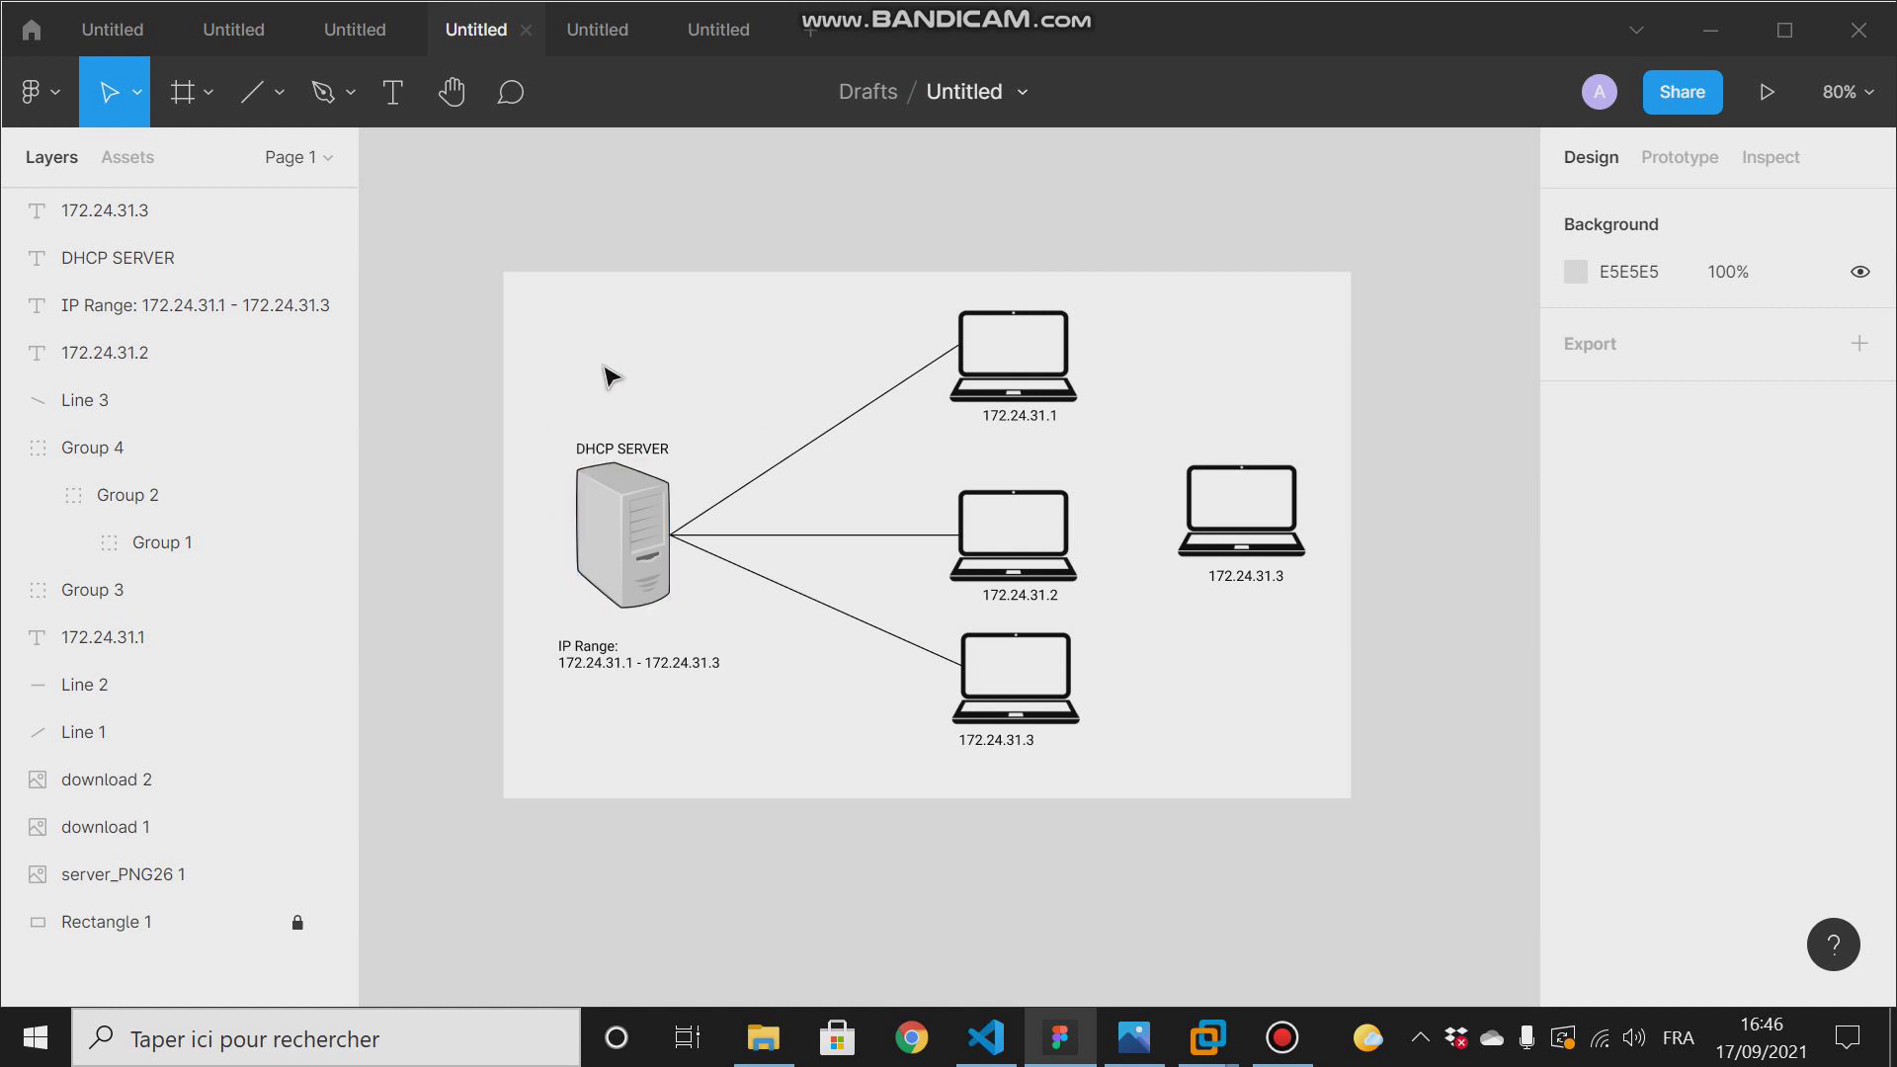
click(585, 32)
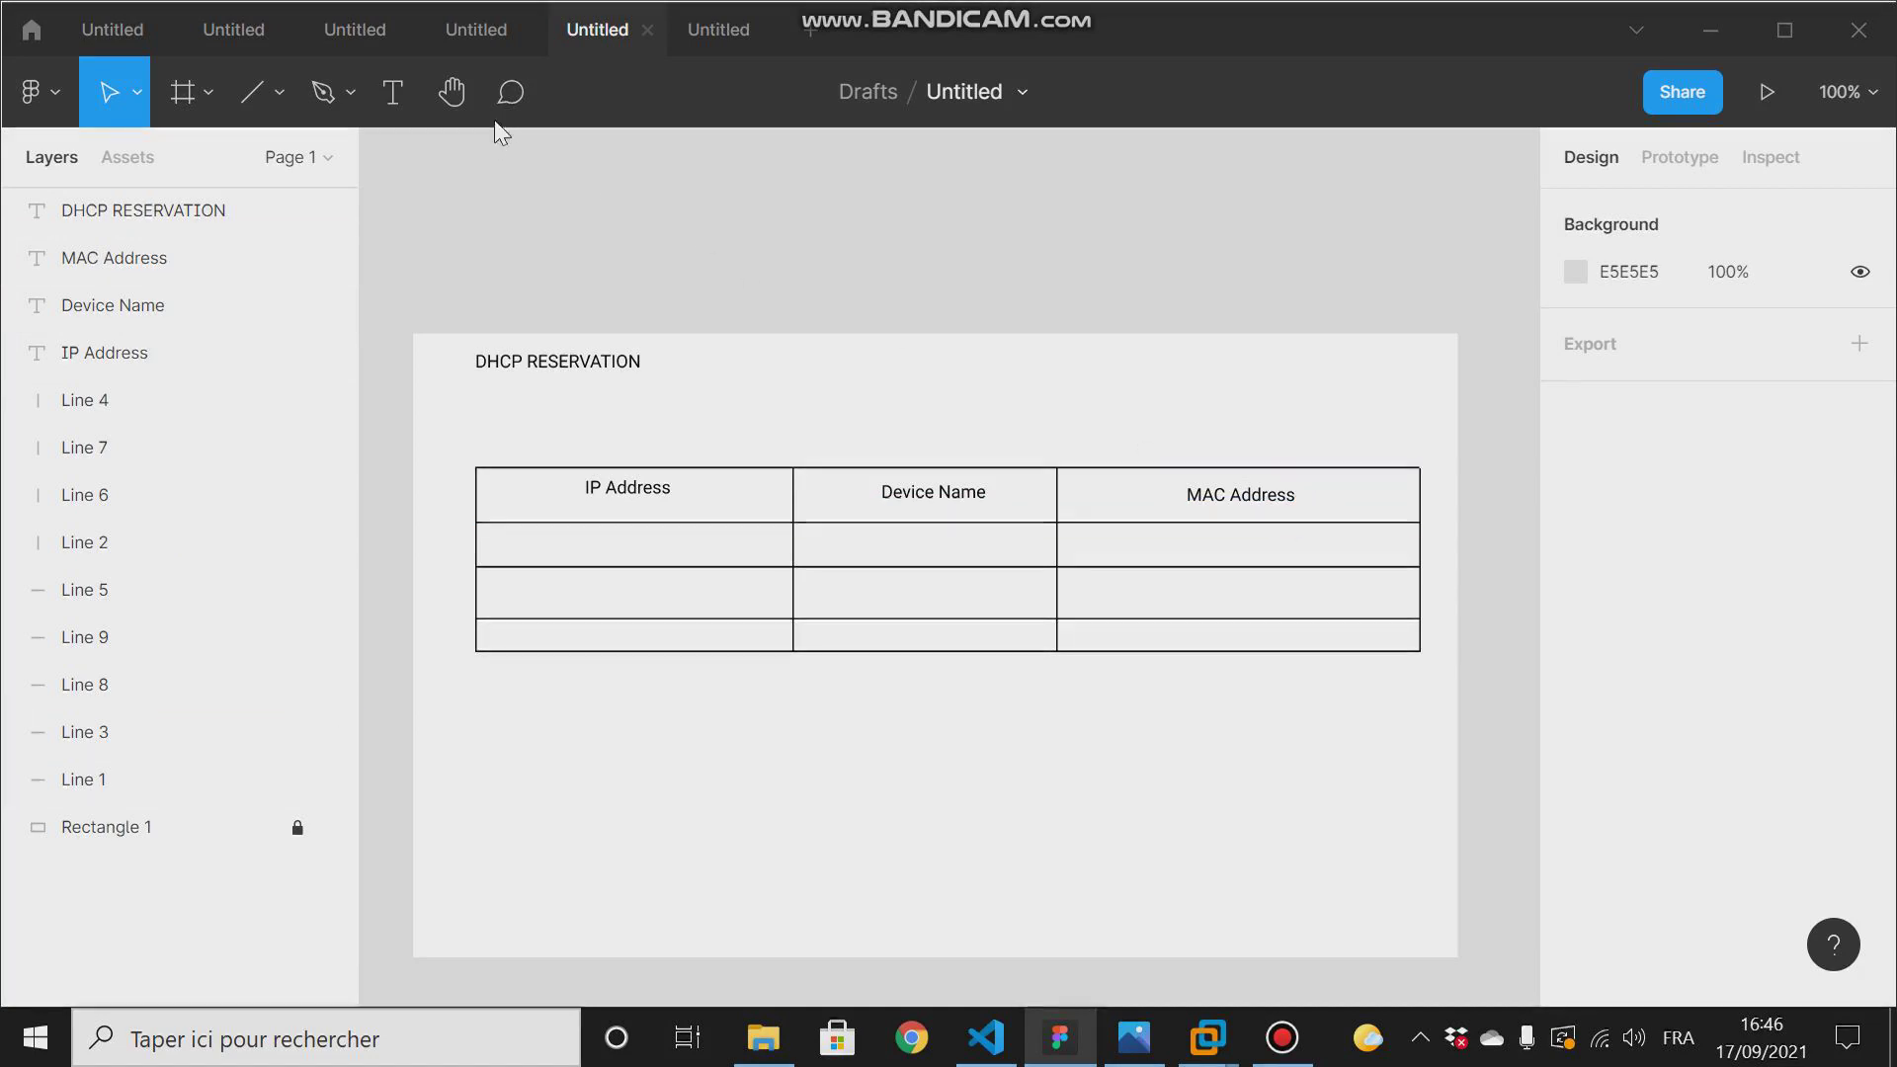
click(477, 32)
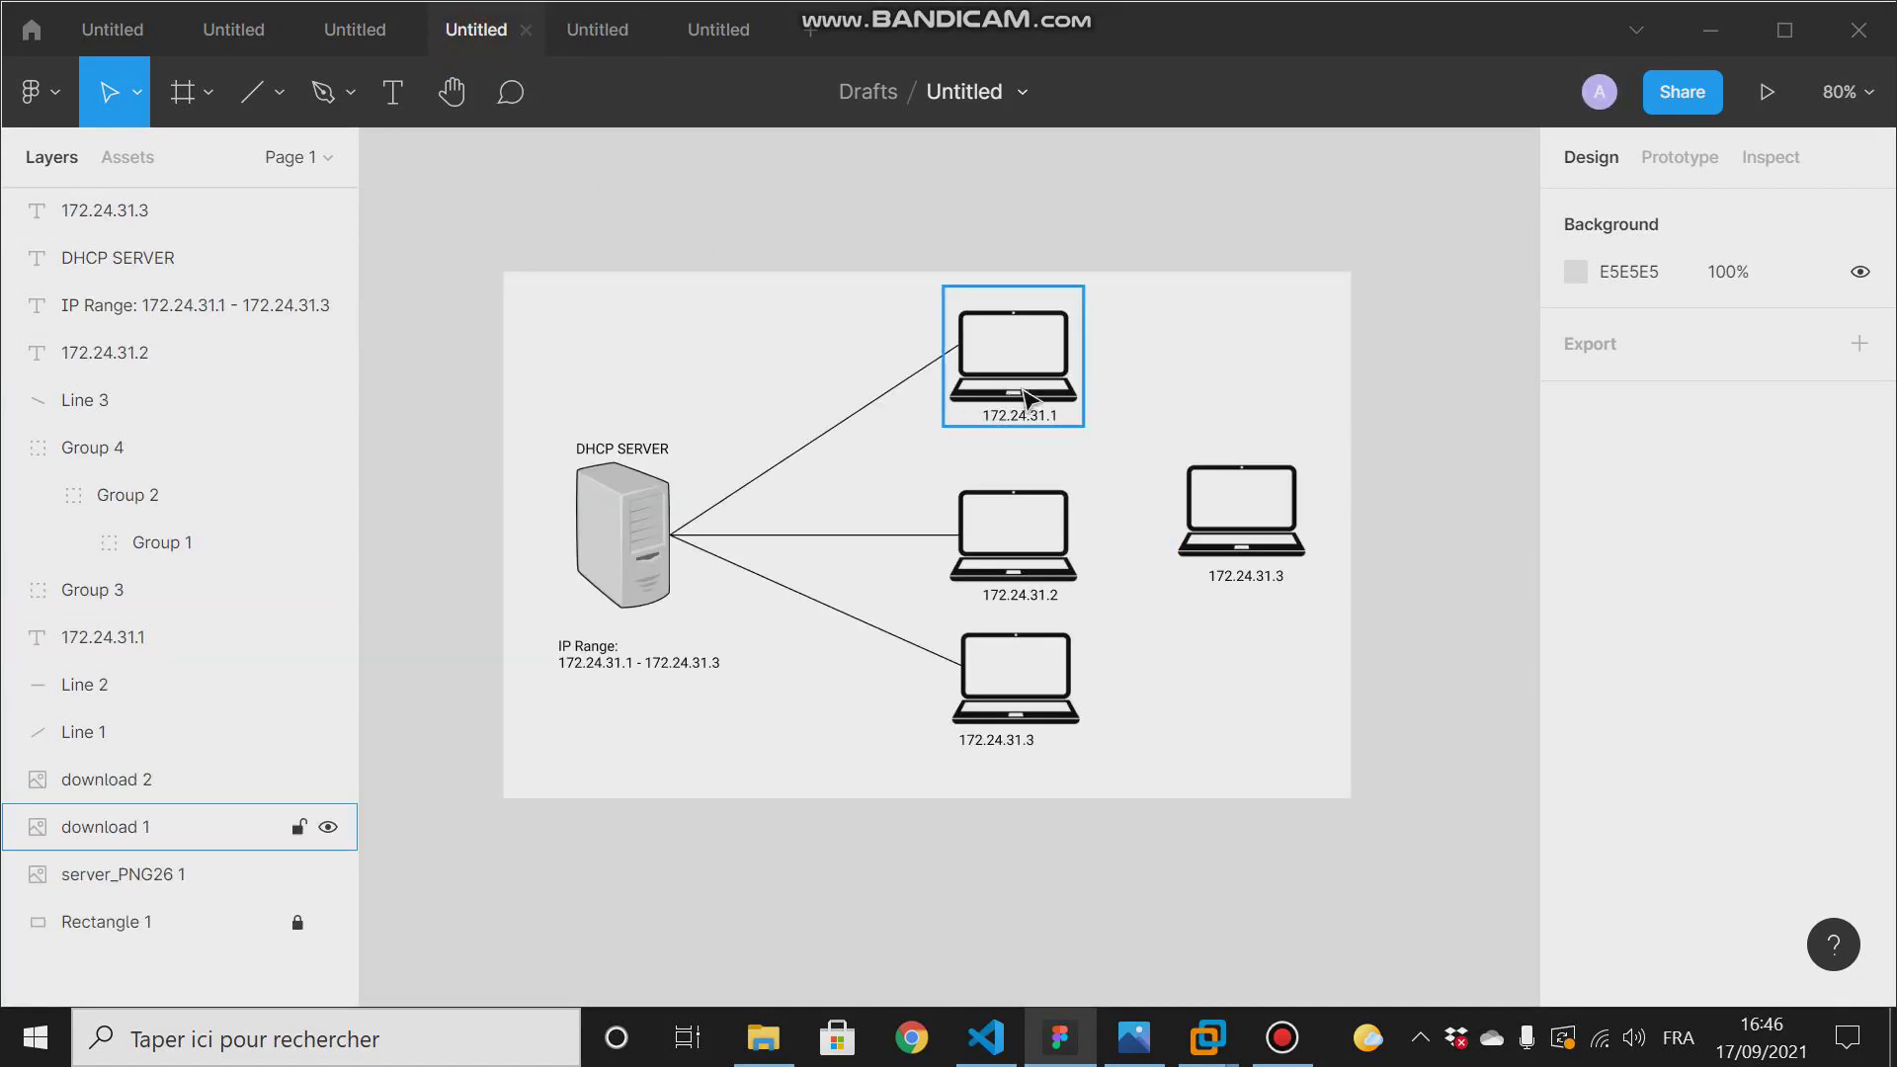
- Add the text label "ff:ff:dh:kh:ml:9d", about 236 × 28 in size, just above the 172.24.31.1 laptop
click(391, 93)
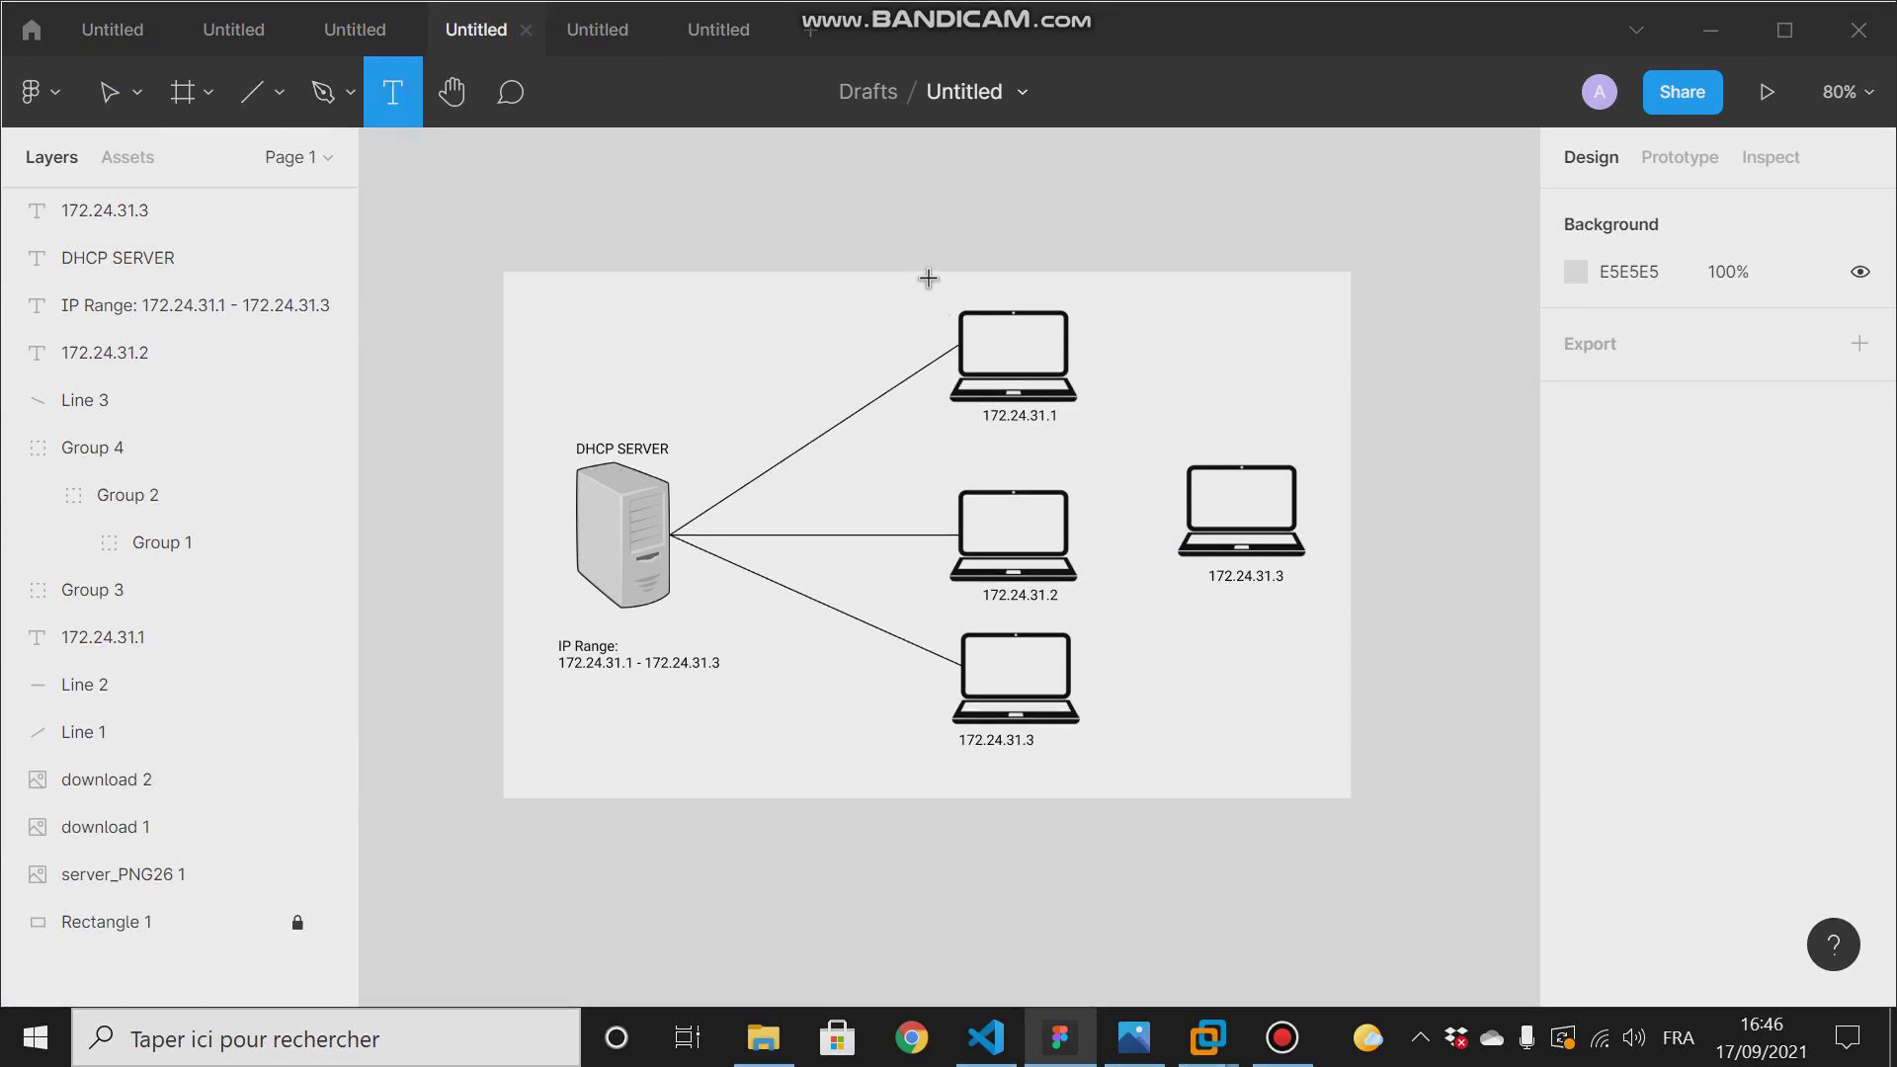
drag(928, 279, 1210, 305)
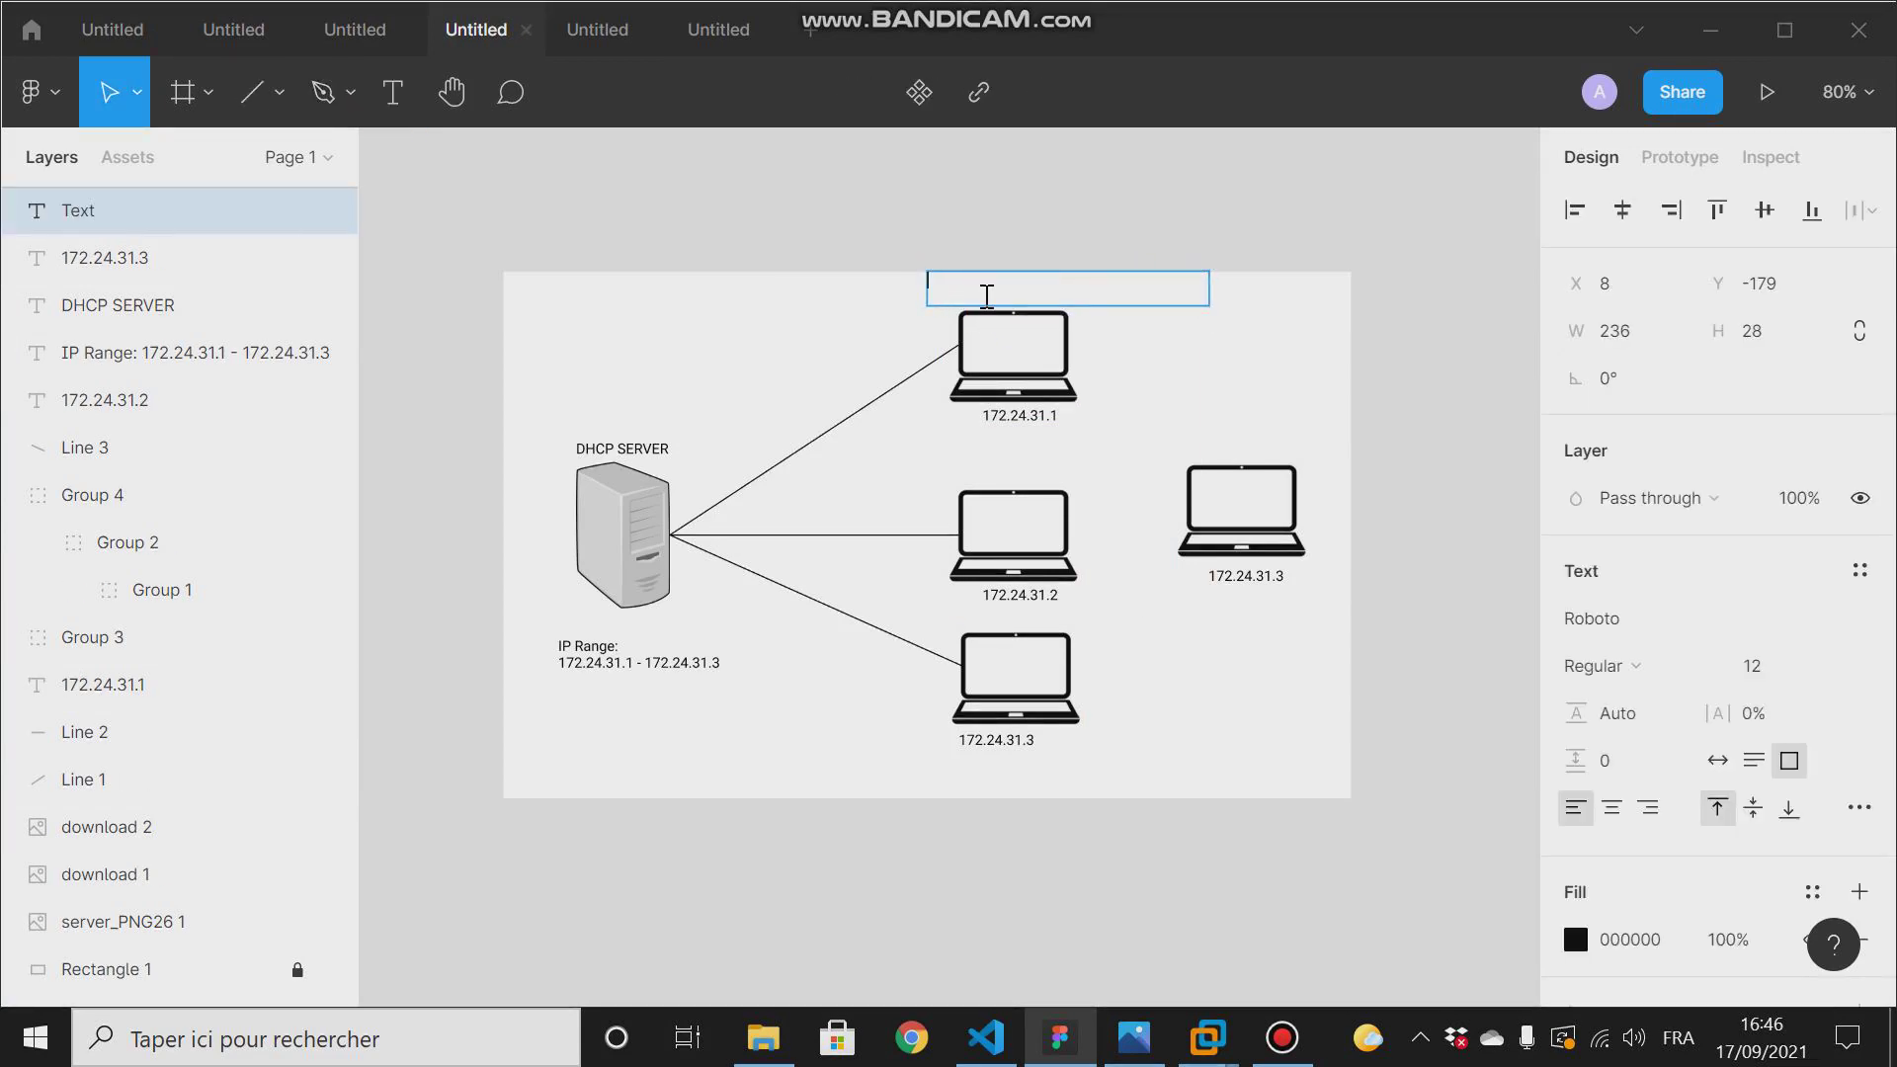
text(ff:ff:dh:kh:ml:9d)
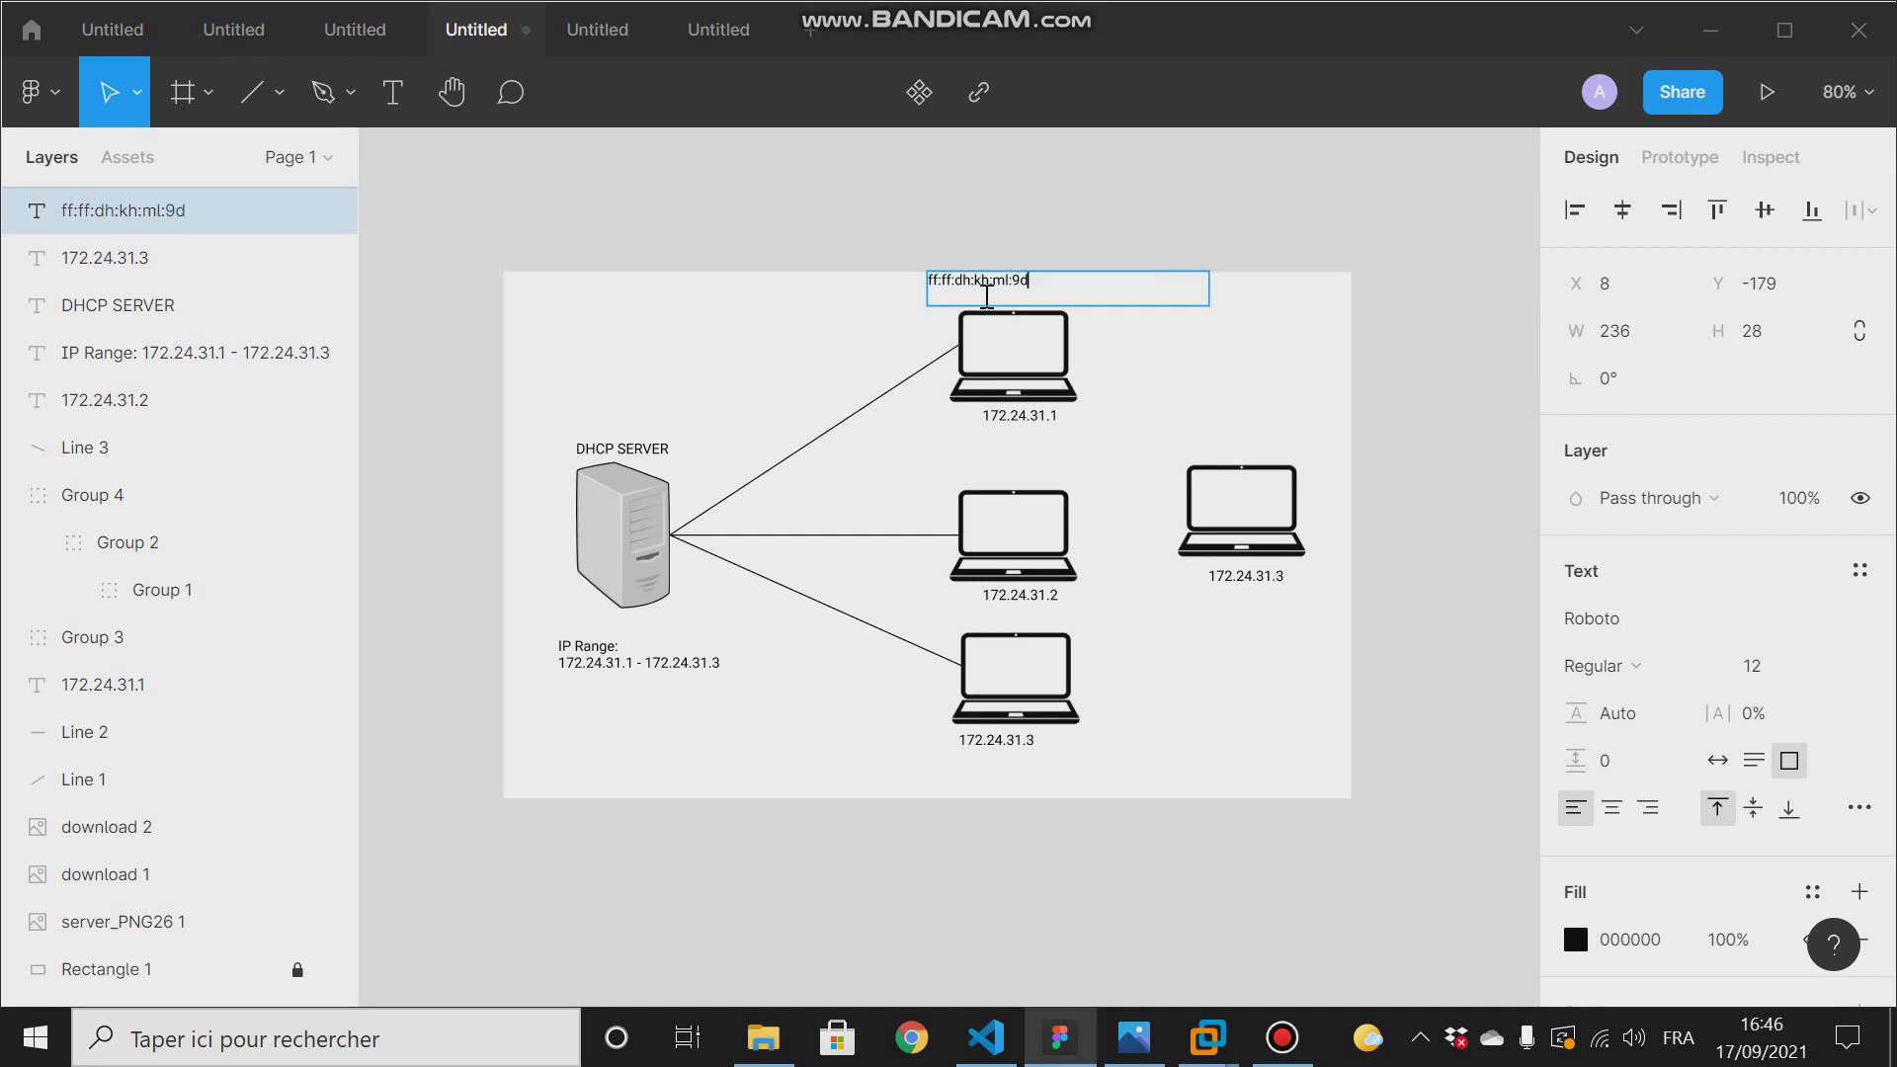
key(Escape)
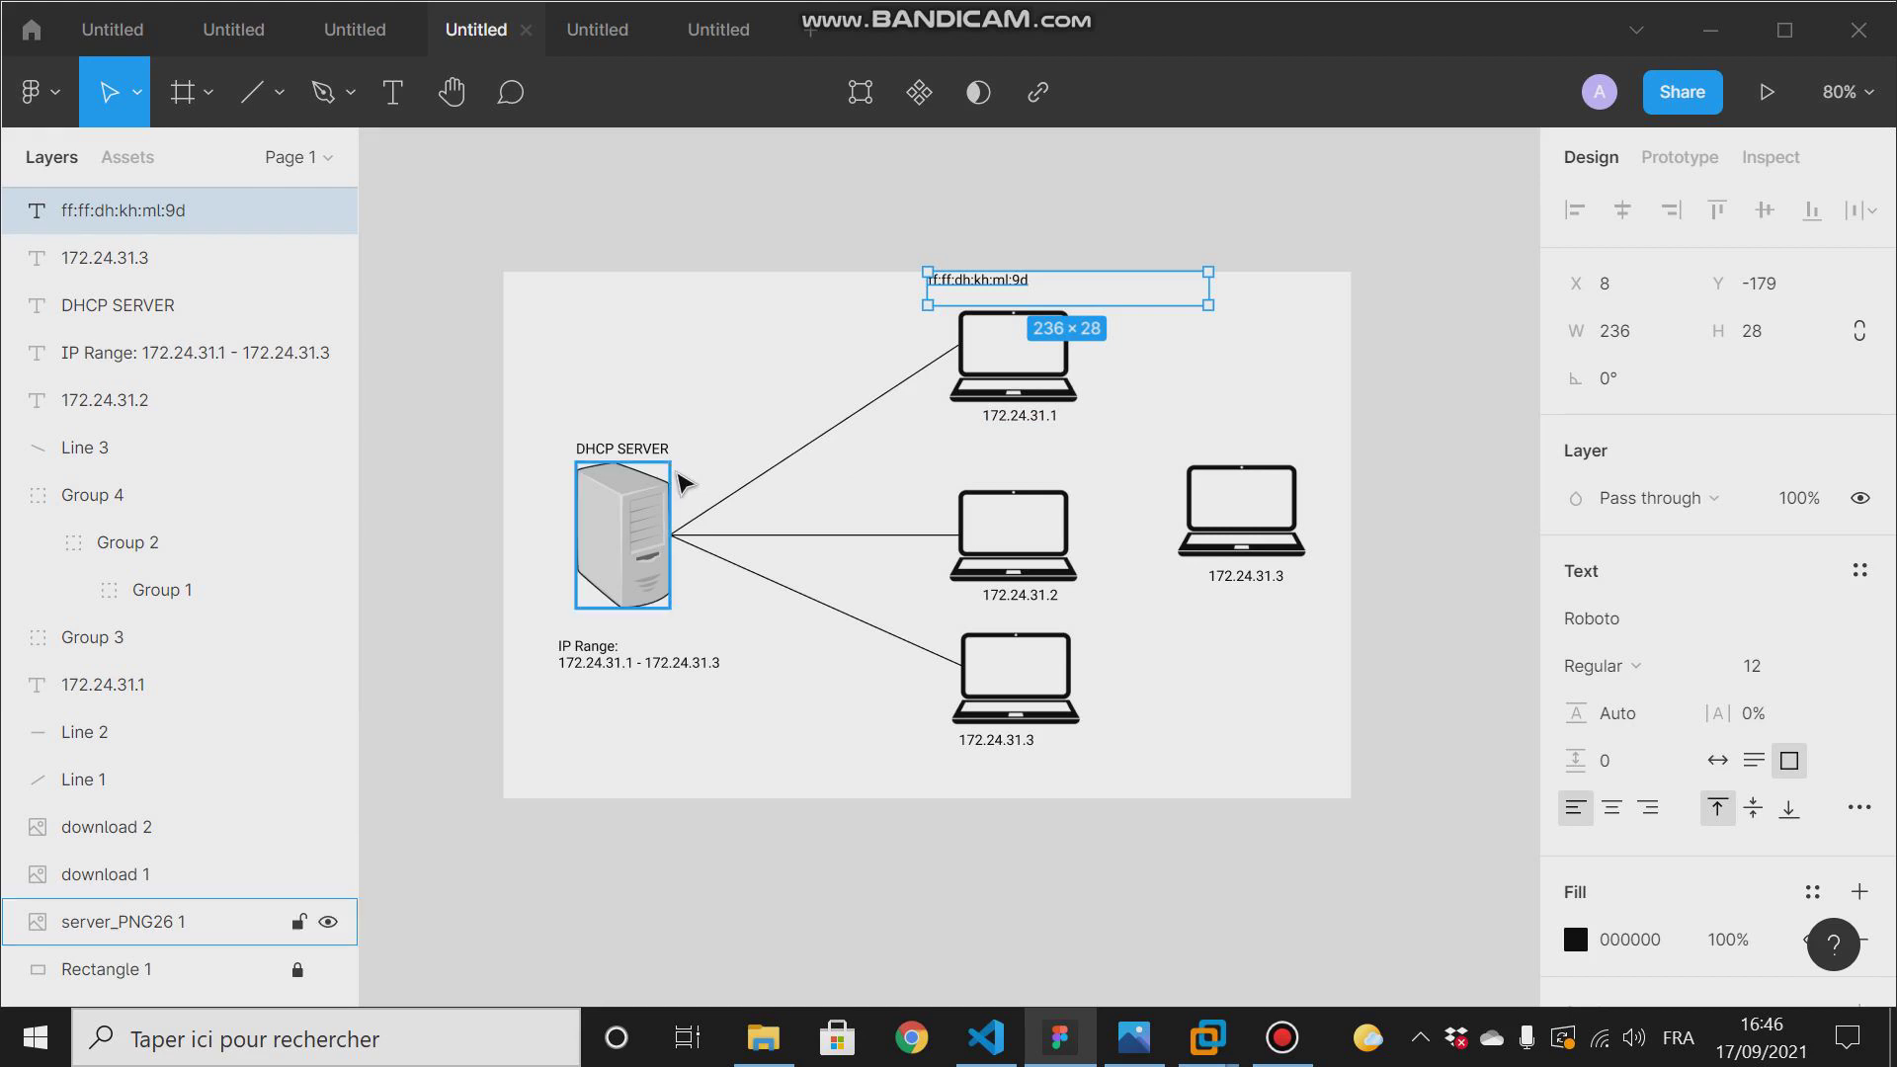
- Copy the whole MAC address text above the 172.24.31.1 laptop
click(1046, 289)
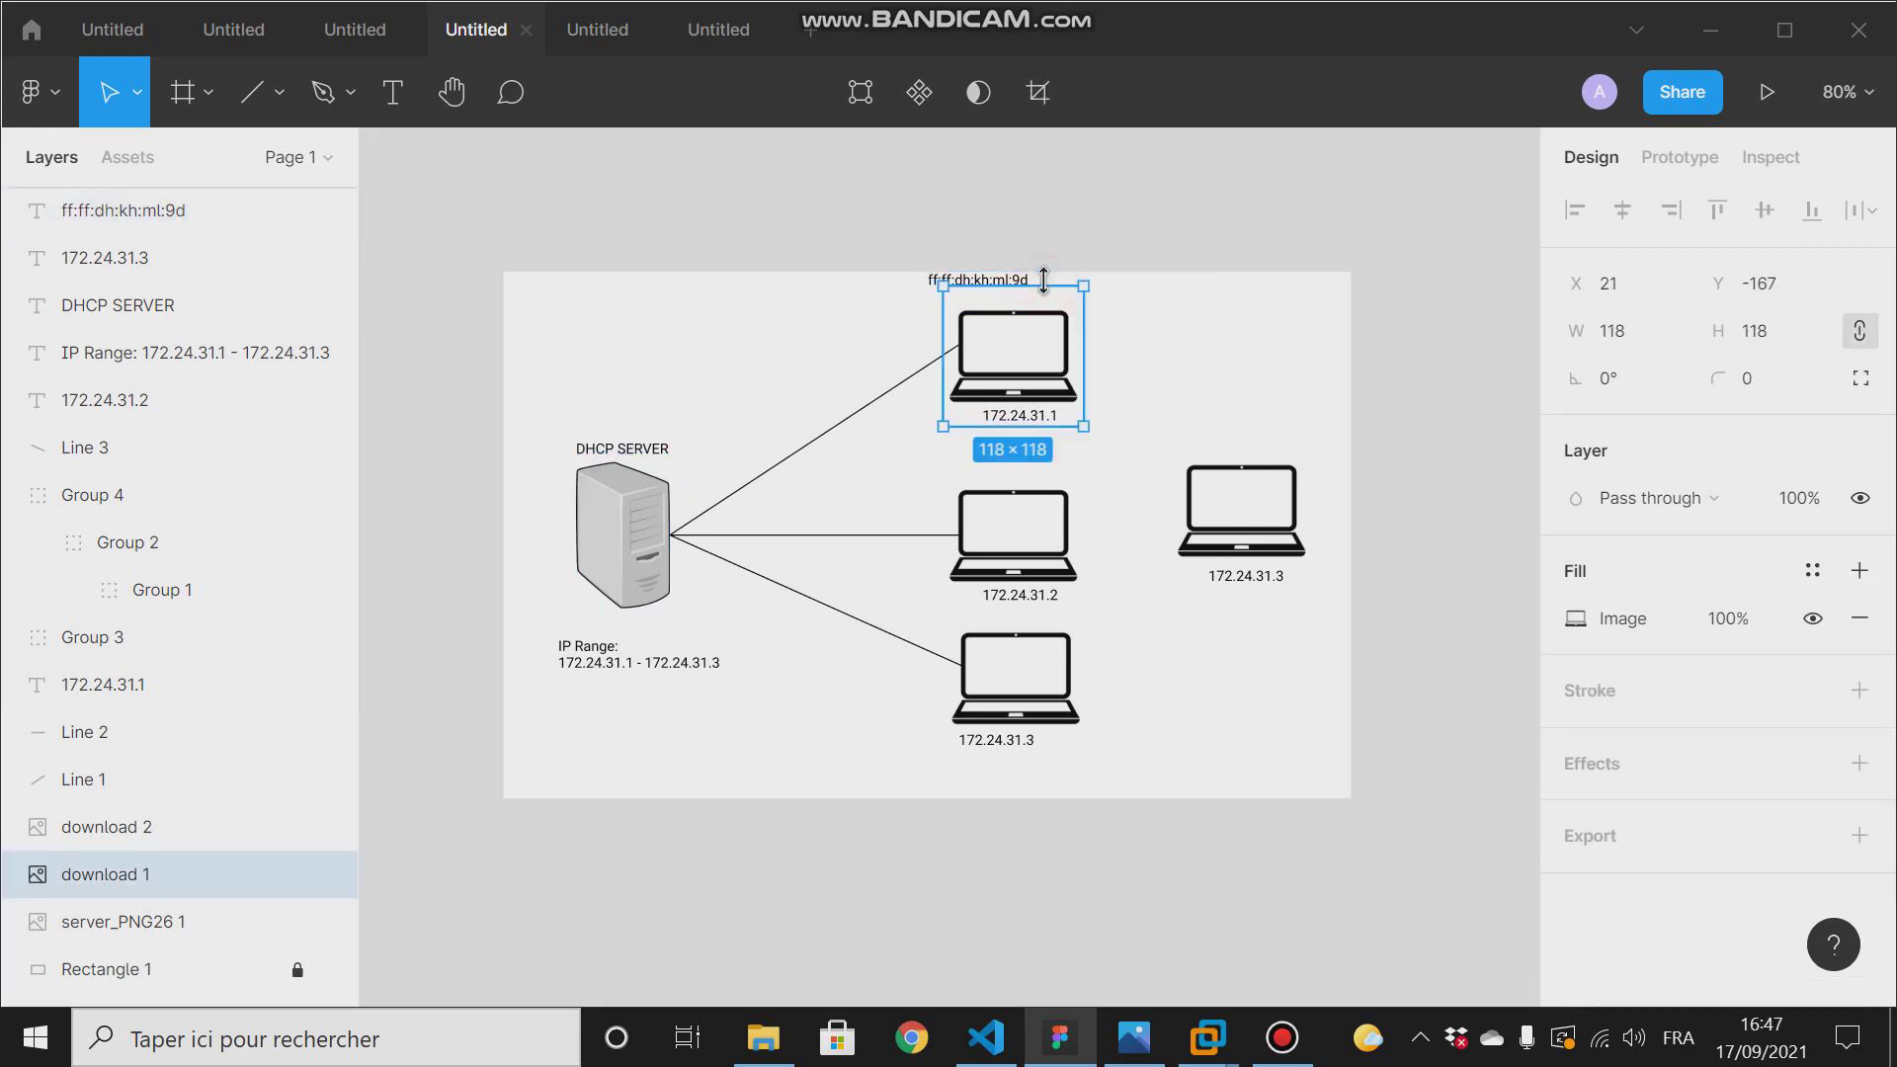
click(1036, 280)
double_click(948, 285)
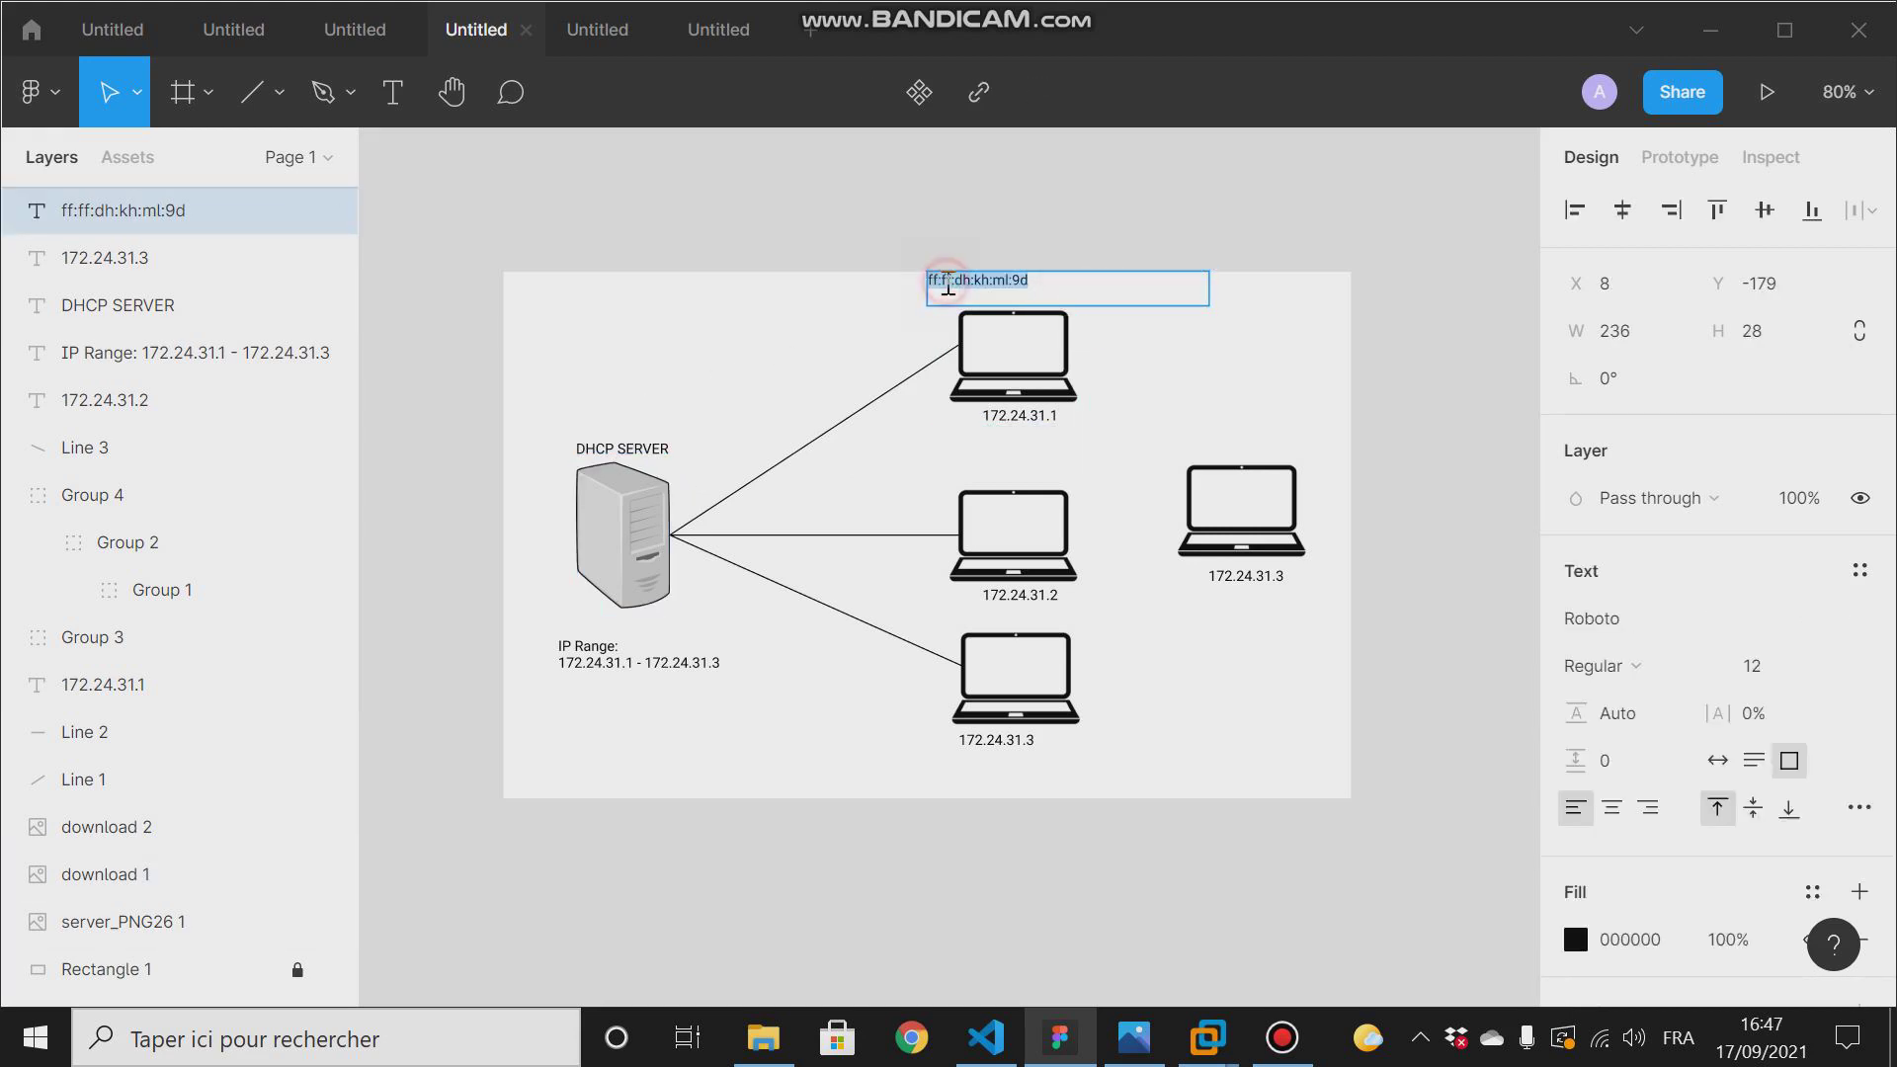
drag(1054, 282, 899, 286)
key(ctrl+c)
- Paste the copied MAC address into a new text box in the DHCP RESERVATION table's first empty row under MAC Address
click(364, 36)
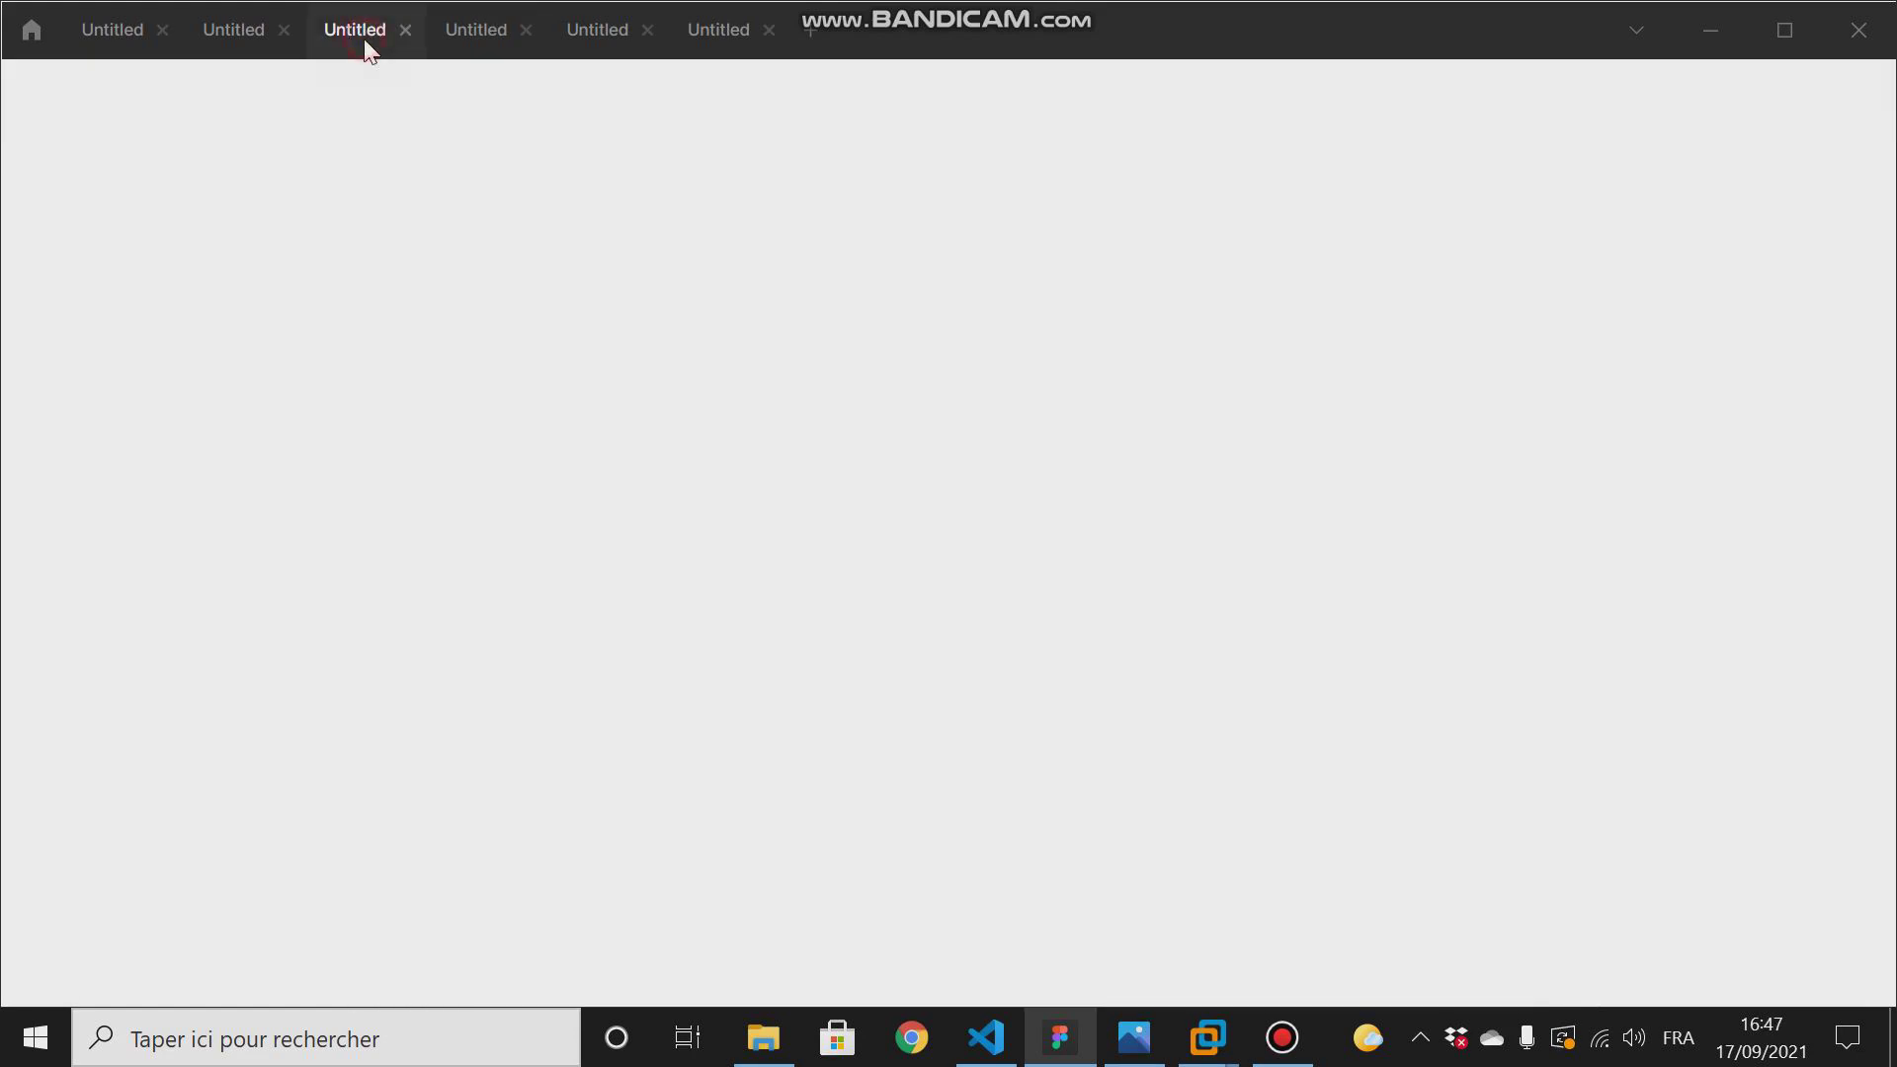
click(479, 24)
click(588, 27)
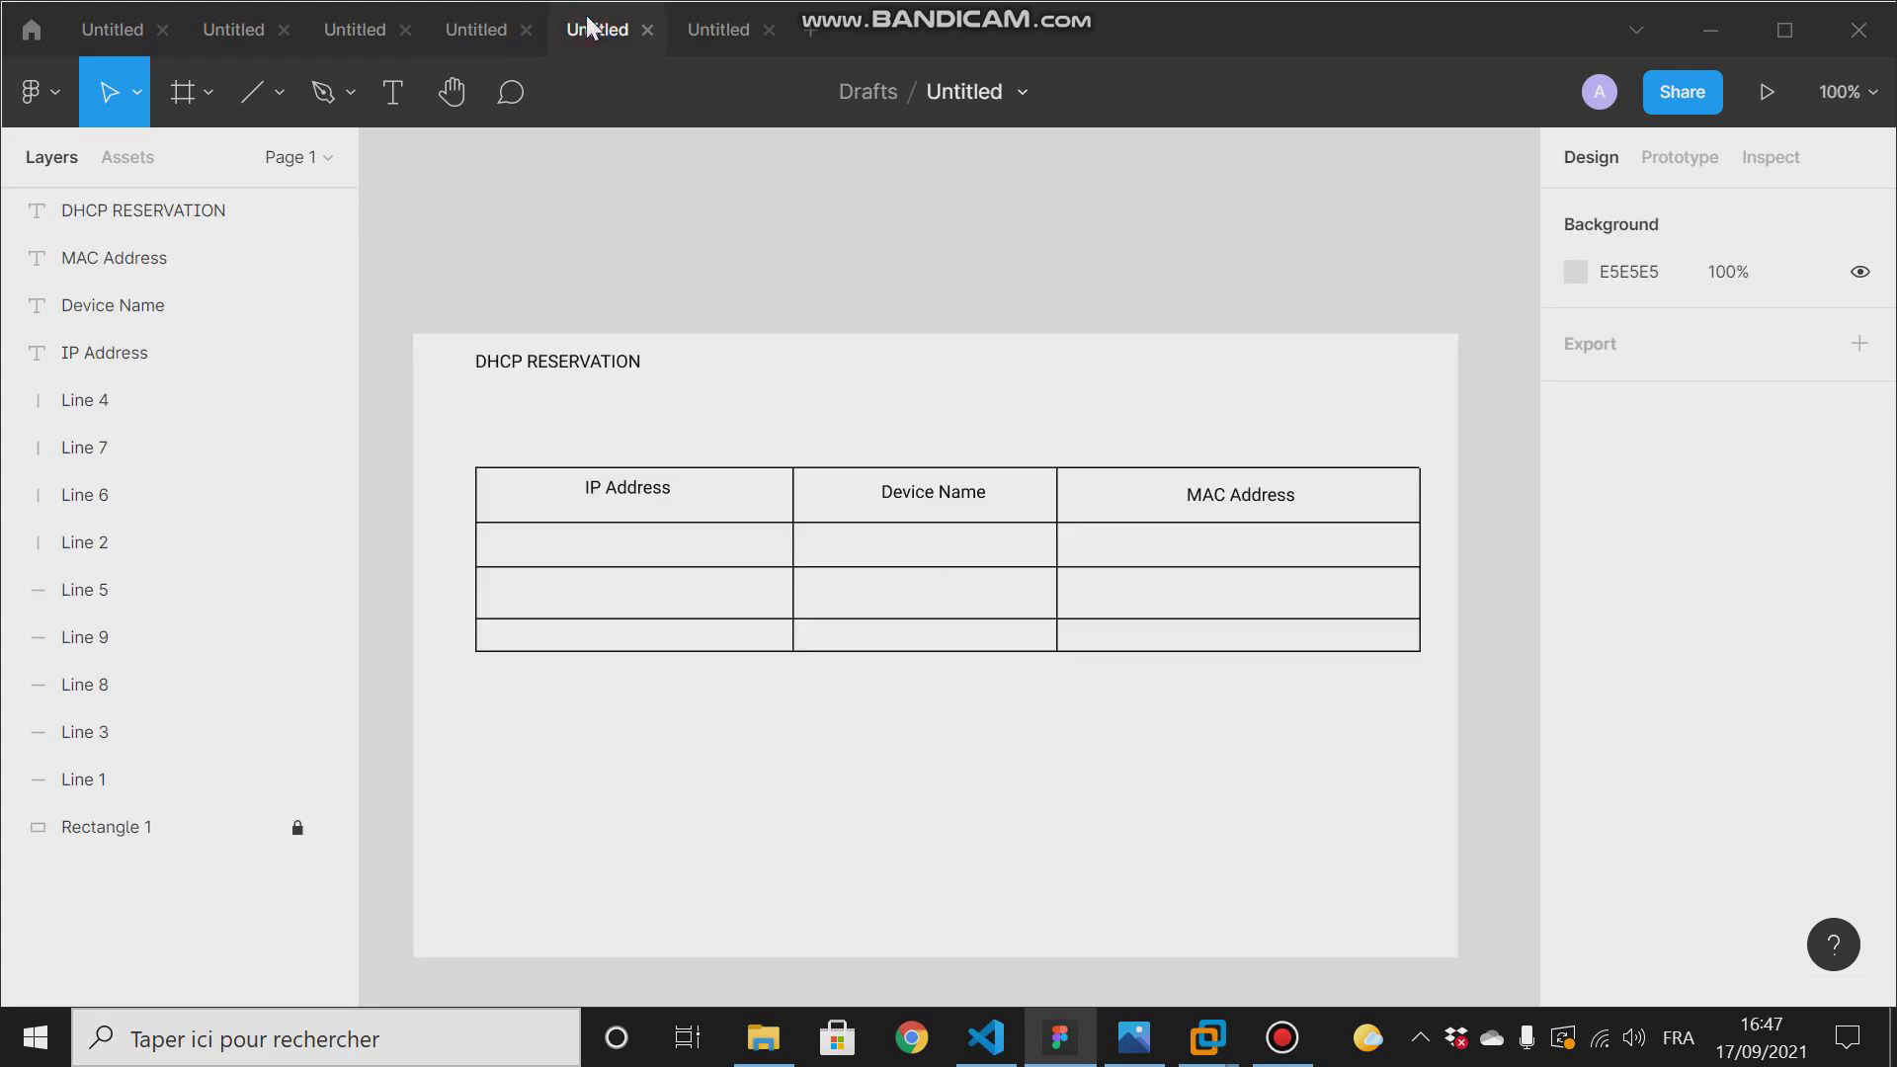
click(392, 92)
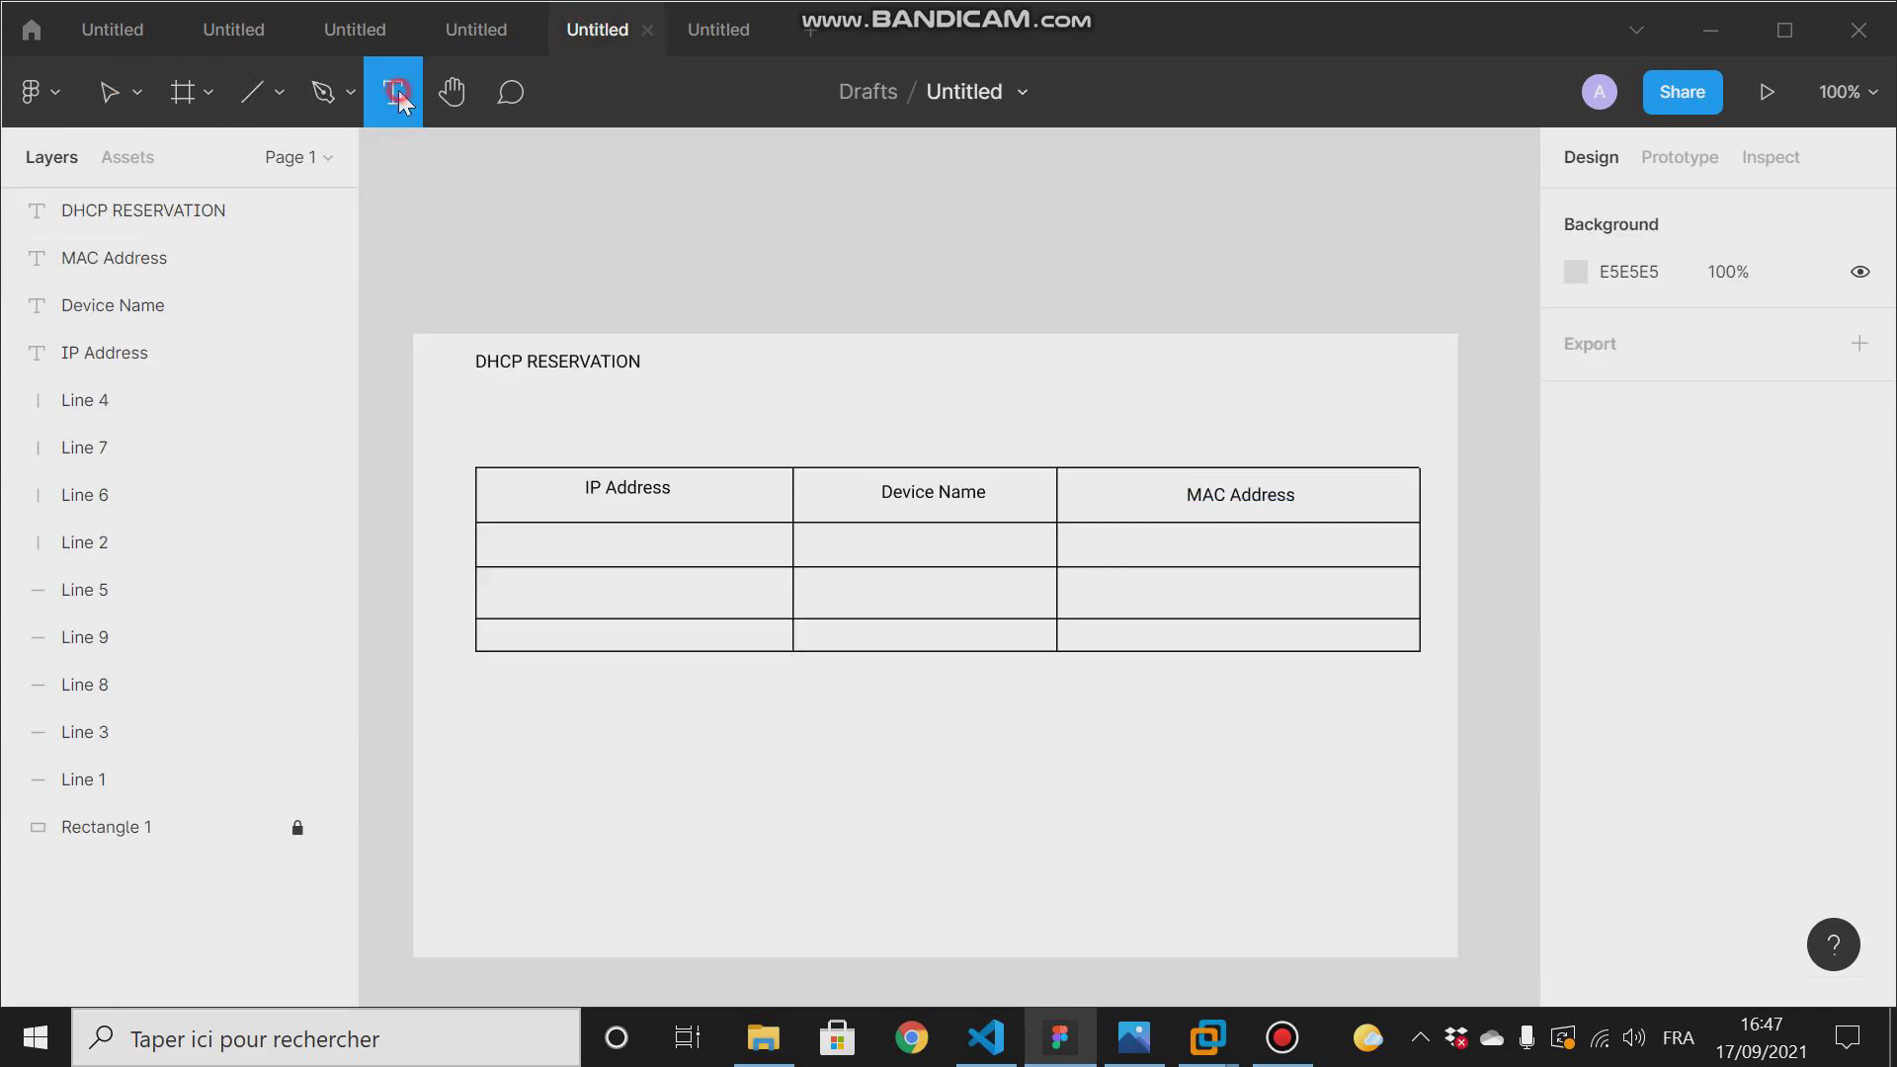
click(1082, 538)
drag(1082, 538, 1322, 559)
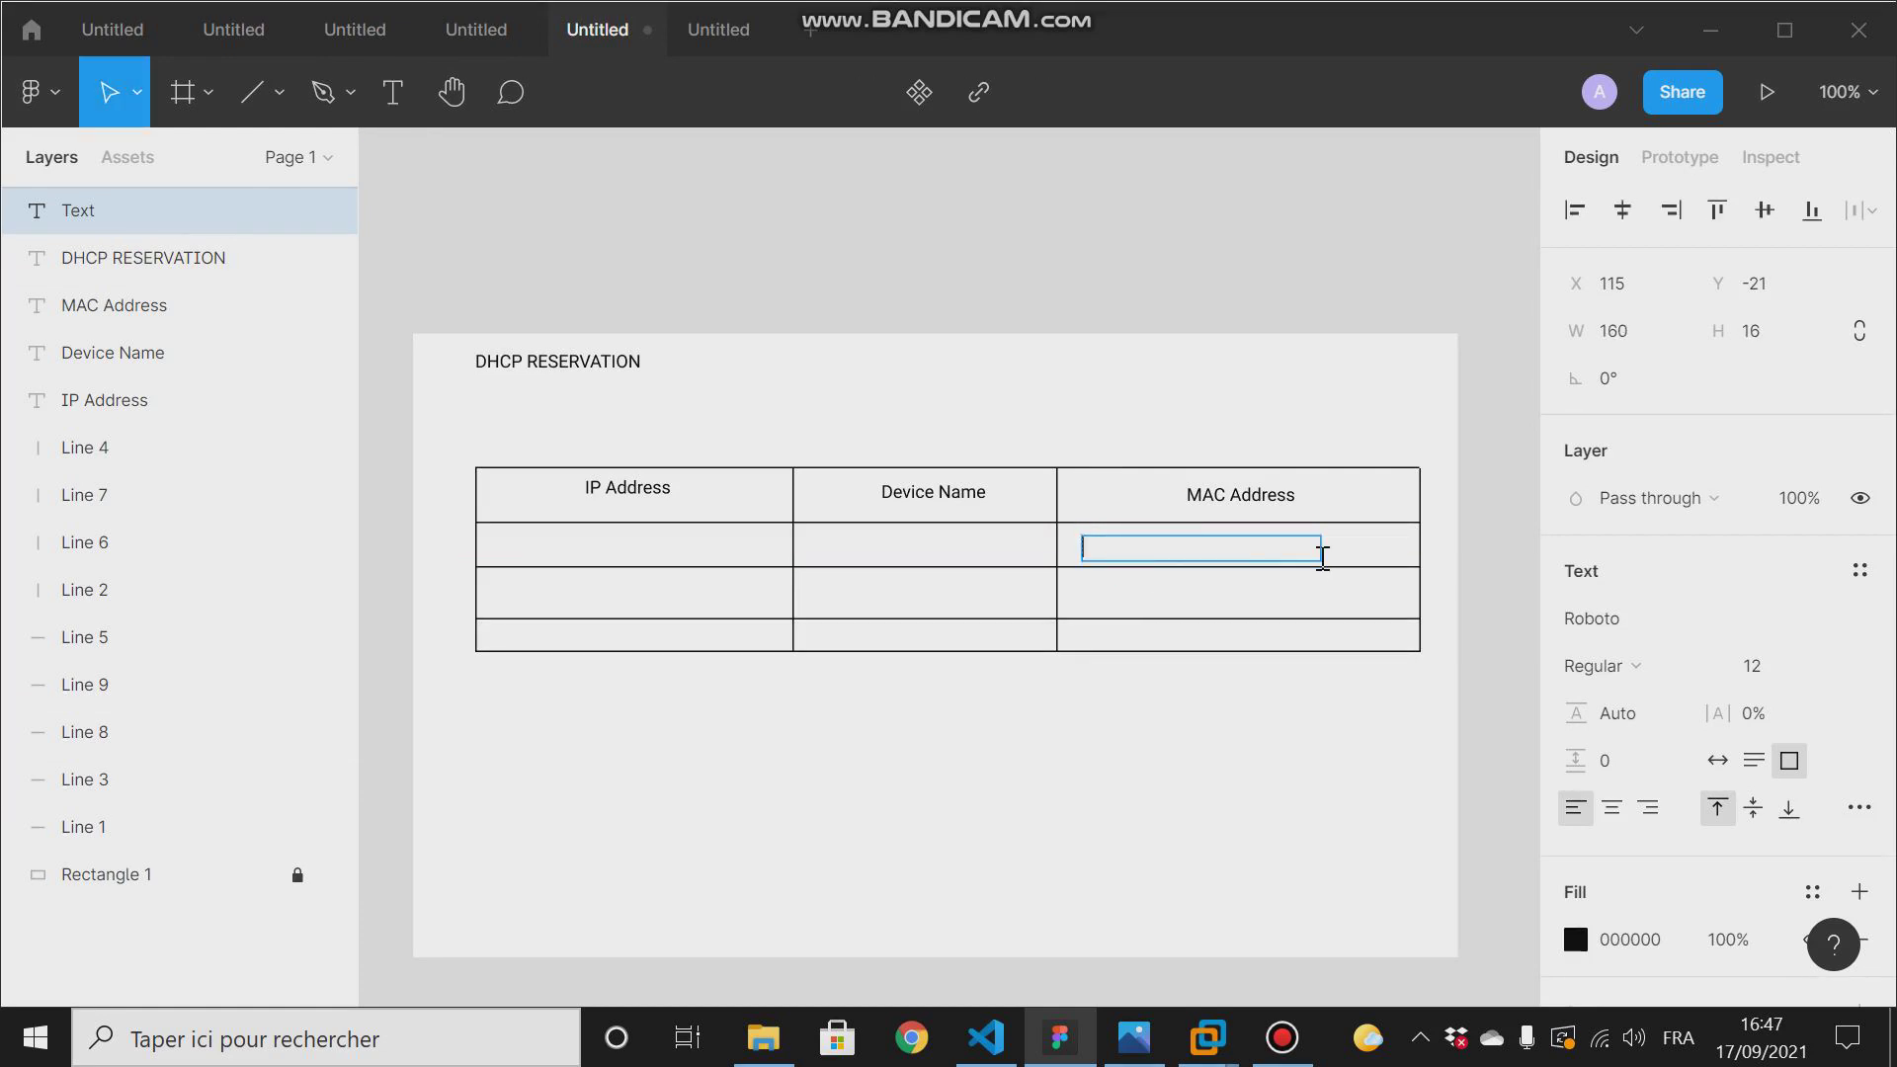
key(ctrl+v)
click(860, 543)
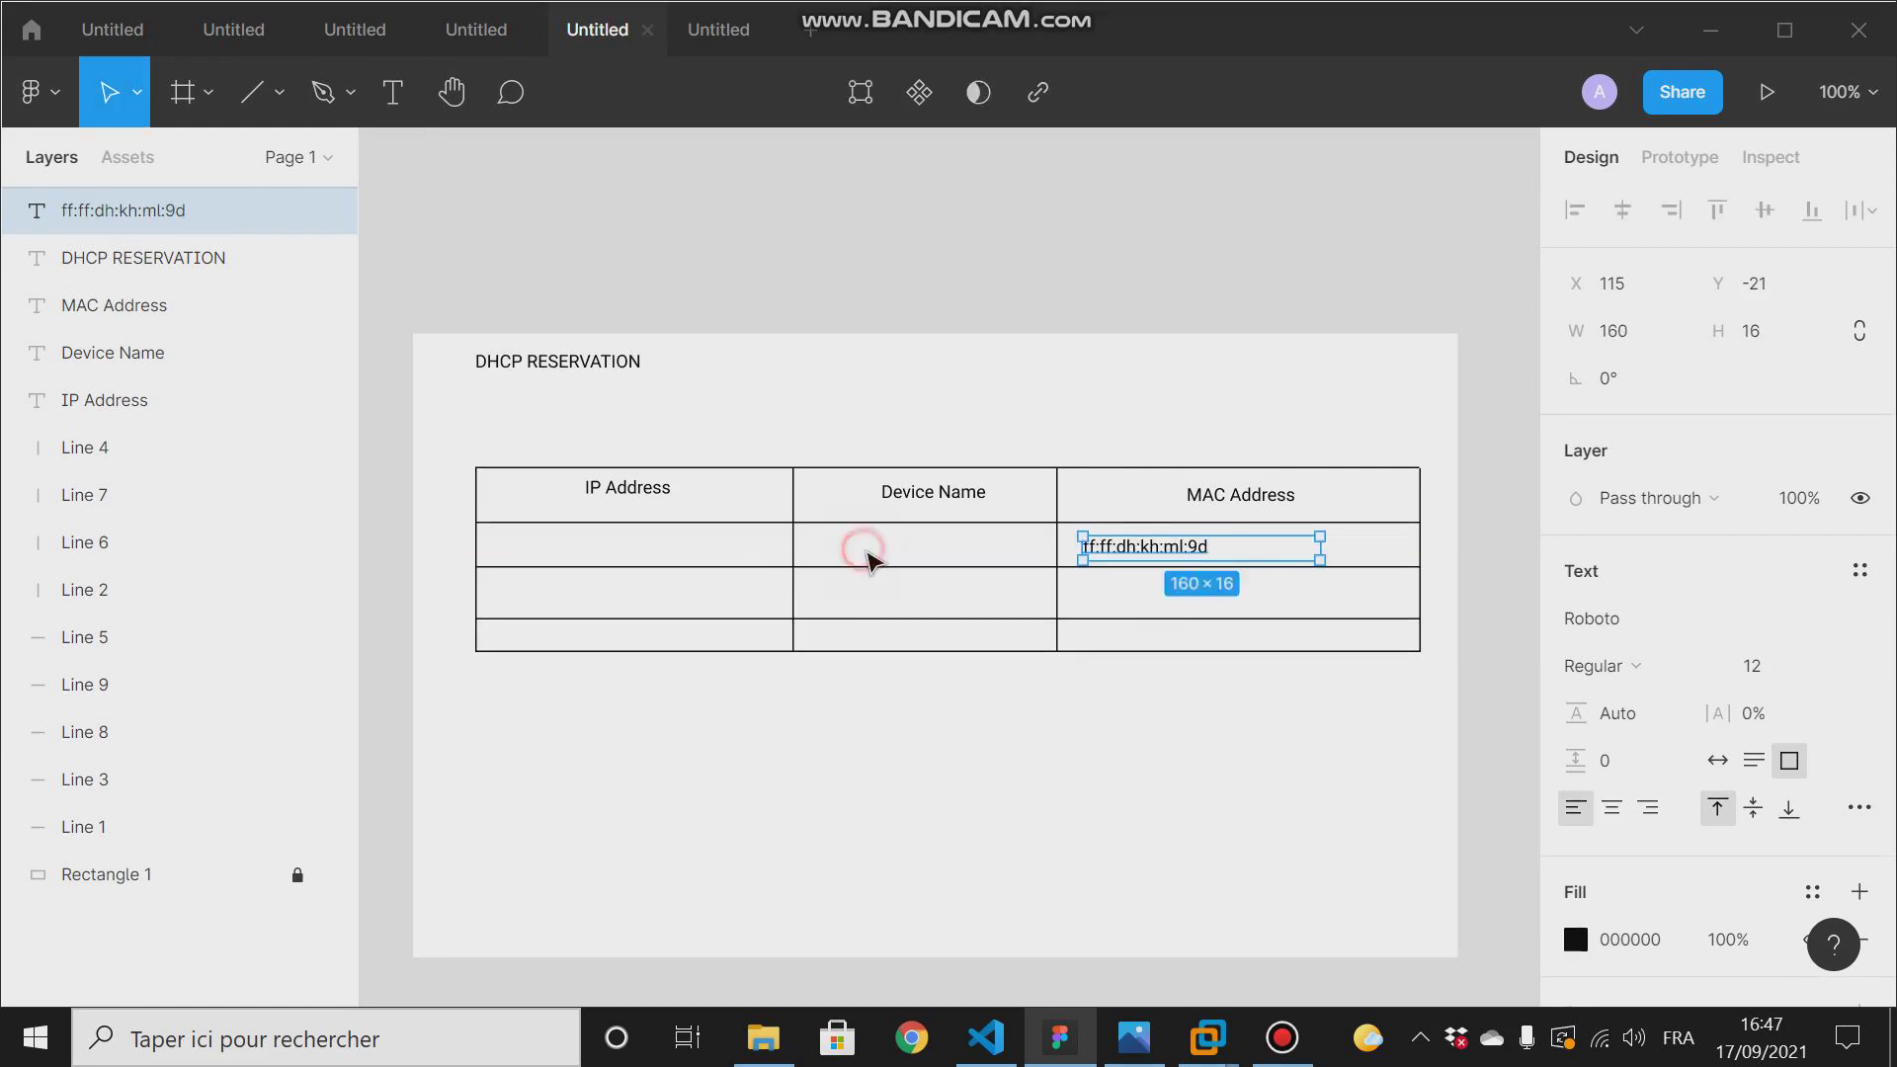
- Add the text "printer" under Device Name in the reservation table's first row
click(407, 111)
drag(833, 536, 974, 556)
text(prin)
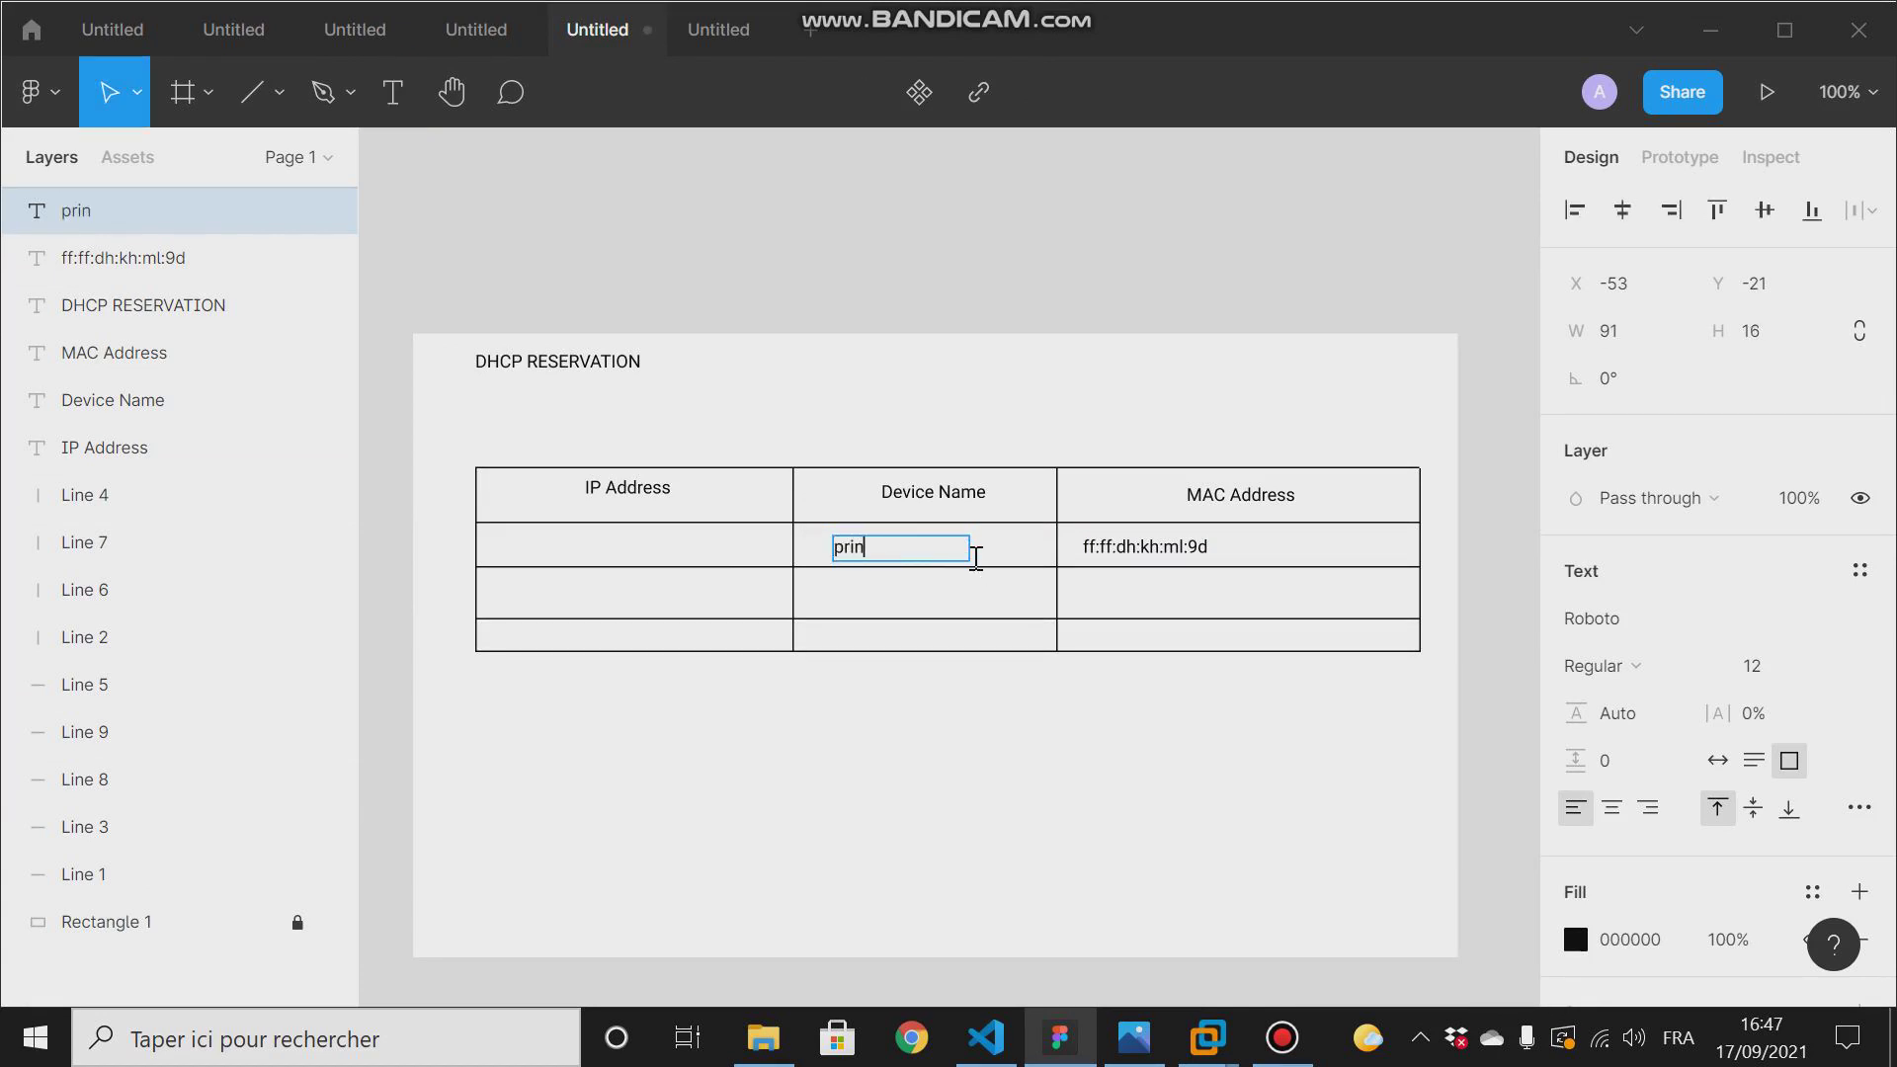
text(ter)
click(1067, 411)
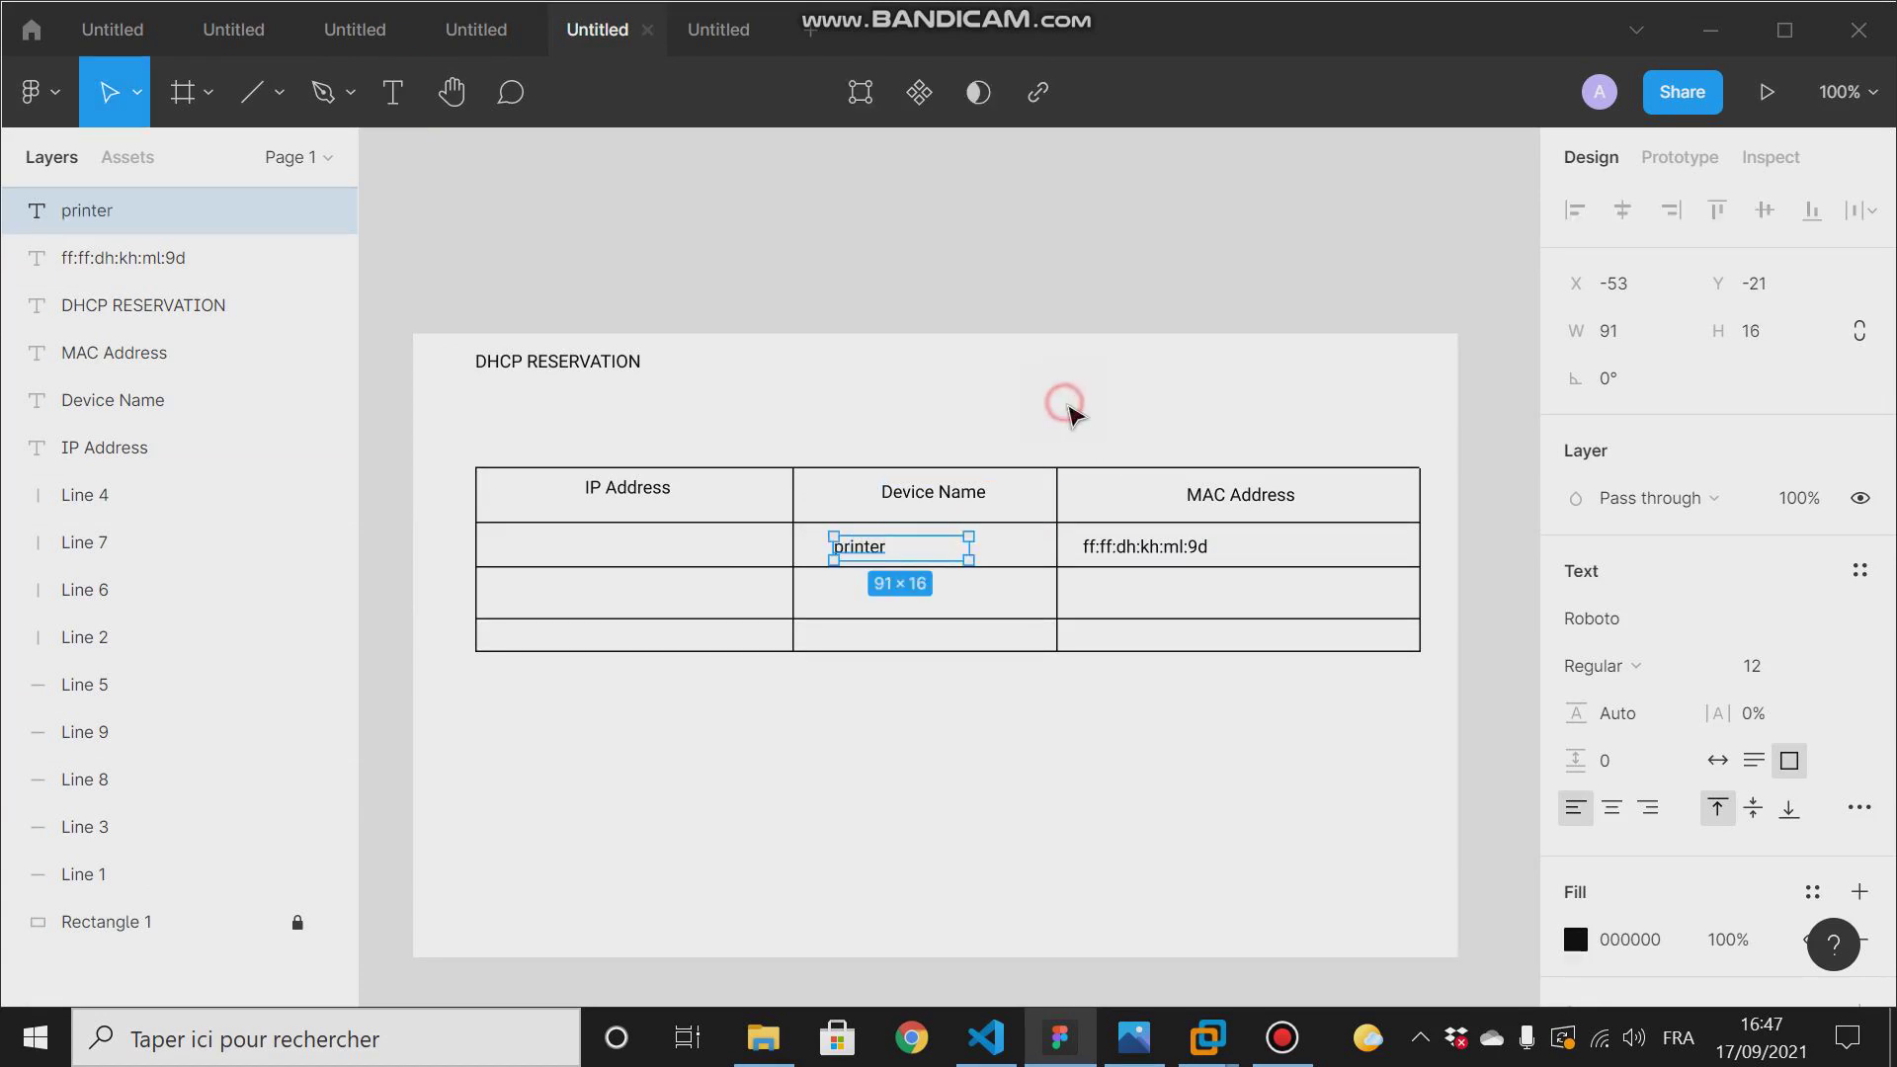
click(650, 550)
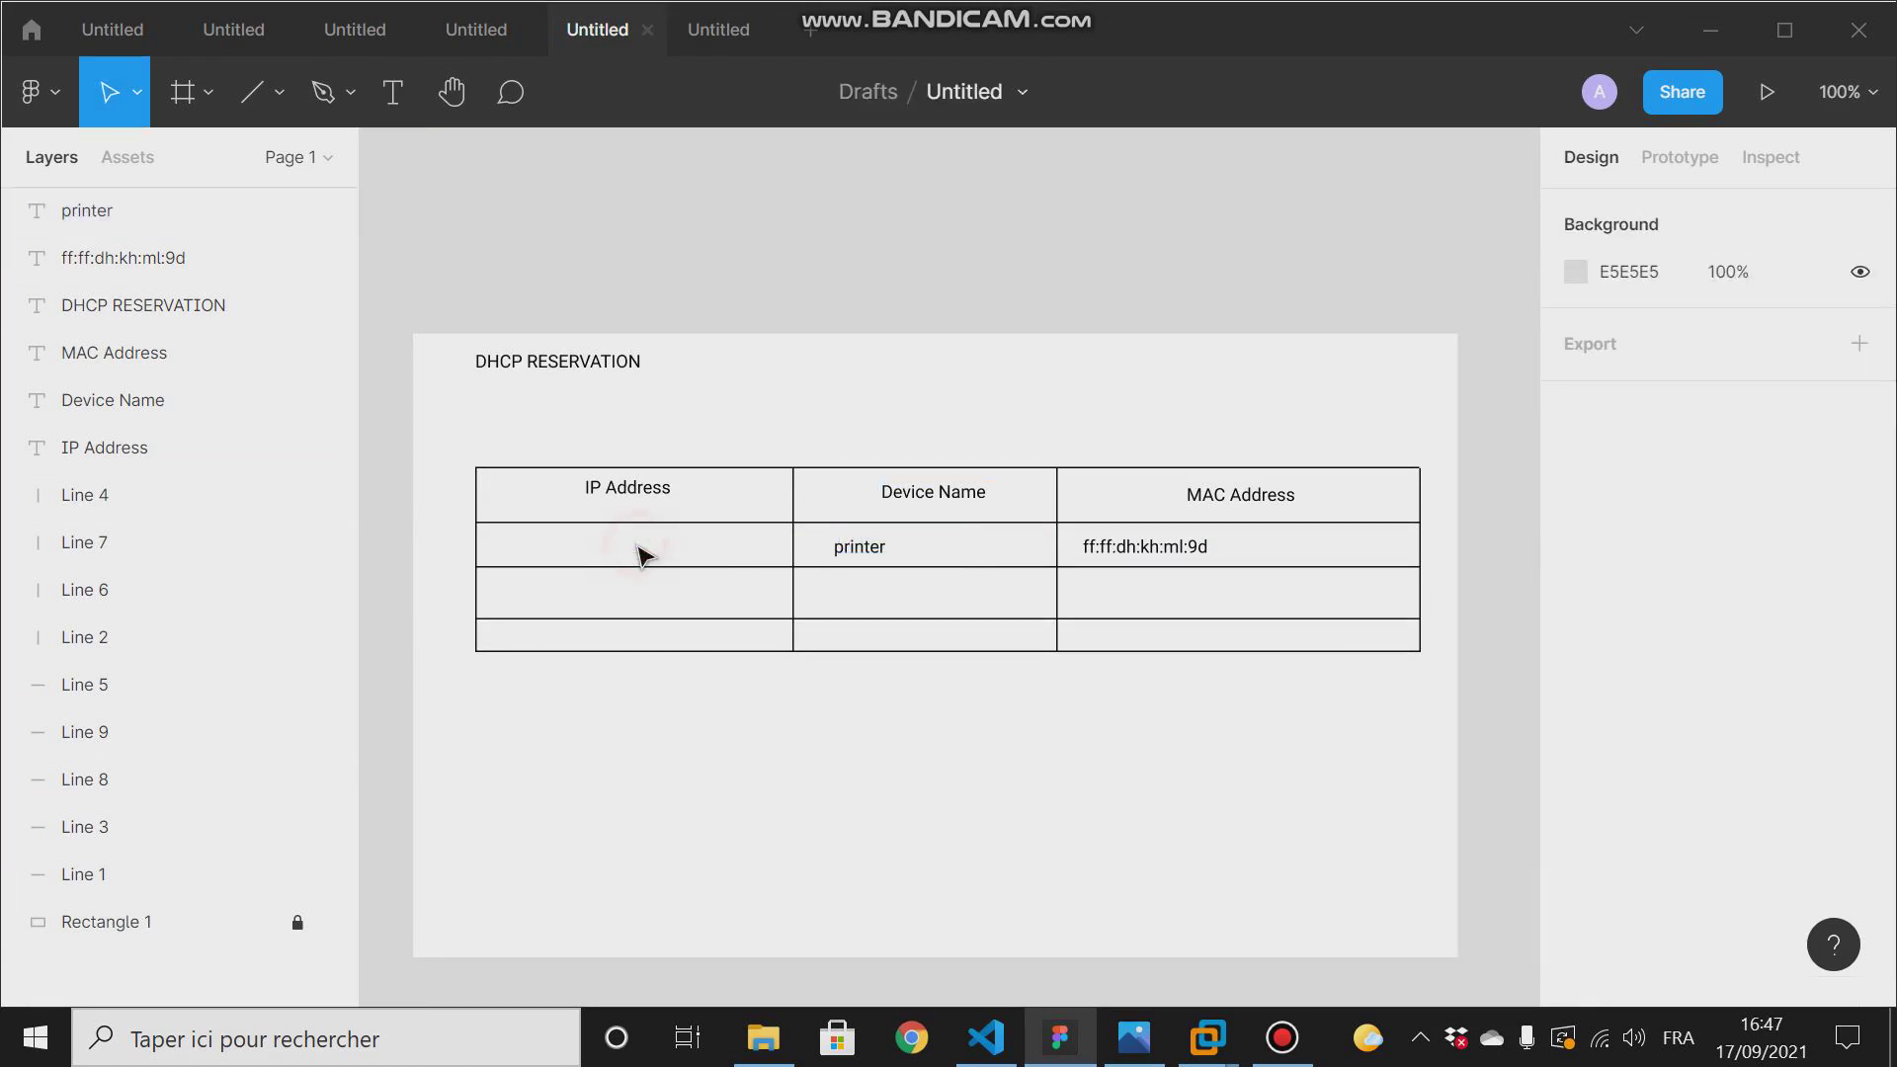
- Add the text "172.24.31.3" under IP Address in the printer's row of the reservation table
click(394, 97)
drag(521, 536, 751, 555)
text(192.)
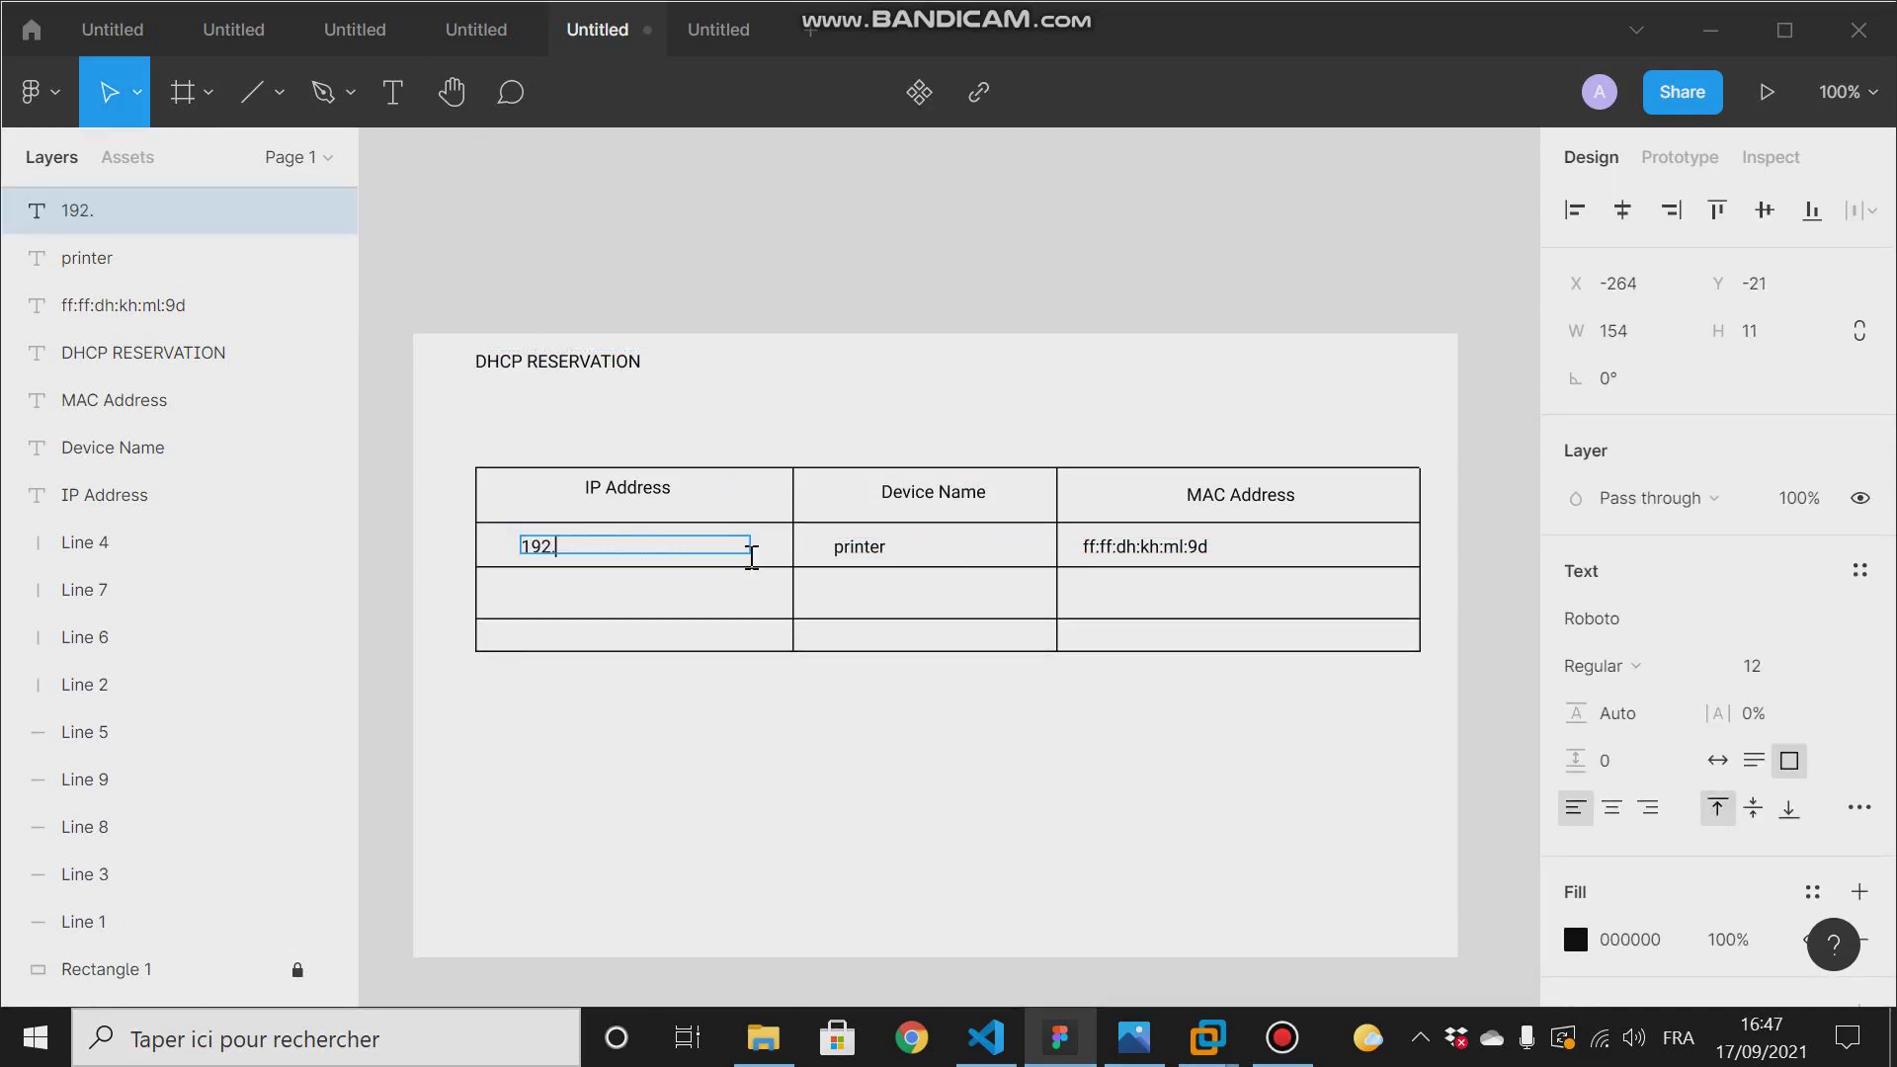
key(BackSpace)
key(BackSpace)
text(72.24.31.3)
click(940, 754)
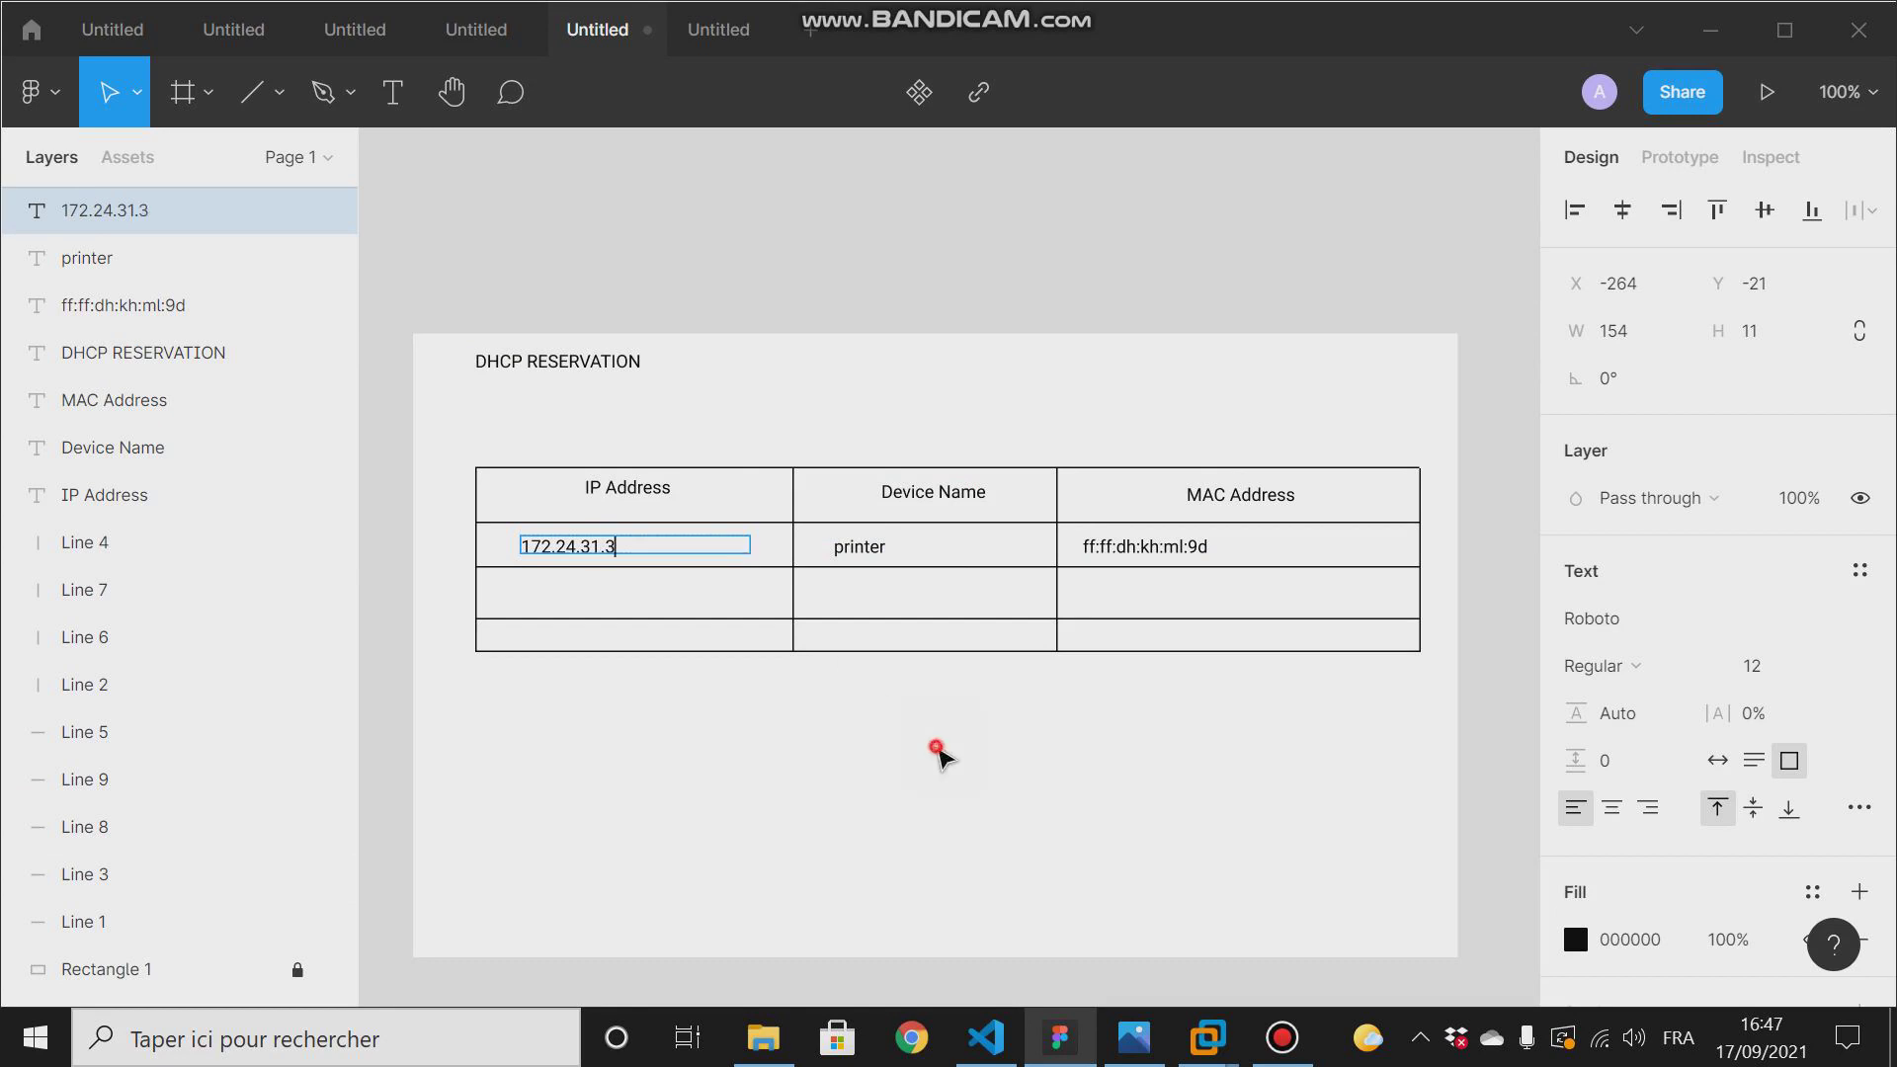
click(835, 720)
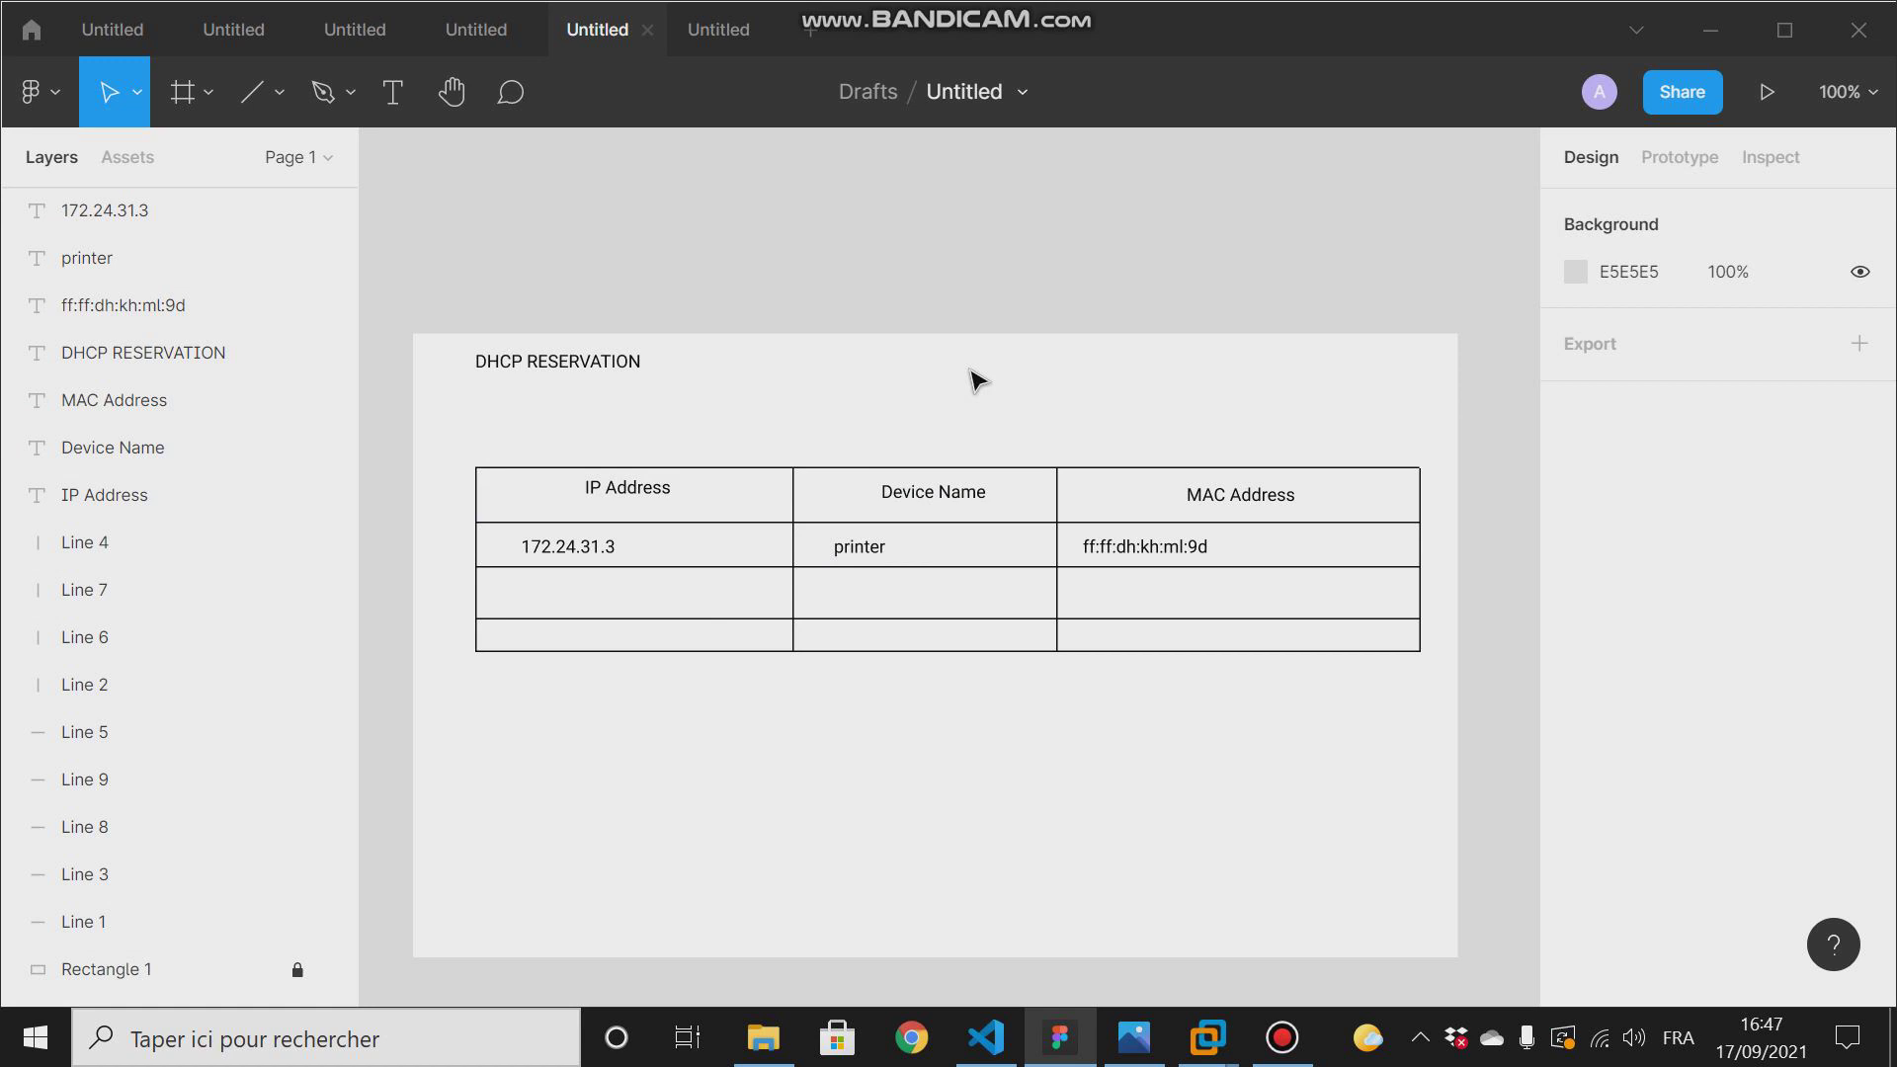
- Show the DNS and web server diagram and highlight the DNS server's reply arrow with its address label
click(686, 34)
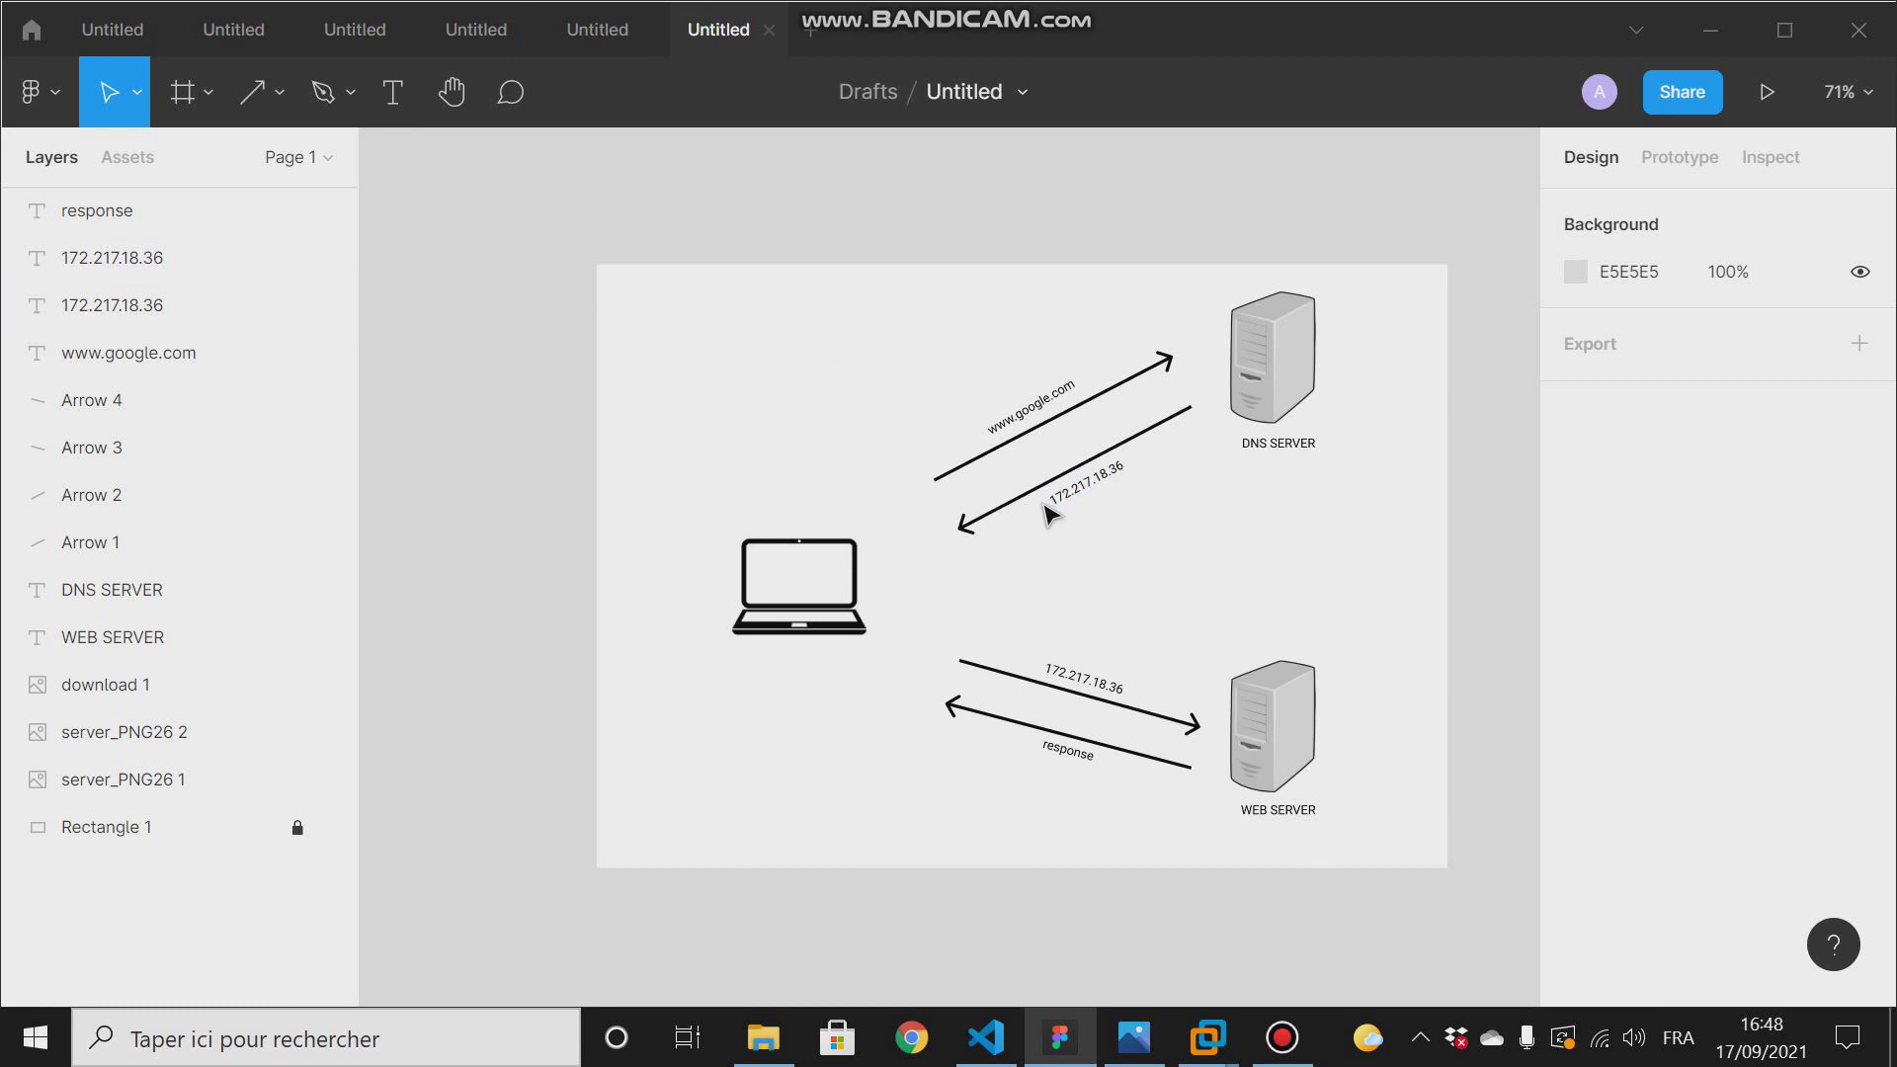
drag(1041, 501, 1127, 456)
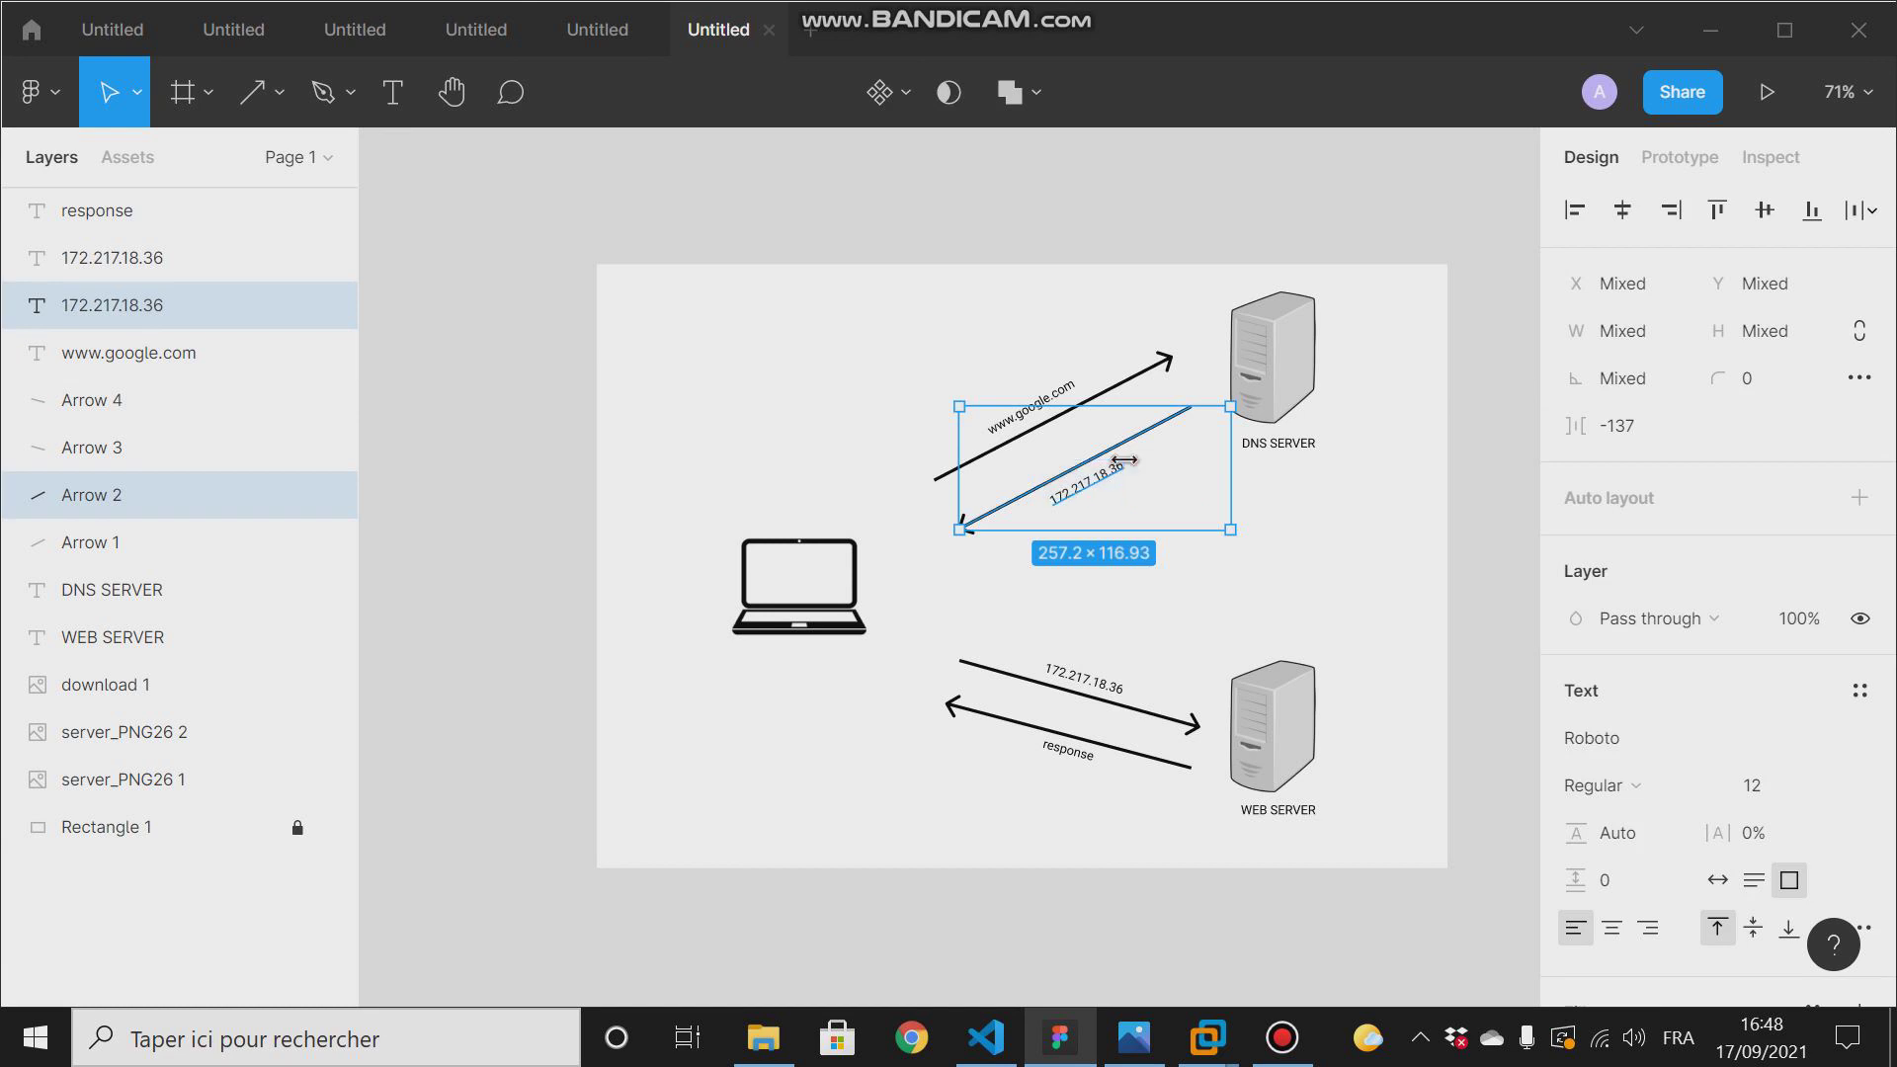
click(1278, 541)
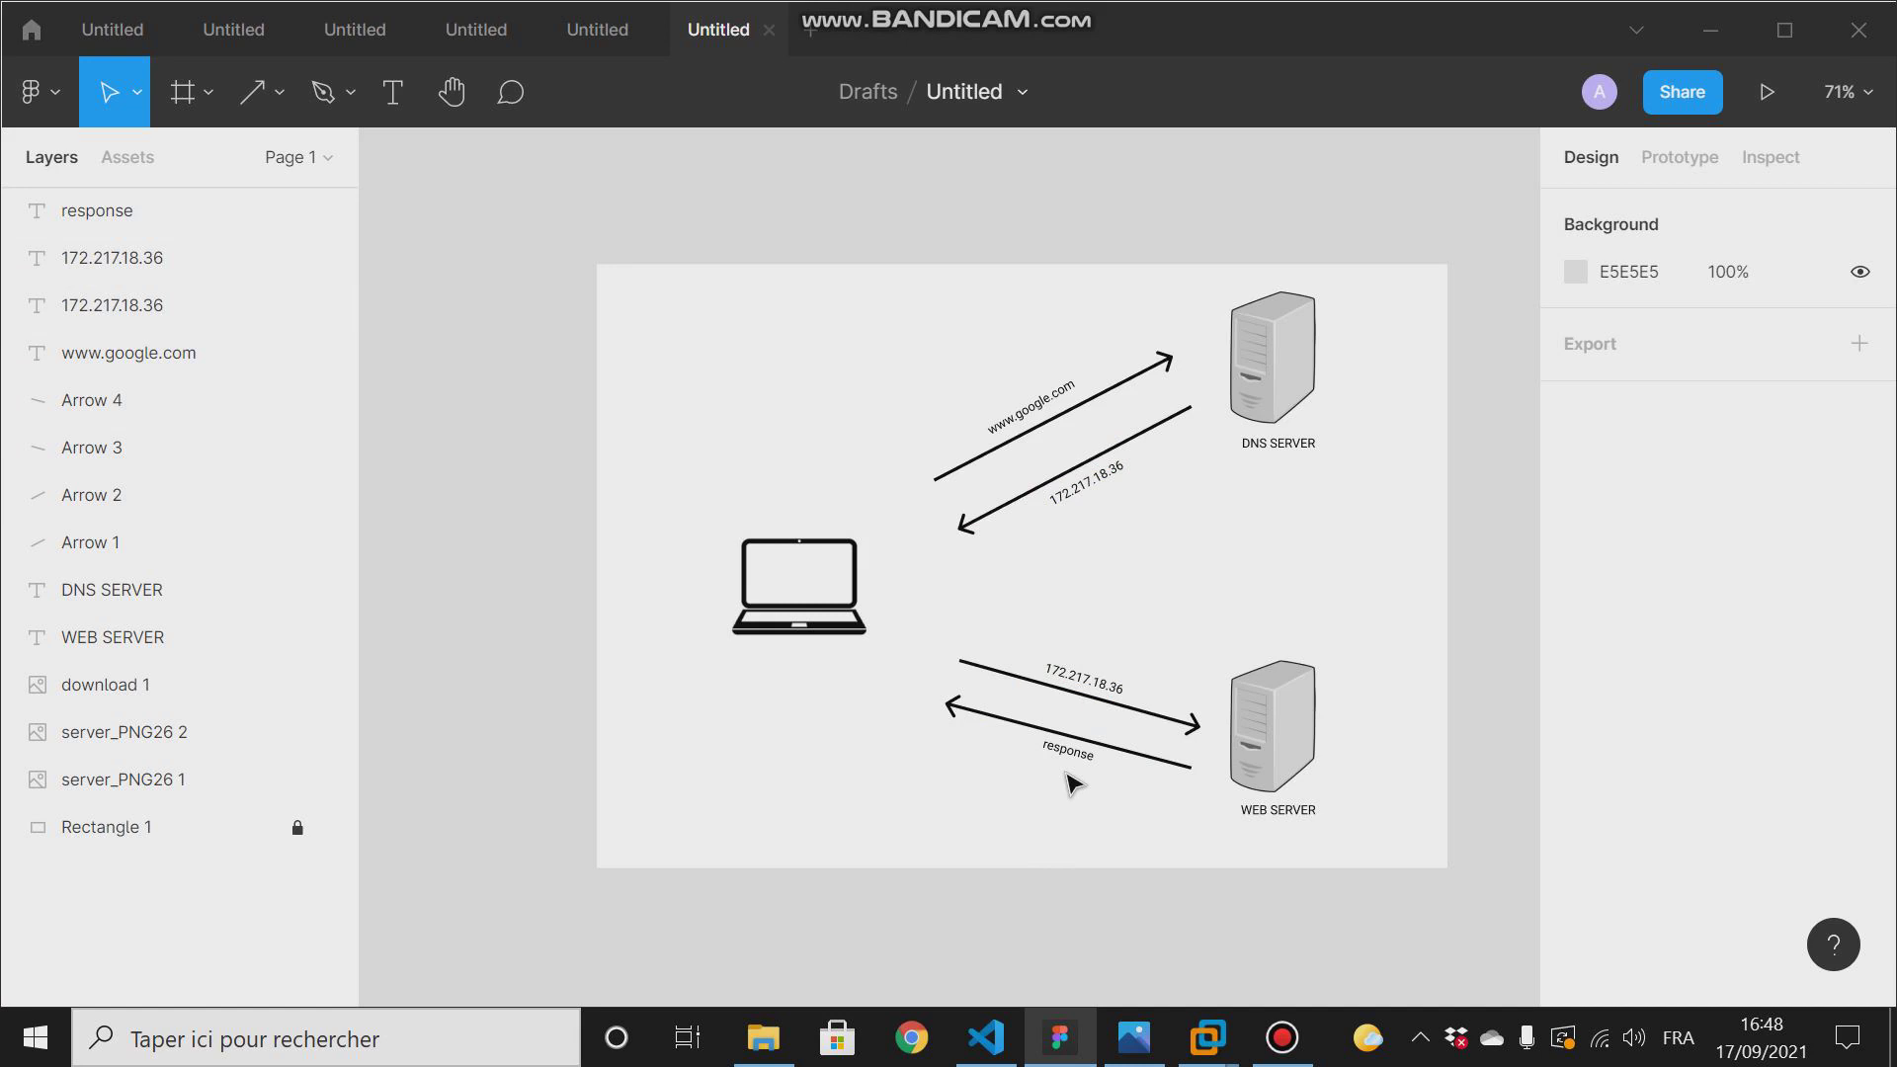
- Open the Windows command prompt and start nslookup
click(458, 1044)
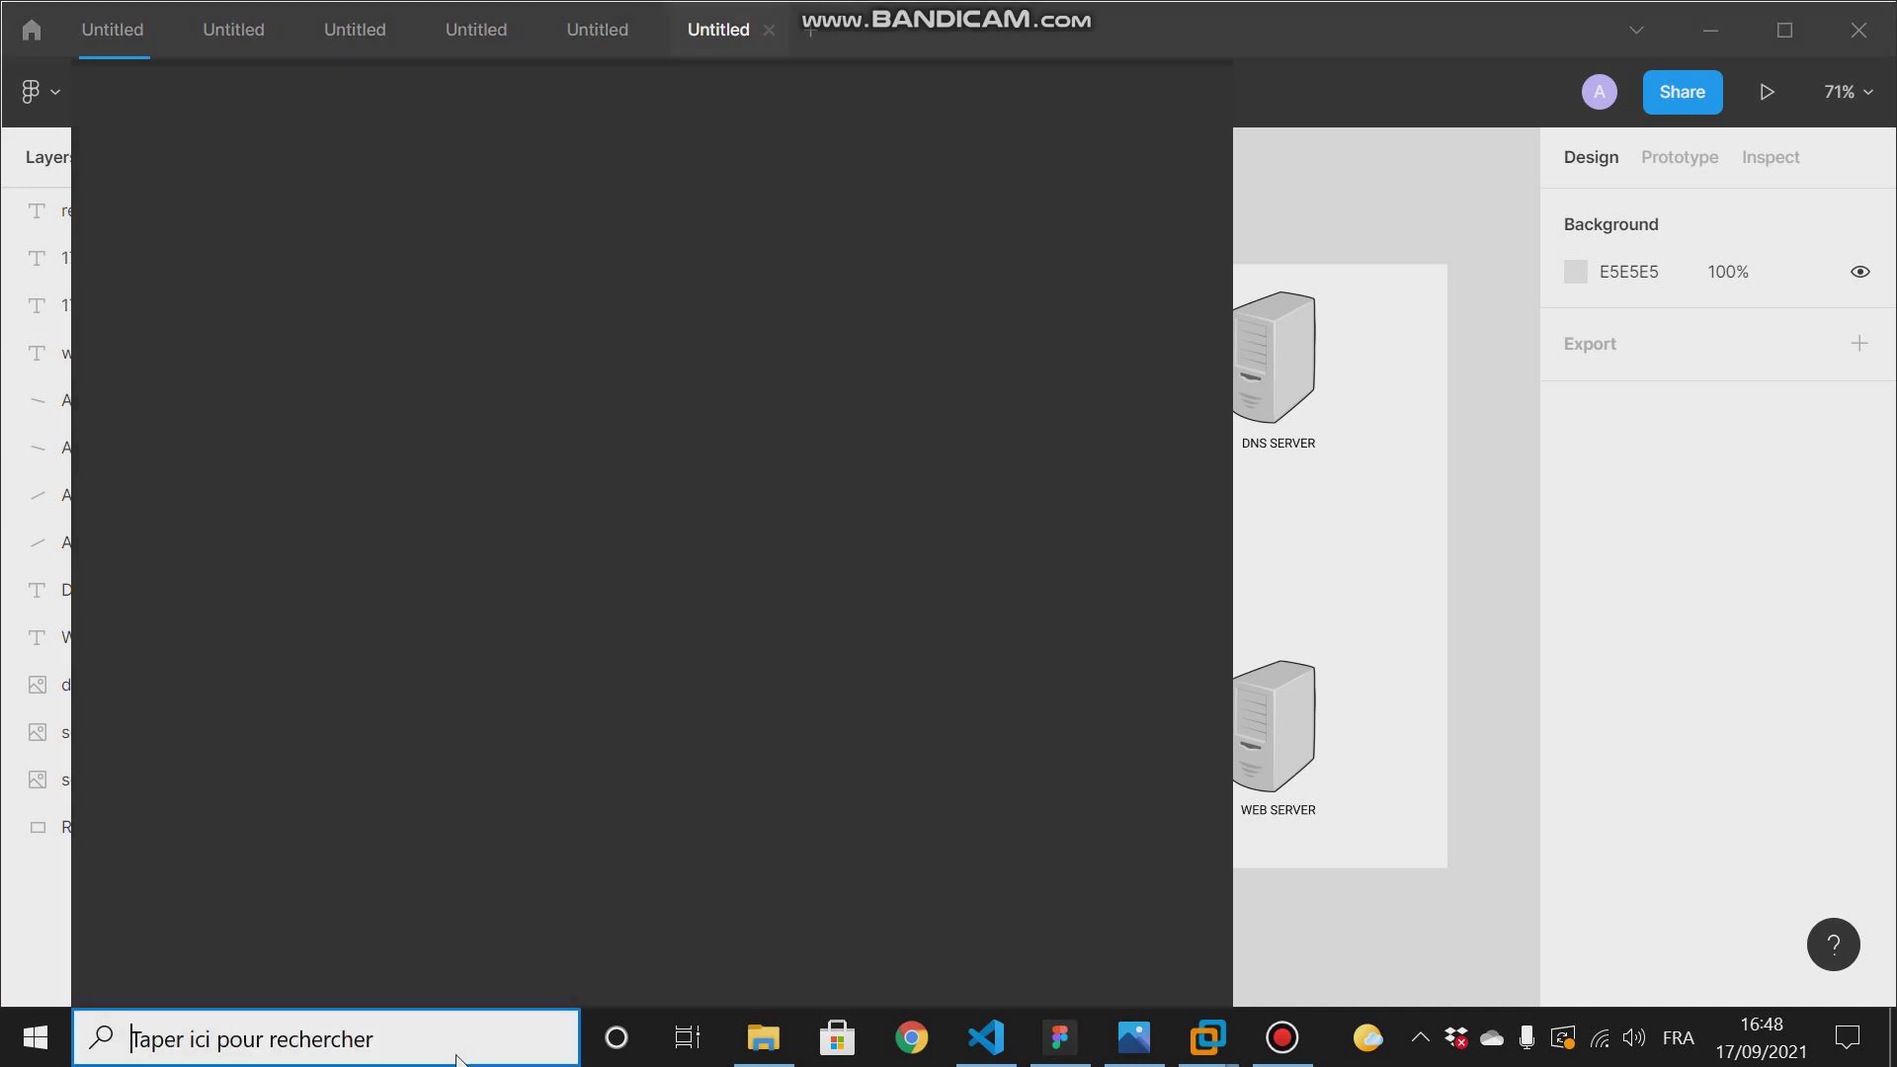
text(cmd)
key(Return)
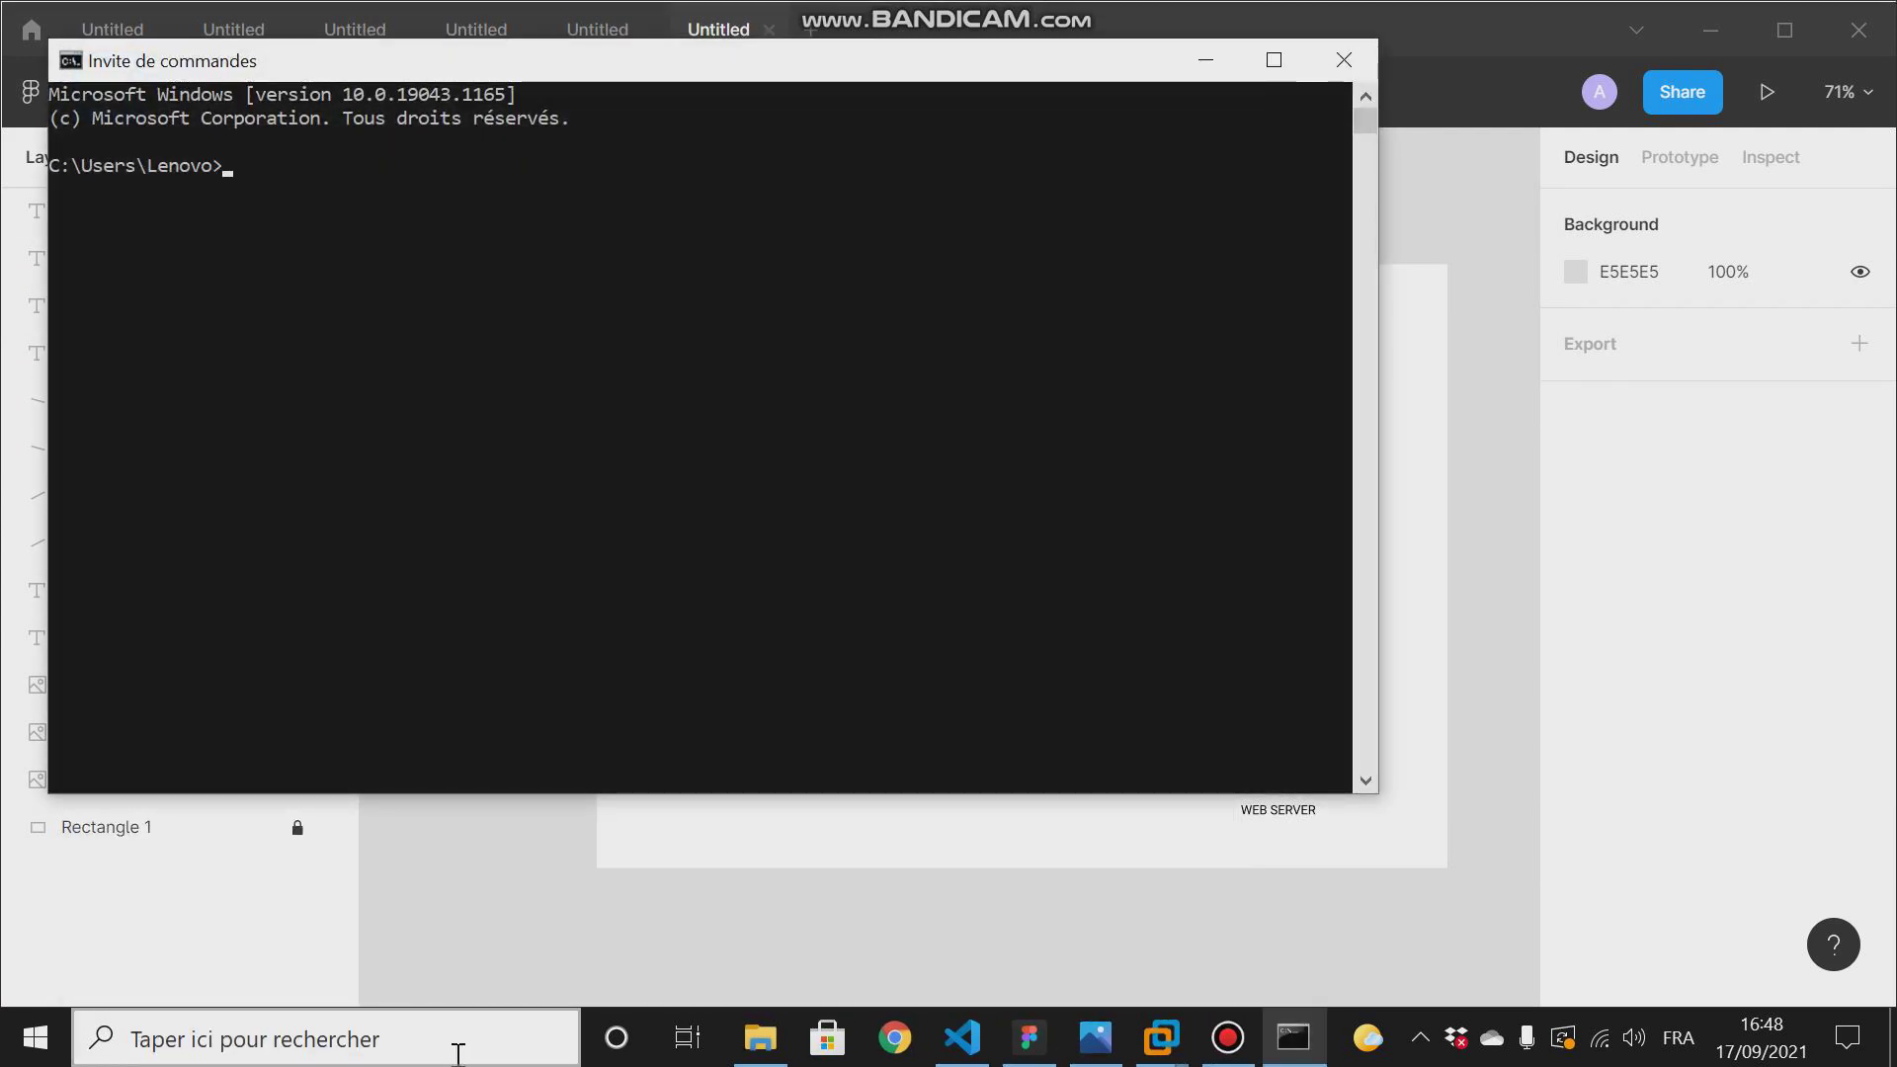
text(nslookup)
key(Return)
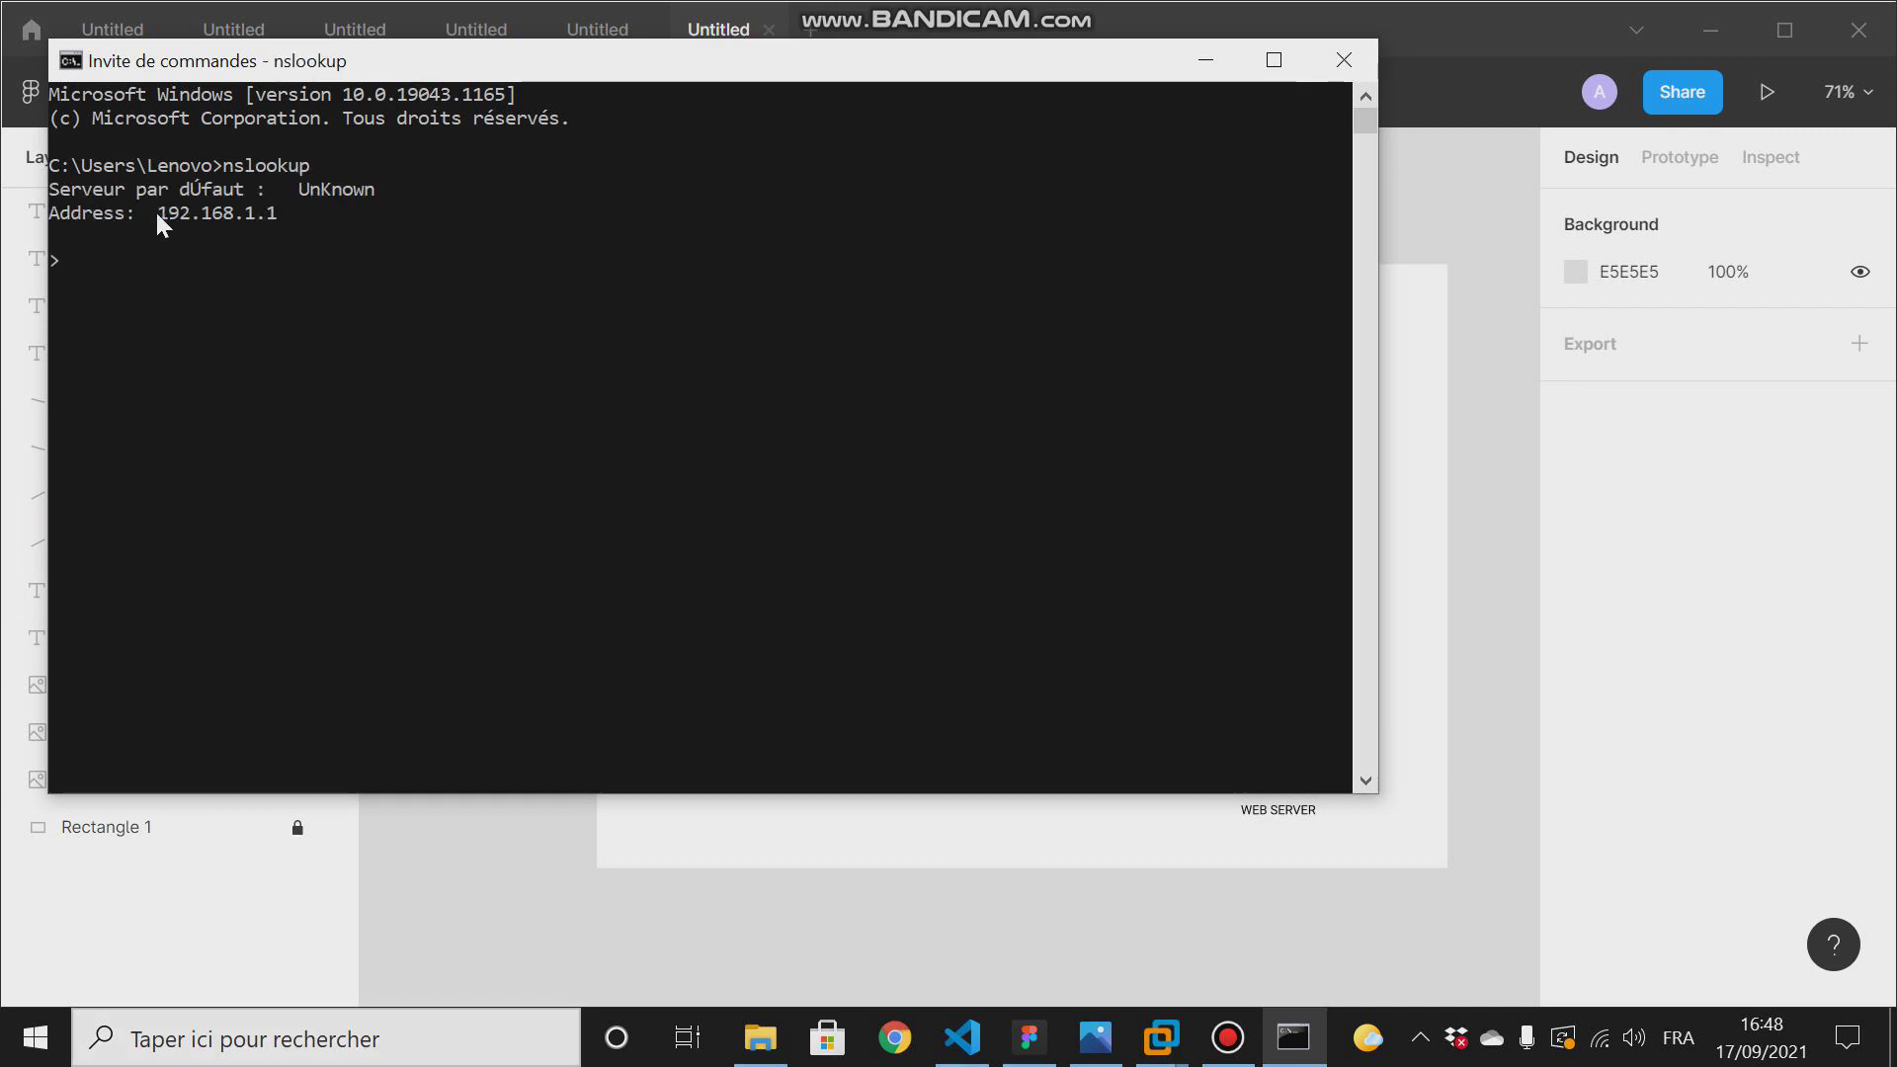
- Highlight the default DNS server's address in the nslookup output, and clear the selection
drag(156, 212, 272, 210)
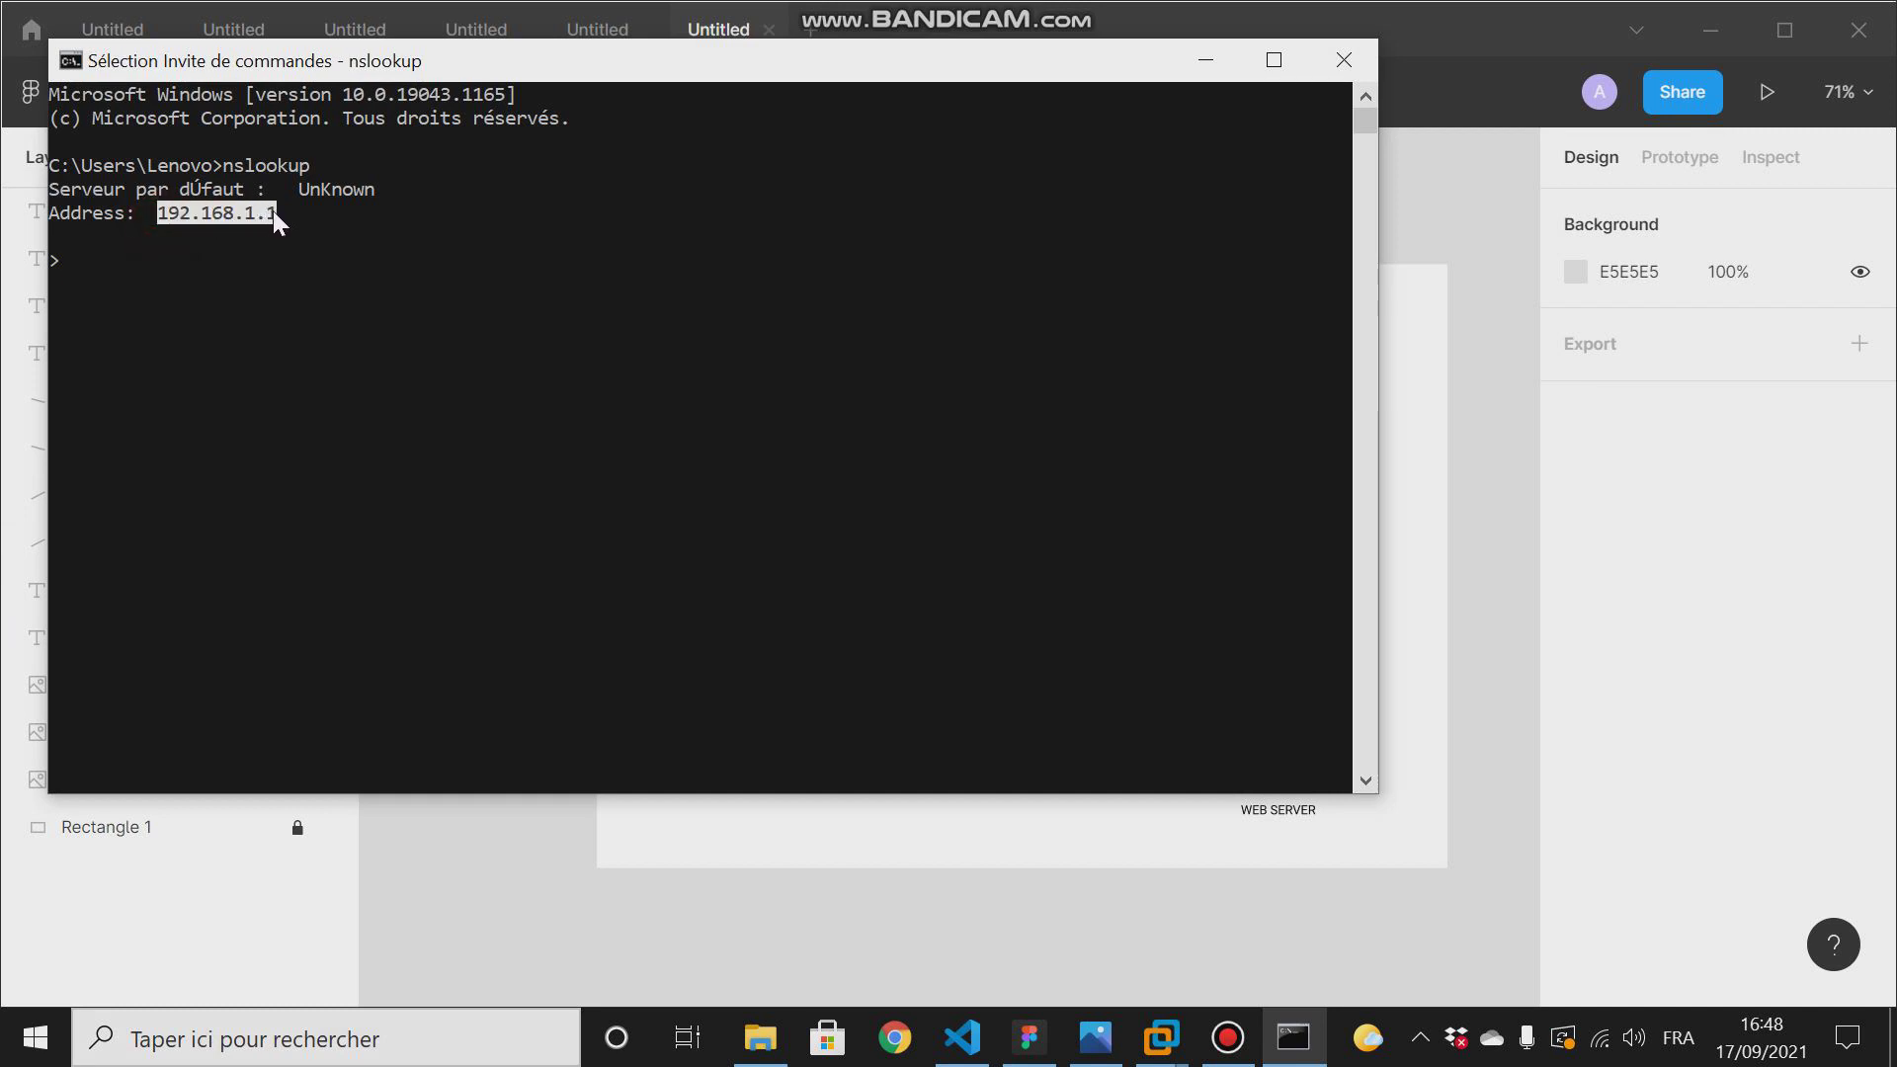
click(117, 255)
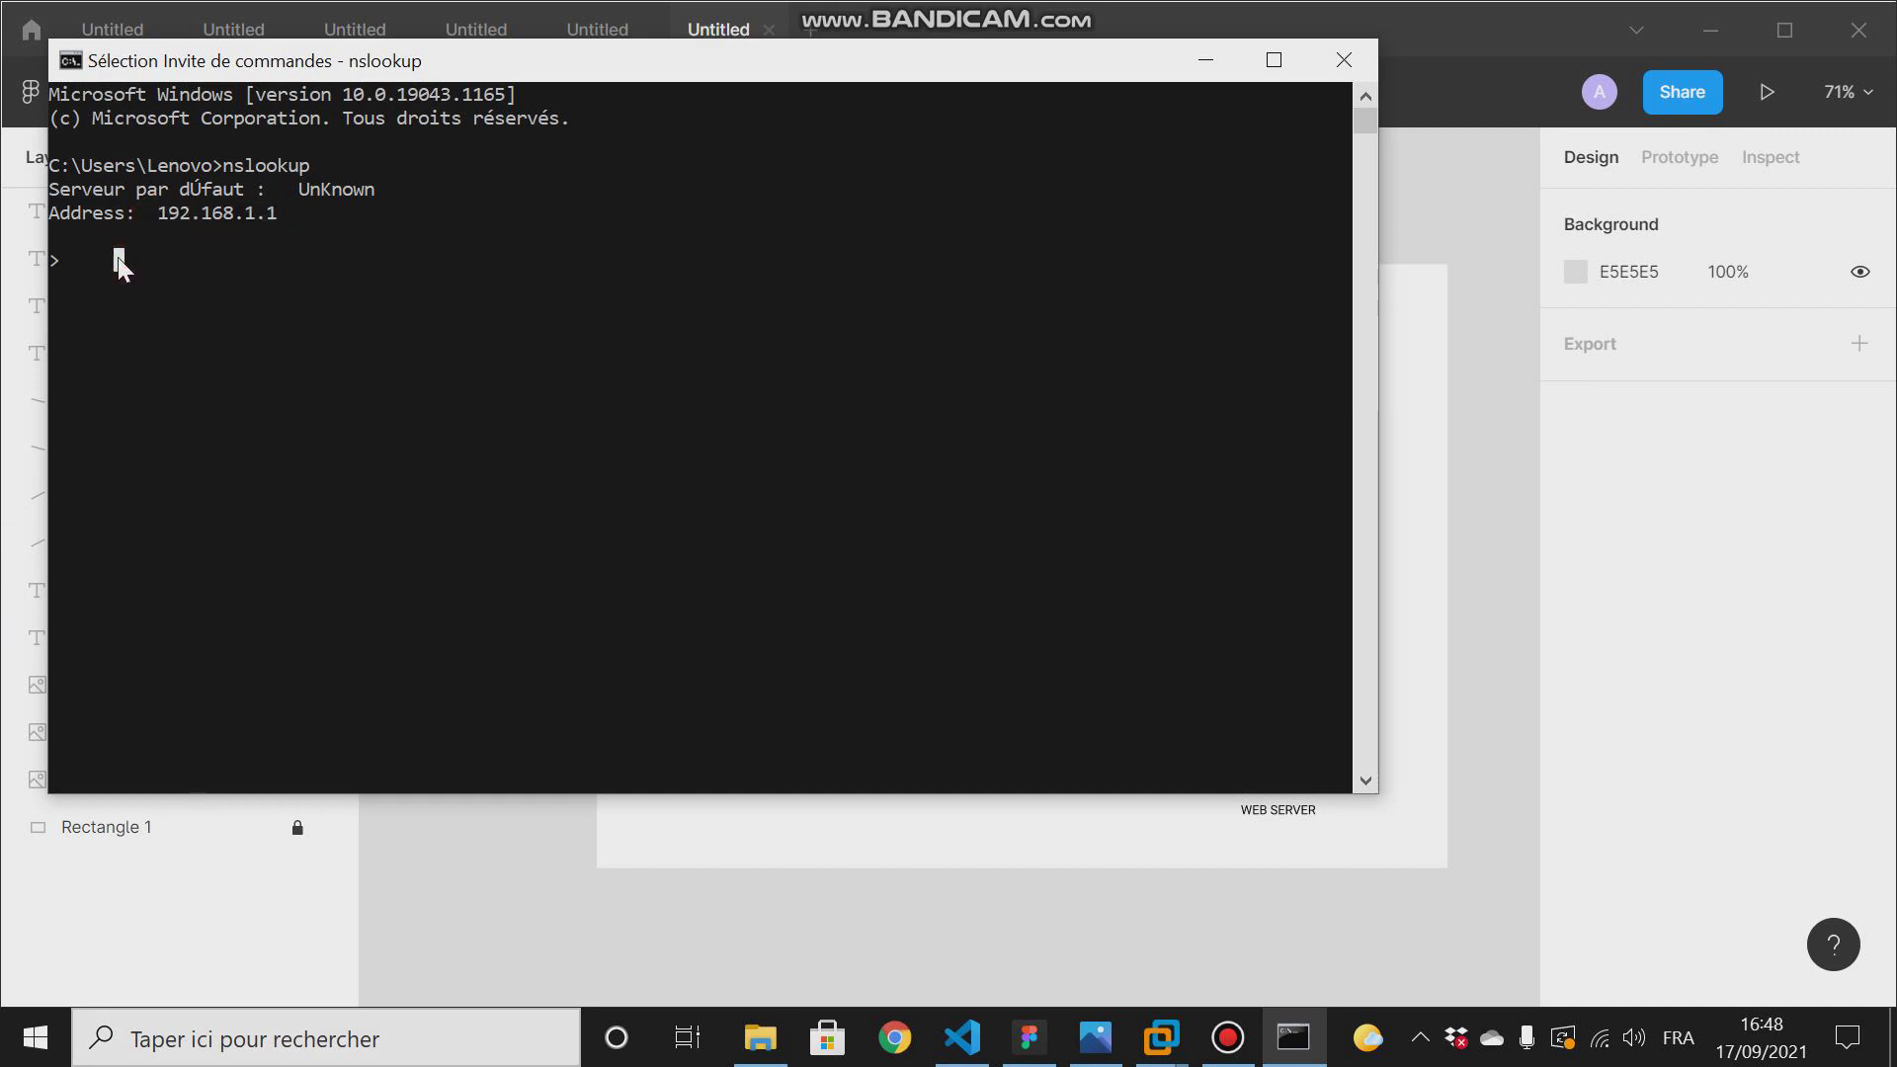
click(63, 253)
text(zzz)
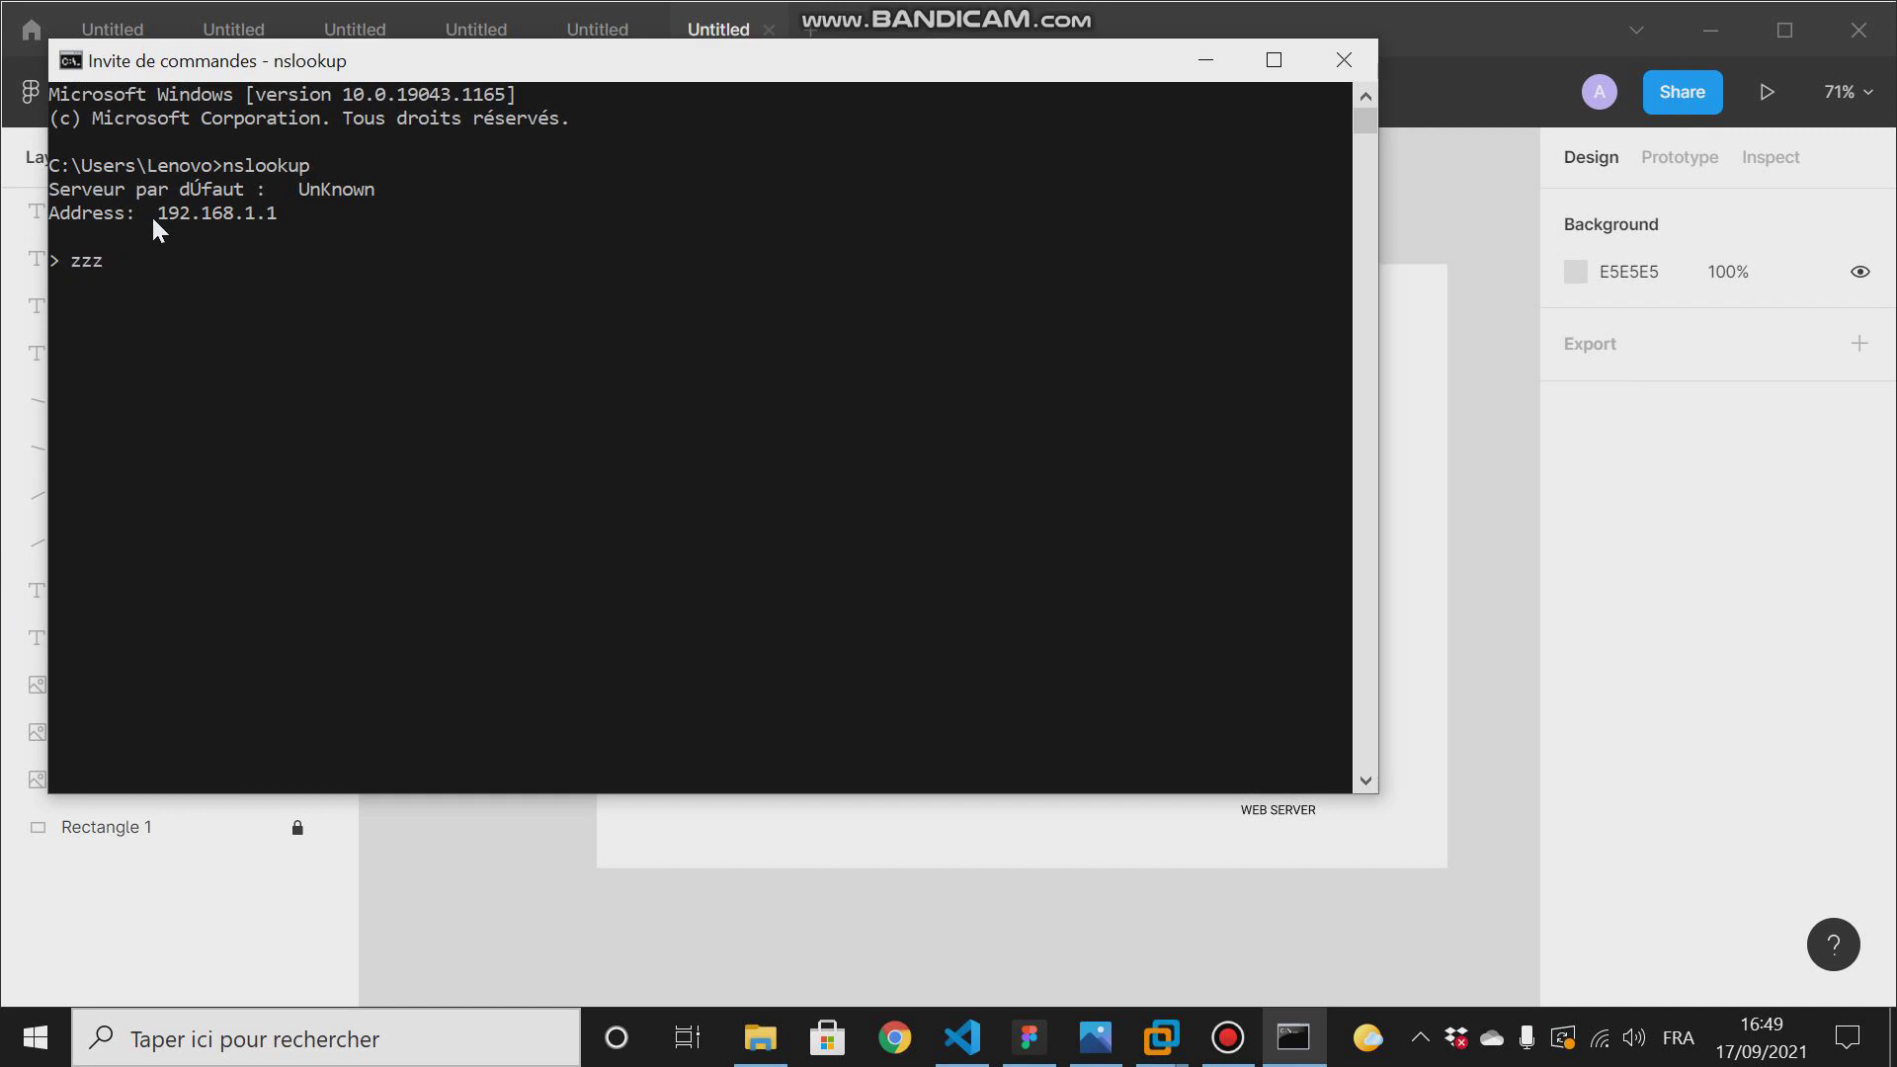
key(BackSpace)
key(BackSpace)
key(BackSpace)
text(www:google:c)
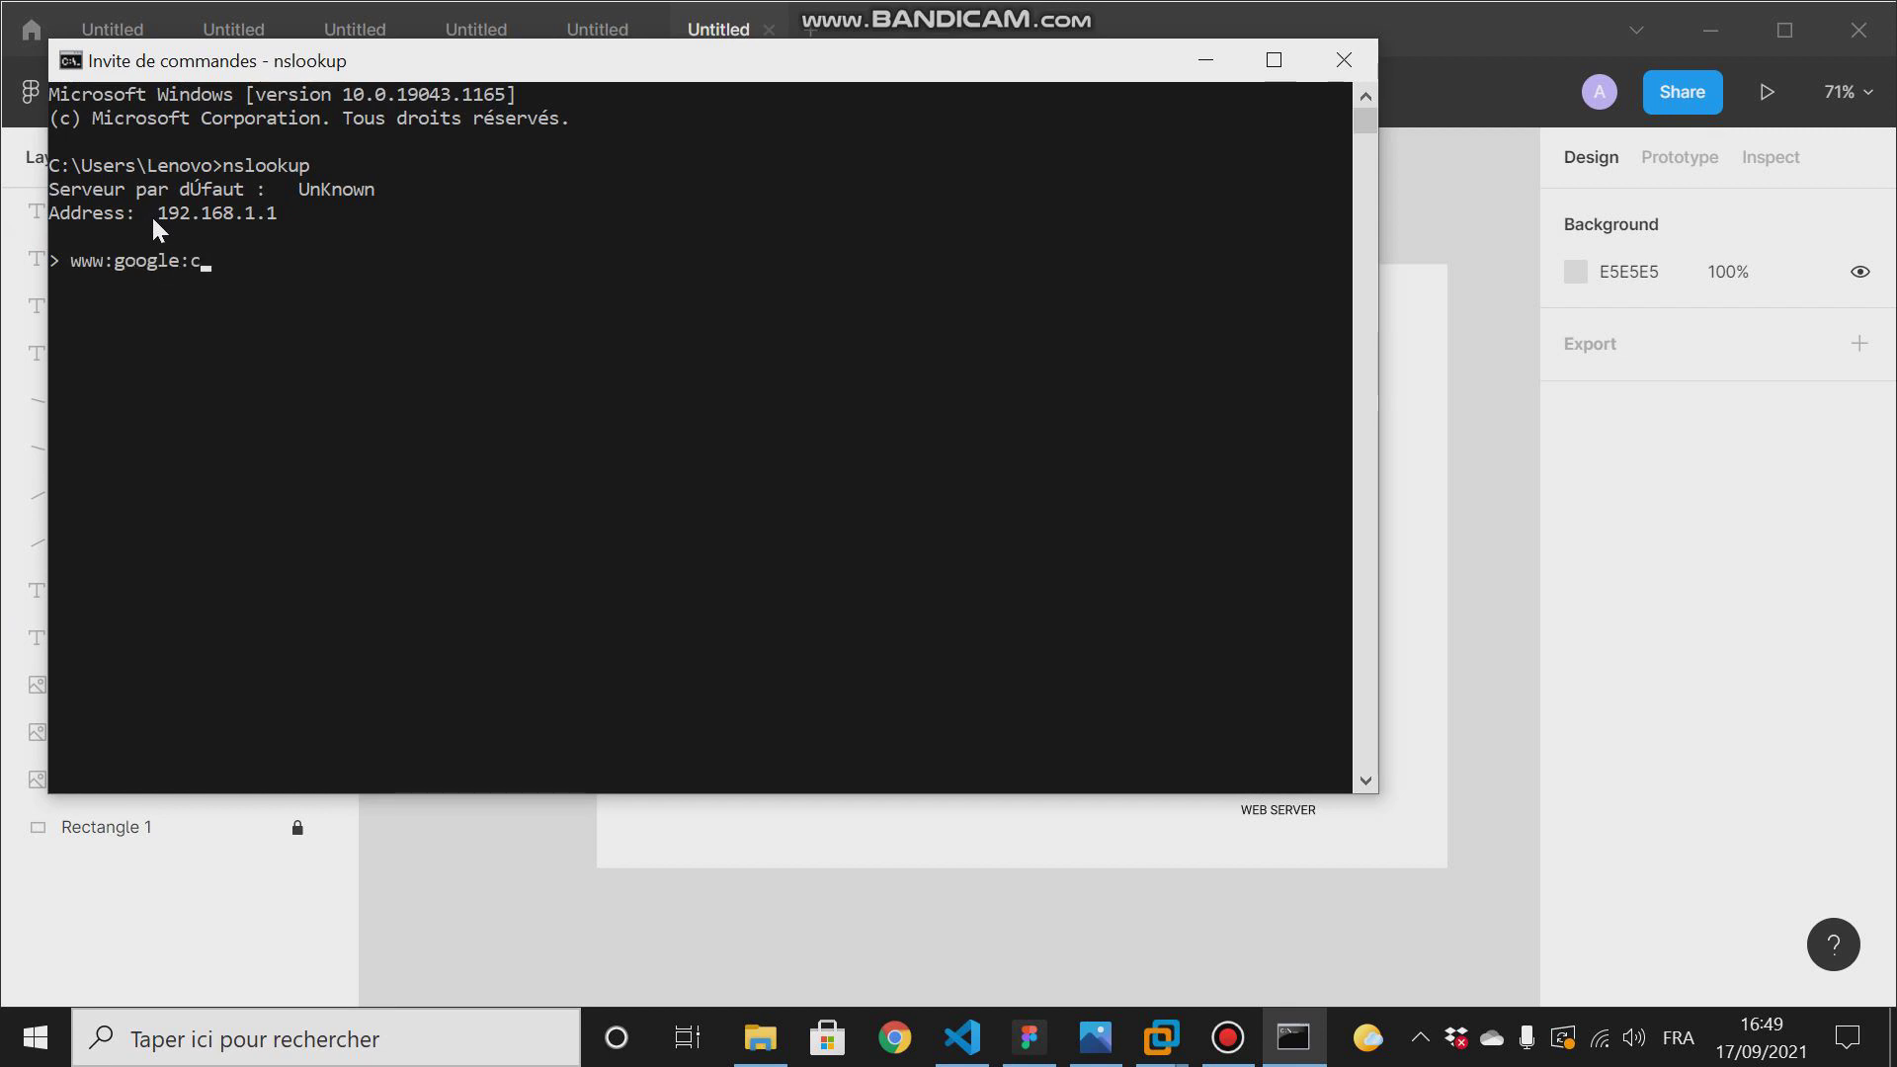
text(om)
key(BackSpace)
key(BackSpace)
key(BackSpace)
key(BackSpace)
key(BackSpace)
text(e.com)
key(Return)
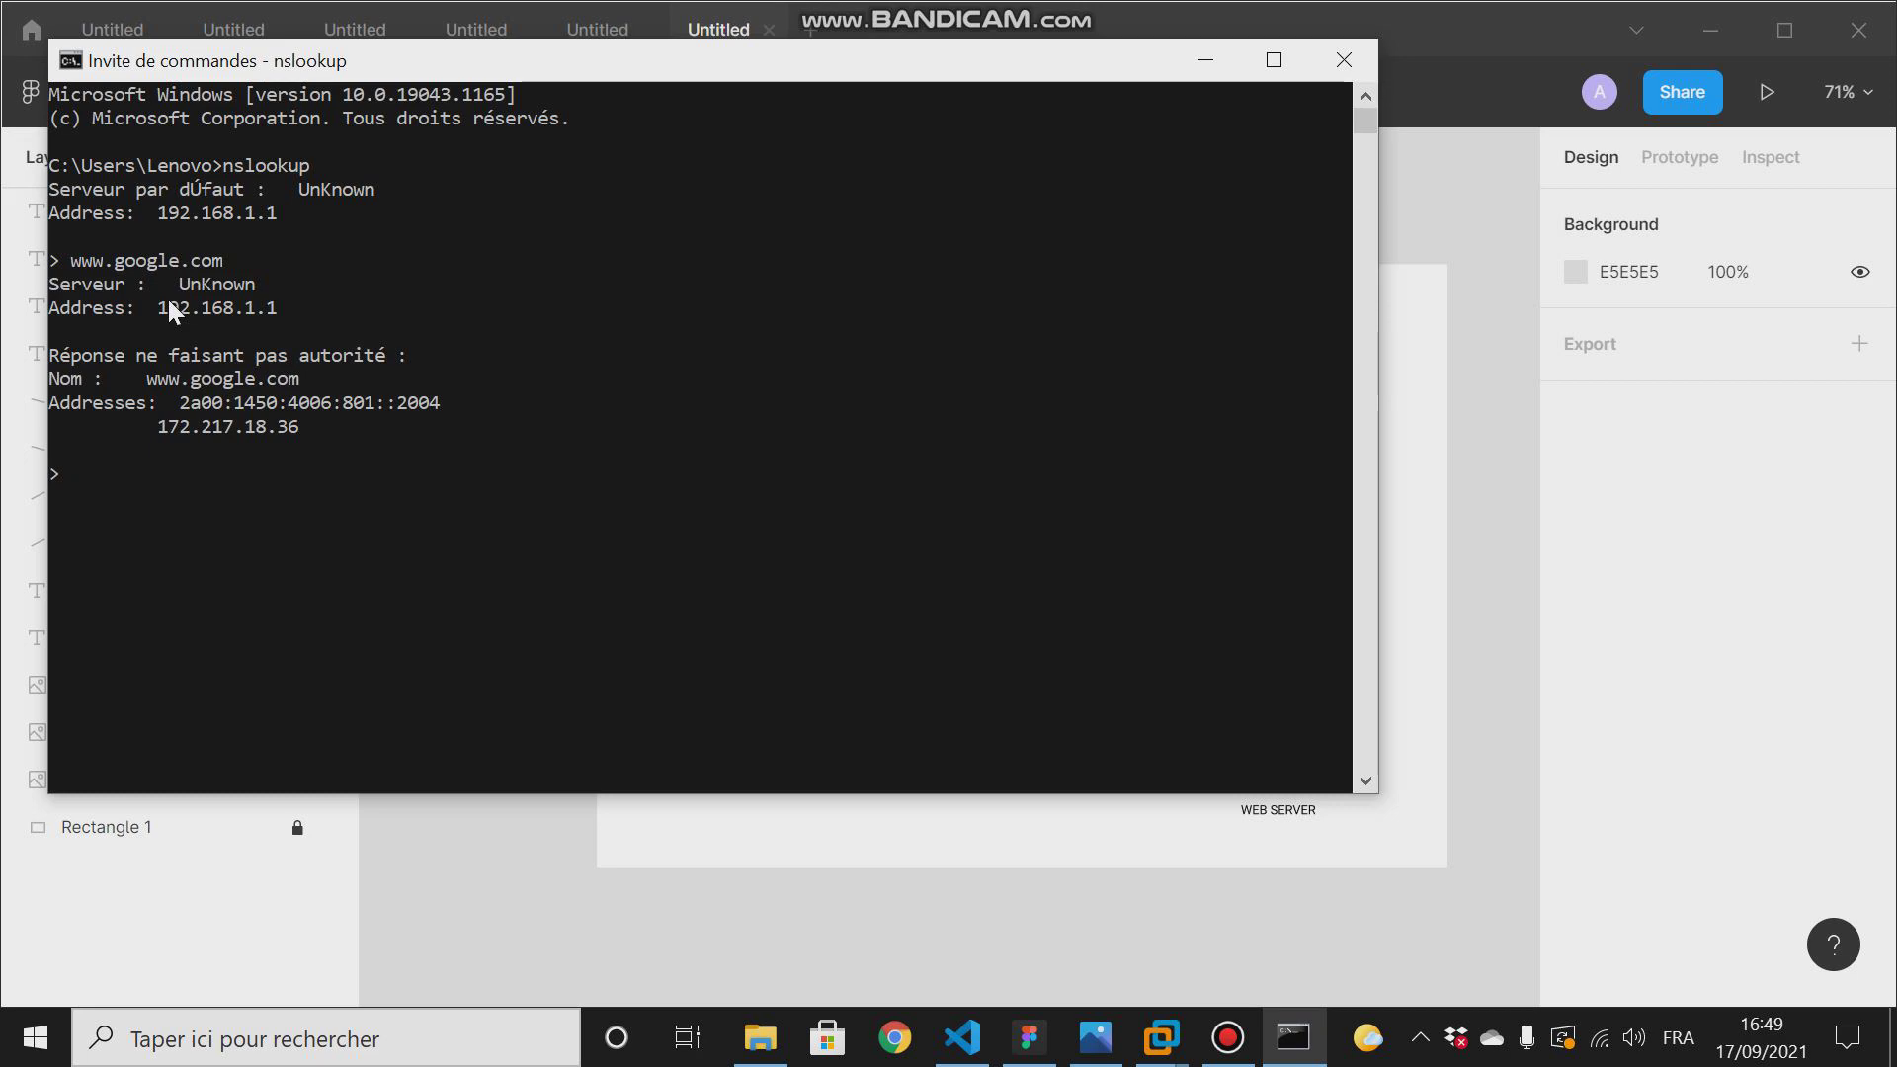
drag(516, 61, 1105, 228)
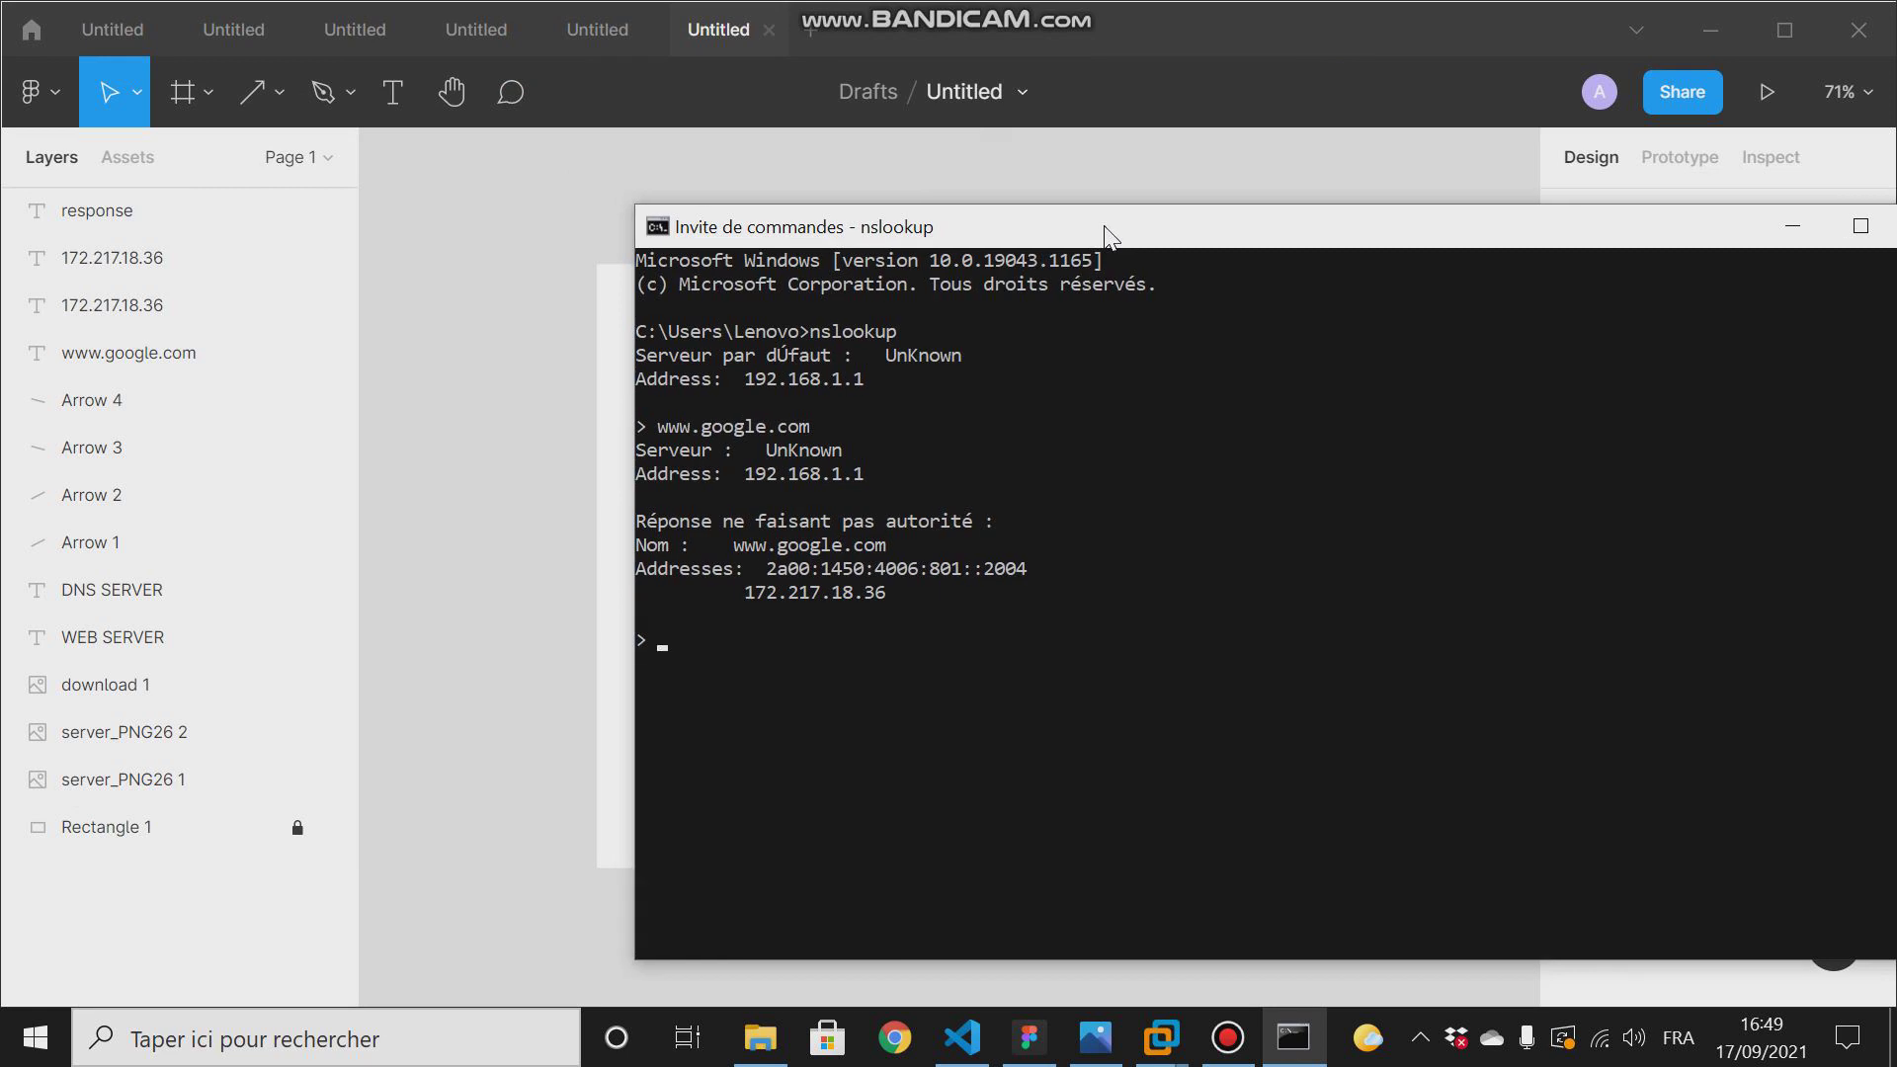
text(8.8.8.8)
drag(732, 543, 878, 549)
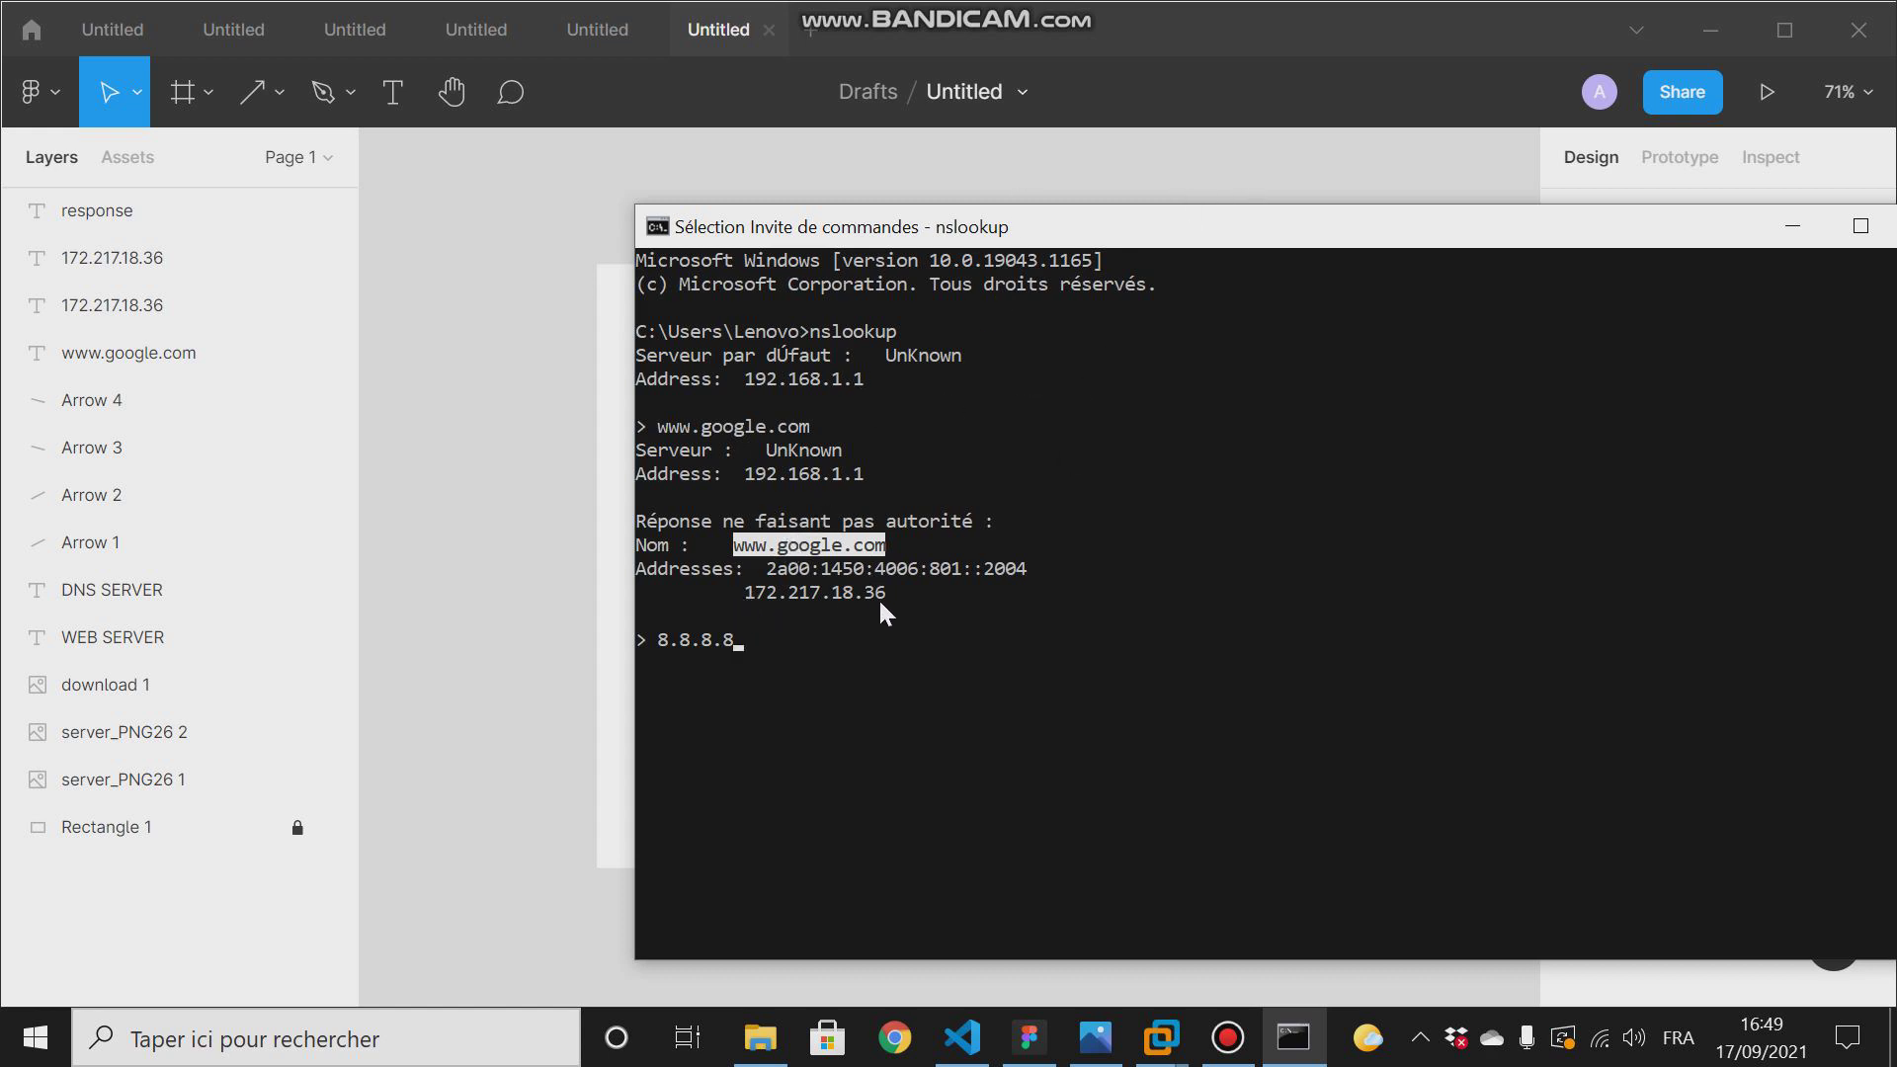
- Return to the DNS diagram, and switch to VMware Workstation to bring up the Ubuntu 64-bit DHCP server machine
click(608, 373)
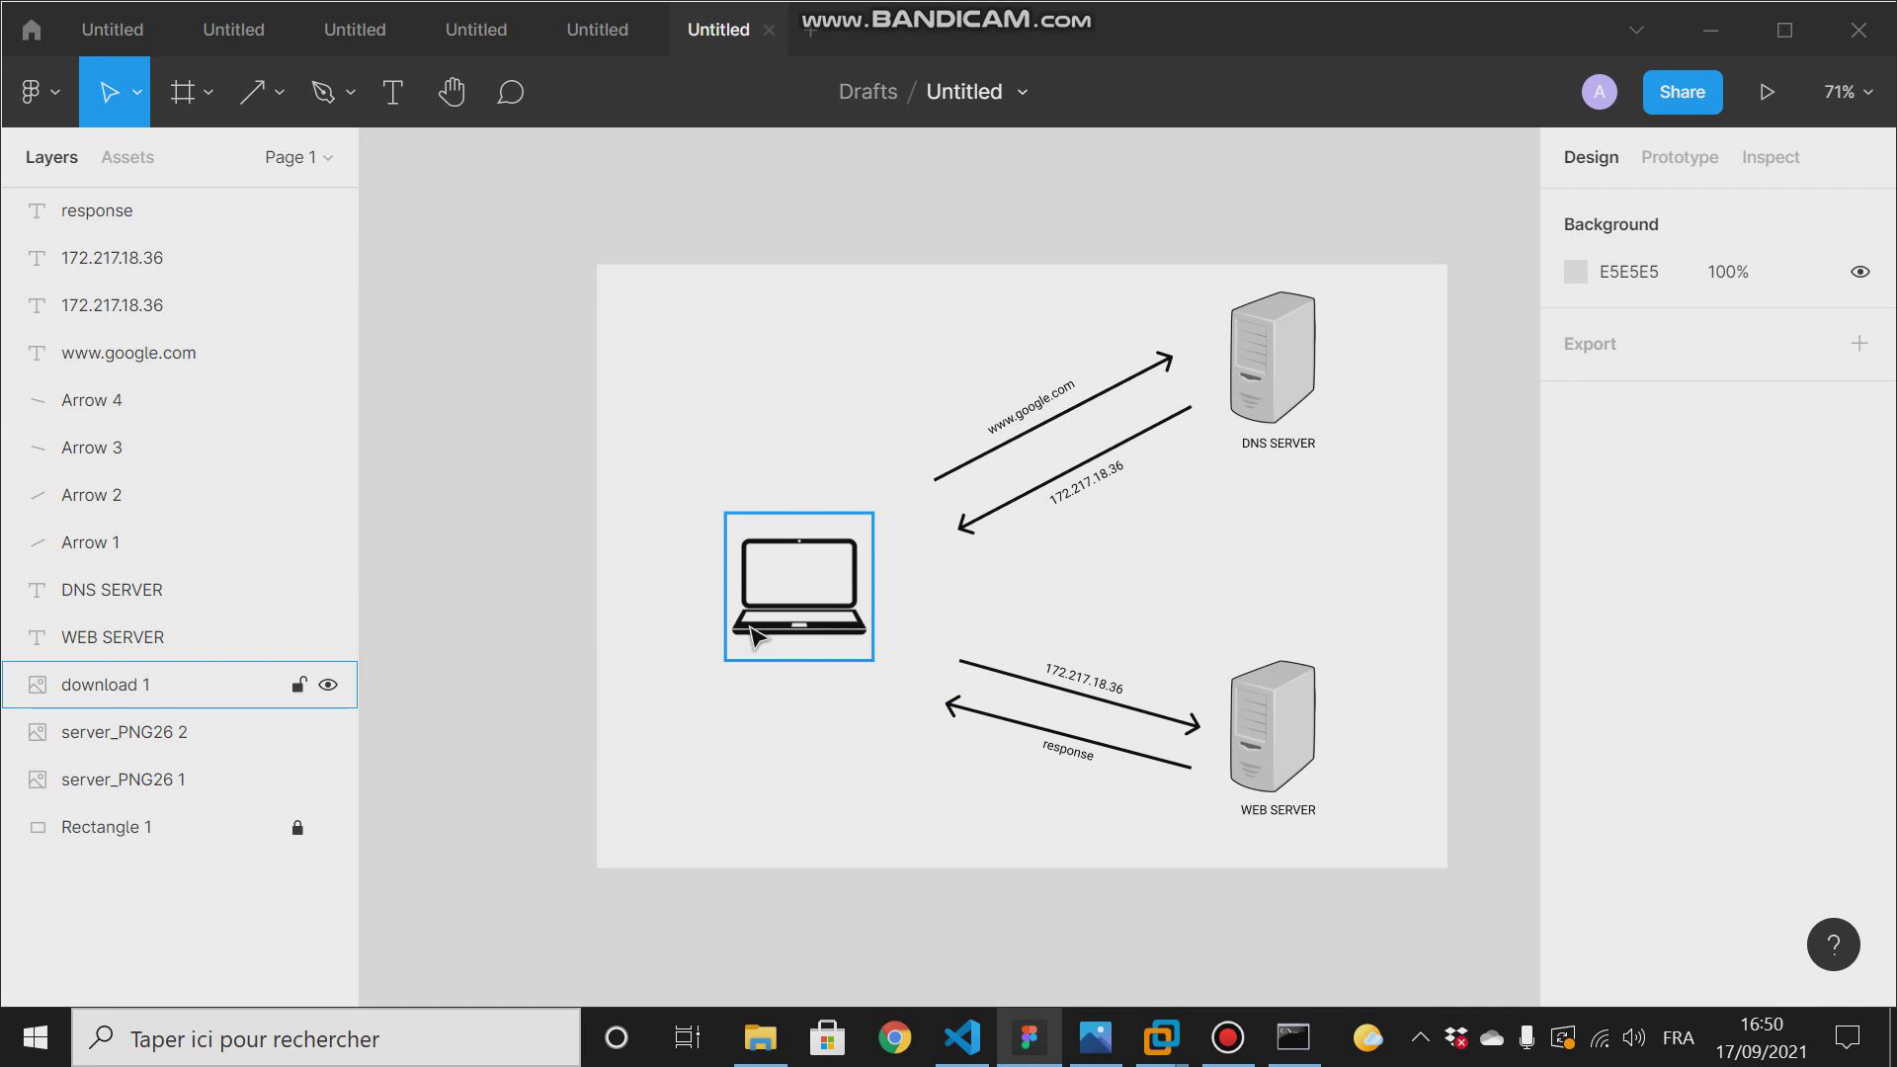
click(935, 673)
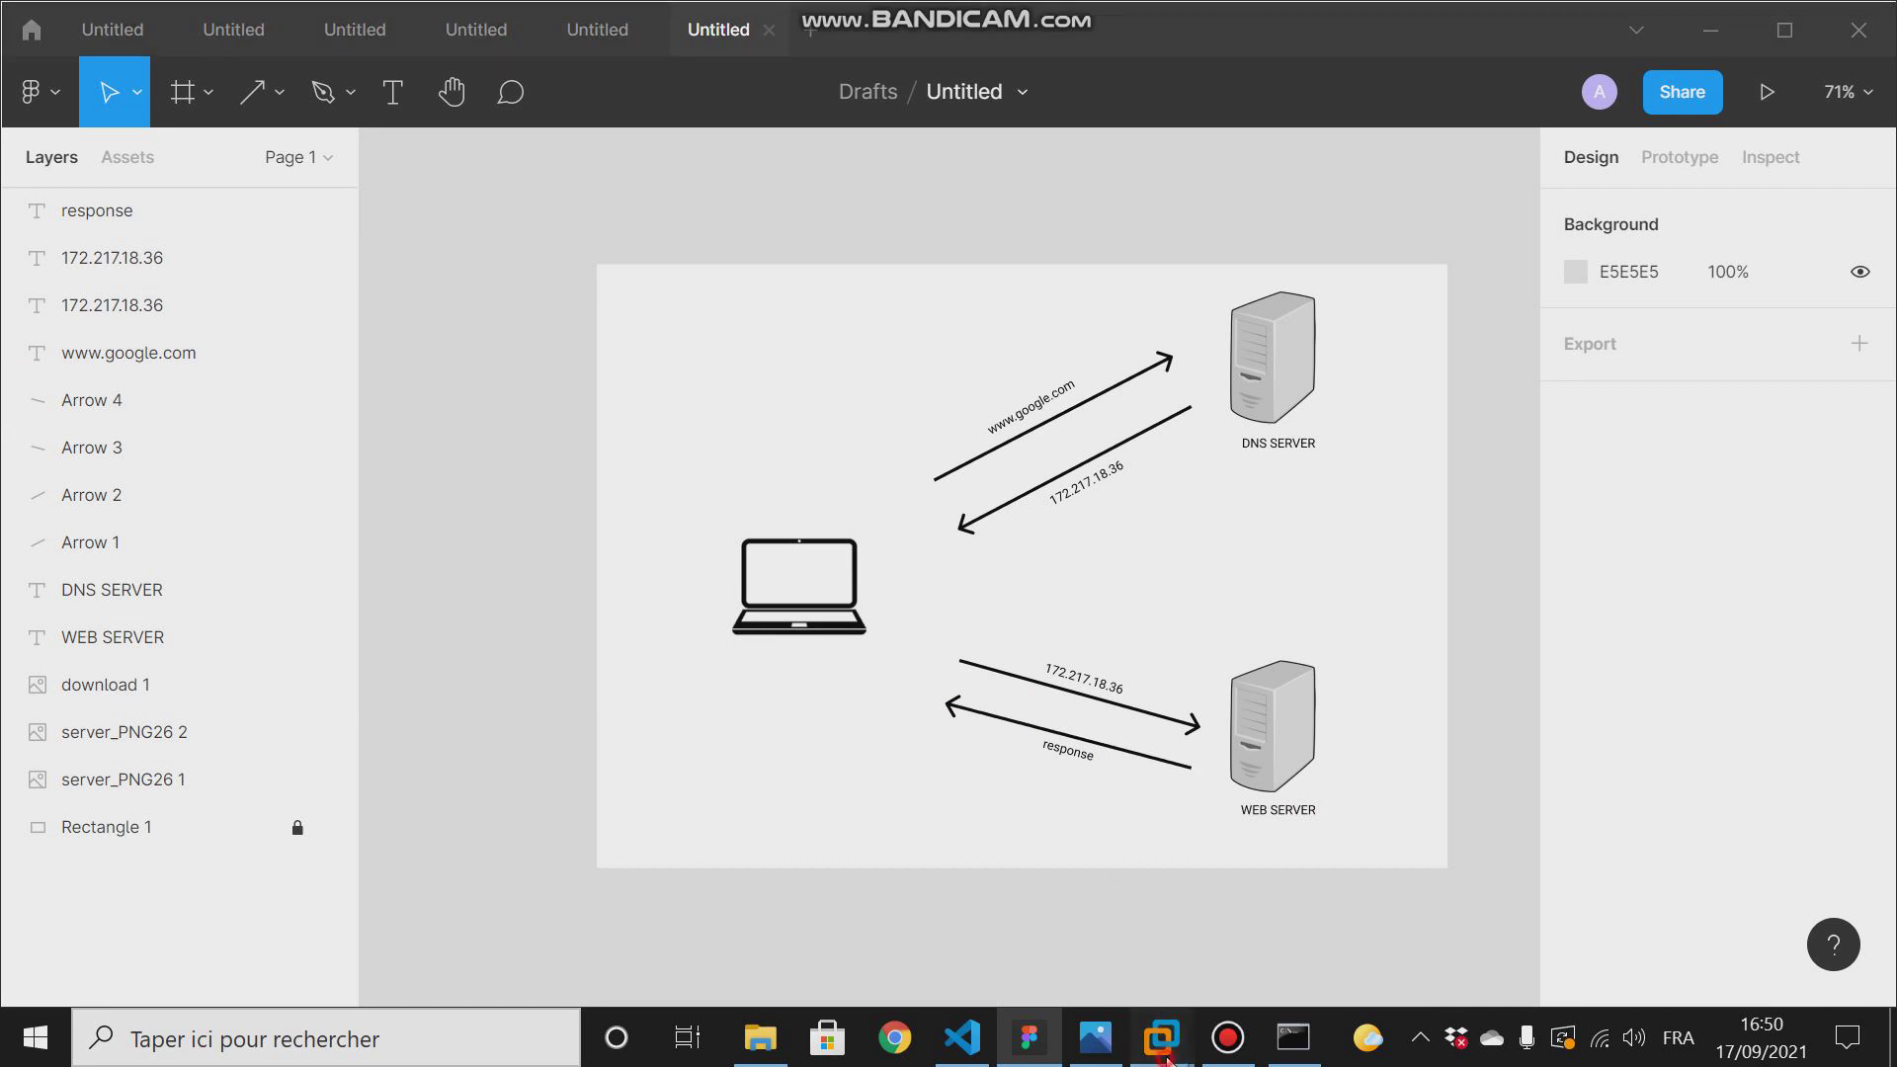
mouse_move(1167, 1056)
click(943, 873)
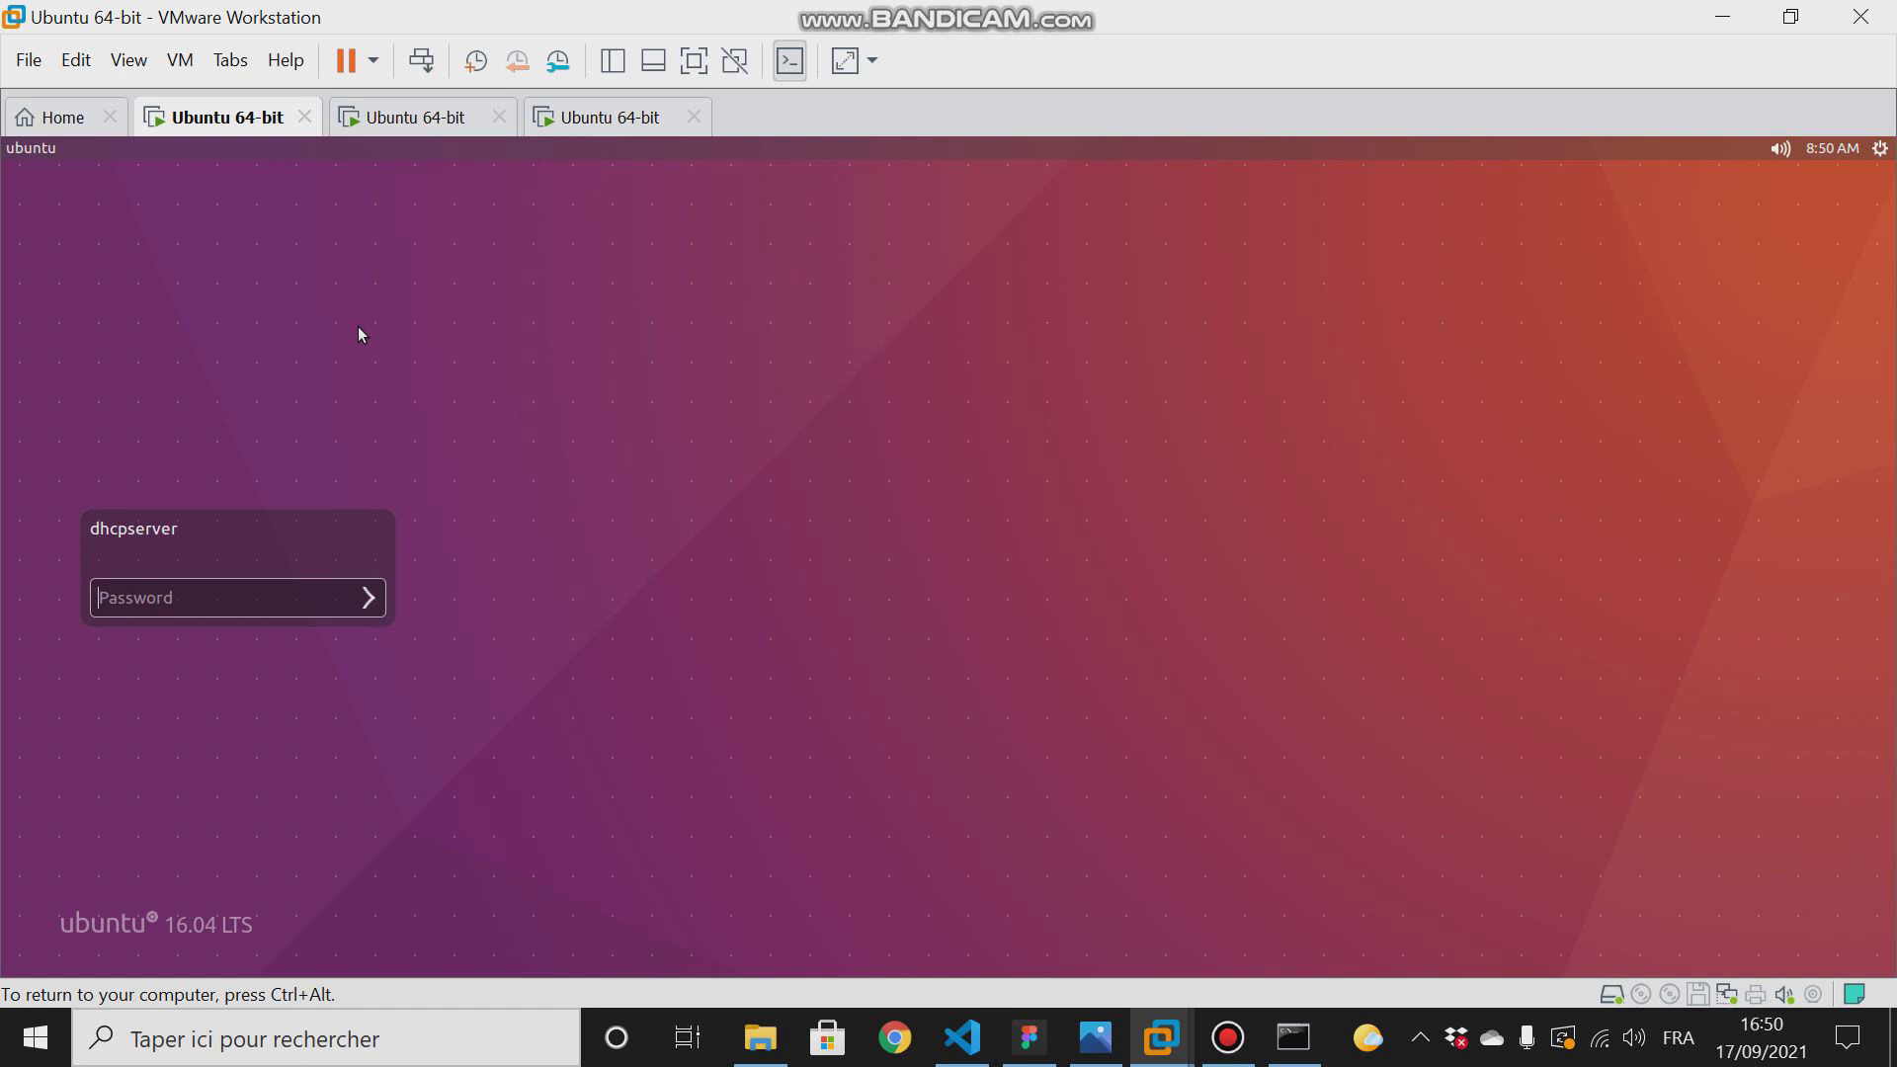
- Open the DHCP server machine's settings and switch its network adapter to a LAN segment connection
right_click(187, 123)
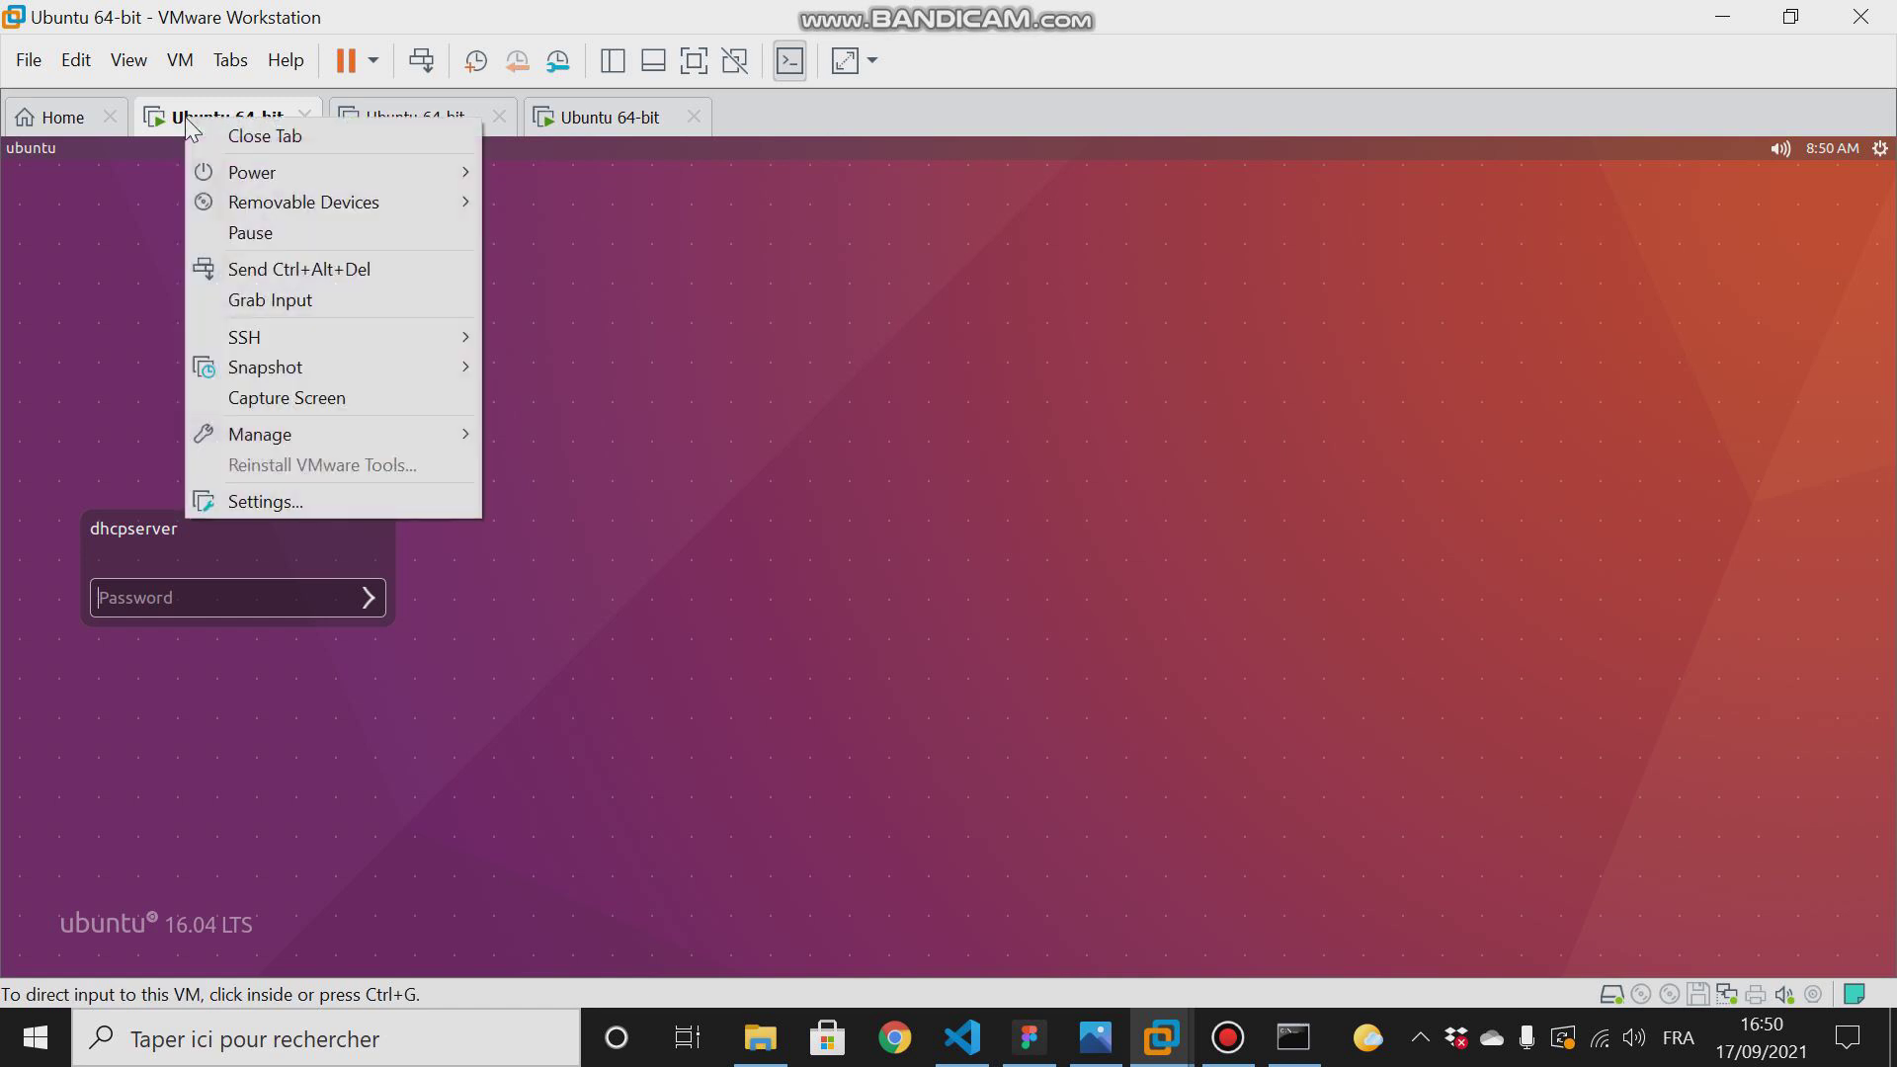
click(246, 500)
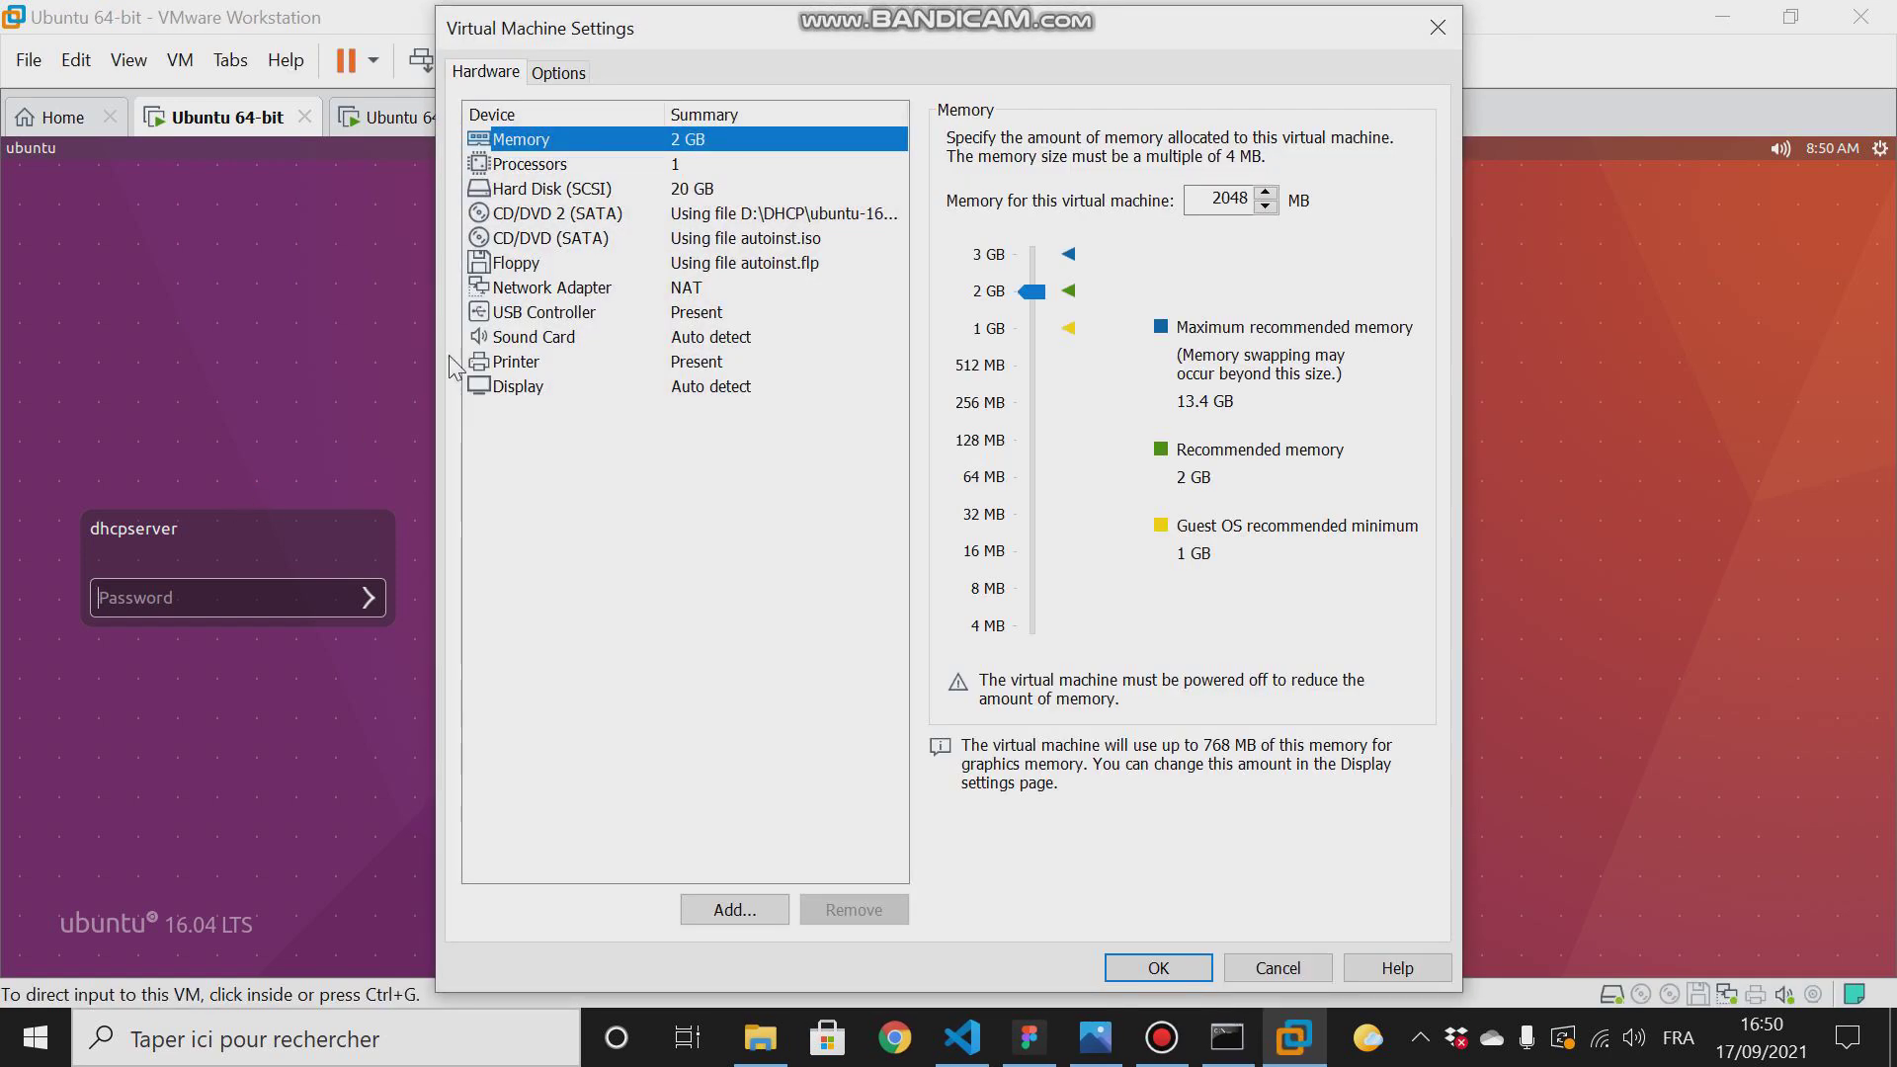
click(521, 291)
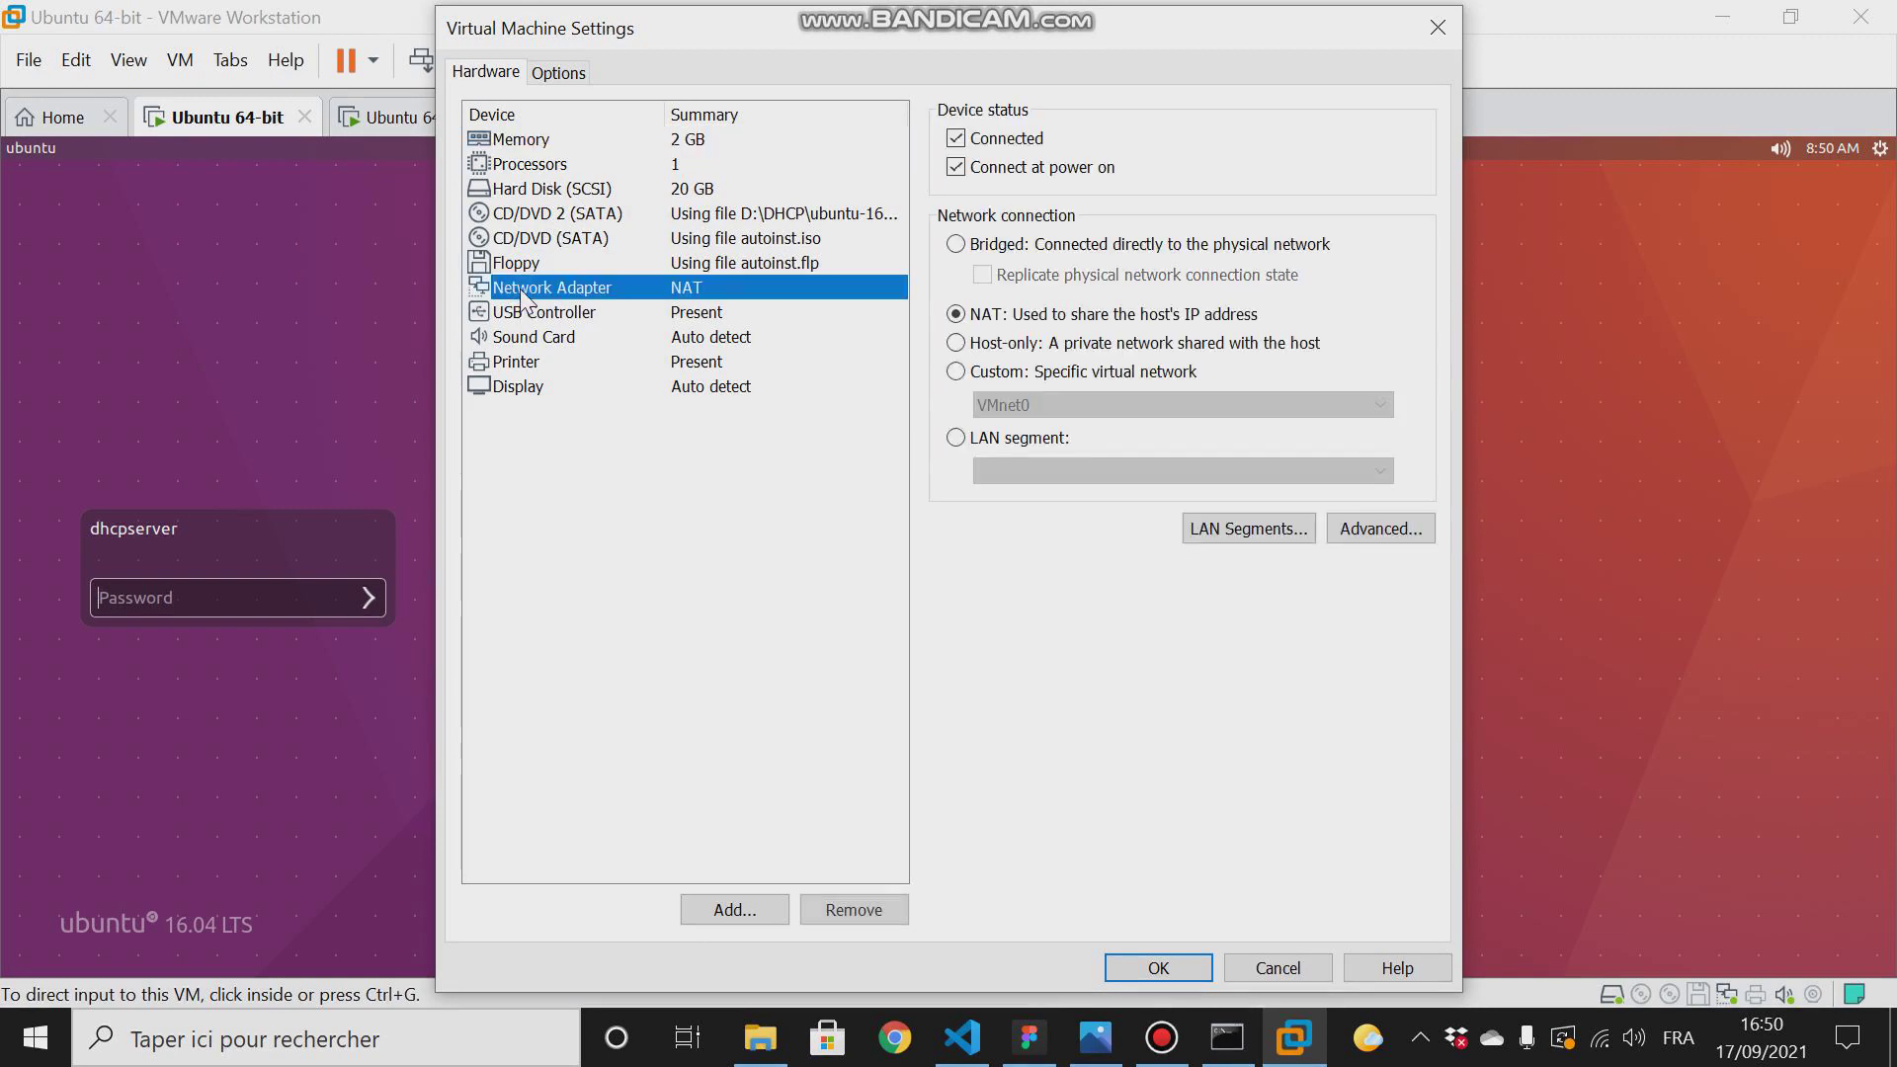
click(956, 438)
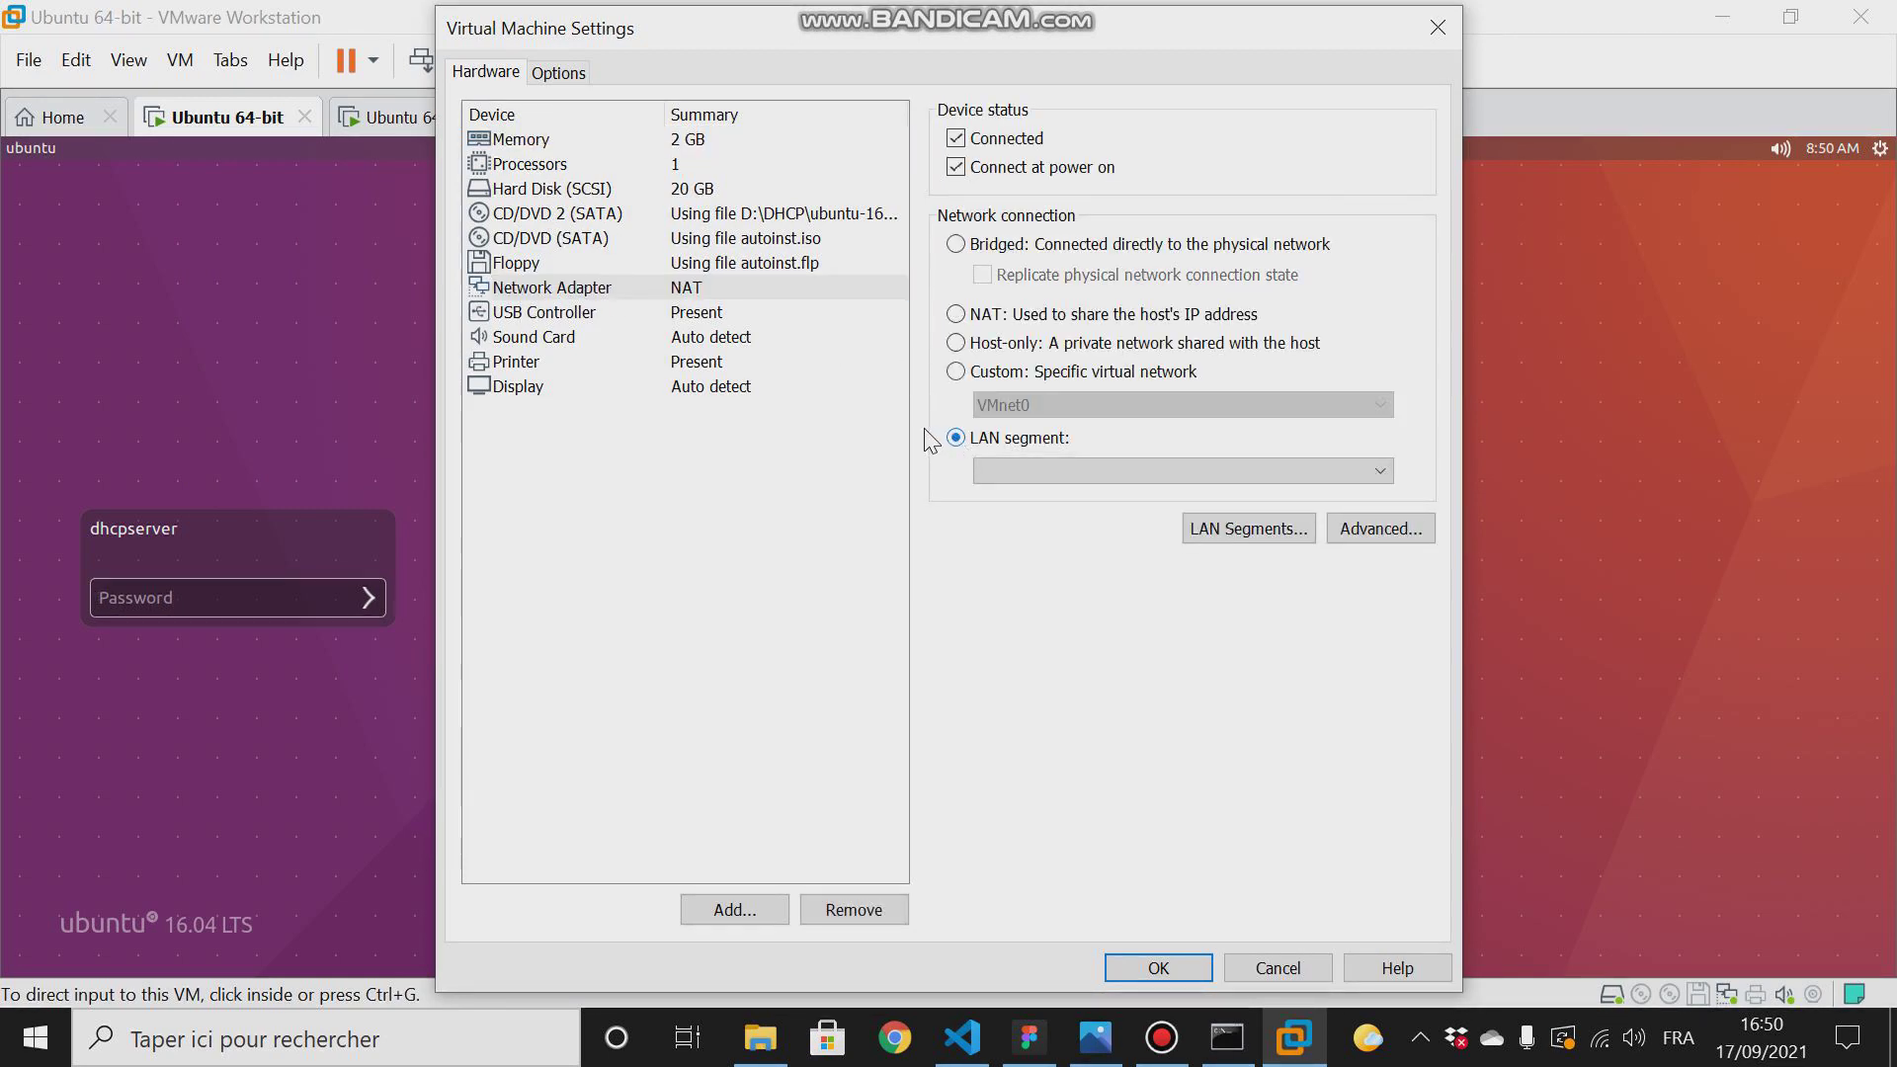
click(1083, 472)
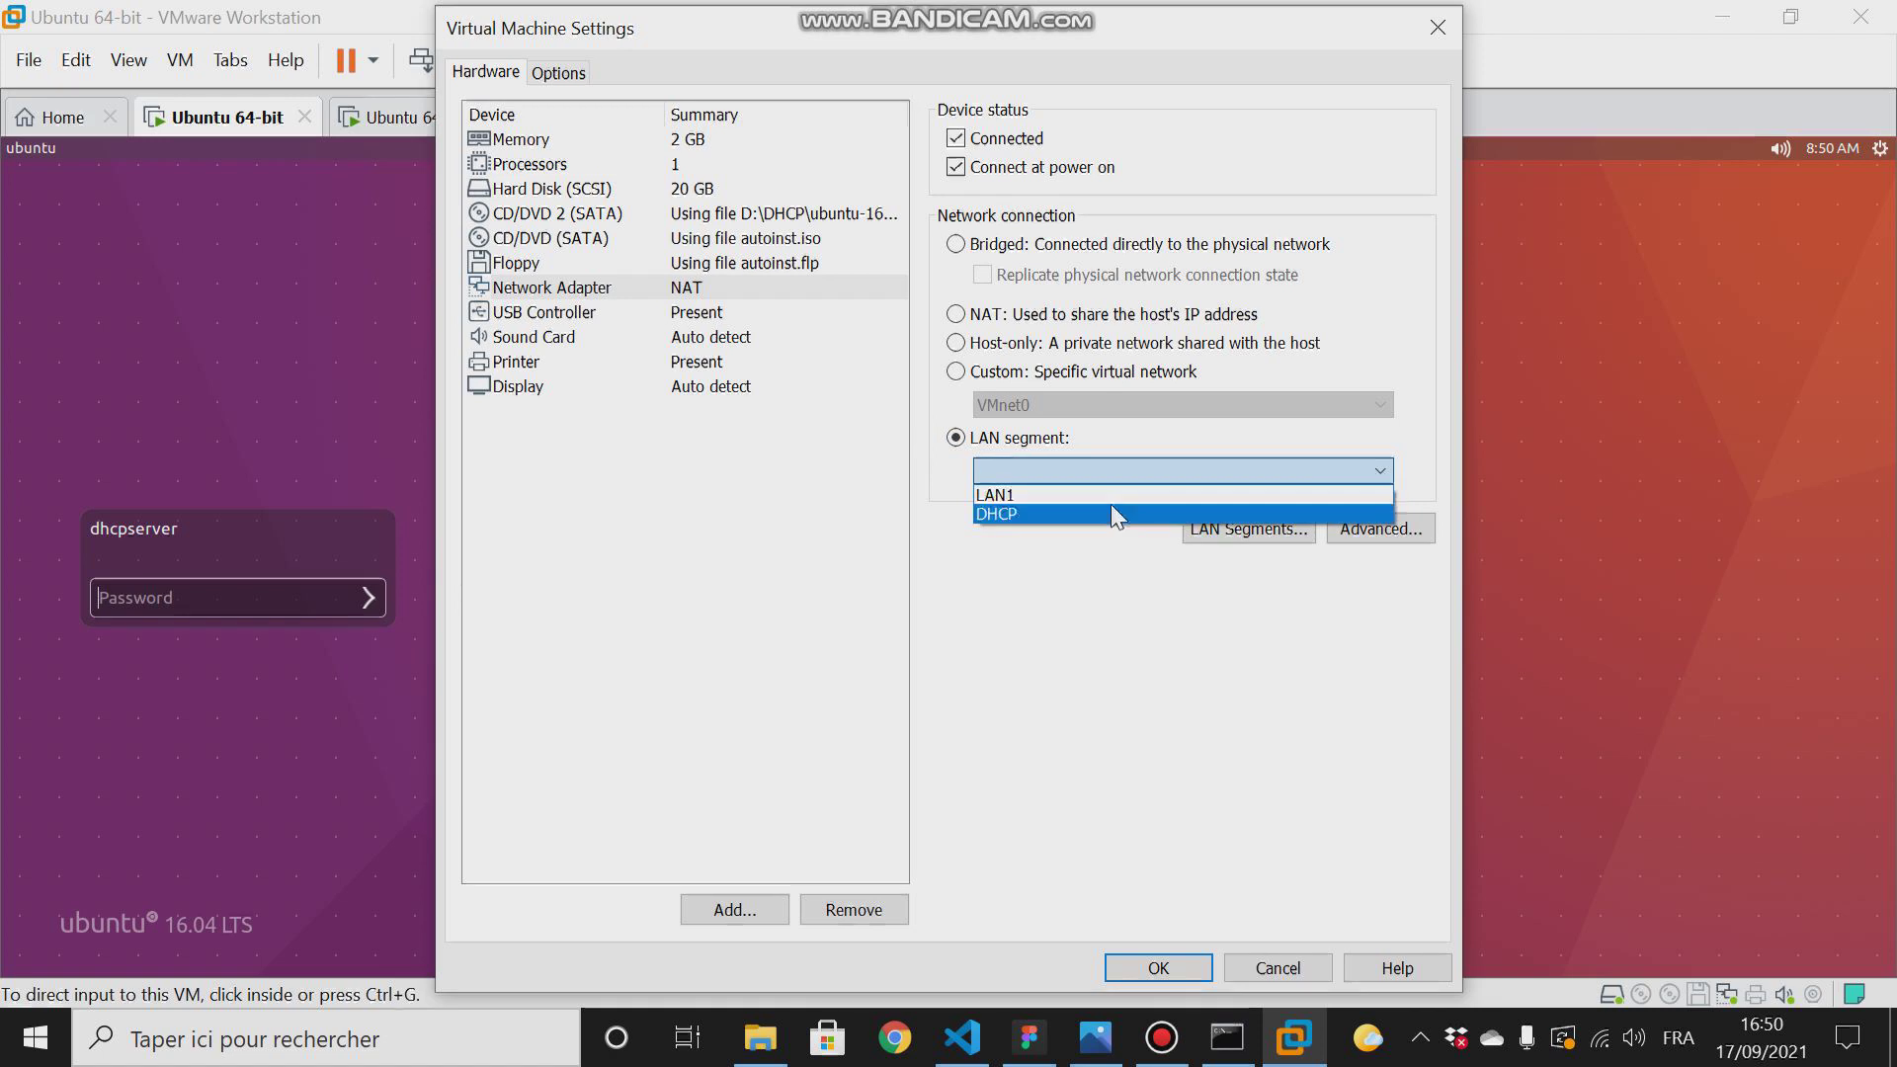
click(1230, 600)
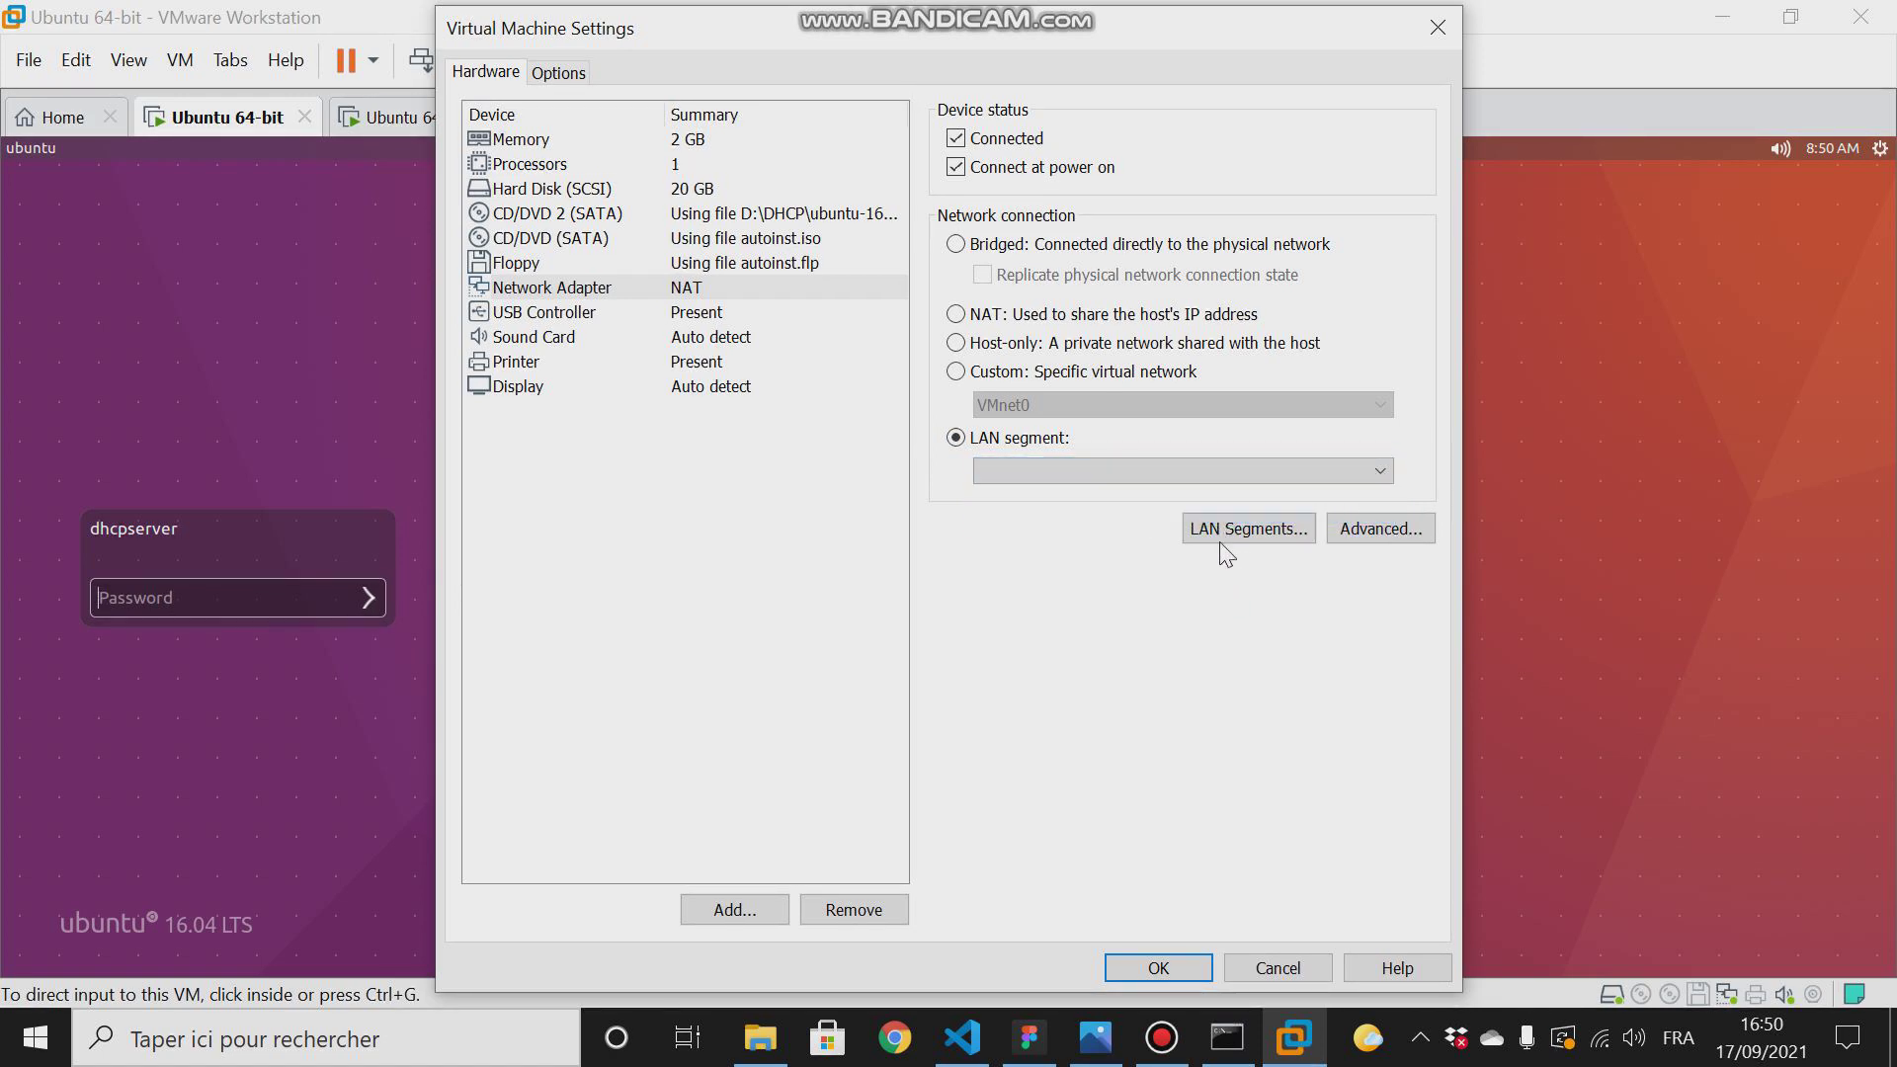
- Add a global LAN segment named LAB
click(1248, 530)
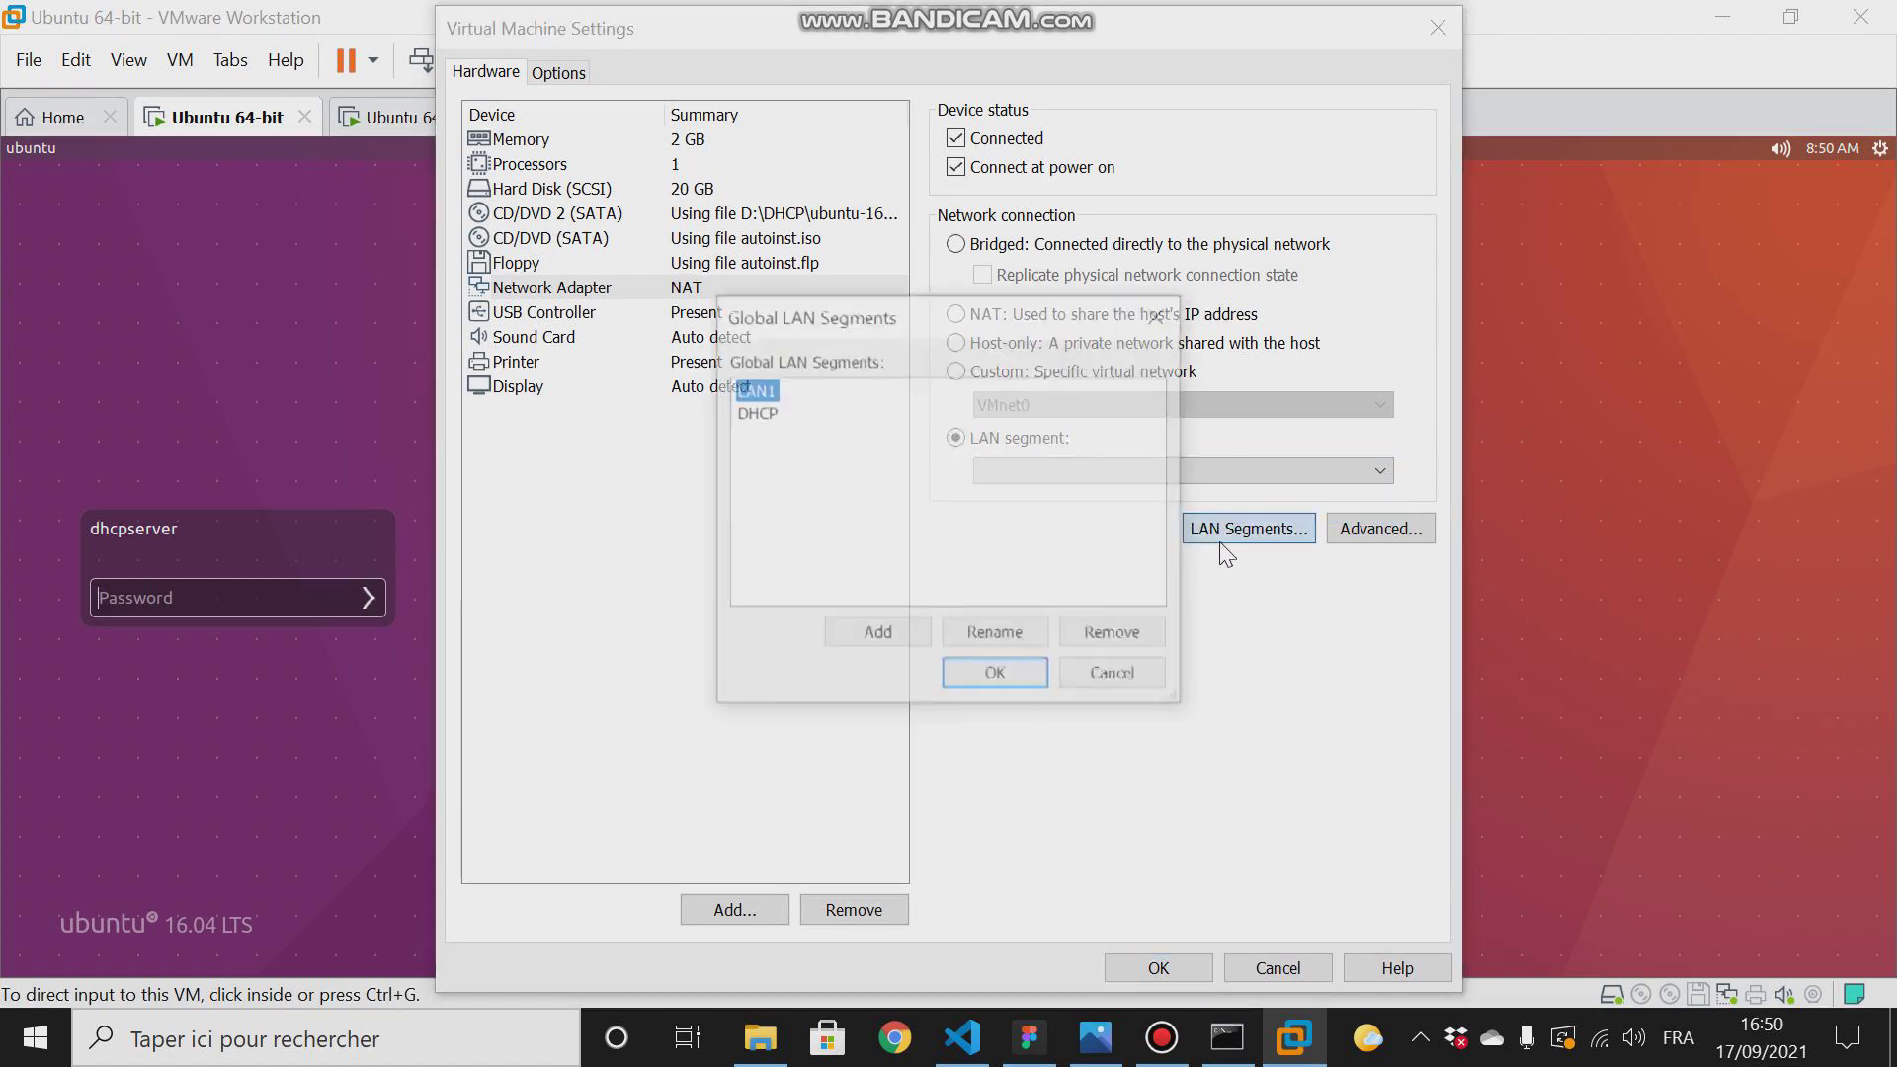
click(874, 636)
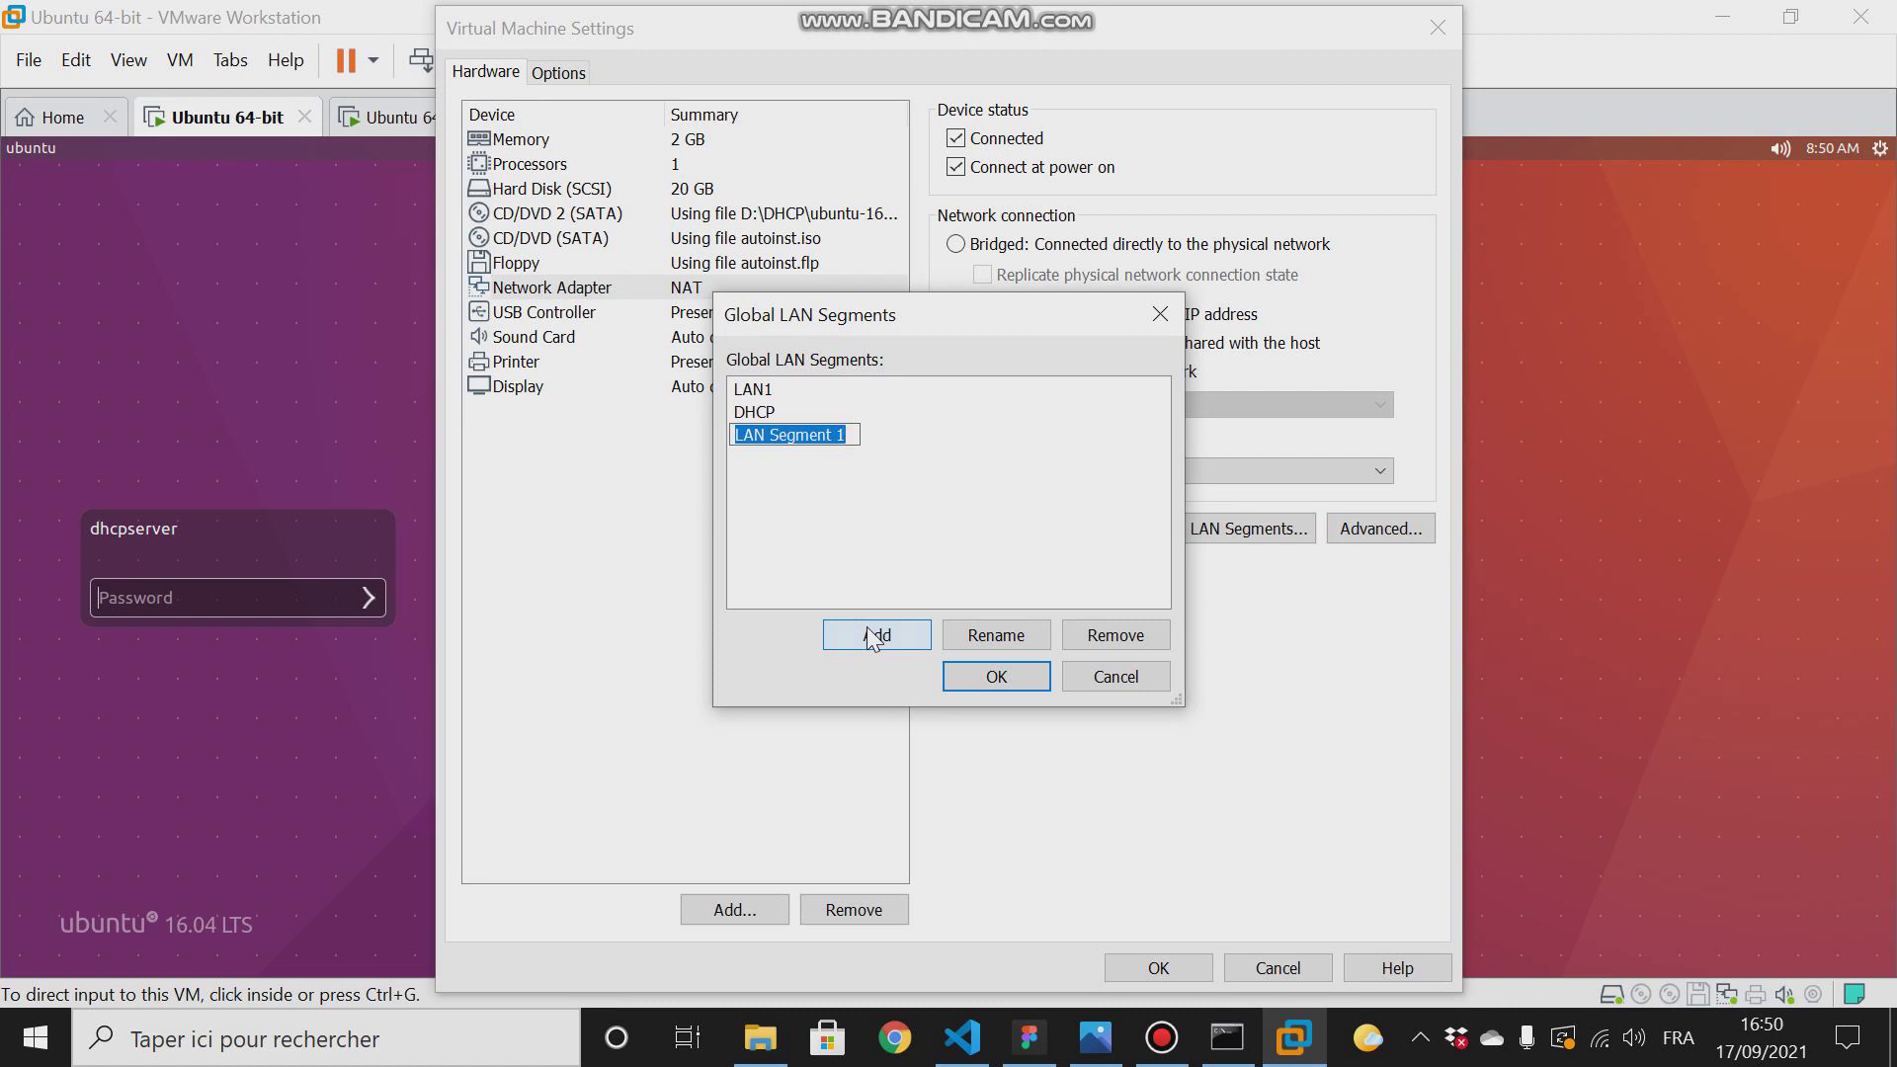
text(LAB)
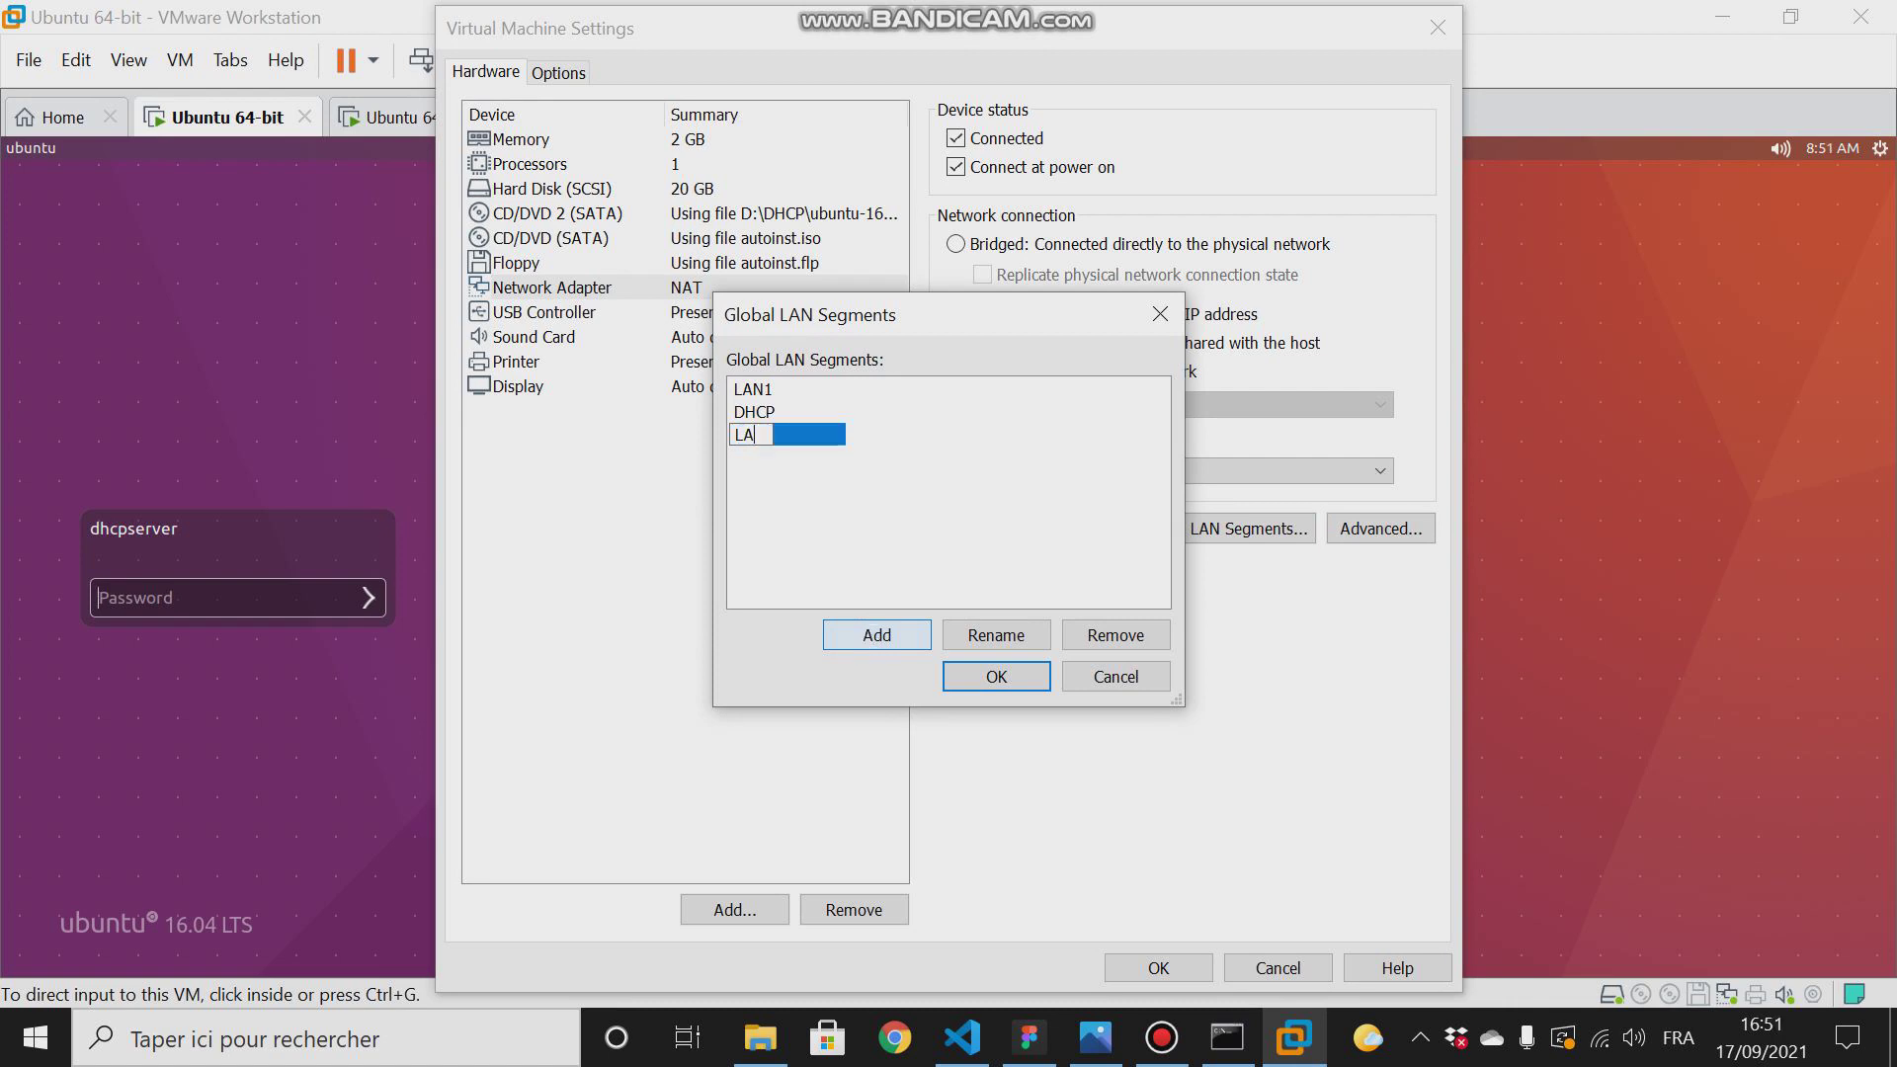
click(961, 680)
- Assign the LAB segment to the DHCP server's network adapter and apply the machine settings
click(1044, 469)
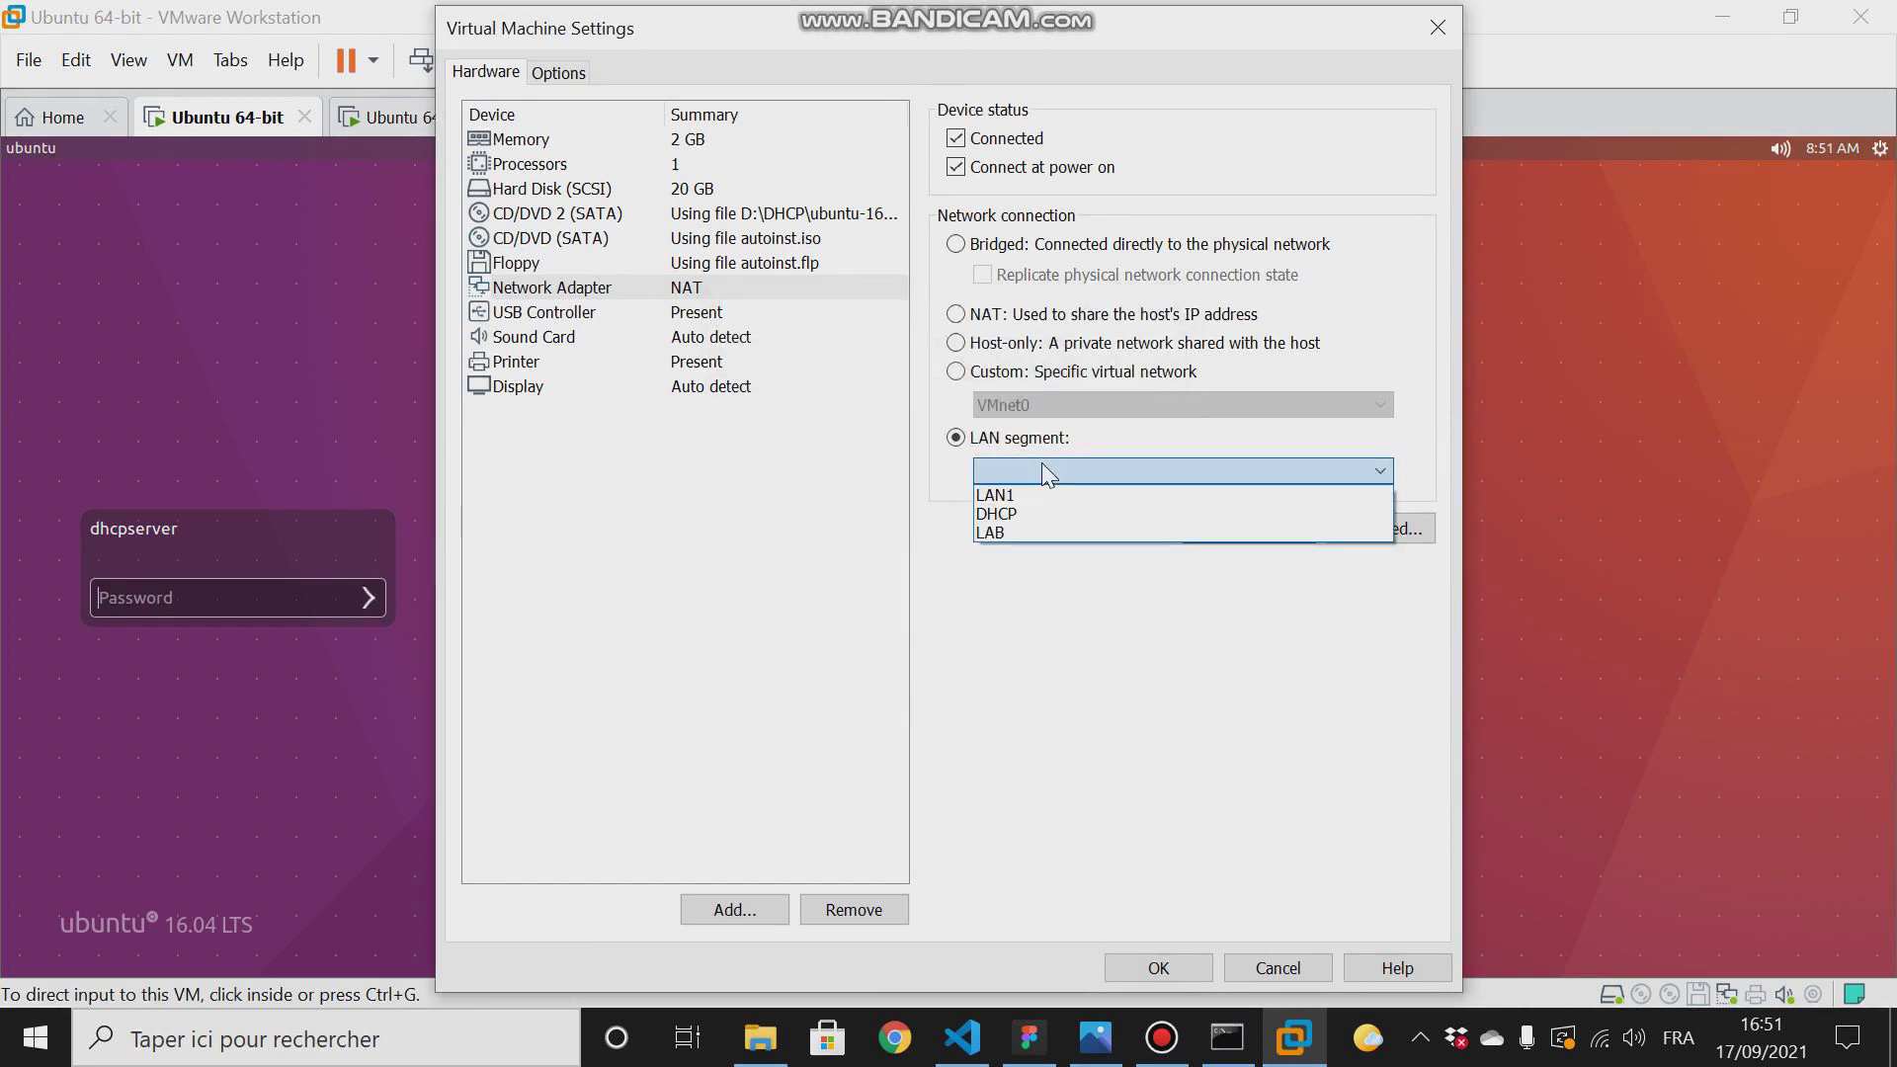
click(996, 531)
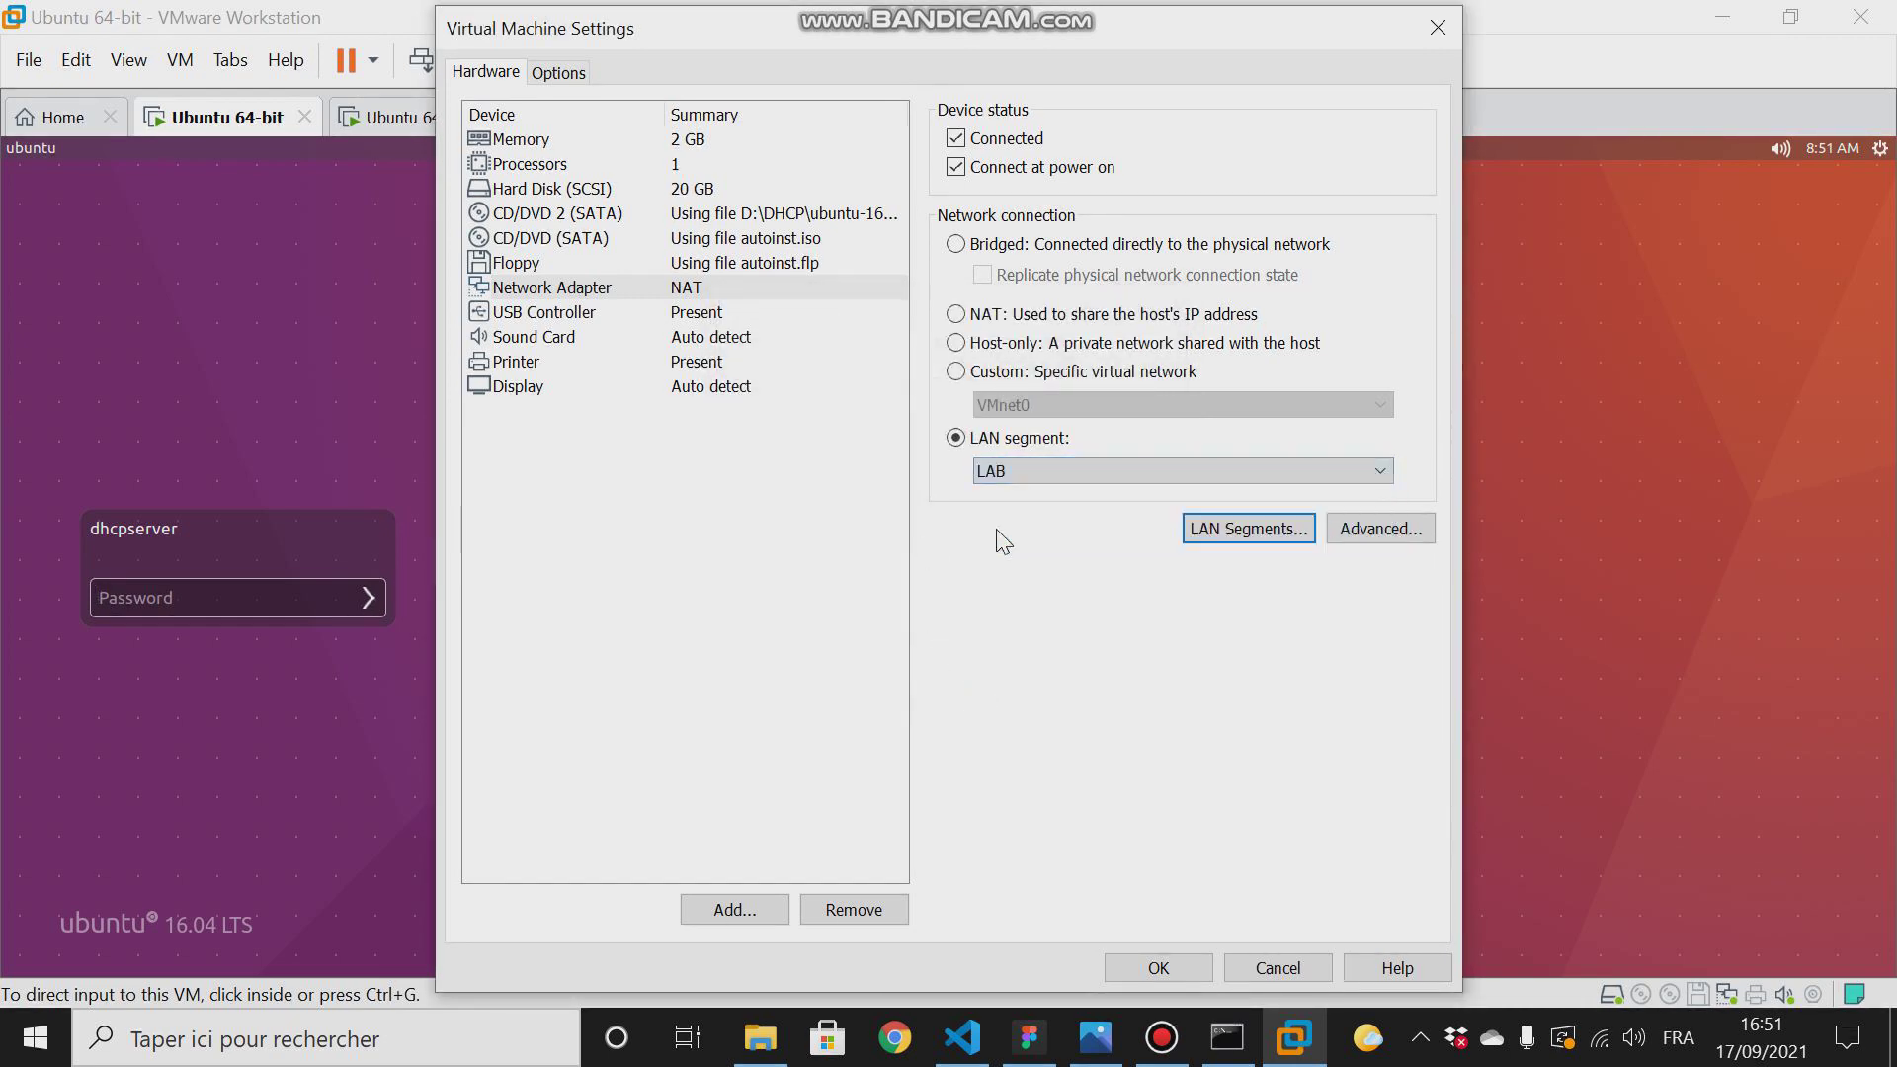
click(1149, 970)
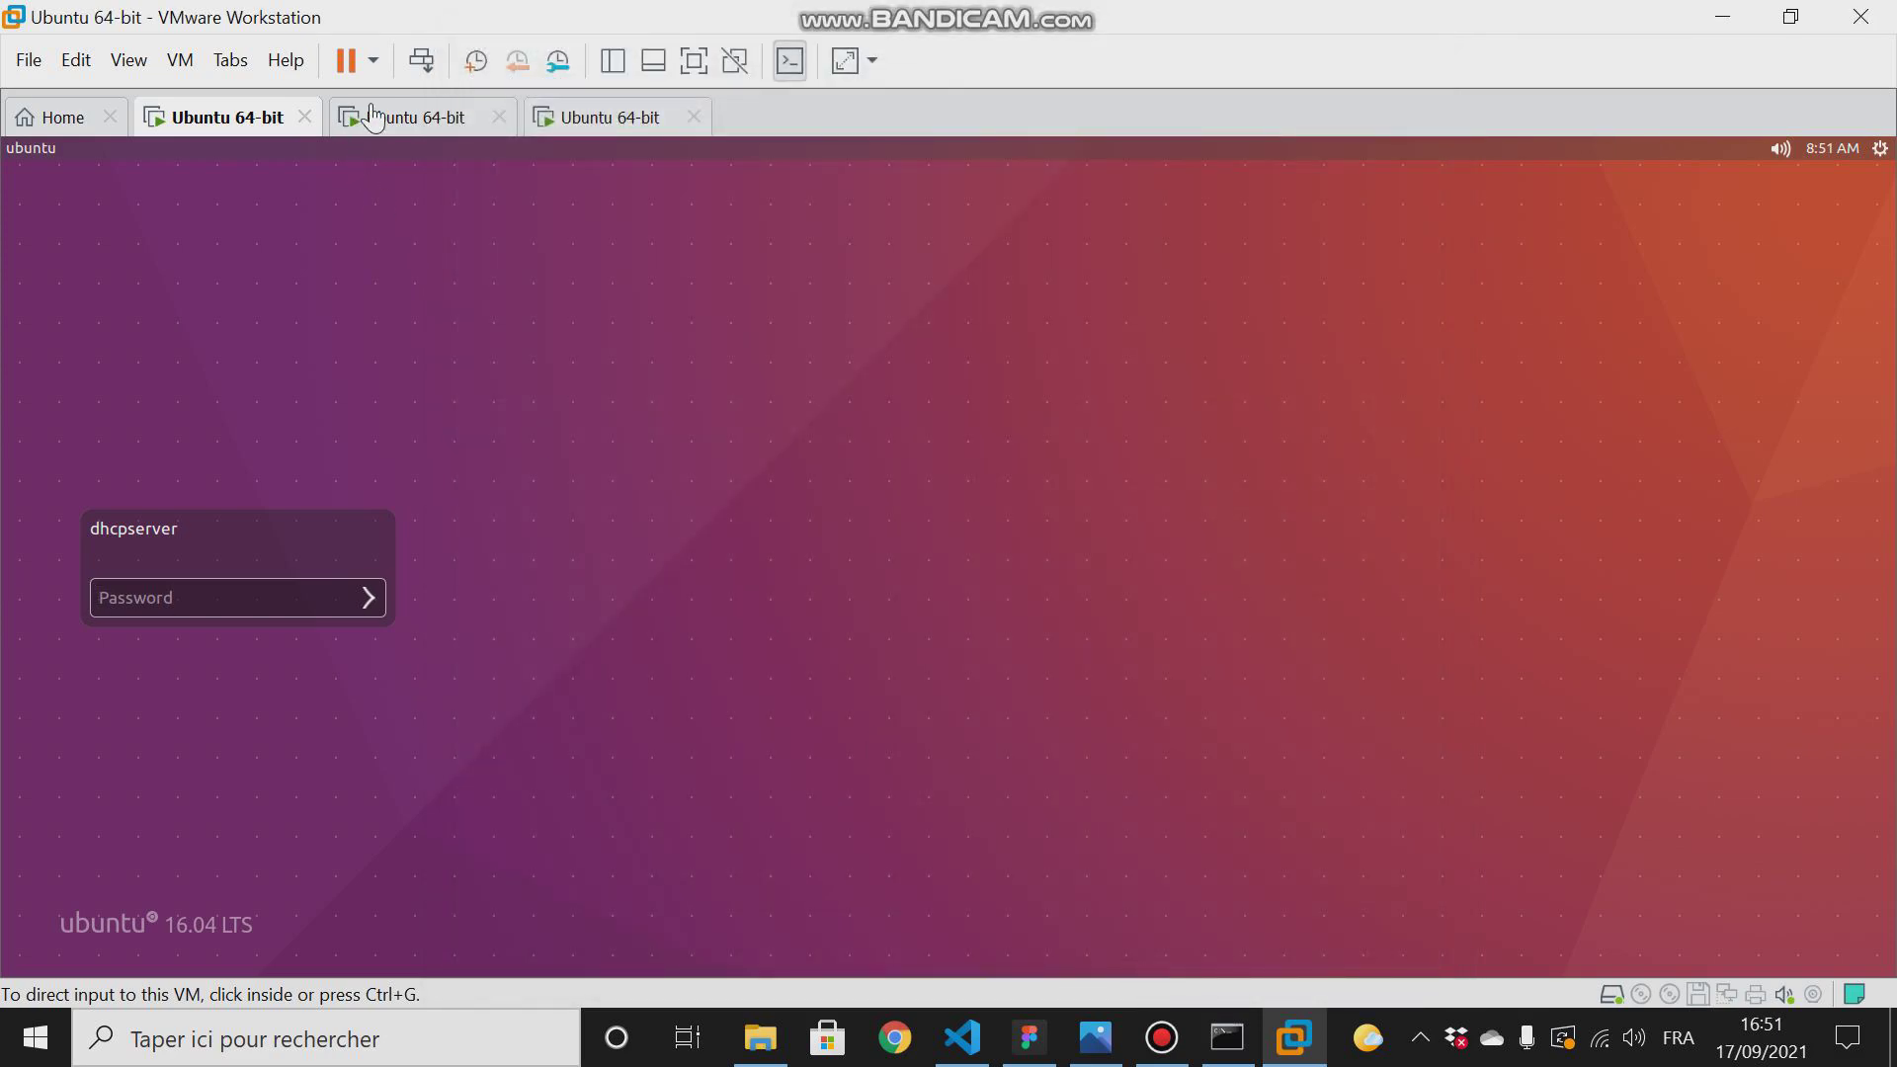
- Connect the DNS server machine's network adapter to the LAB LAN segment and apply the settings
click(373, 117)
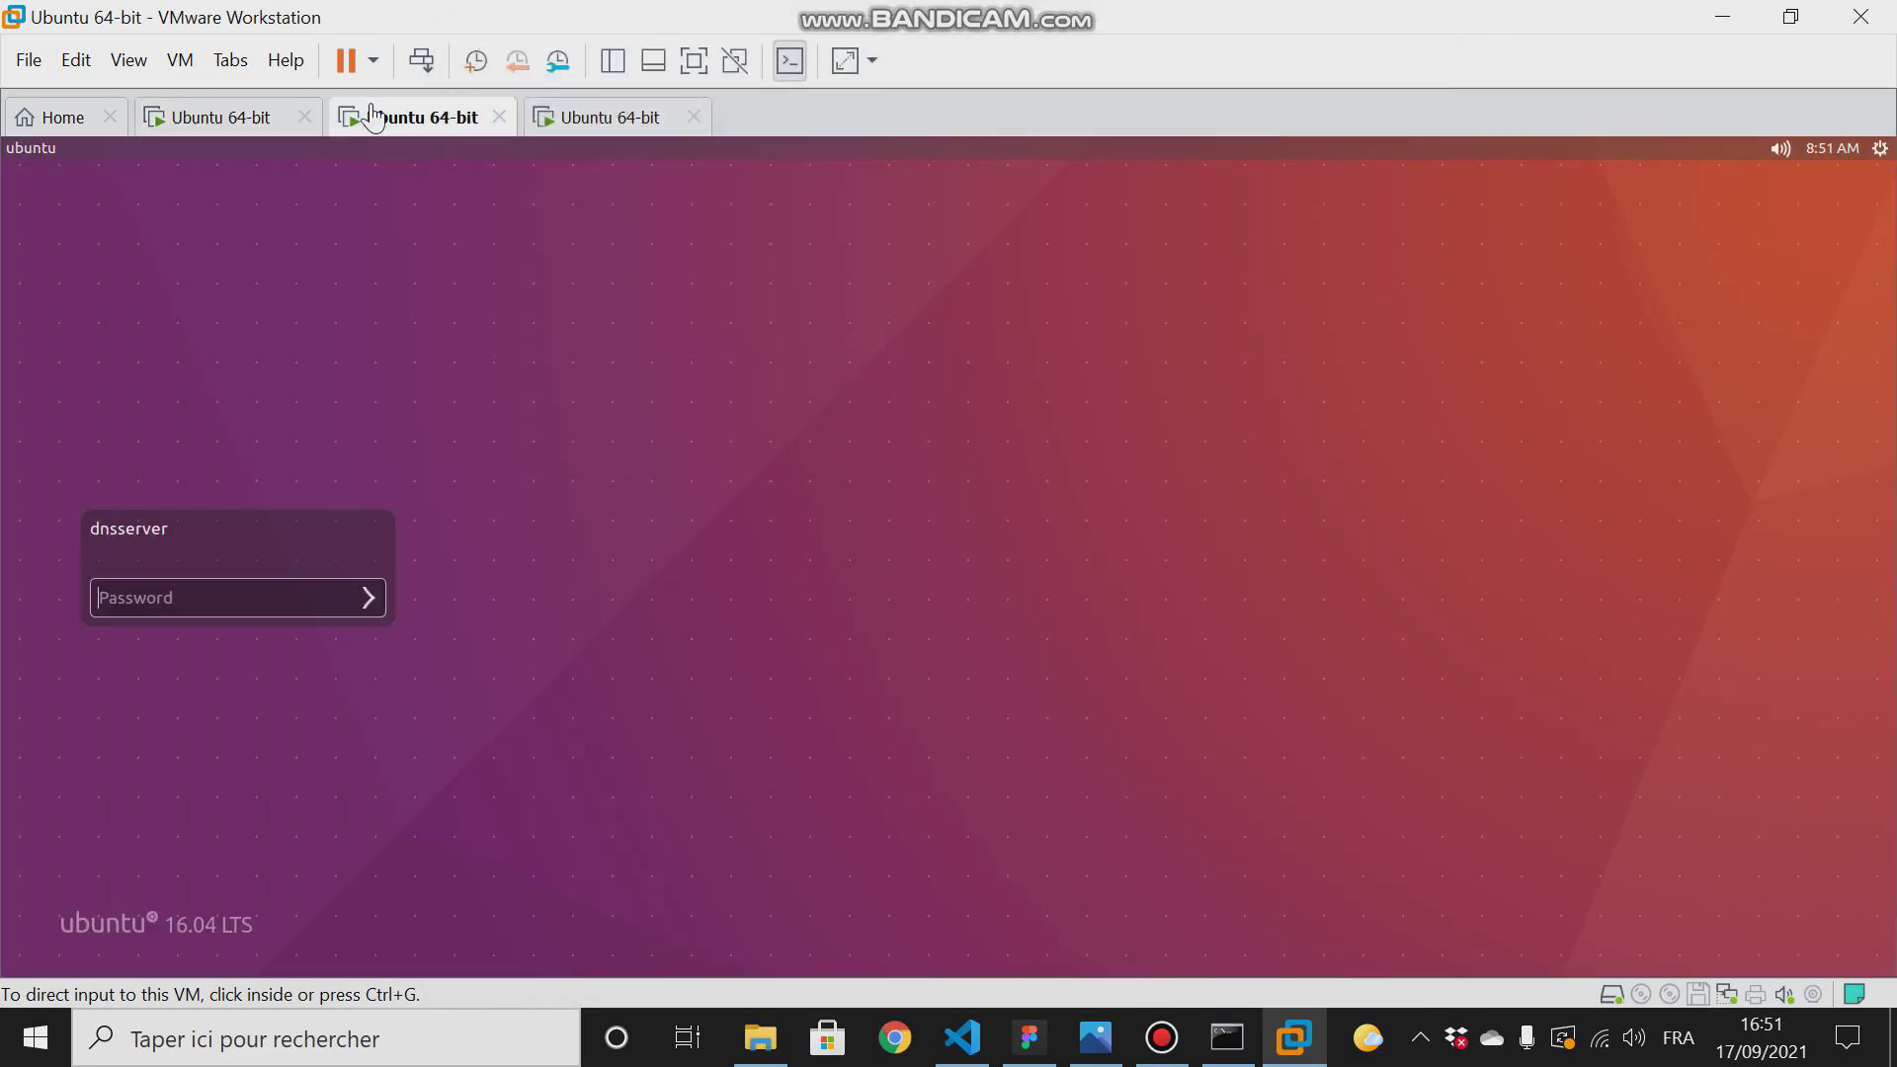
right_click(372, 116)
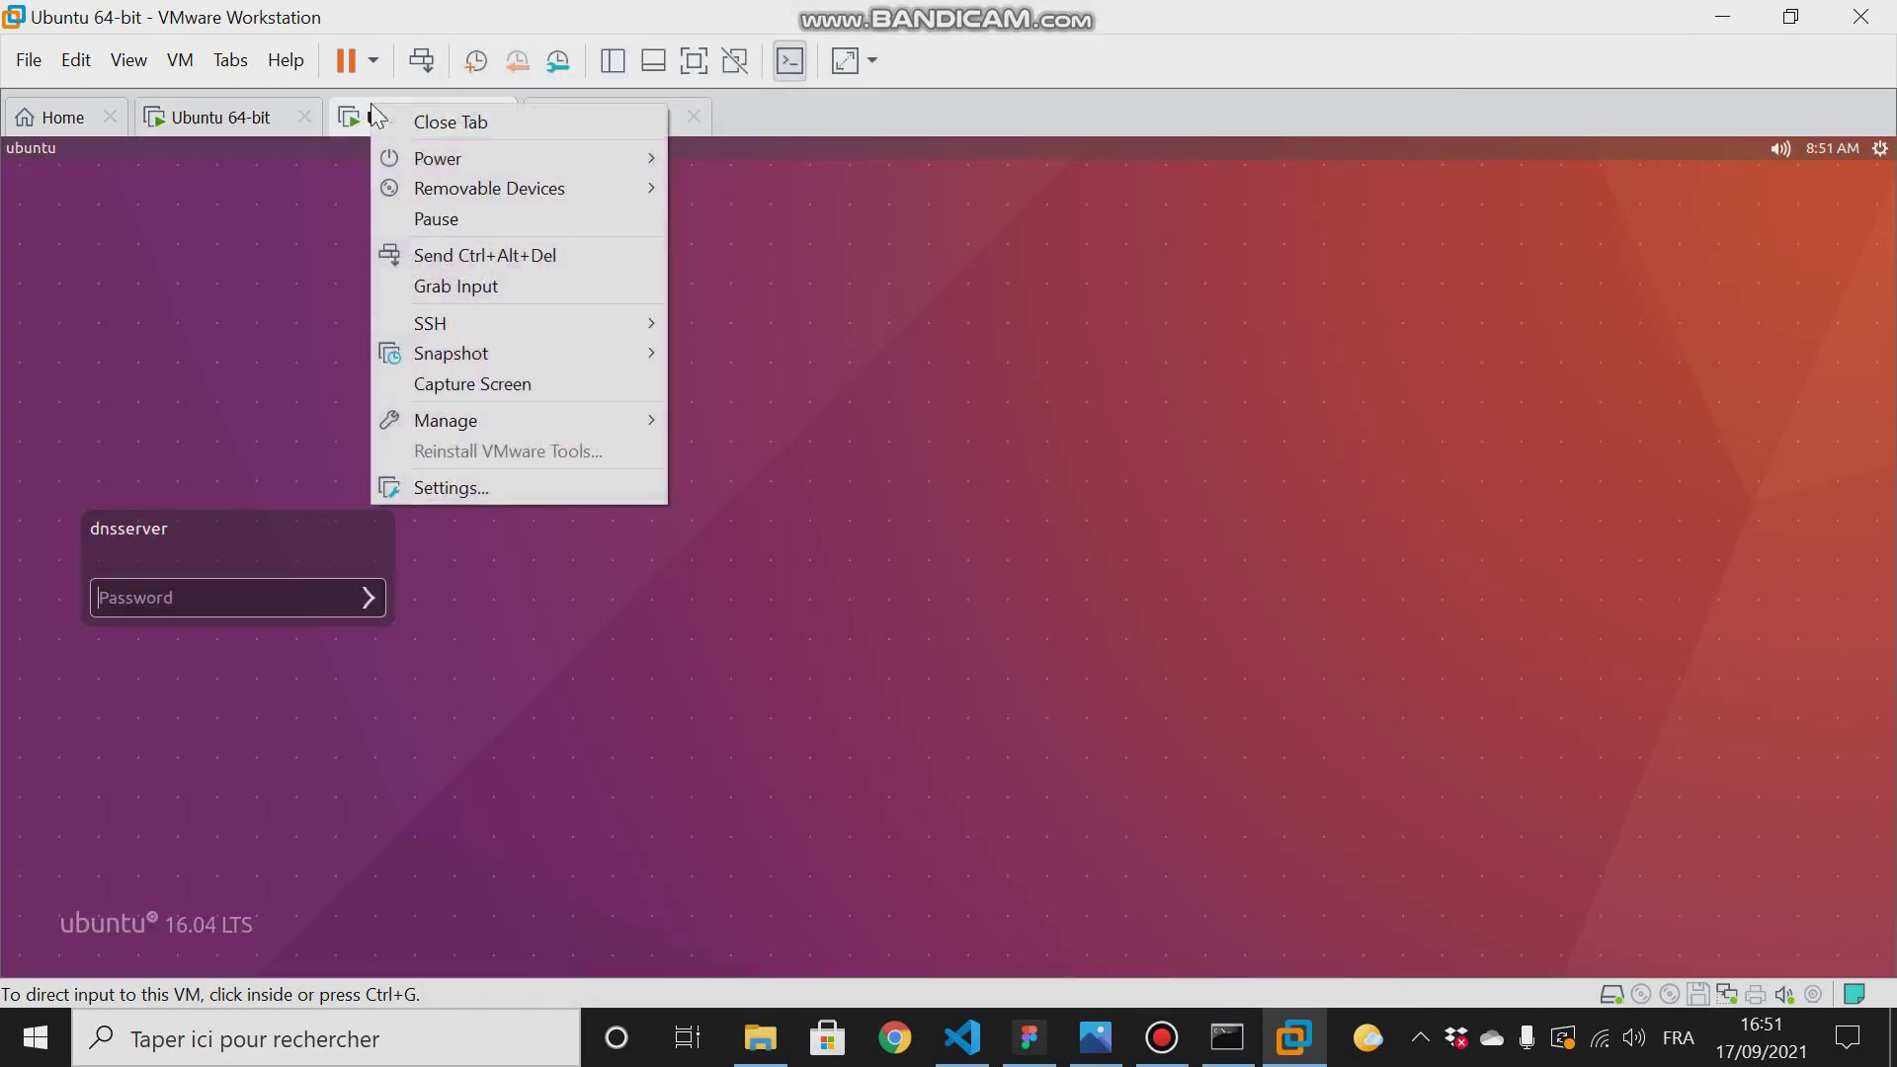
click(456, 498)
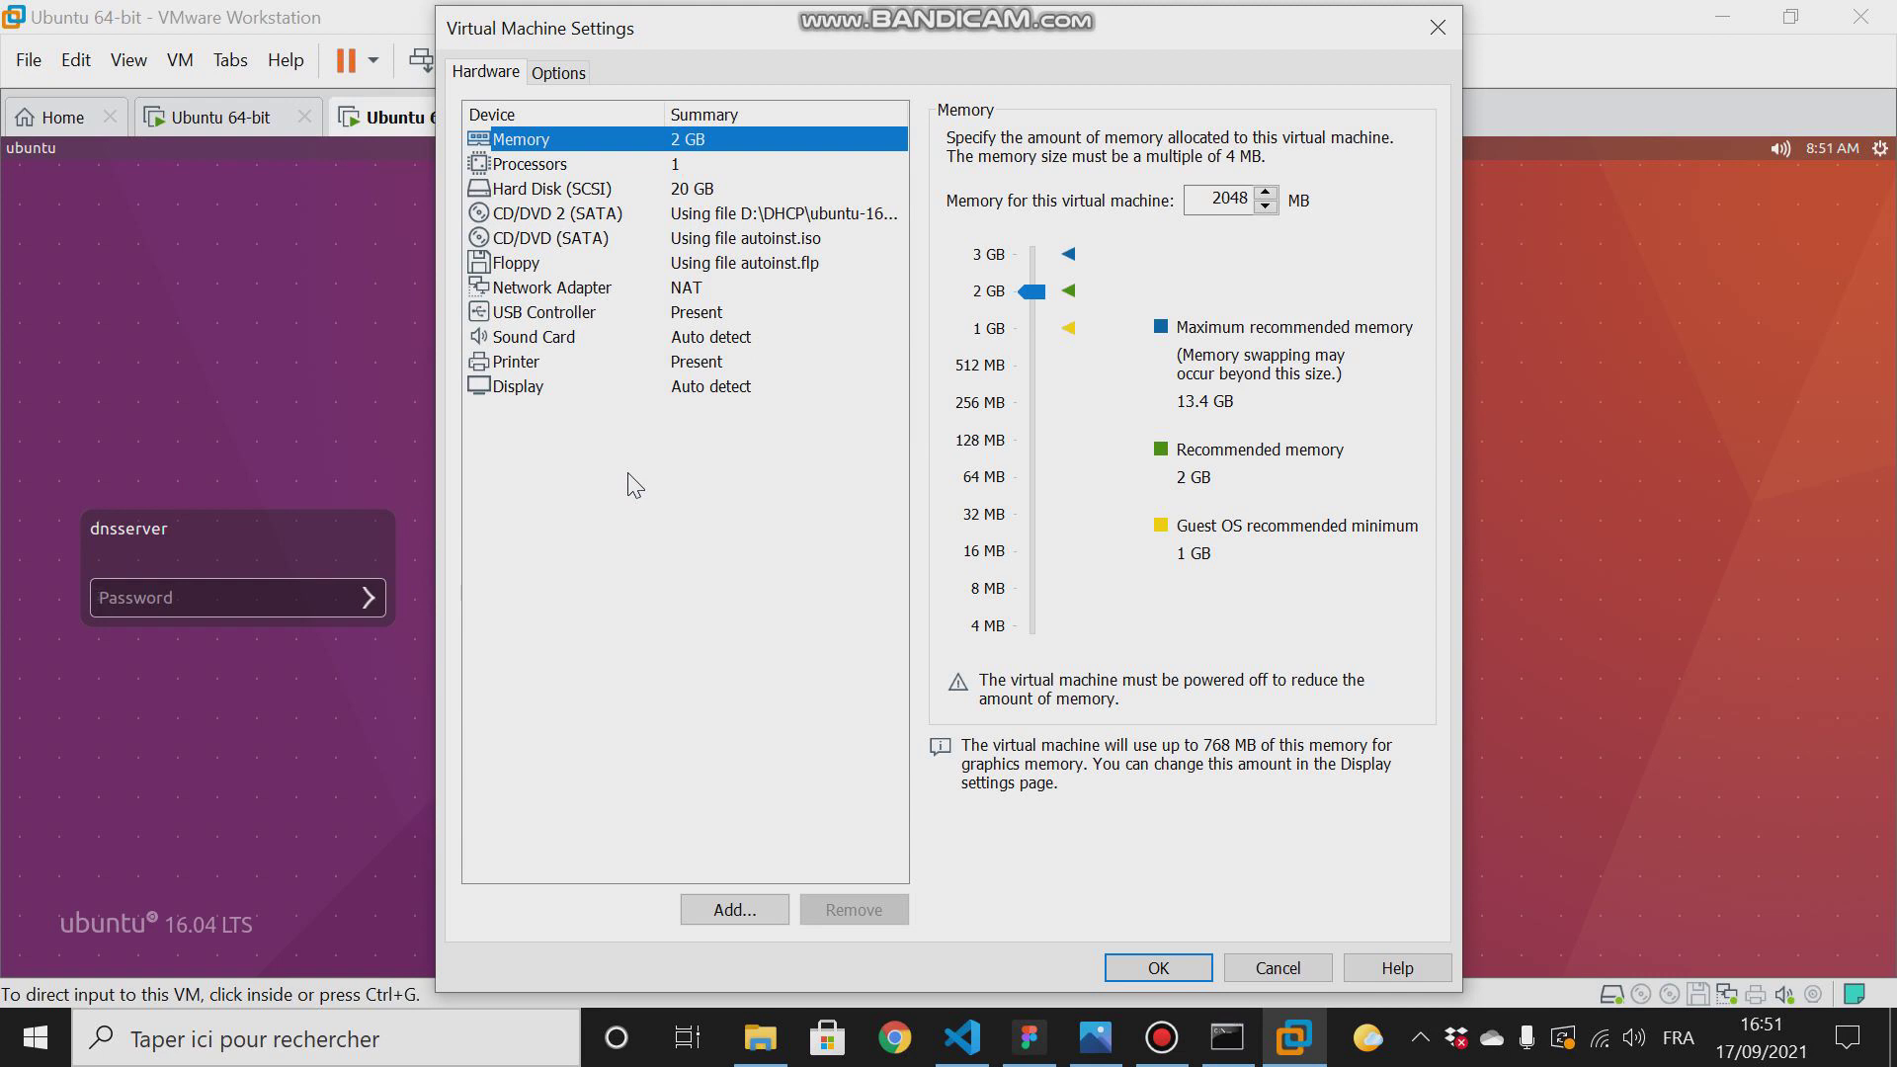
click(534, 294)
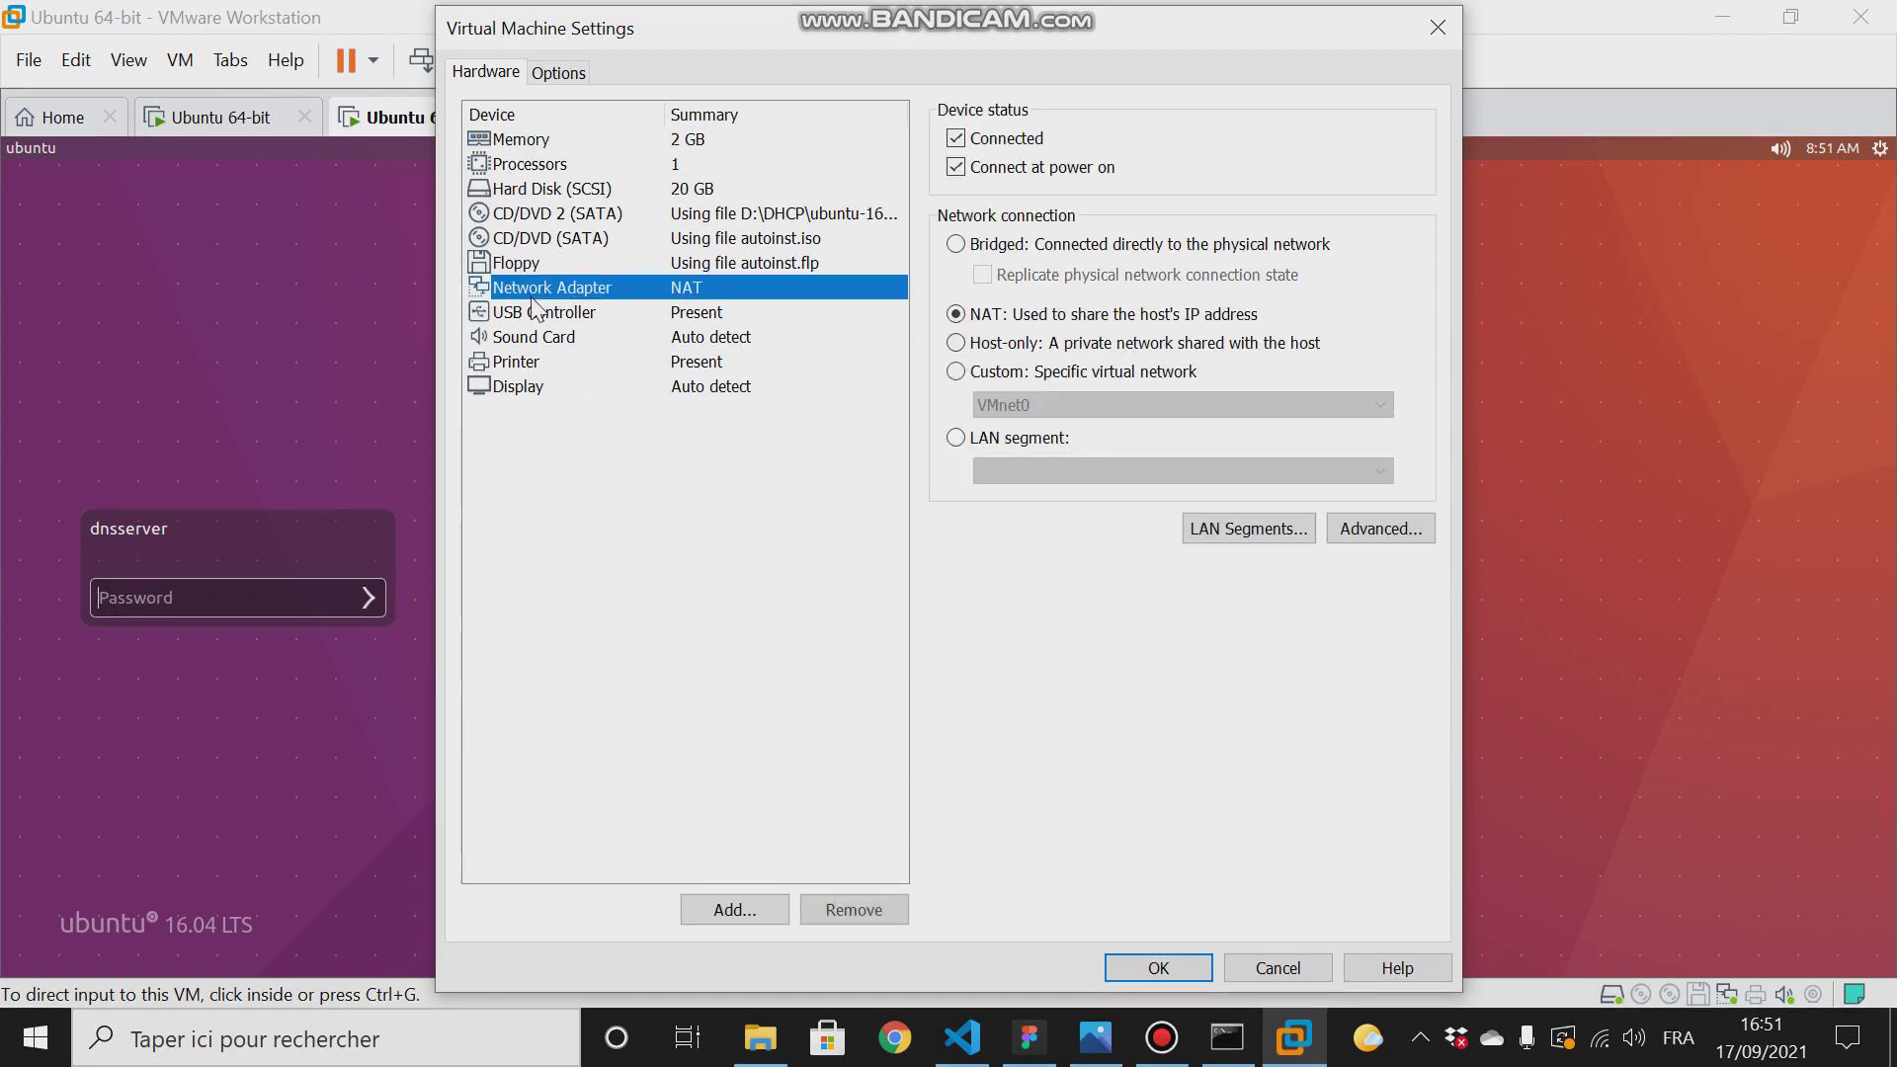
click(955, 438)
click(1055, 472)
click(1004, 532)
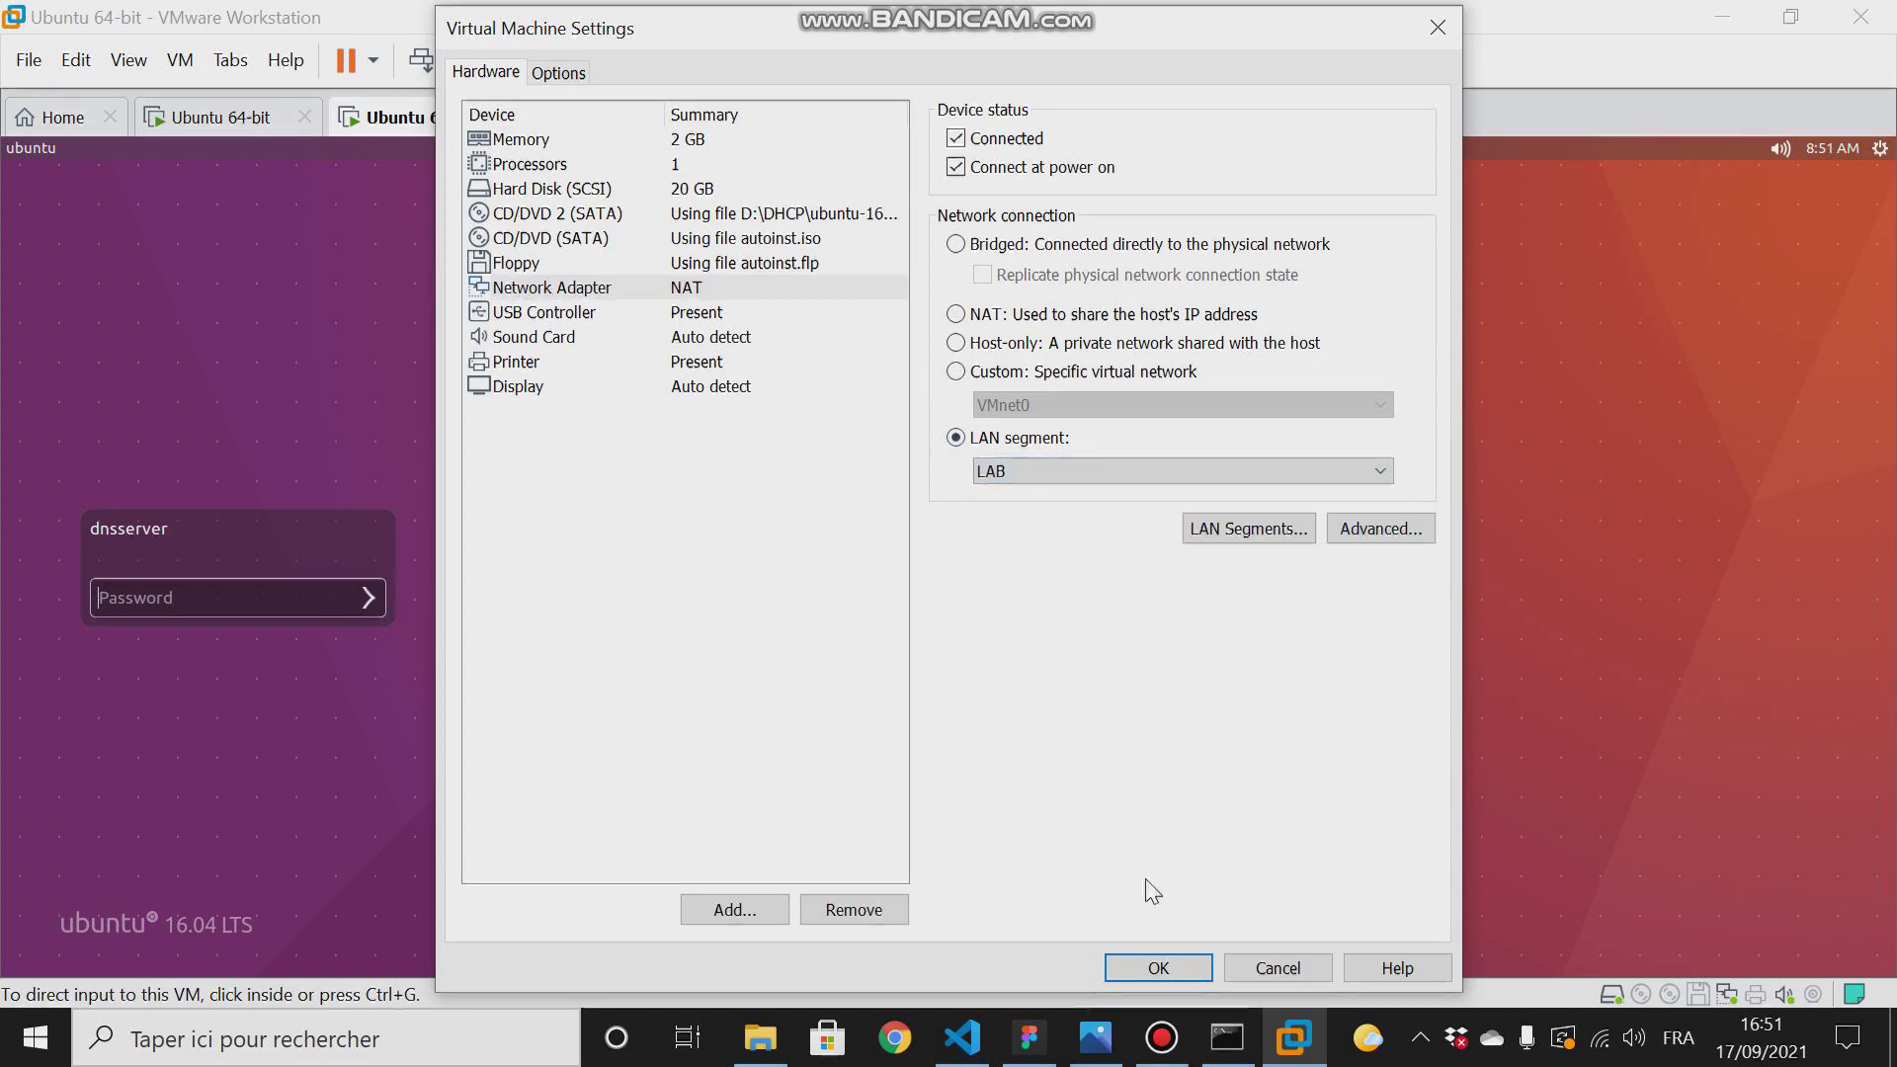
click(1138, 965)
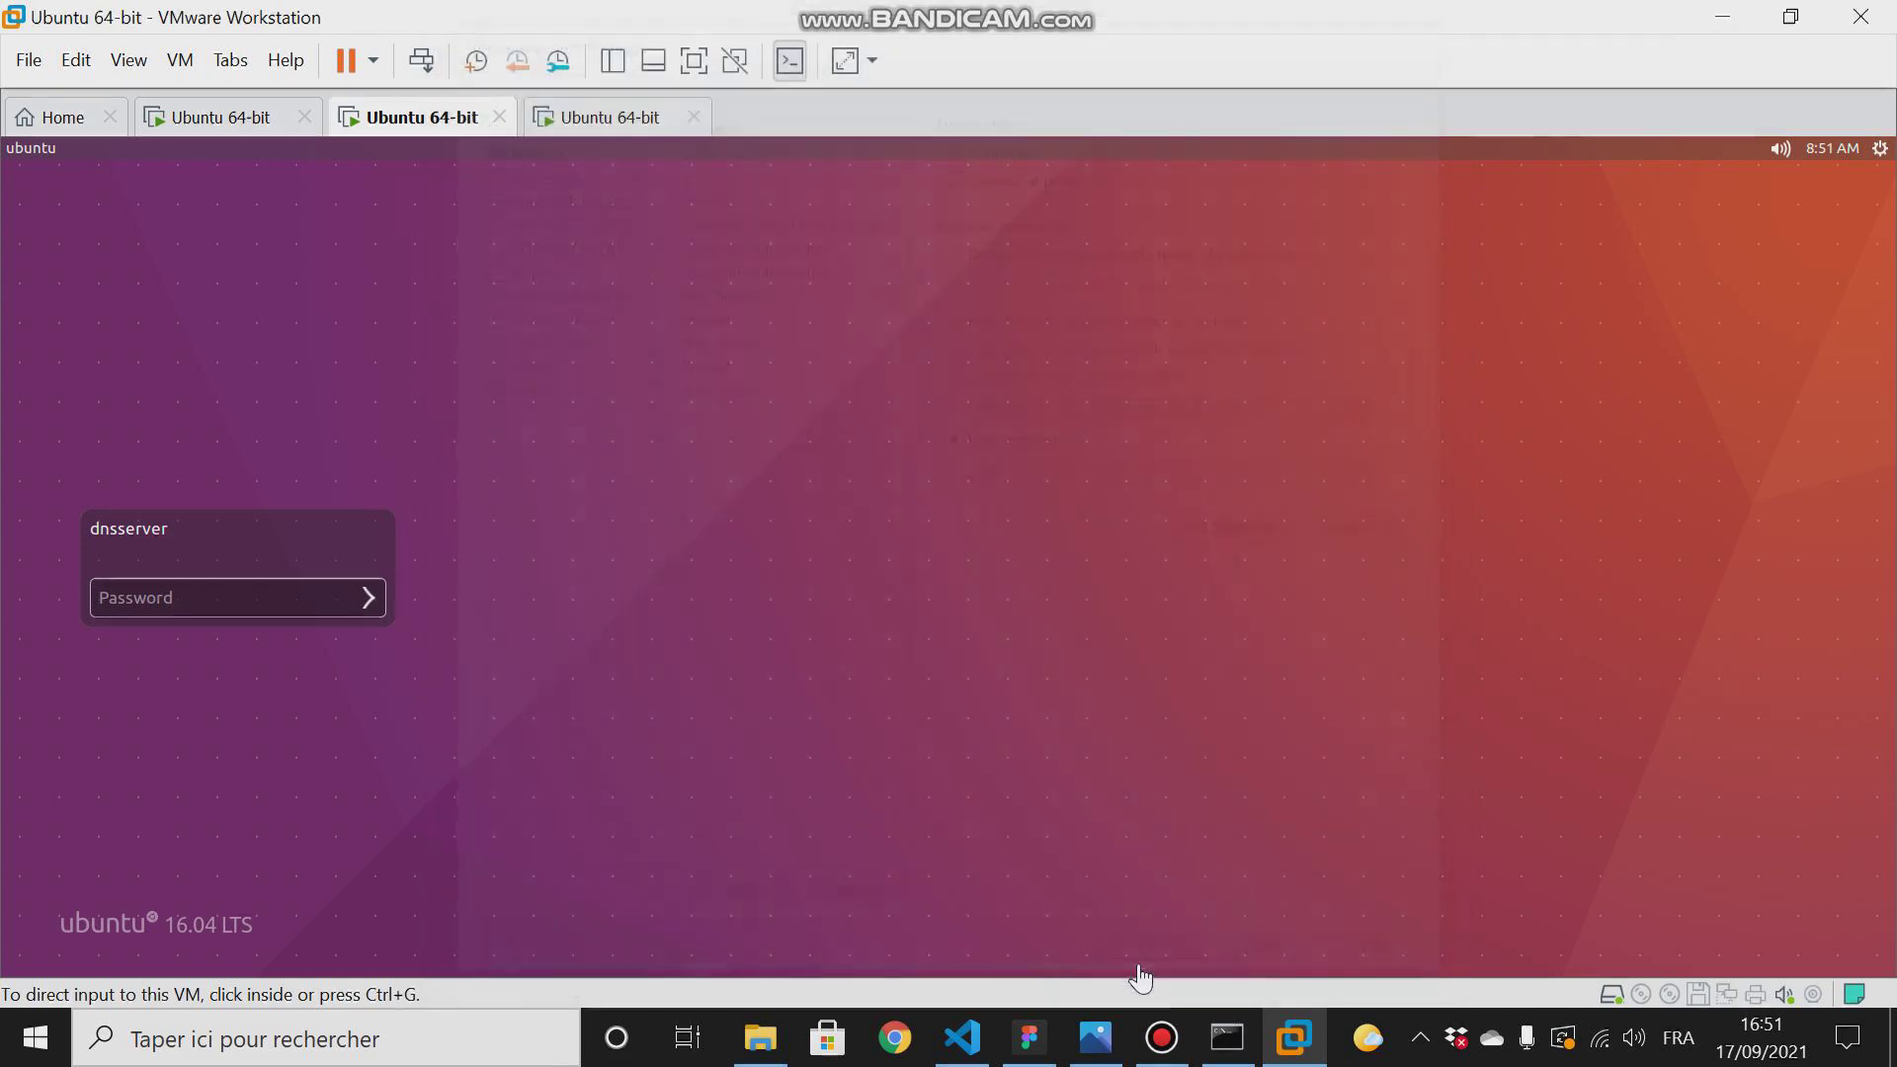
- Connect the third Ubuntu machine's network adapter to the LAB LAN segment and apply the settings
click(573, 124)
right_click(573, 126)
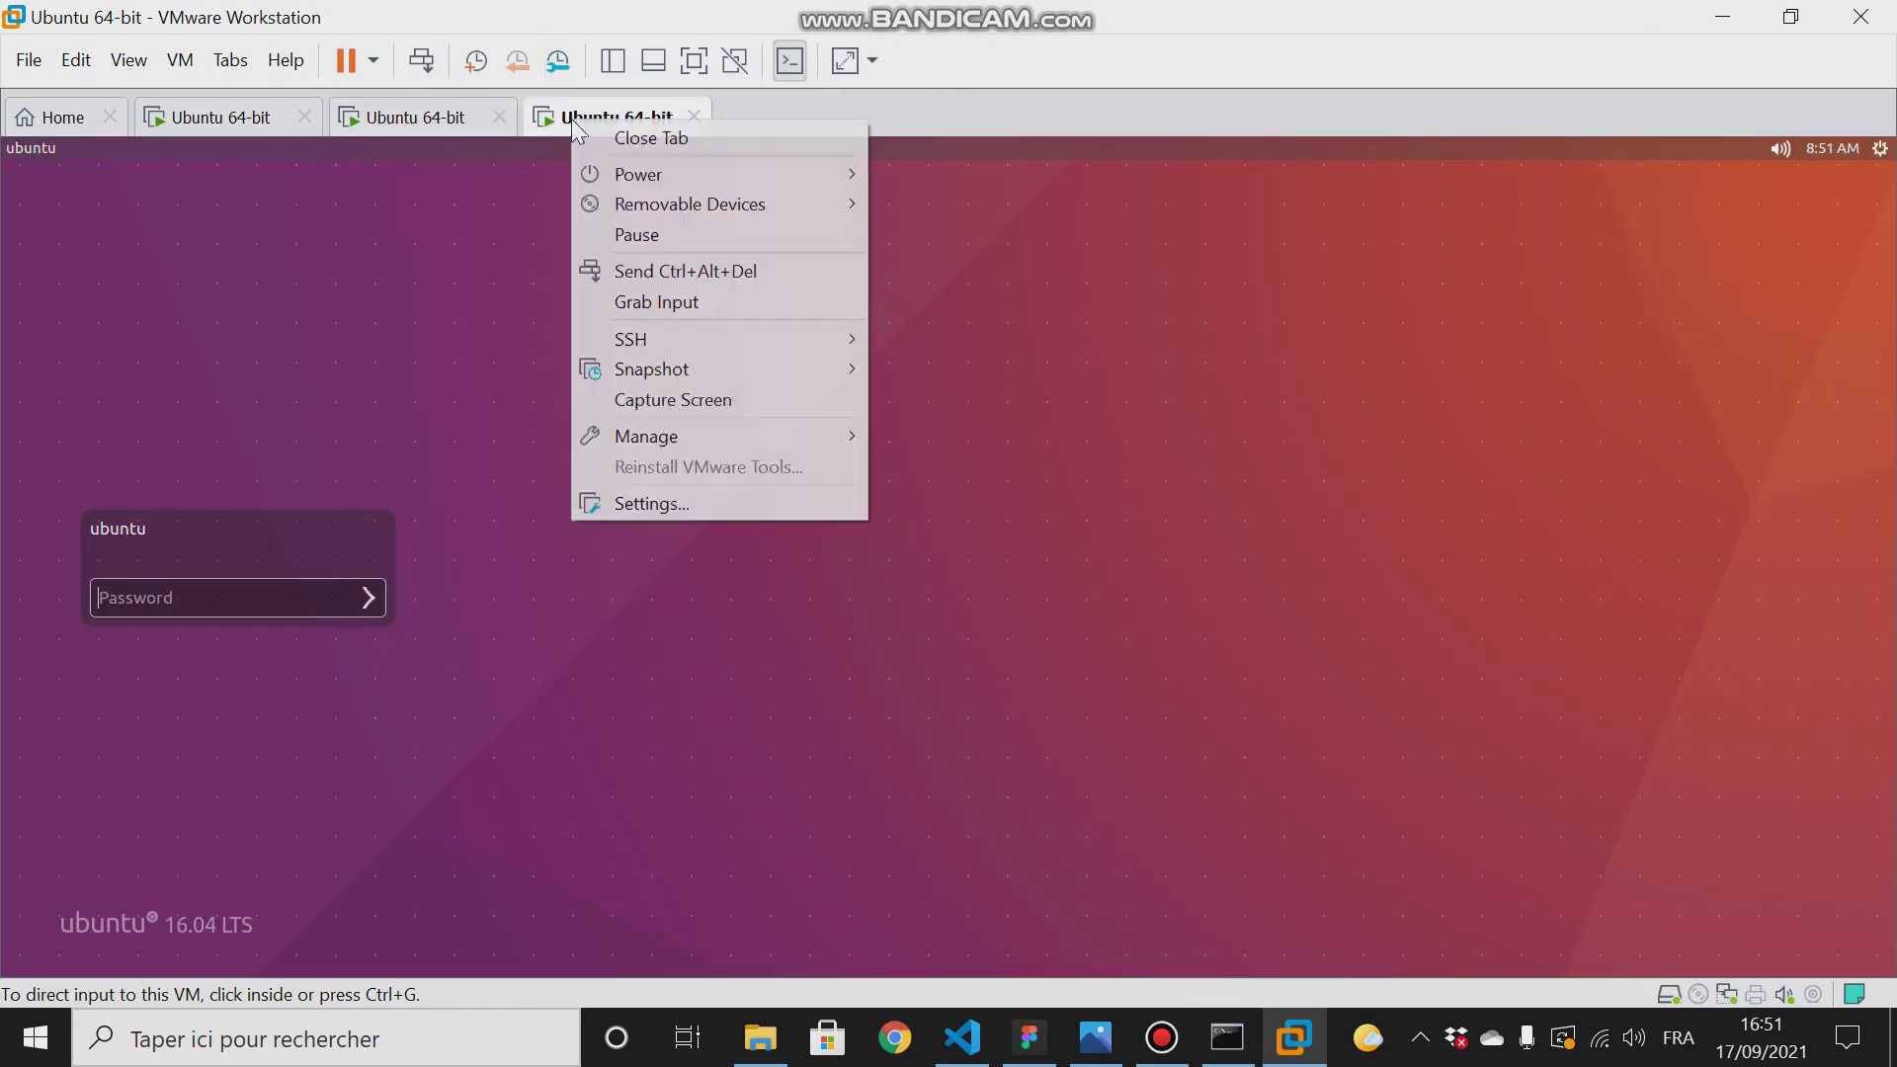
click(645, 502)
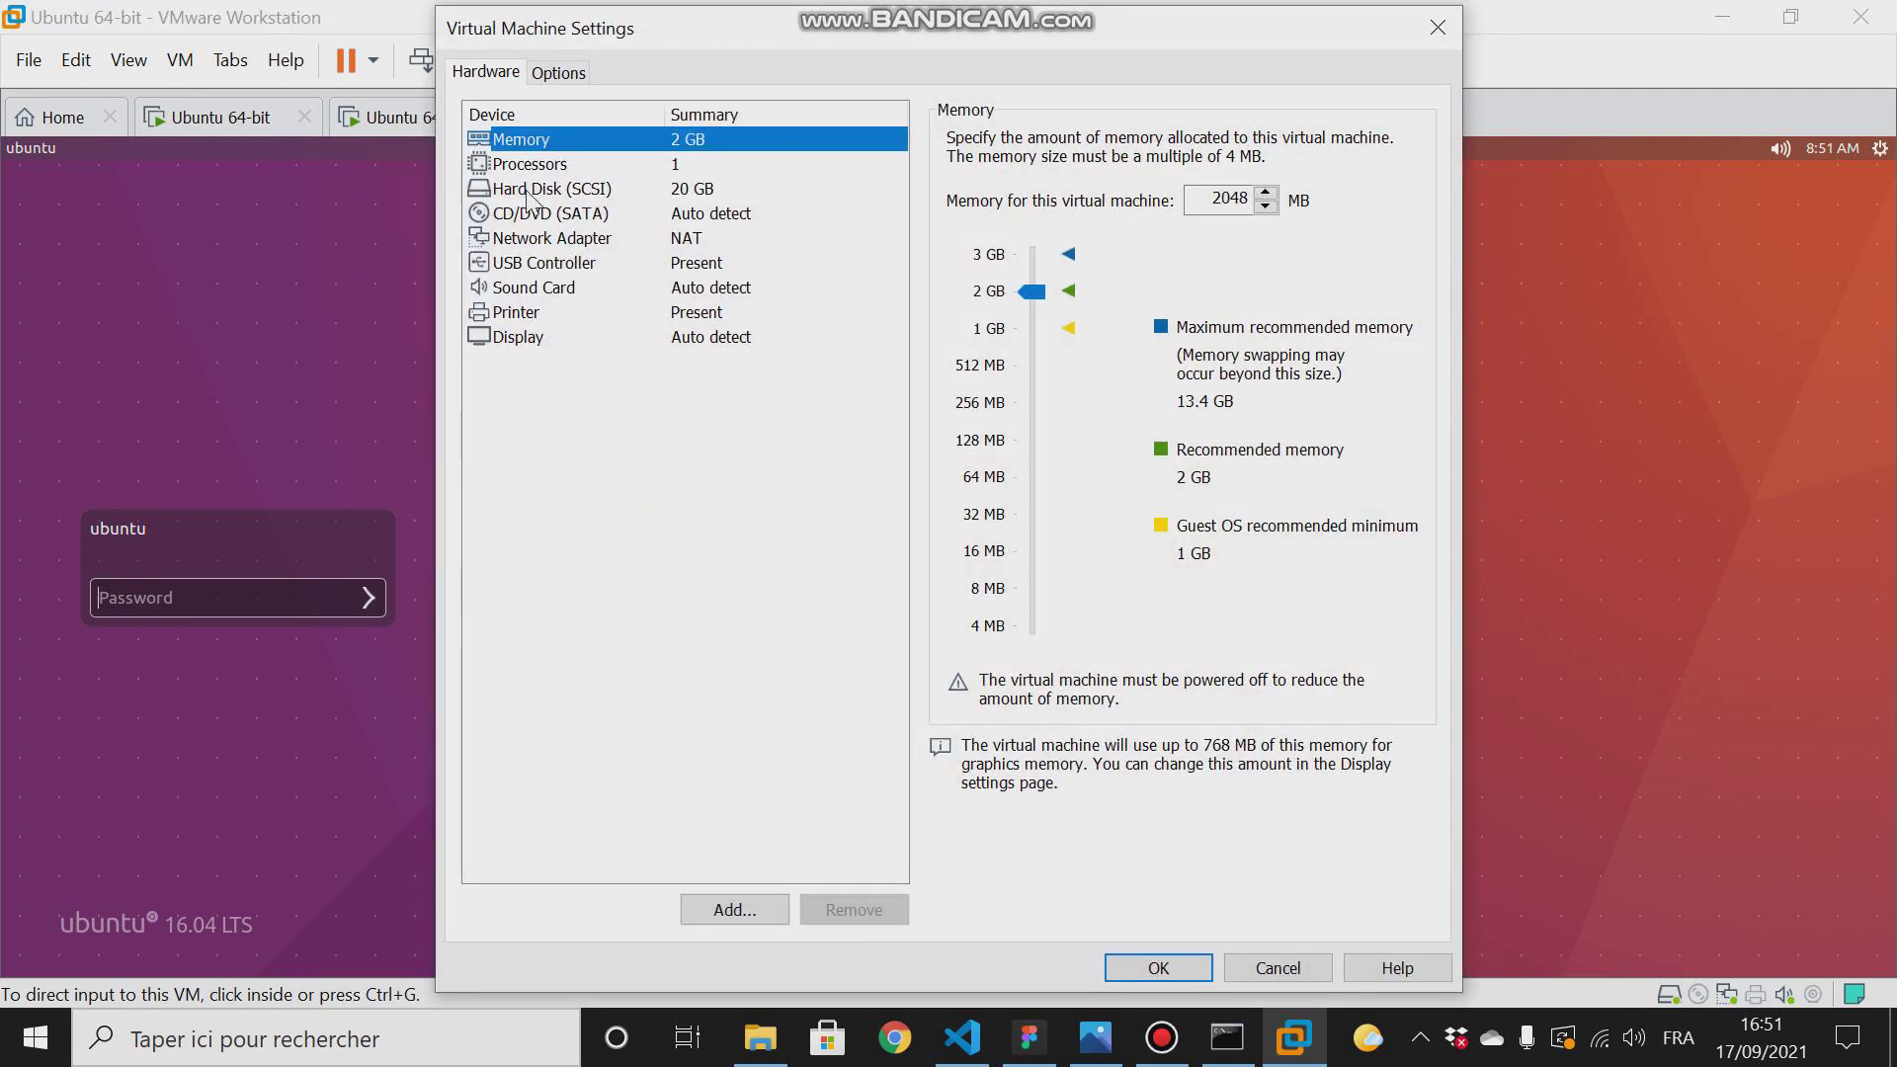
click(531, 245)
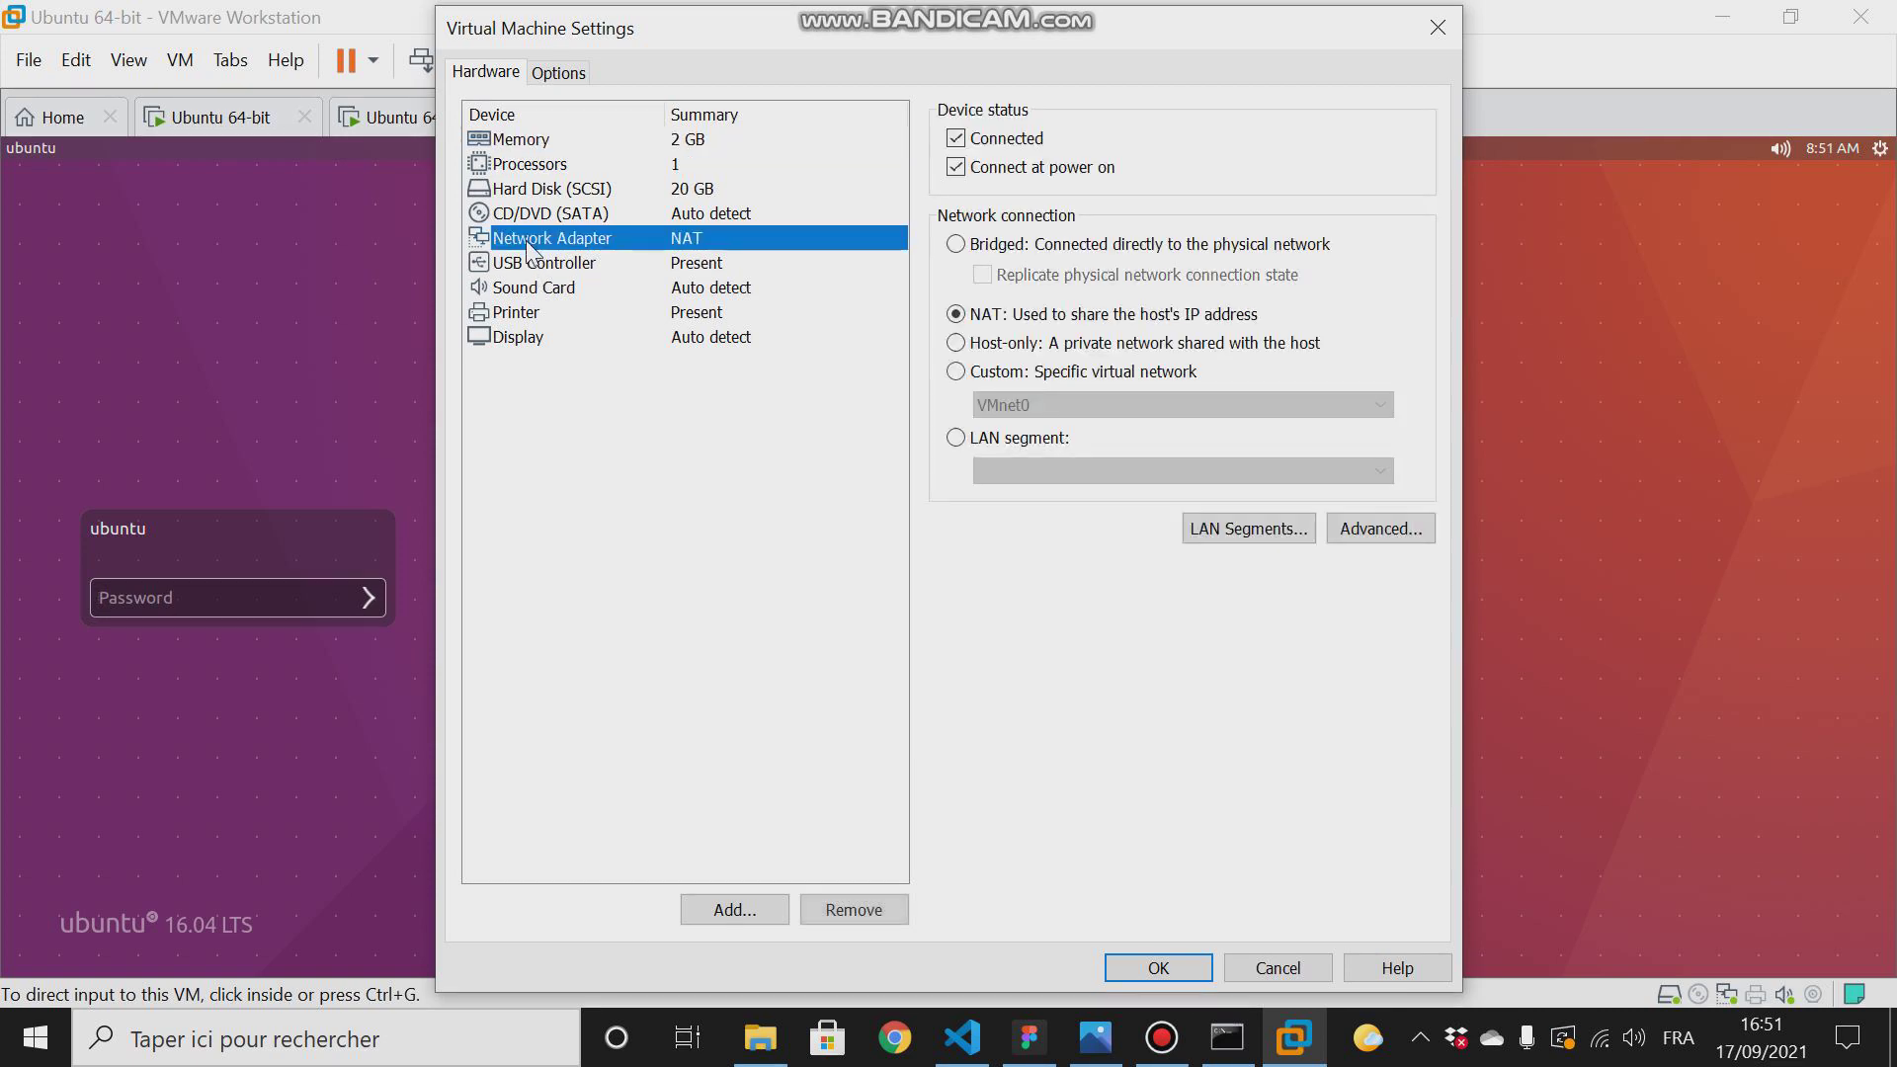
click(959, 438)
click(1018, 471)
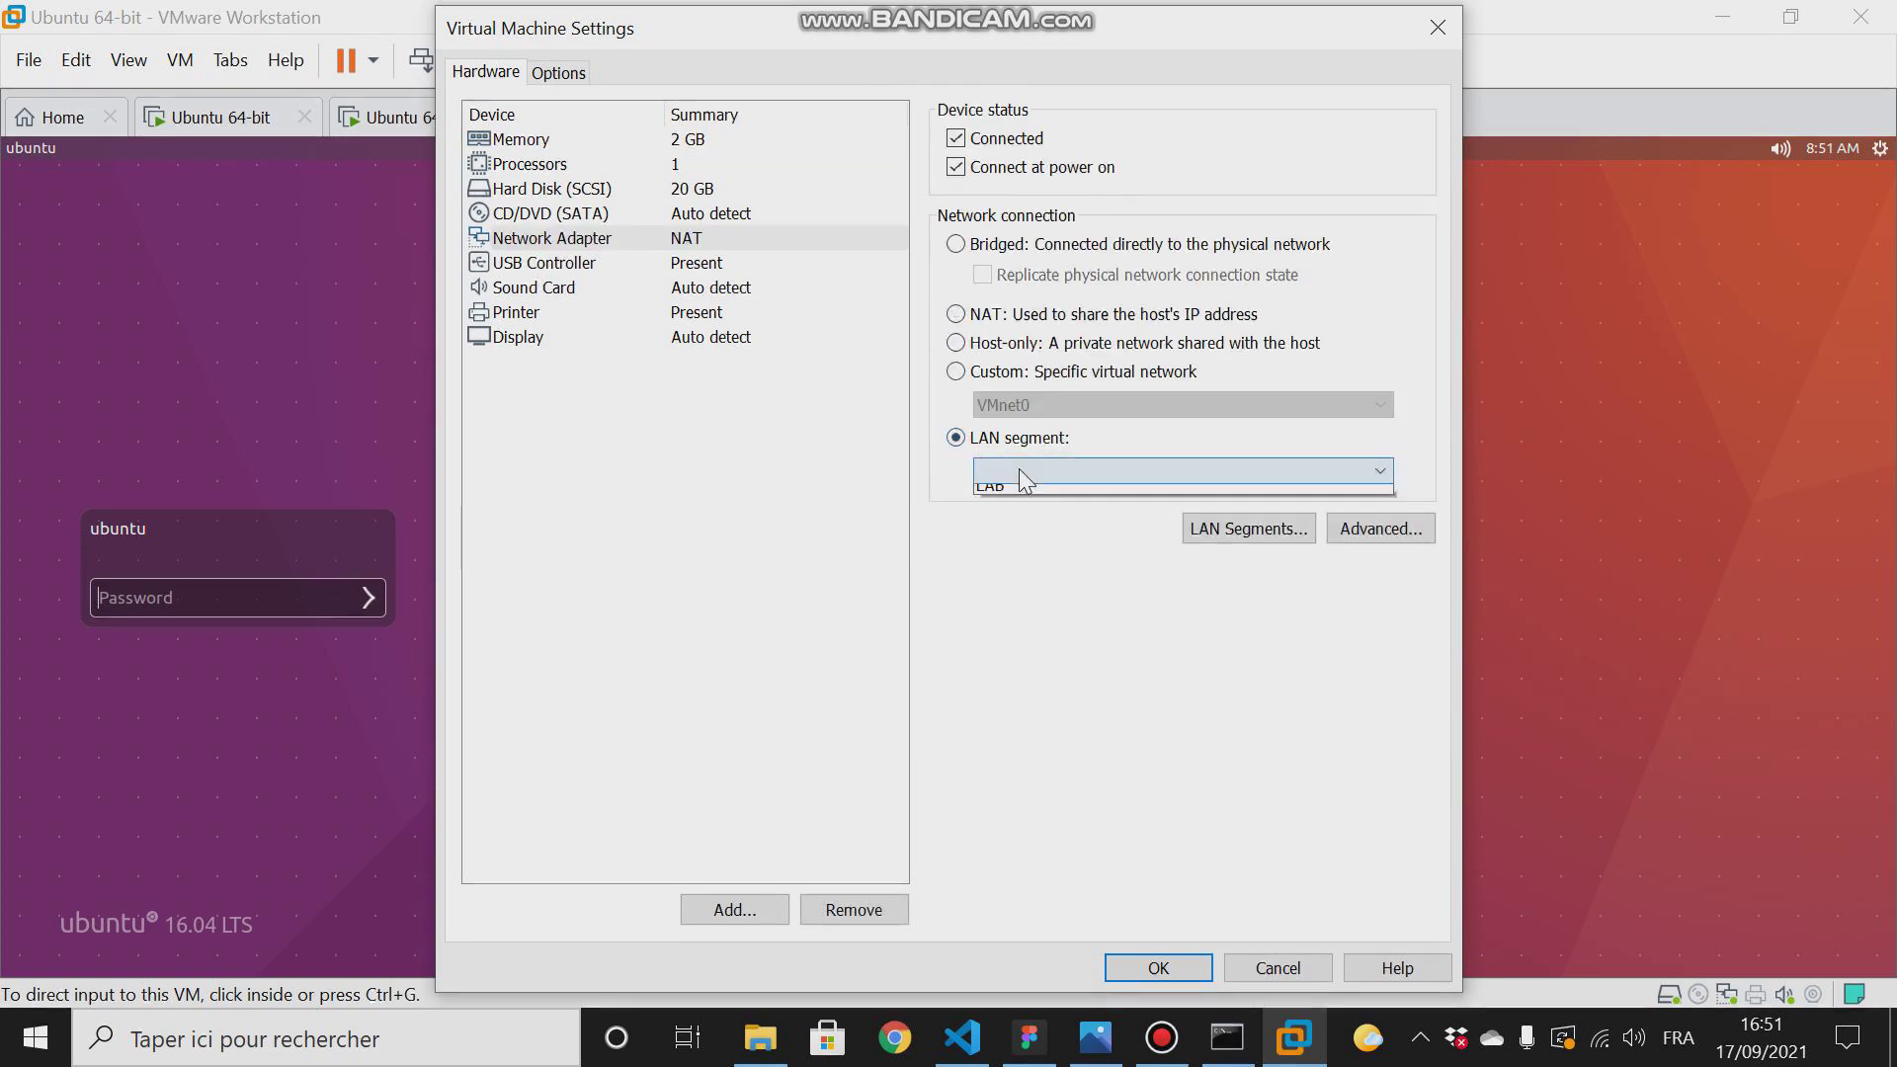
click(1005, 538)
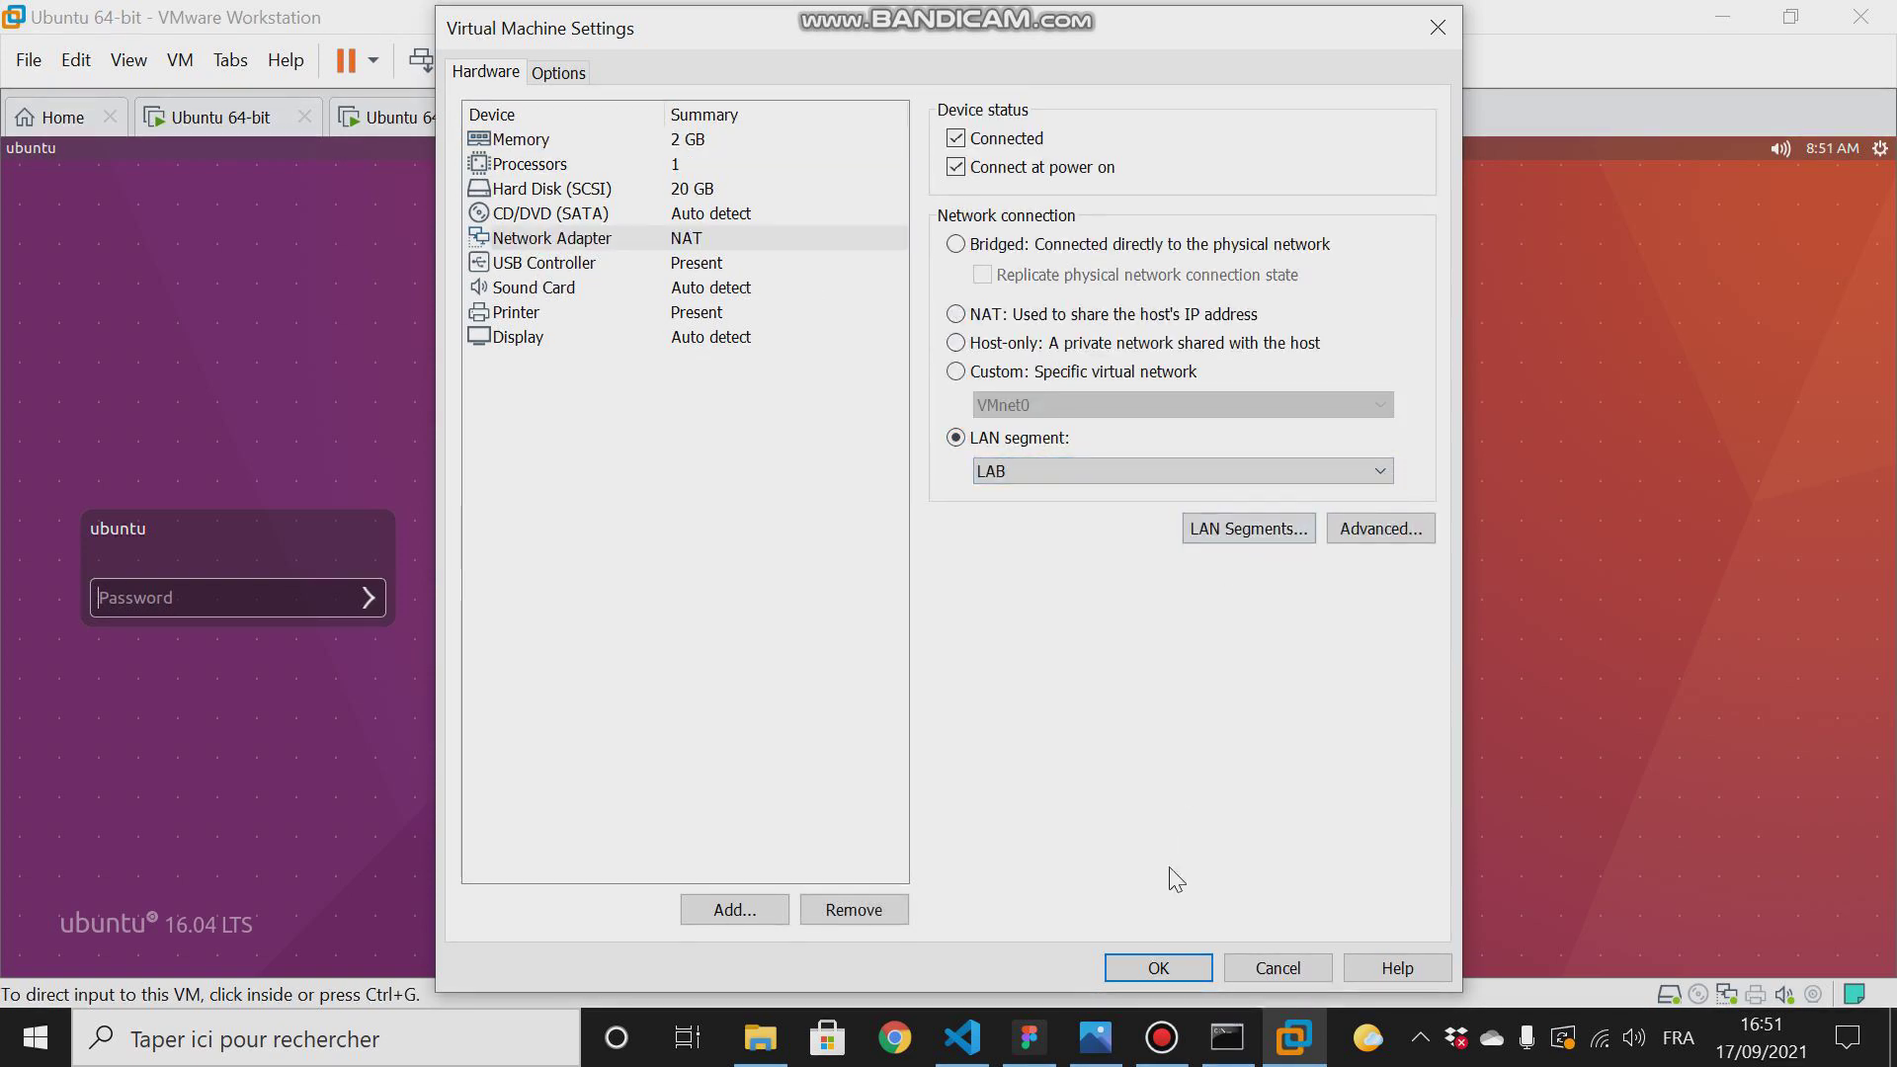
click(1151, 965)
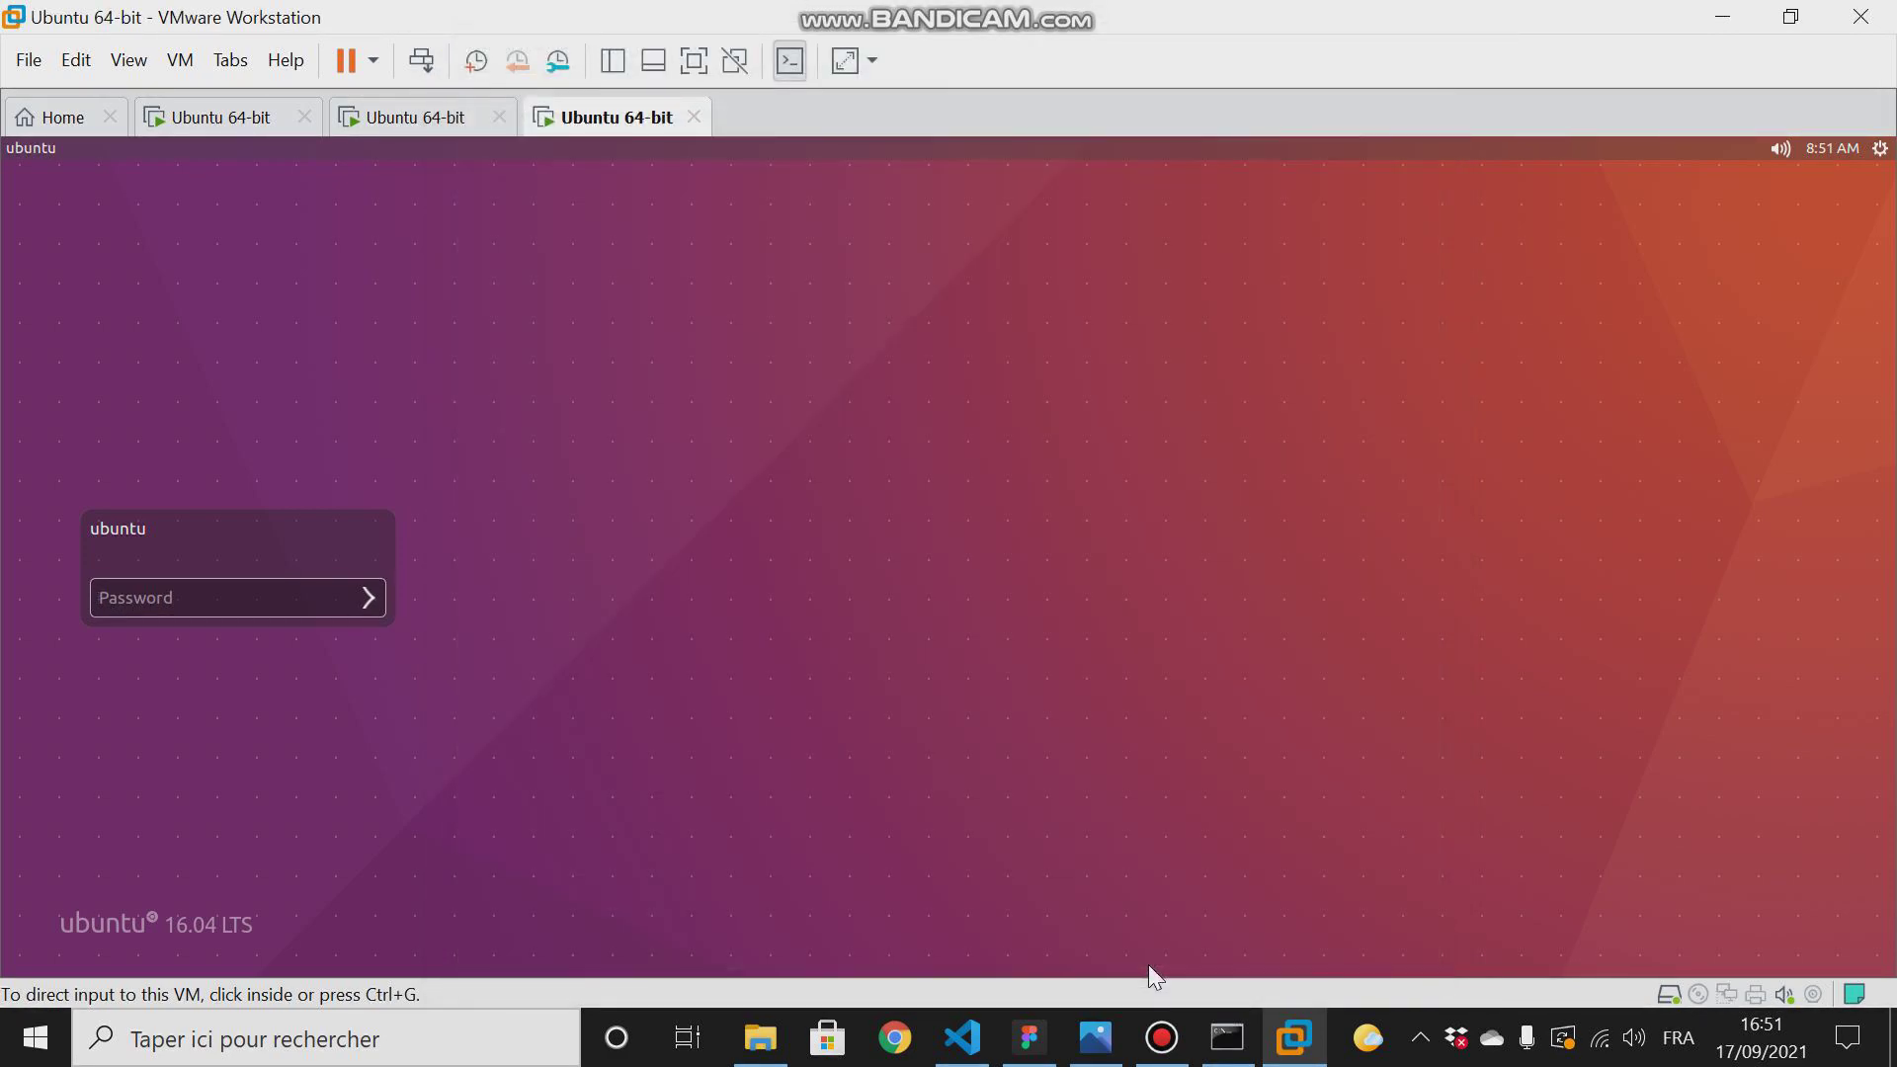
- Return to the DHCP server machine and log in with the account password
click(218, 116)
click(240, 587)
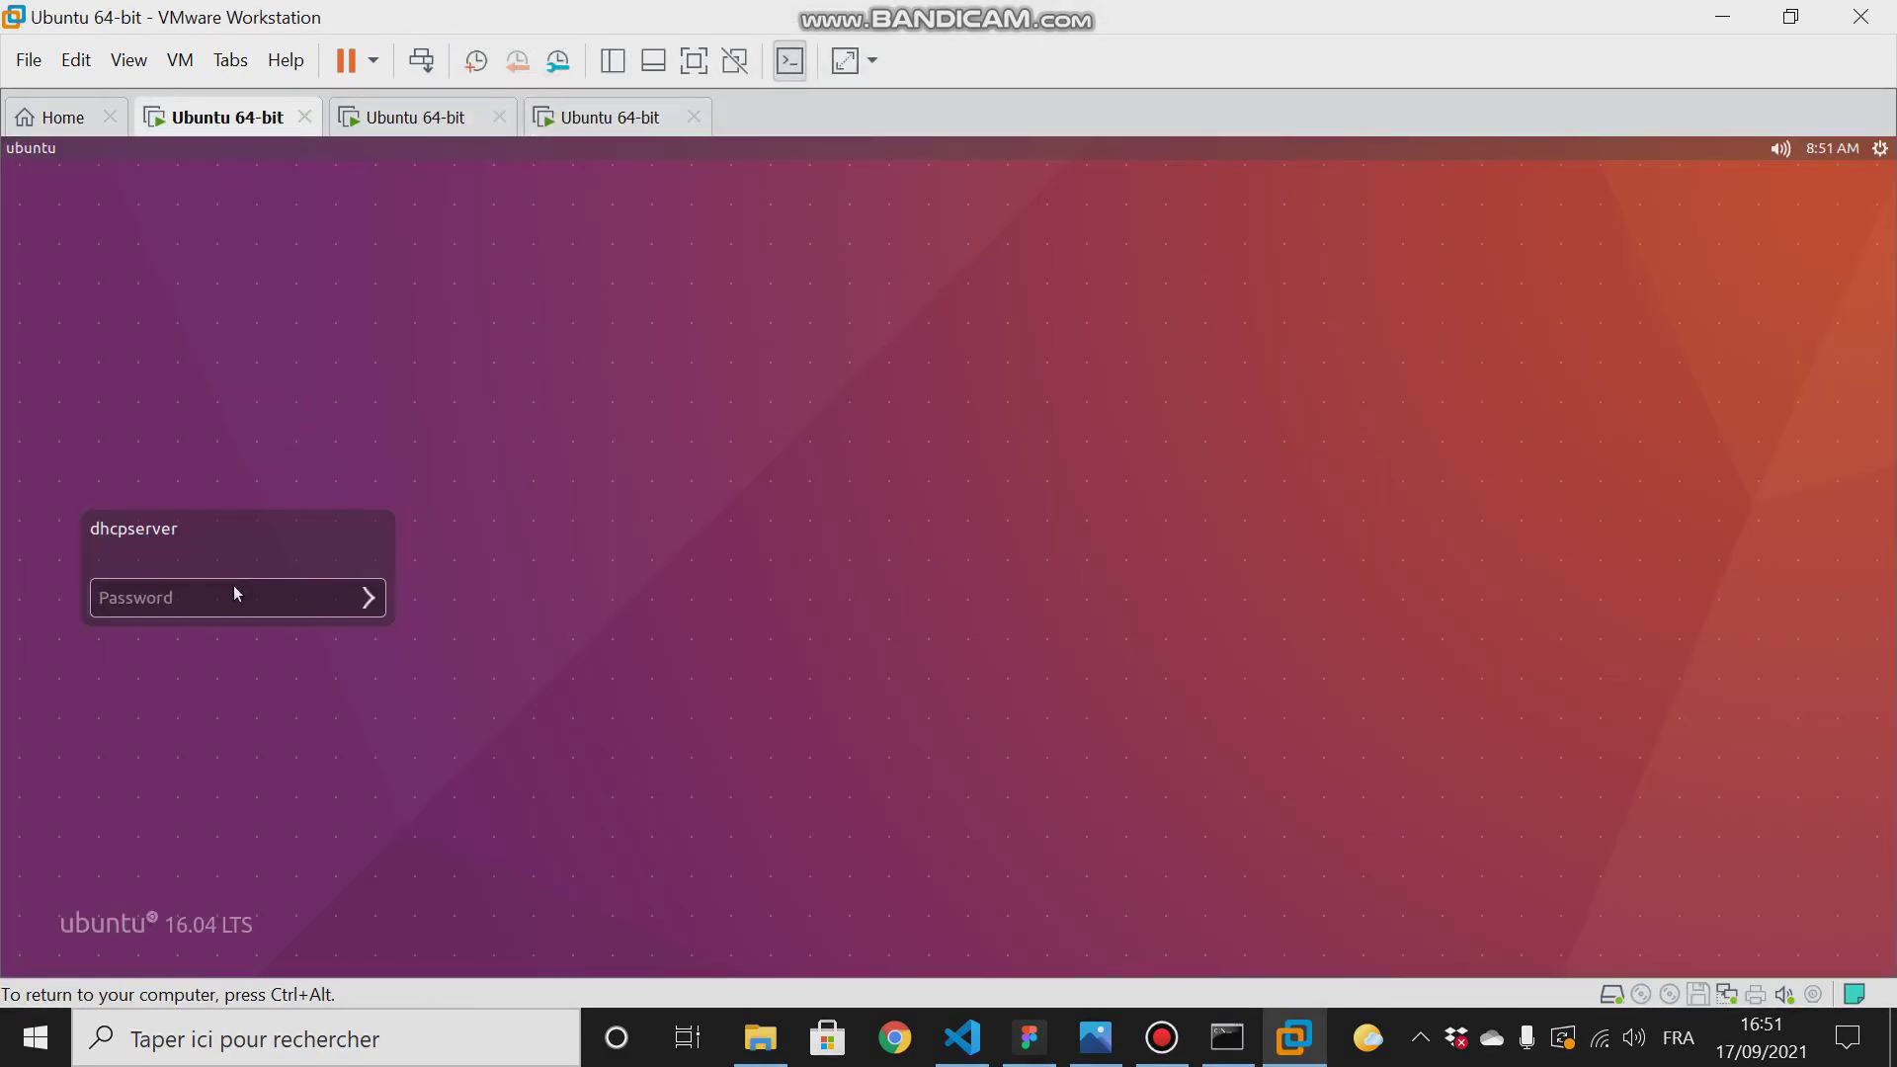
text(1234567890)
key(Caps_Lock)
key(Return)
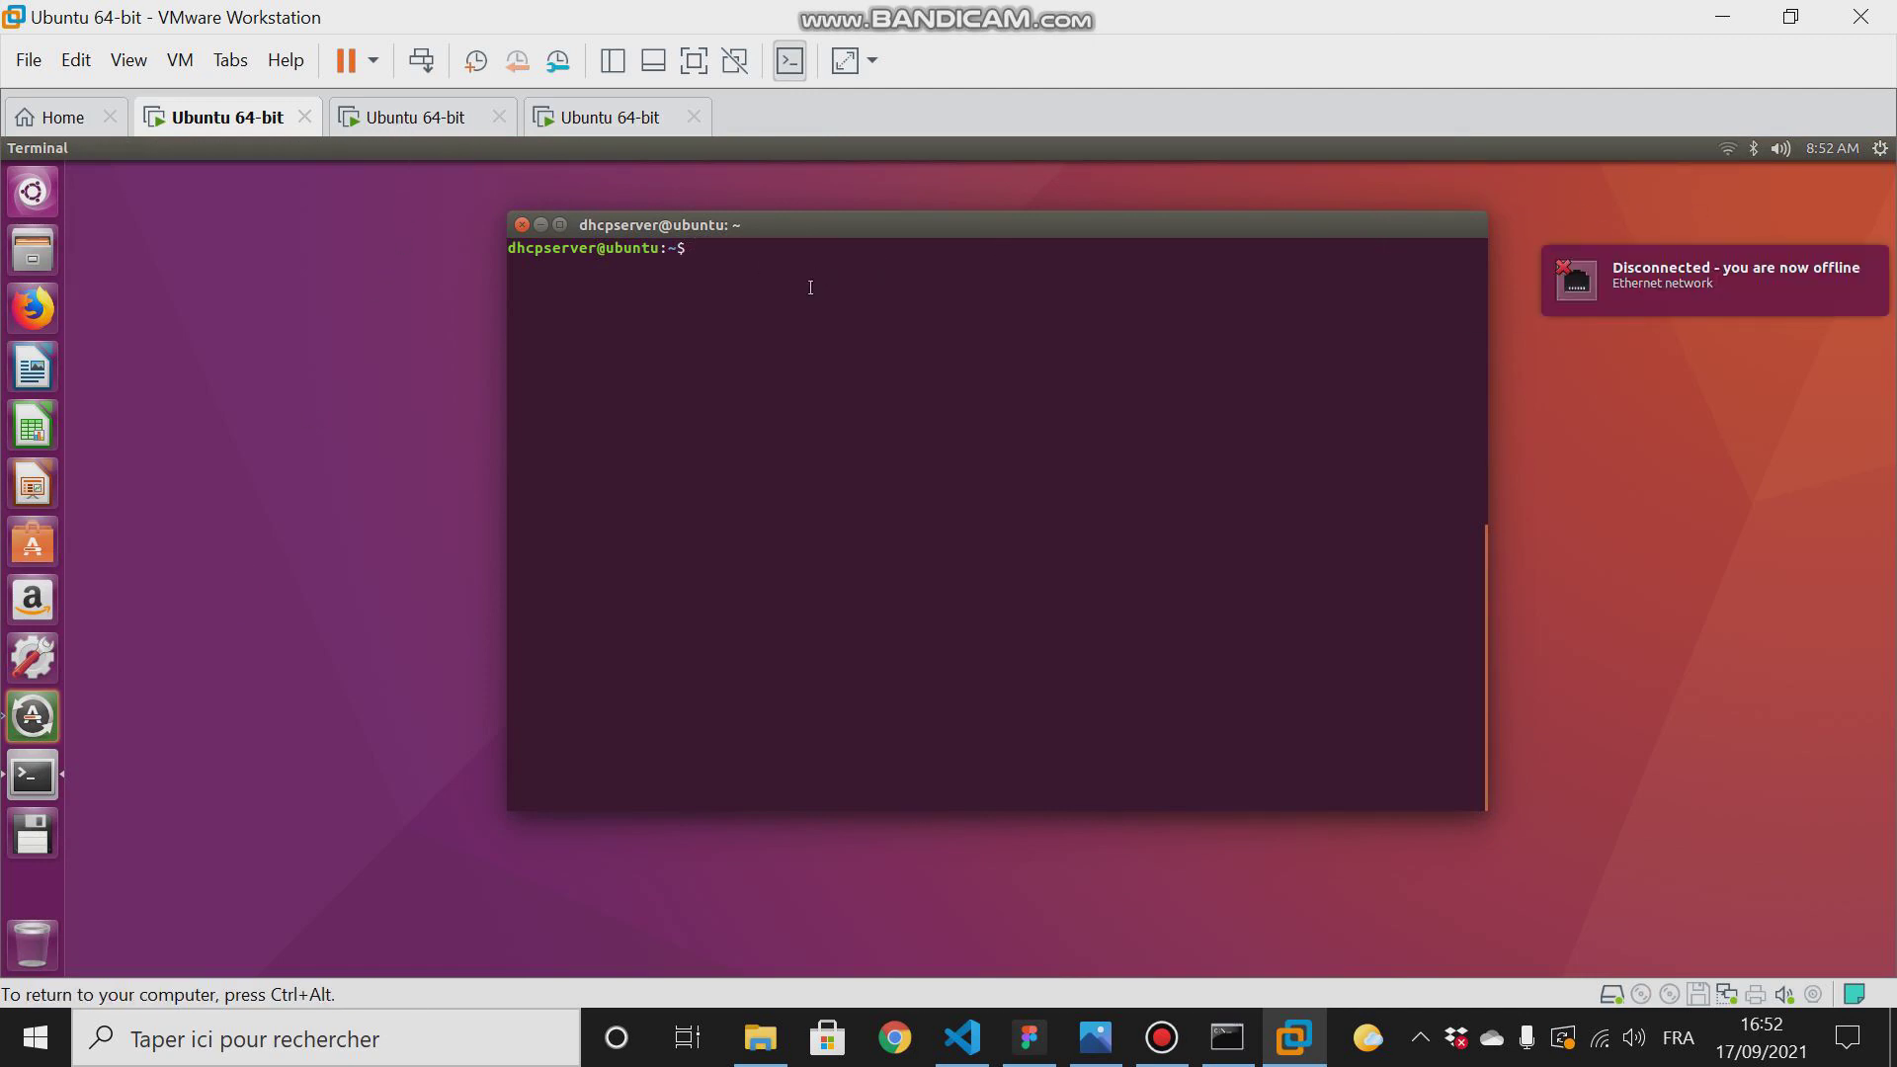
- Move the terminal window aside and try to list the network interfaces with ifconfig
drag(785, 223, 622, 229)
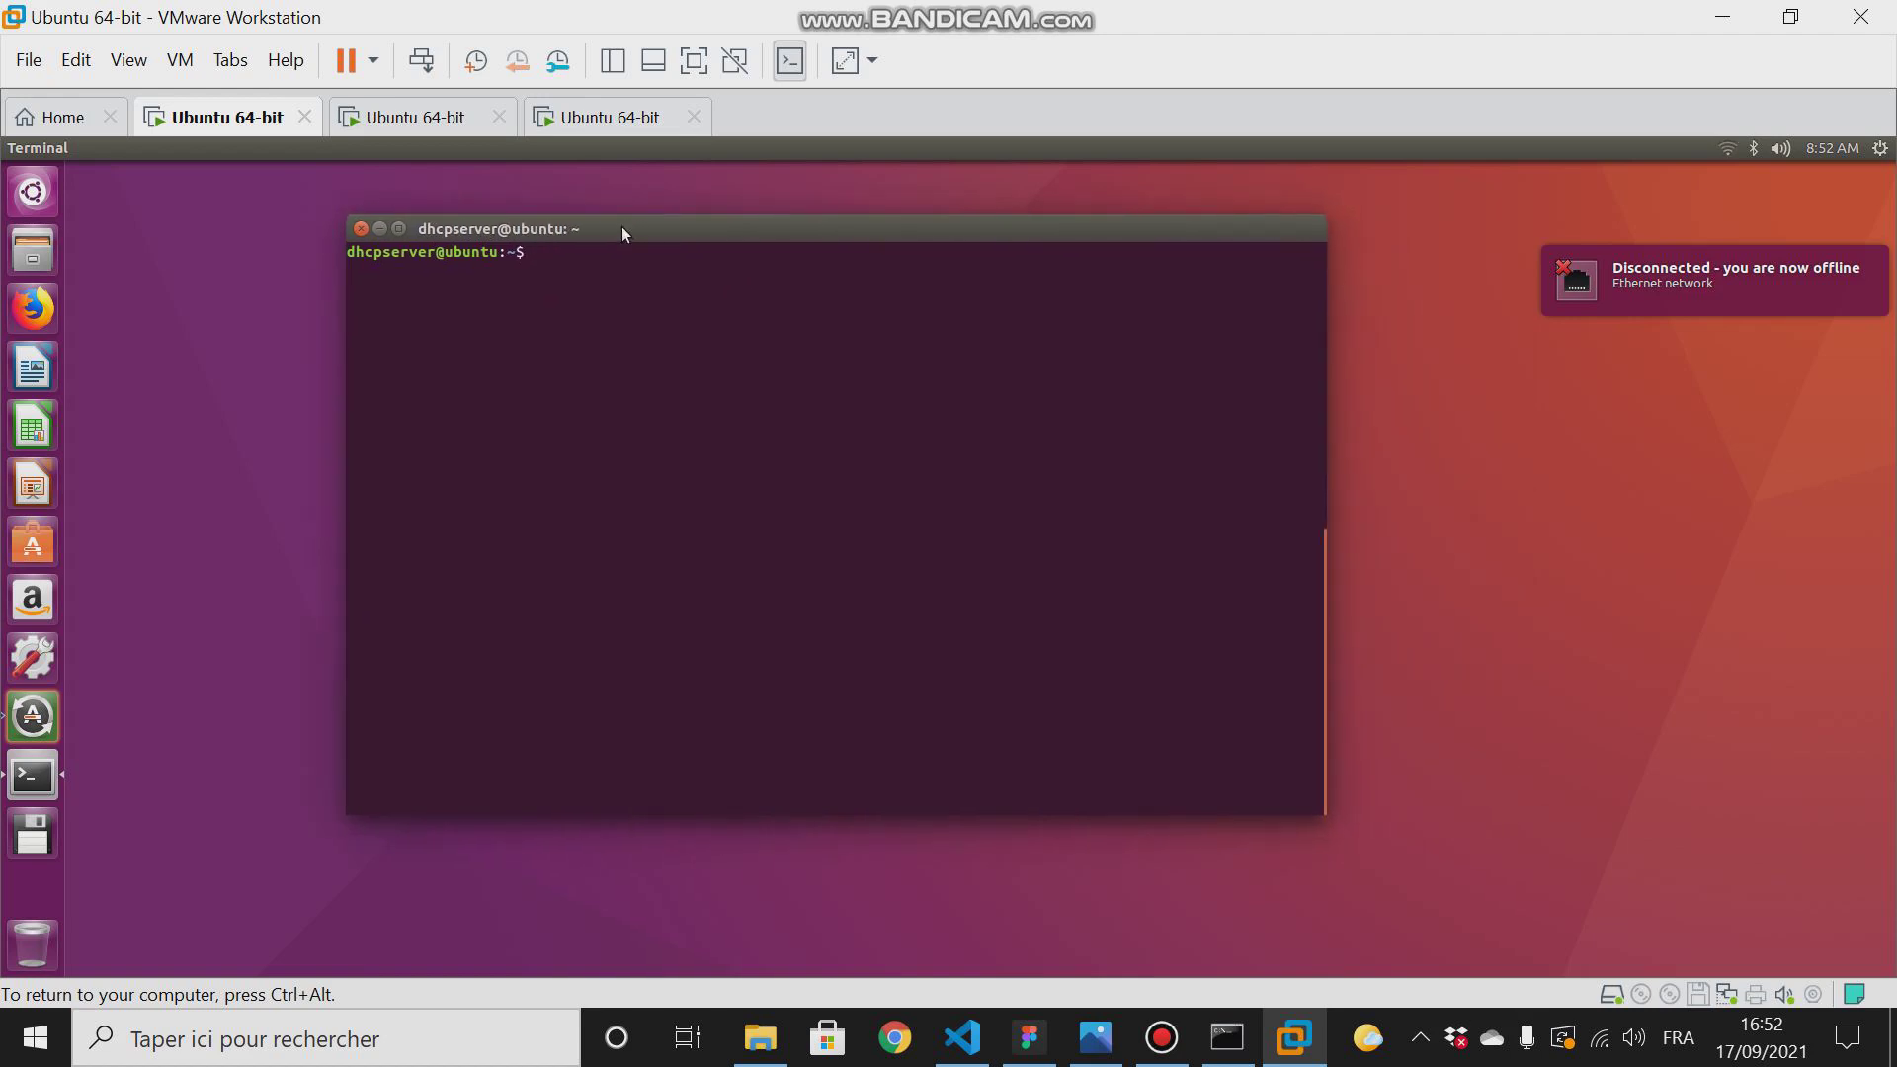
text(i)
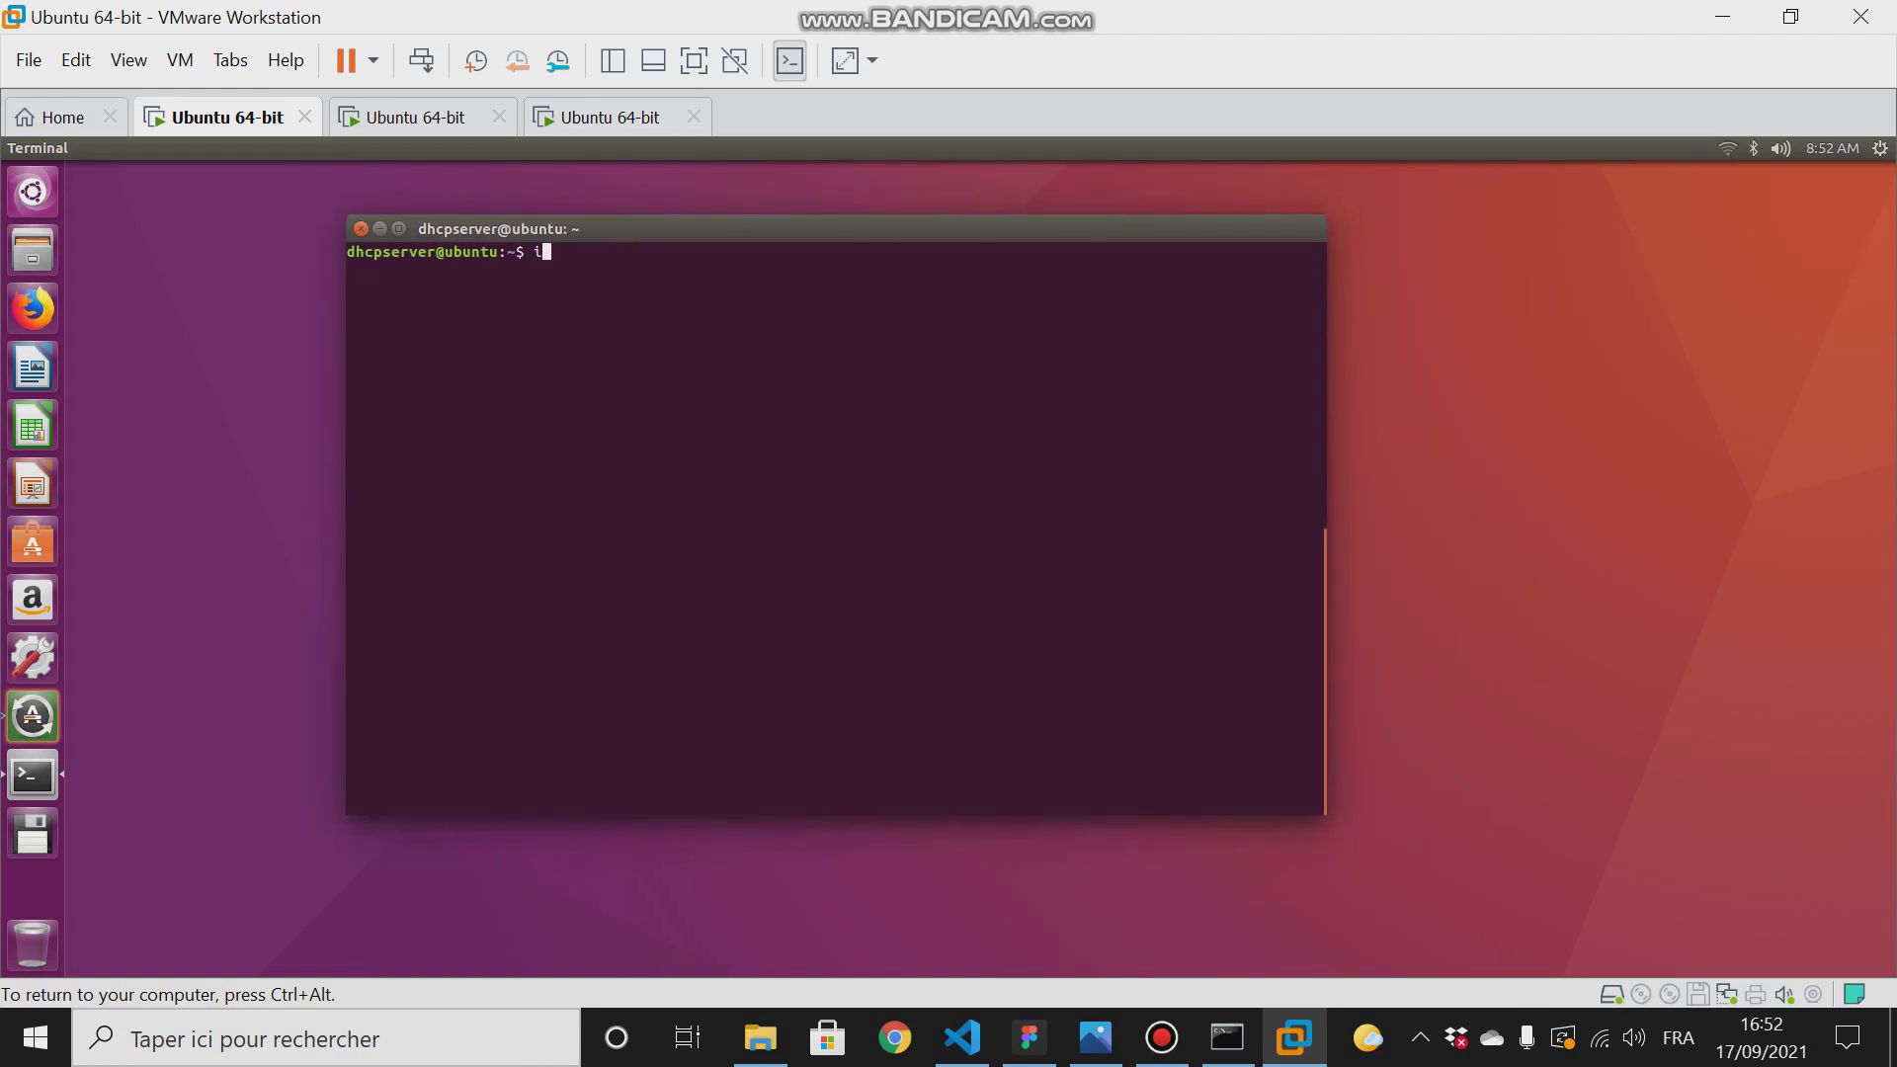
text(fconfig)
key(Return)
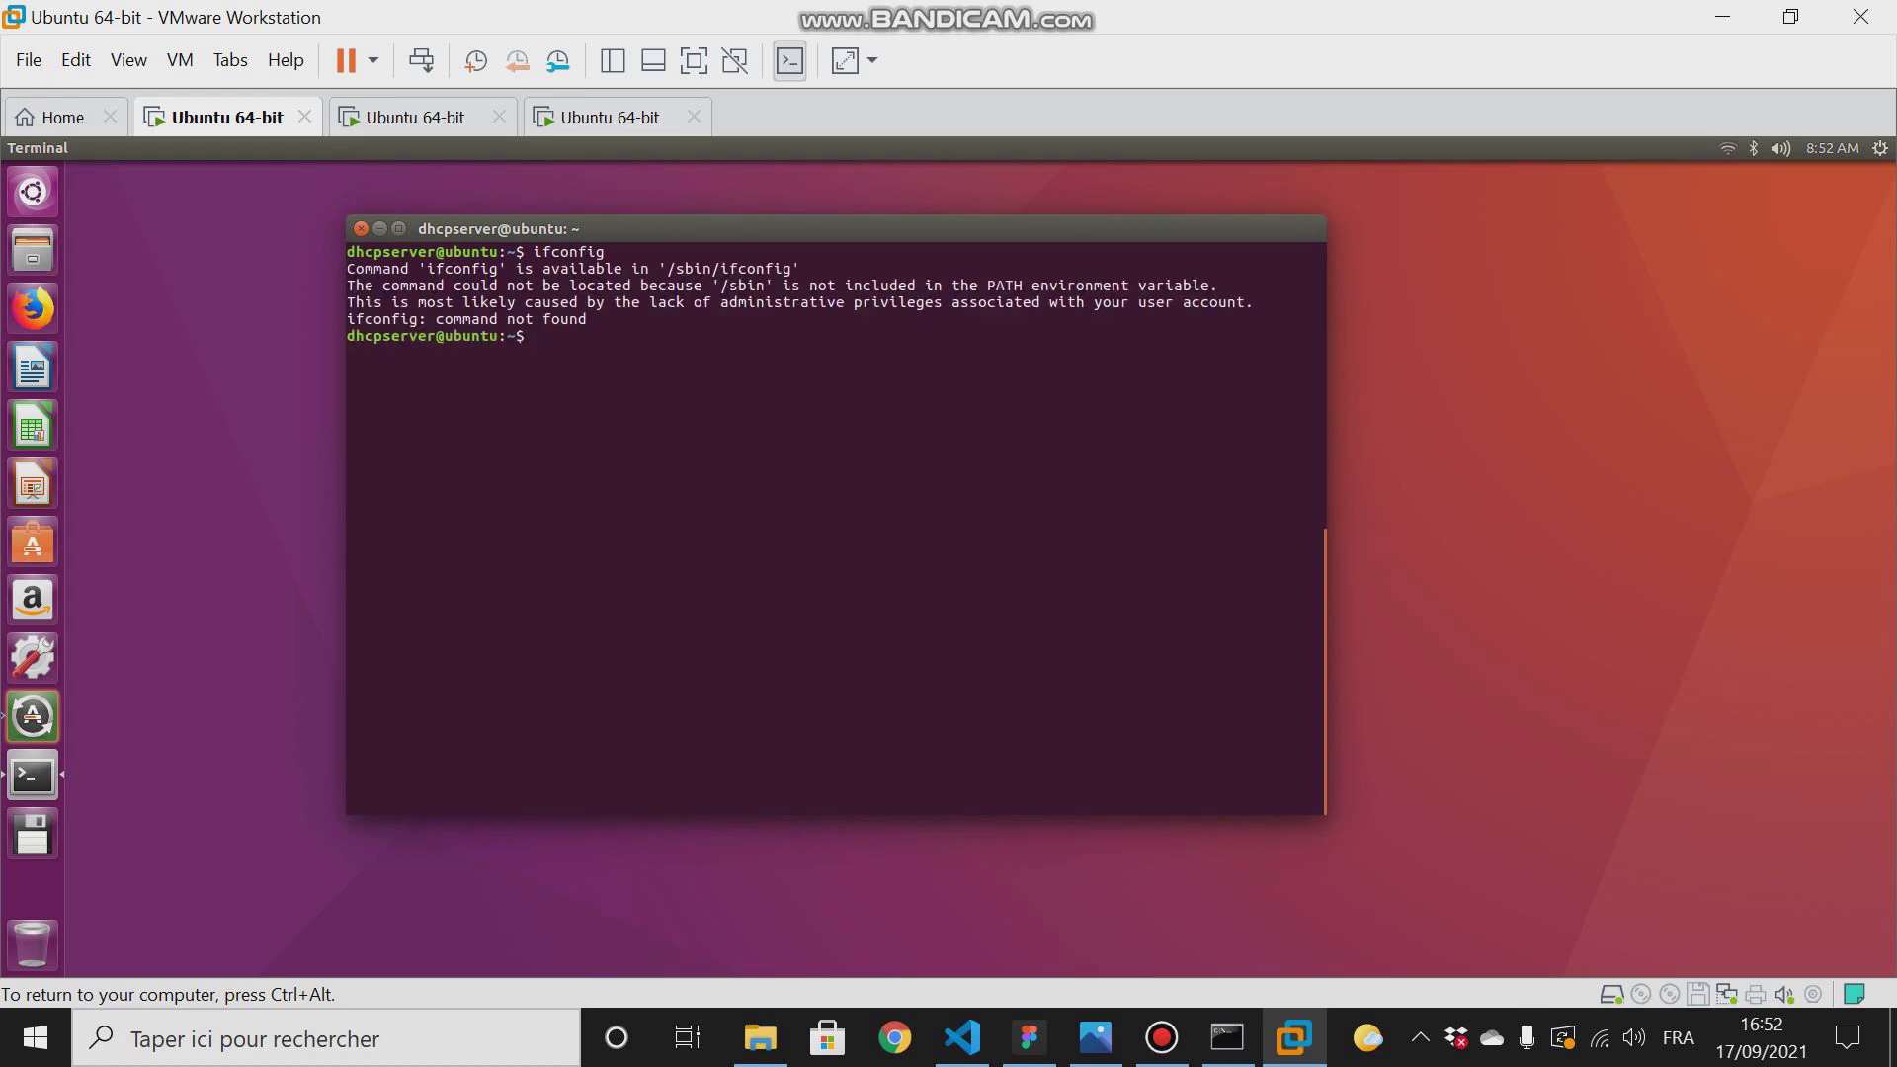
- Run sudo ifconfig in the terminal, entering the account password to authorise it
key(Up)
key(Left)
key(Left)
key(Left)
key(Left)
key(Left)
key(Left)
key(Left)
key(Left)
text(sudo)
key(Return)
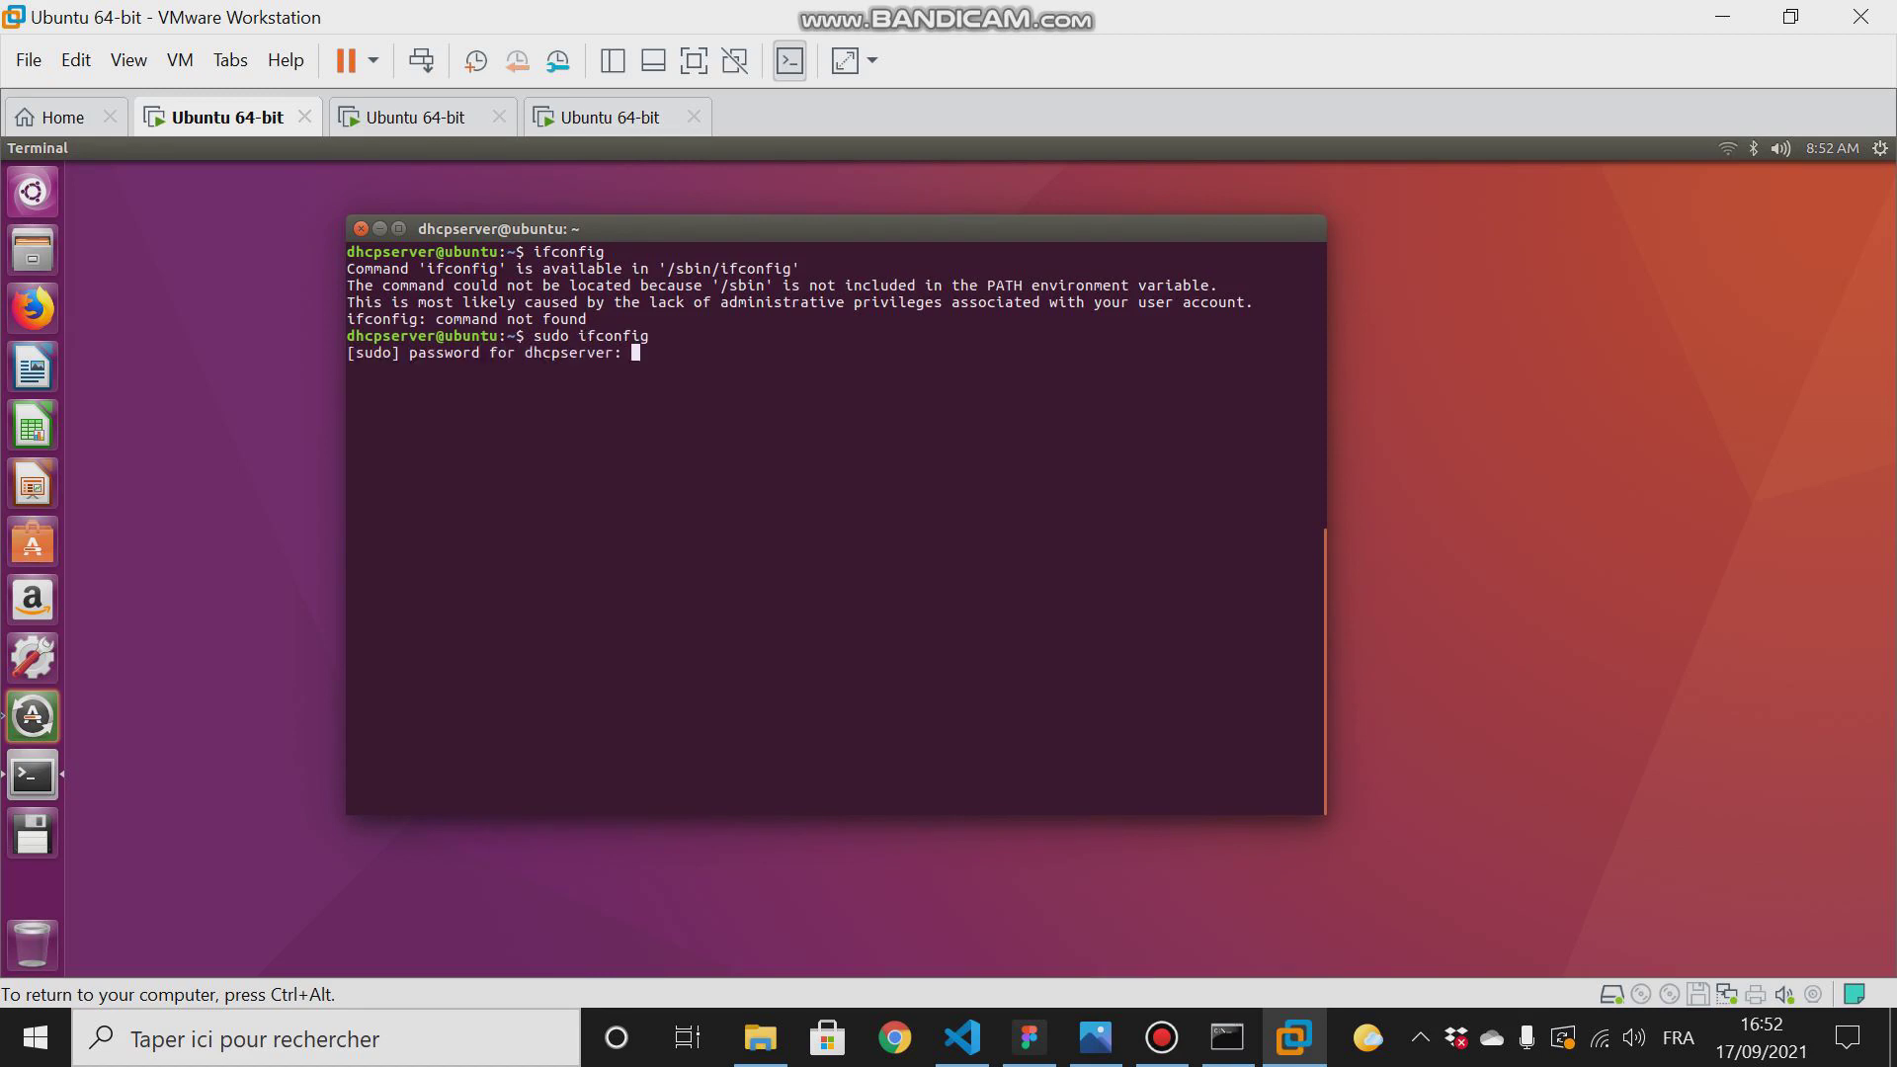
key(Return)
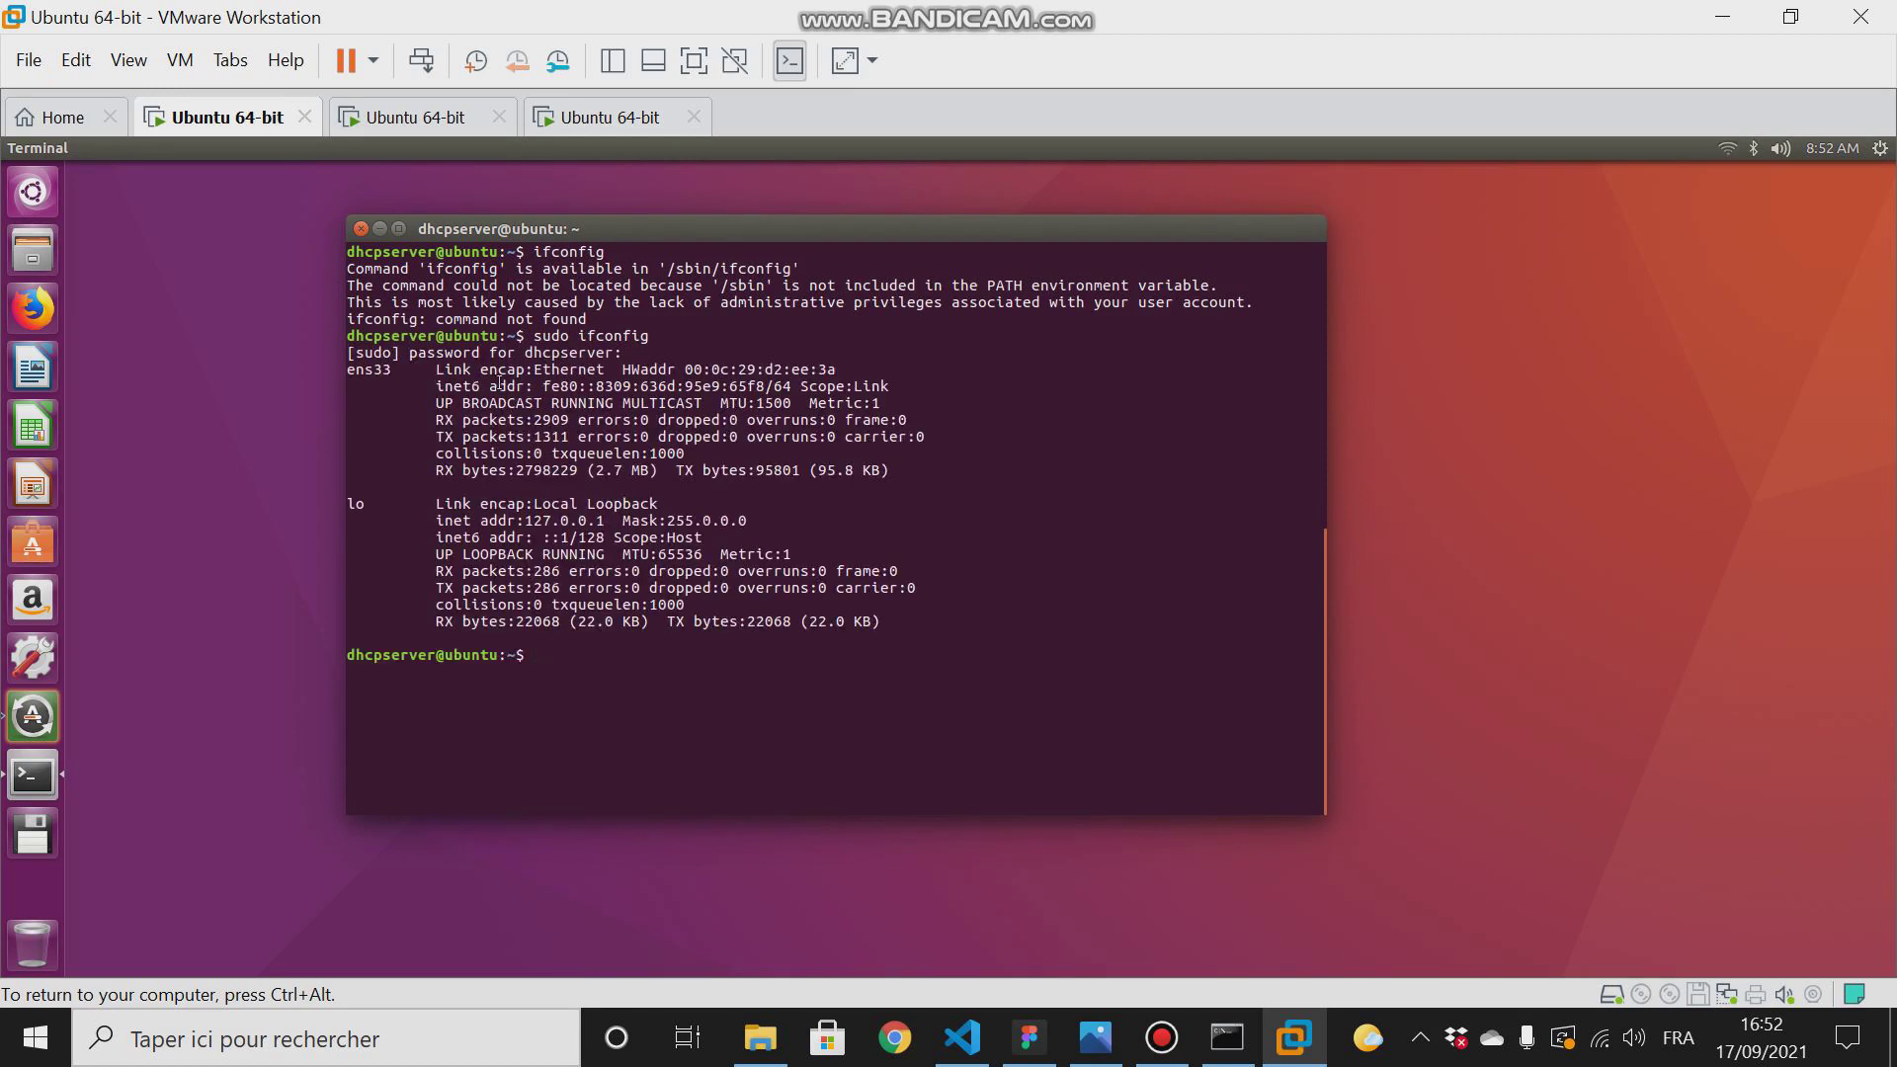
- Switch to the DNS server machine and log in with the account password
click(410, 118)
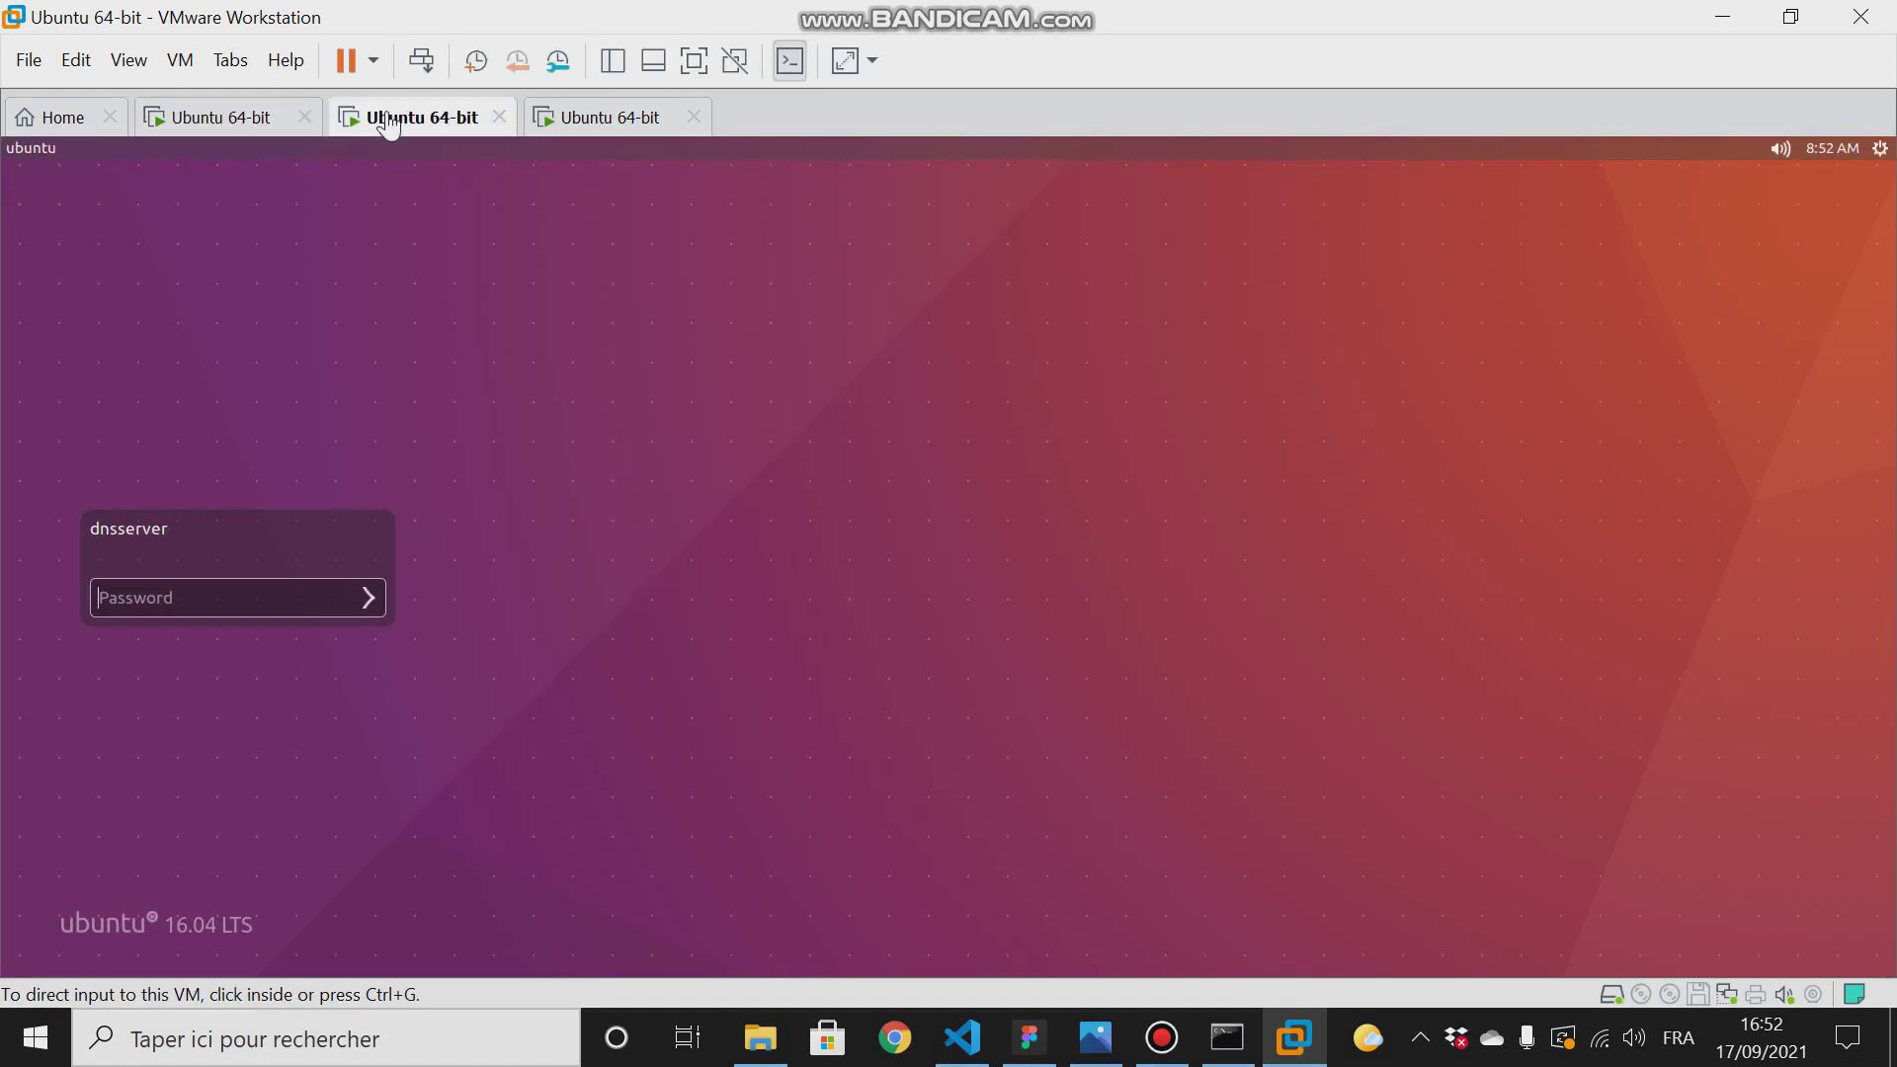
click(174, 597)
text(••)
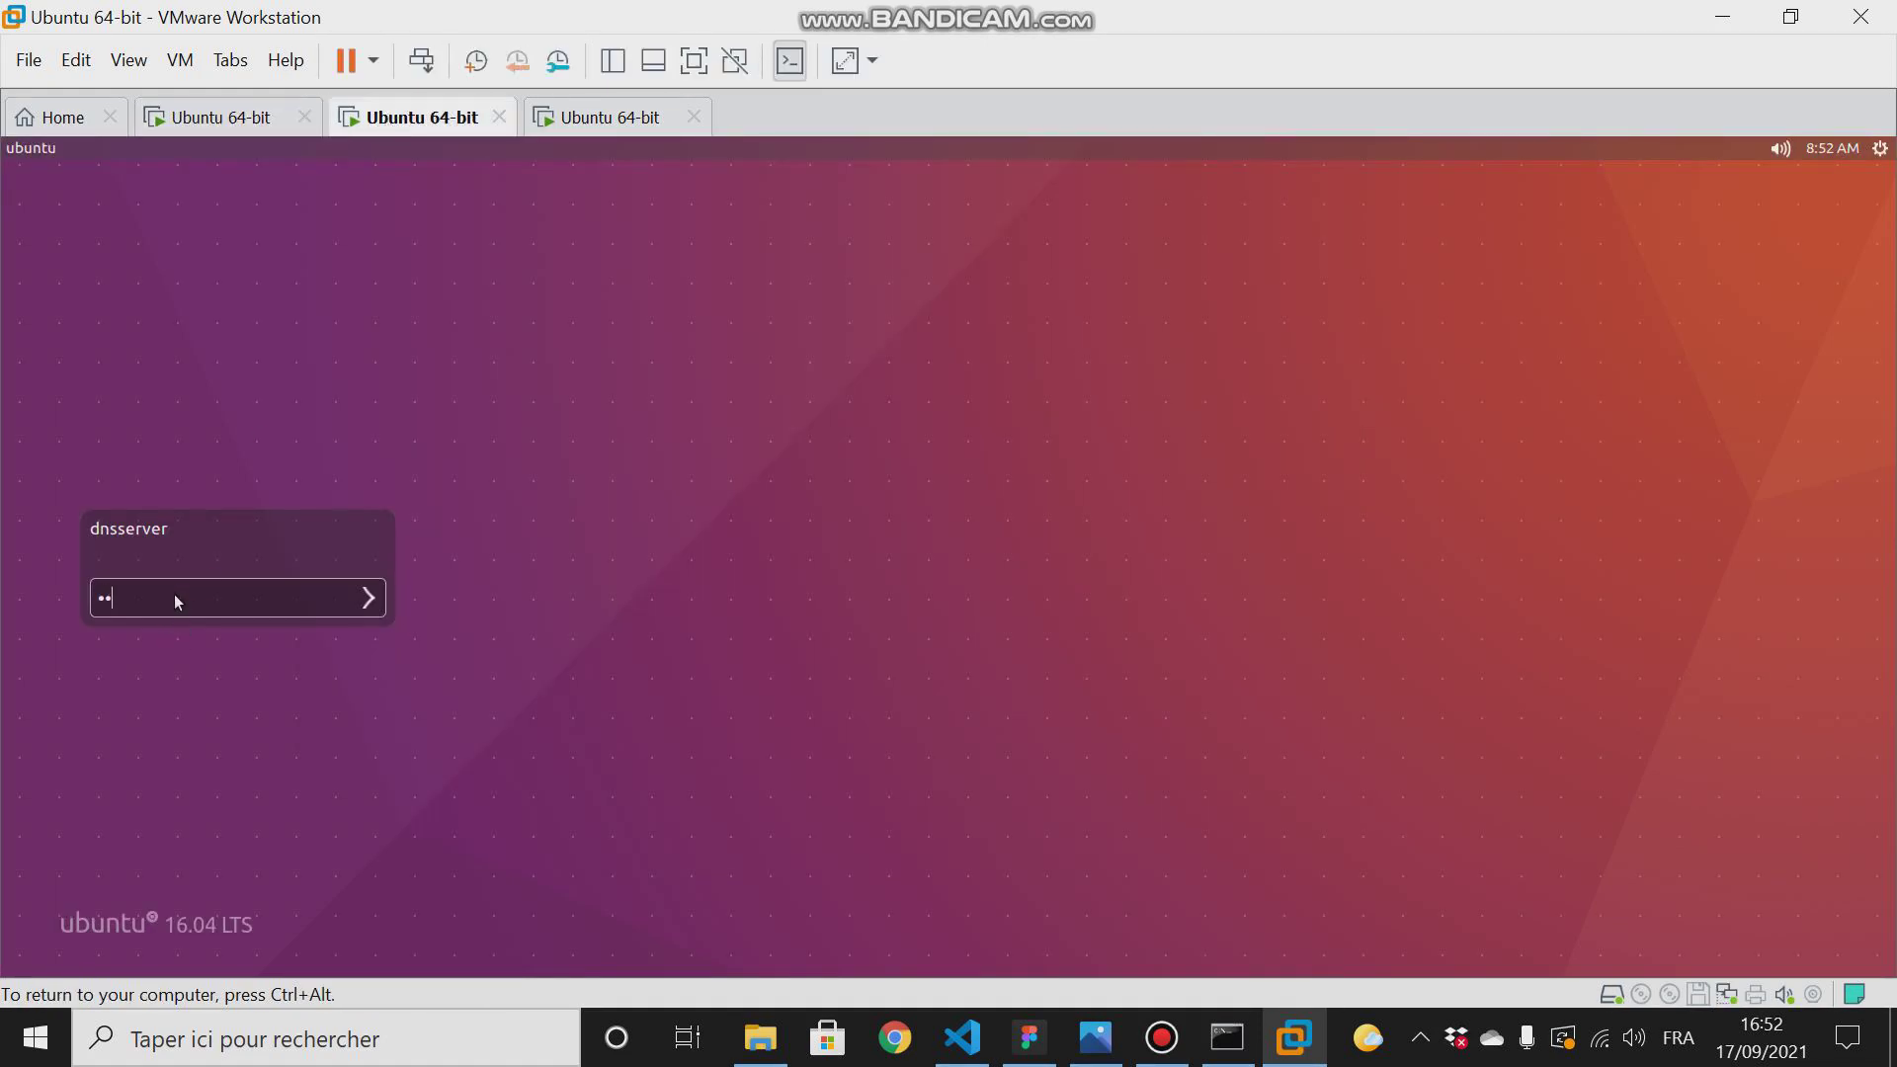
key(Return)
- Log in to the third Ubuntu machine with the account password, and return to the DHCP server machine
click(576, 116)
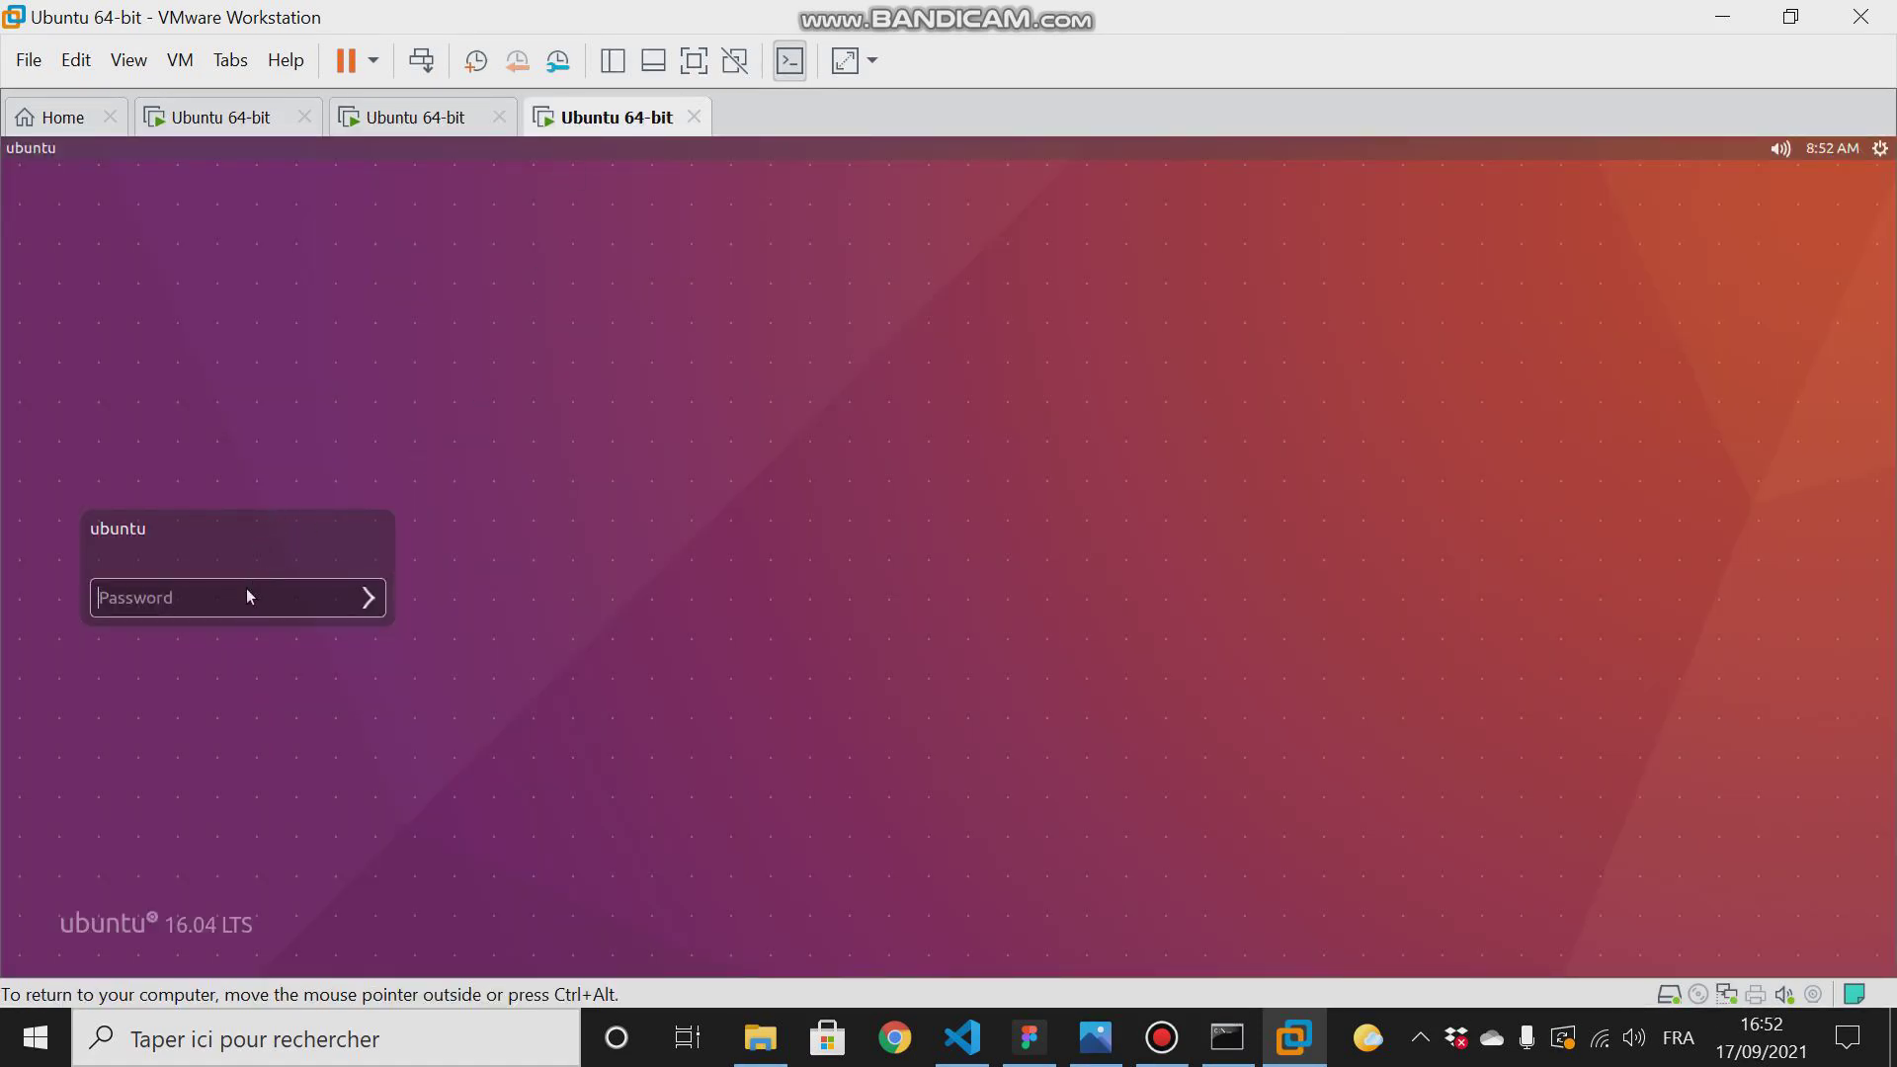
text(••••••••••)
key(Return)
click(210, 123)
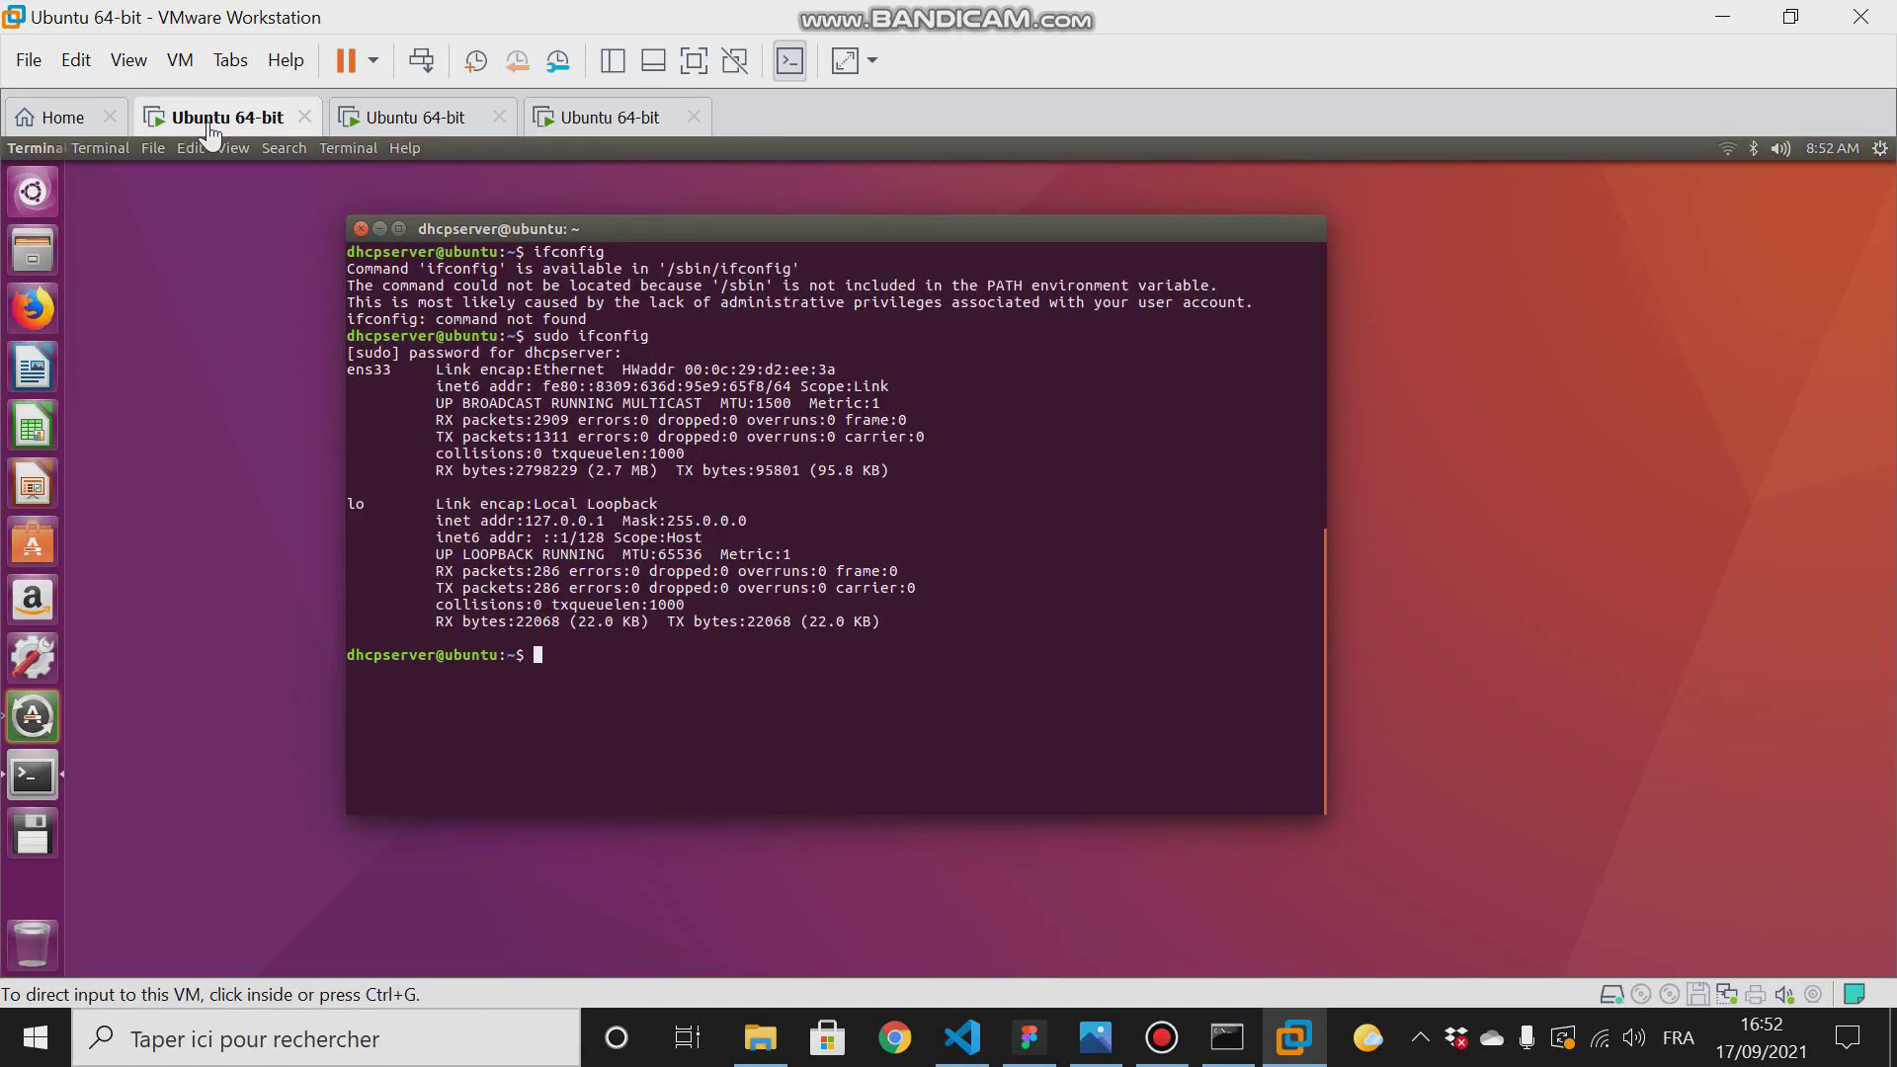
- Nudge the terminal window upward, and change the DHCP server machine's network adapter to NAT in its virtual machine settings
click(588, 647)
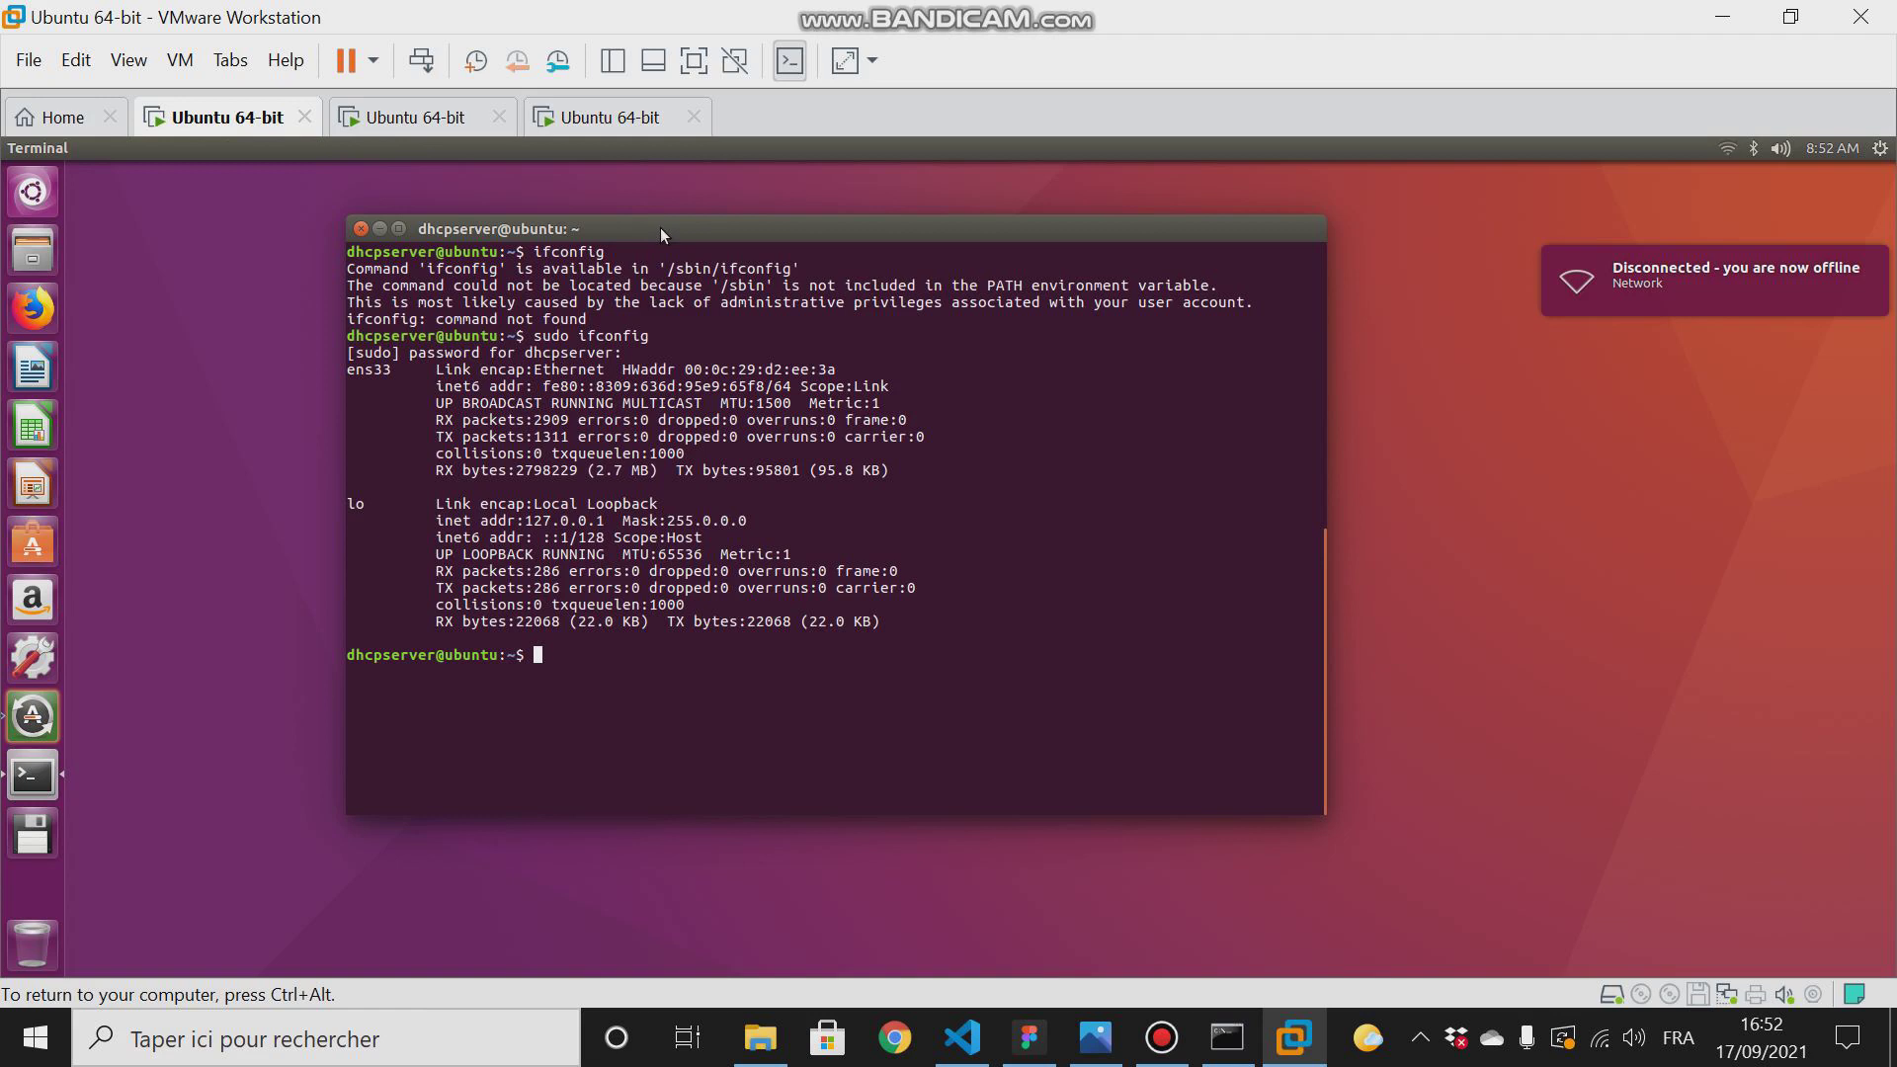
mouse_move(660, 228)
mouse_down()
mouse_move(714, 225)
mouse_move(601, 204)
mouse_move(664, 205)
mouse_up()
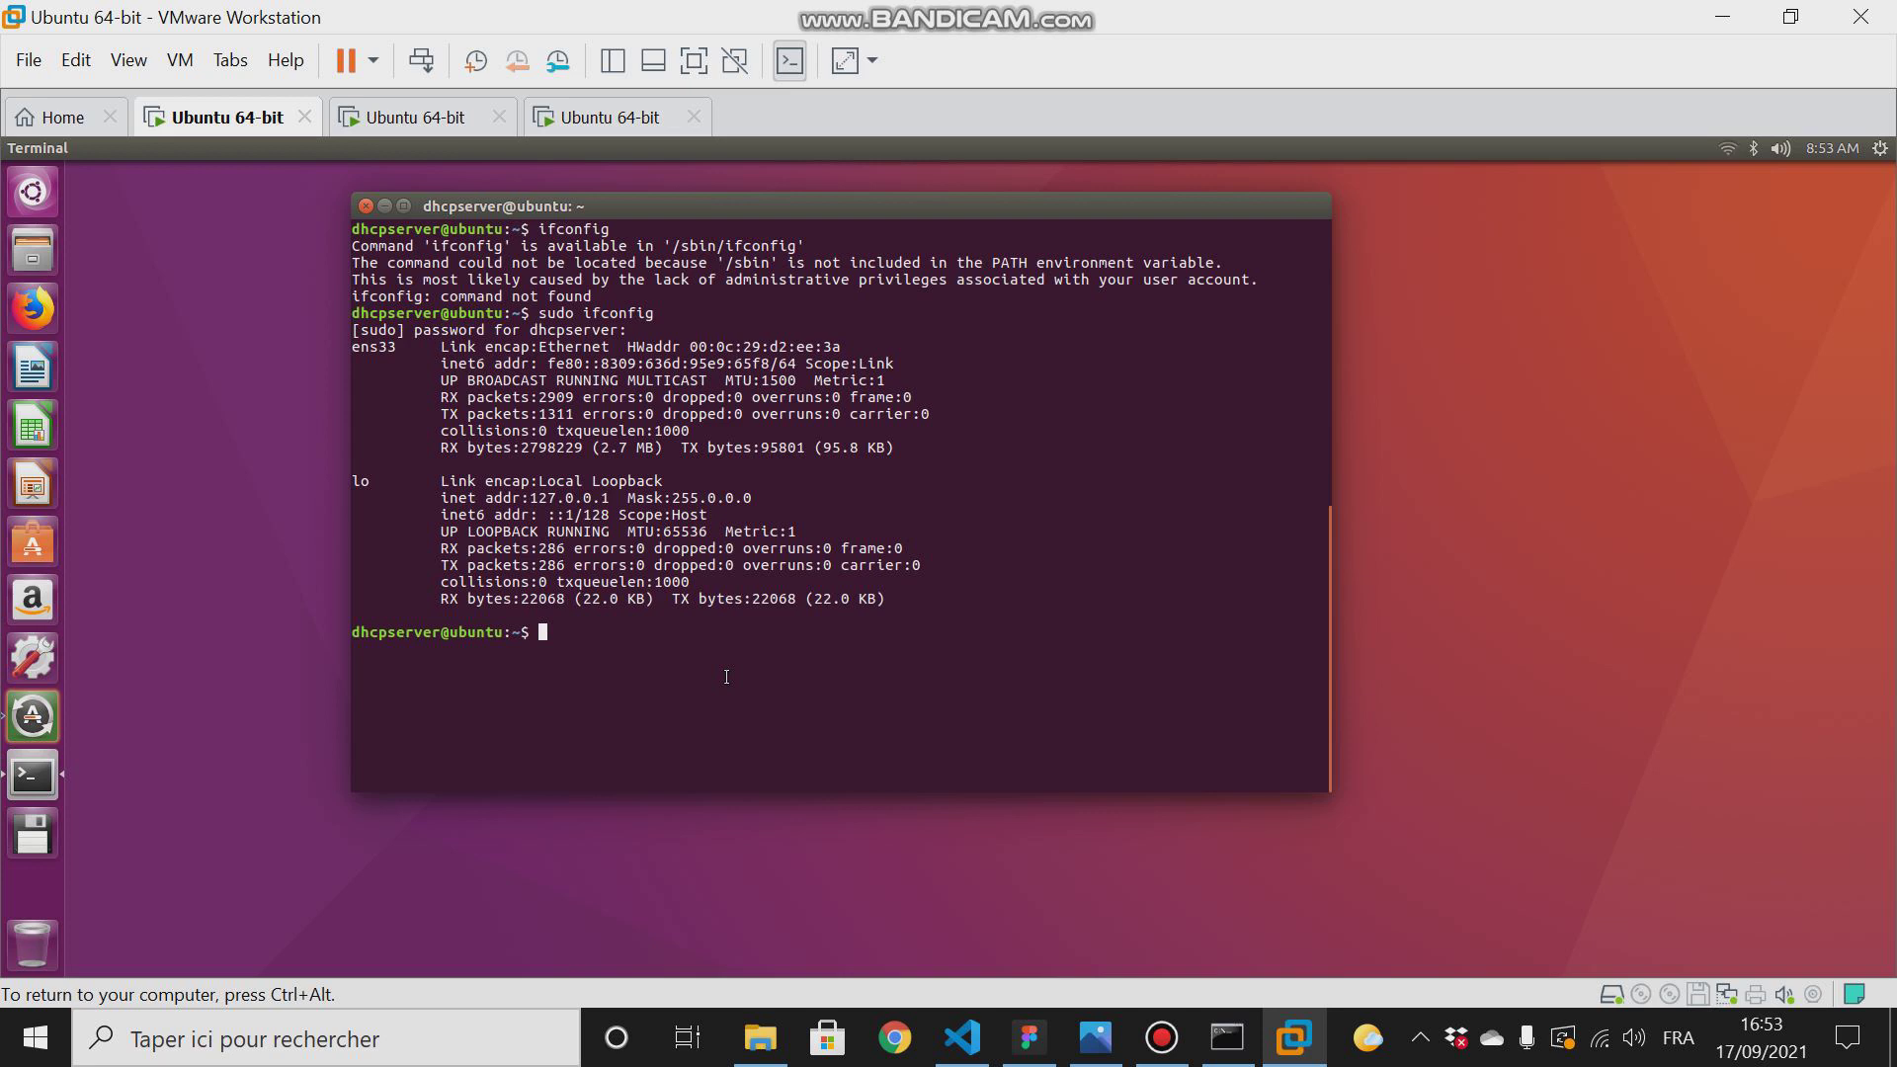
right_click(198, 115)
click(282, 501)
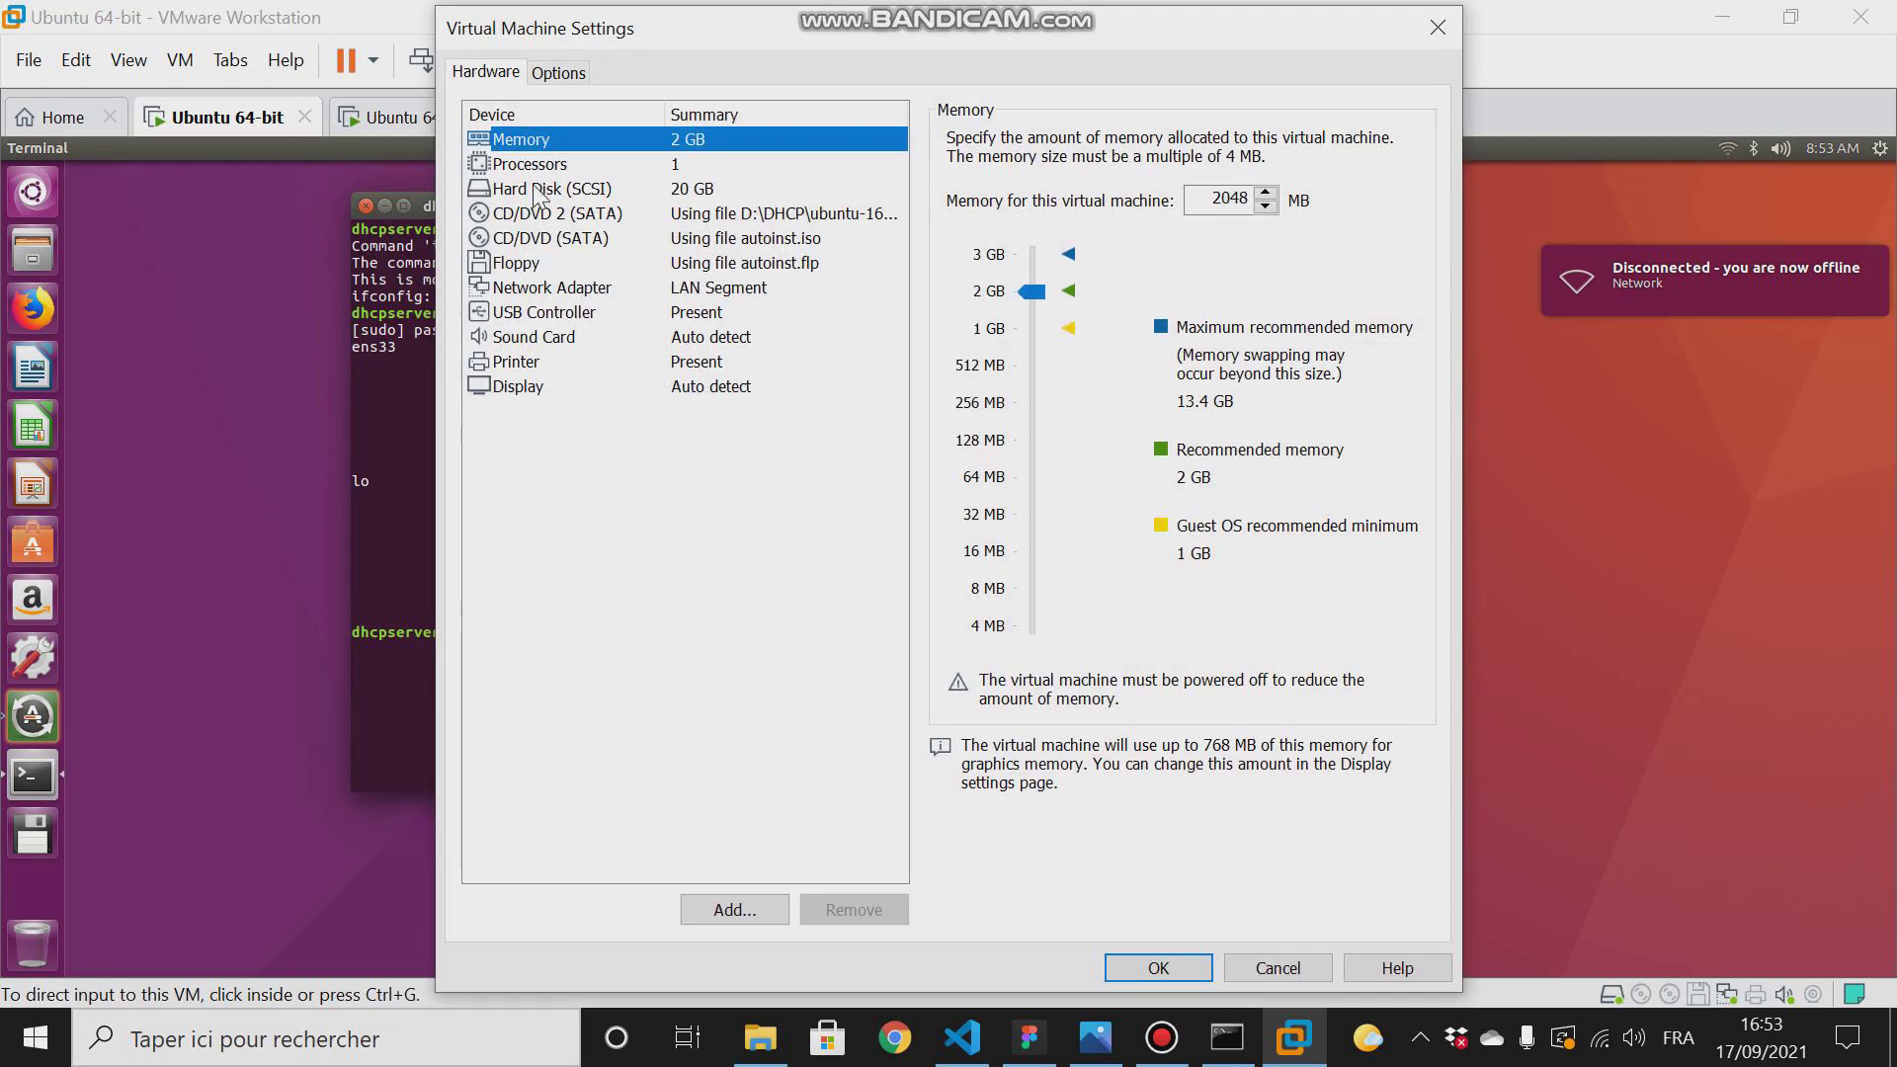
click(532, 290)
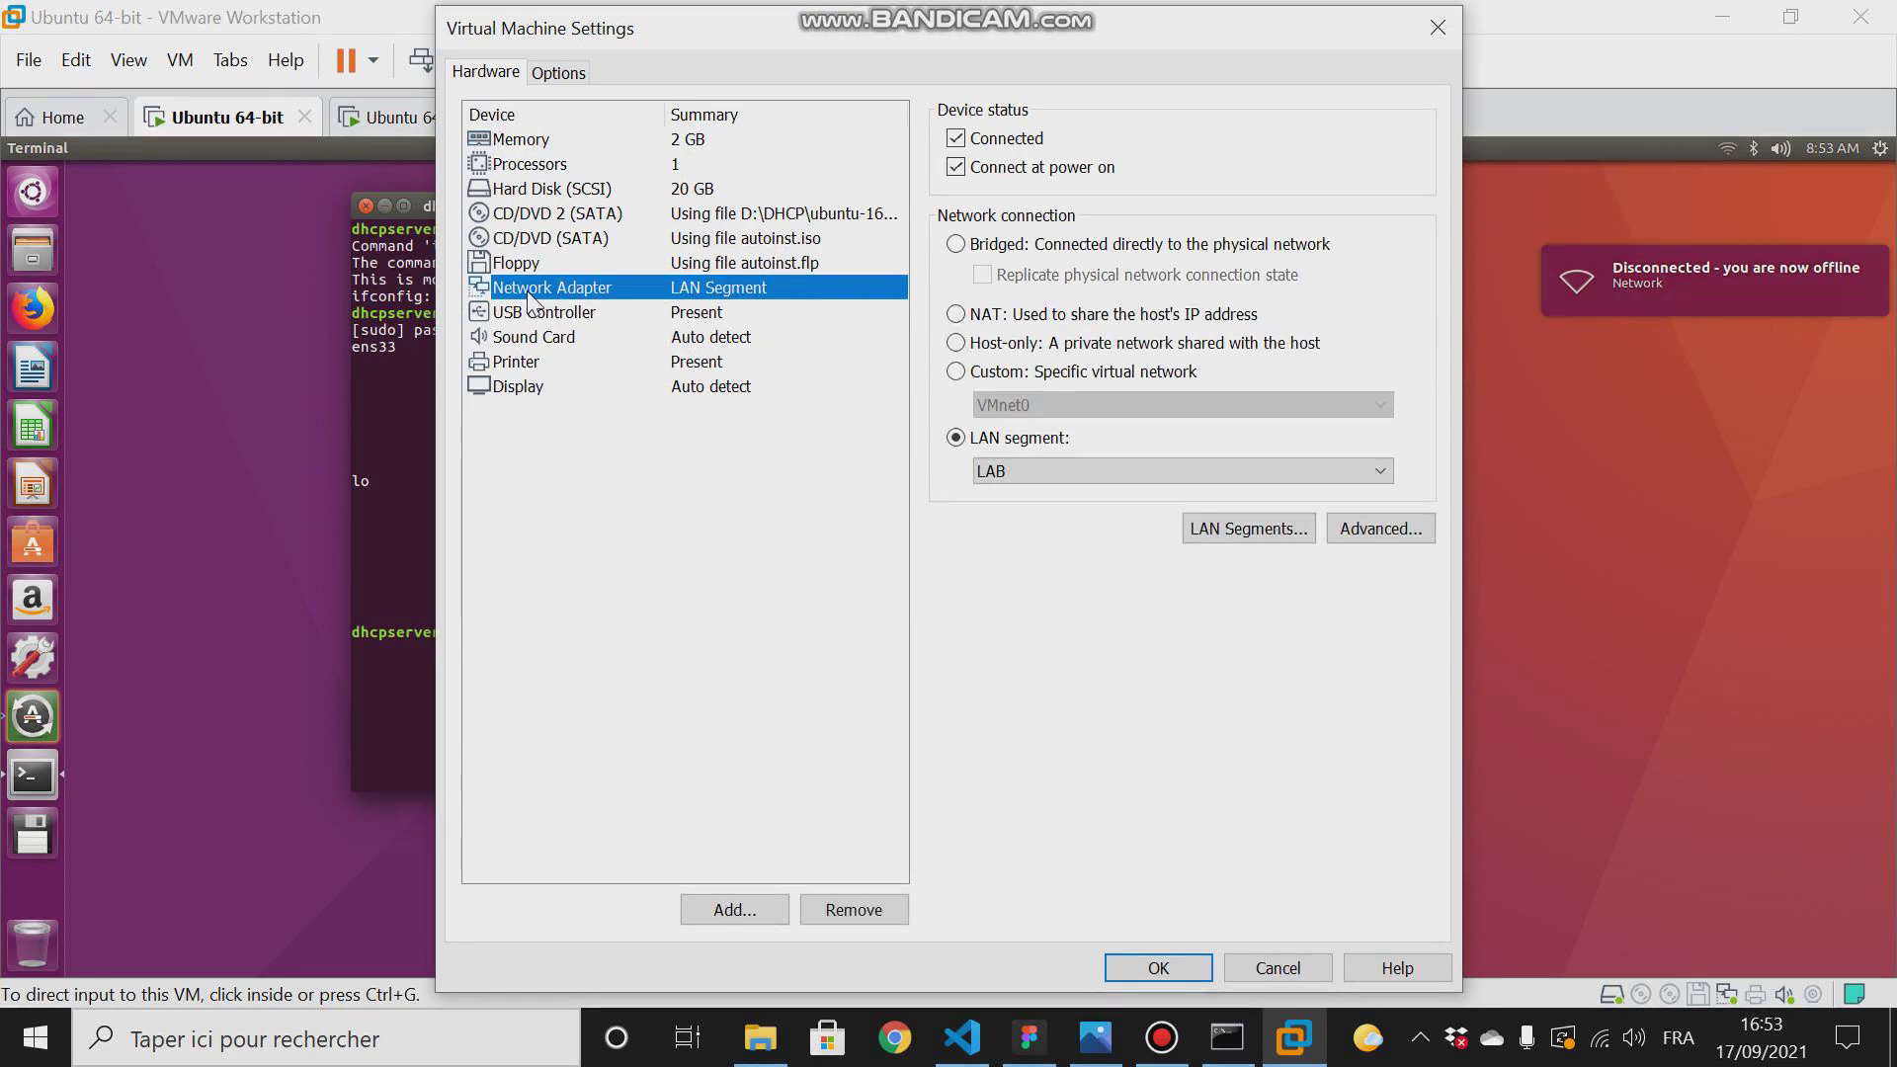
click(955, 315)
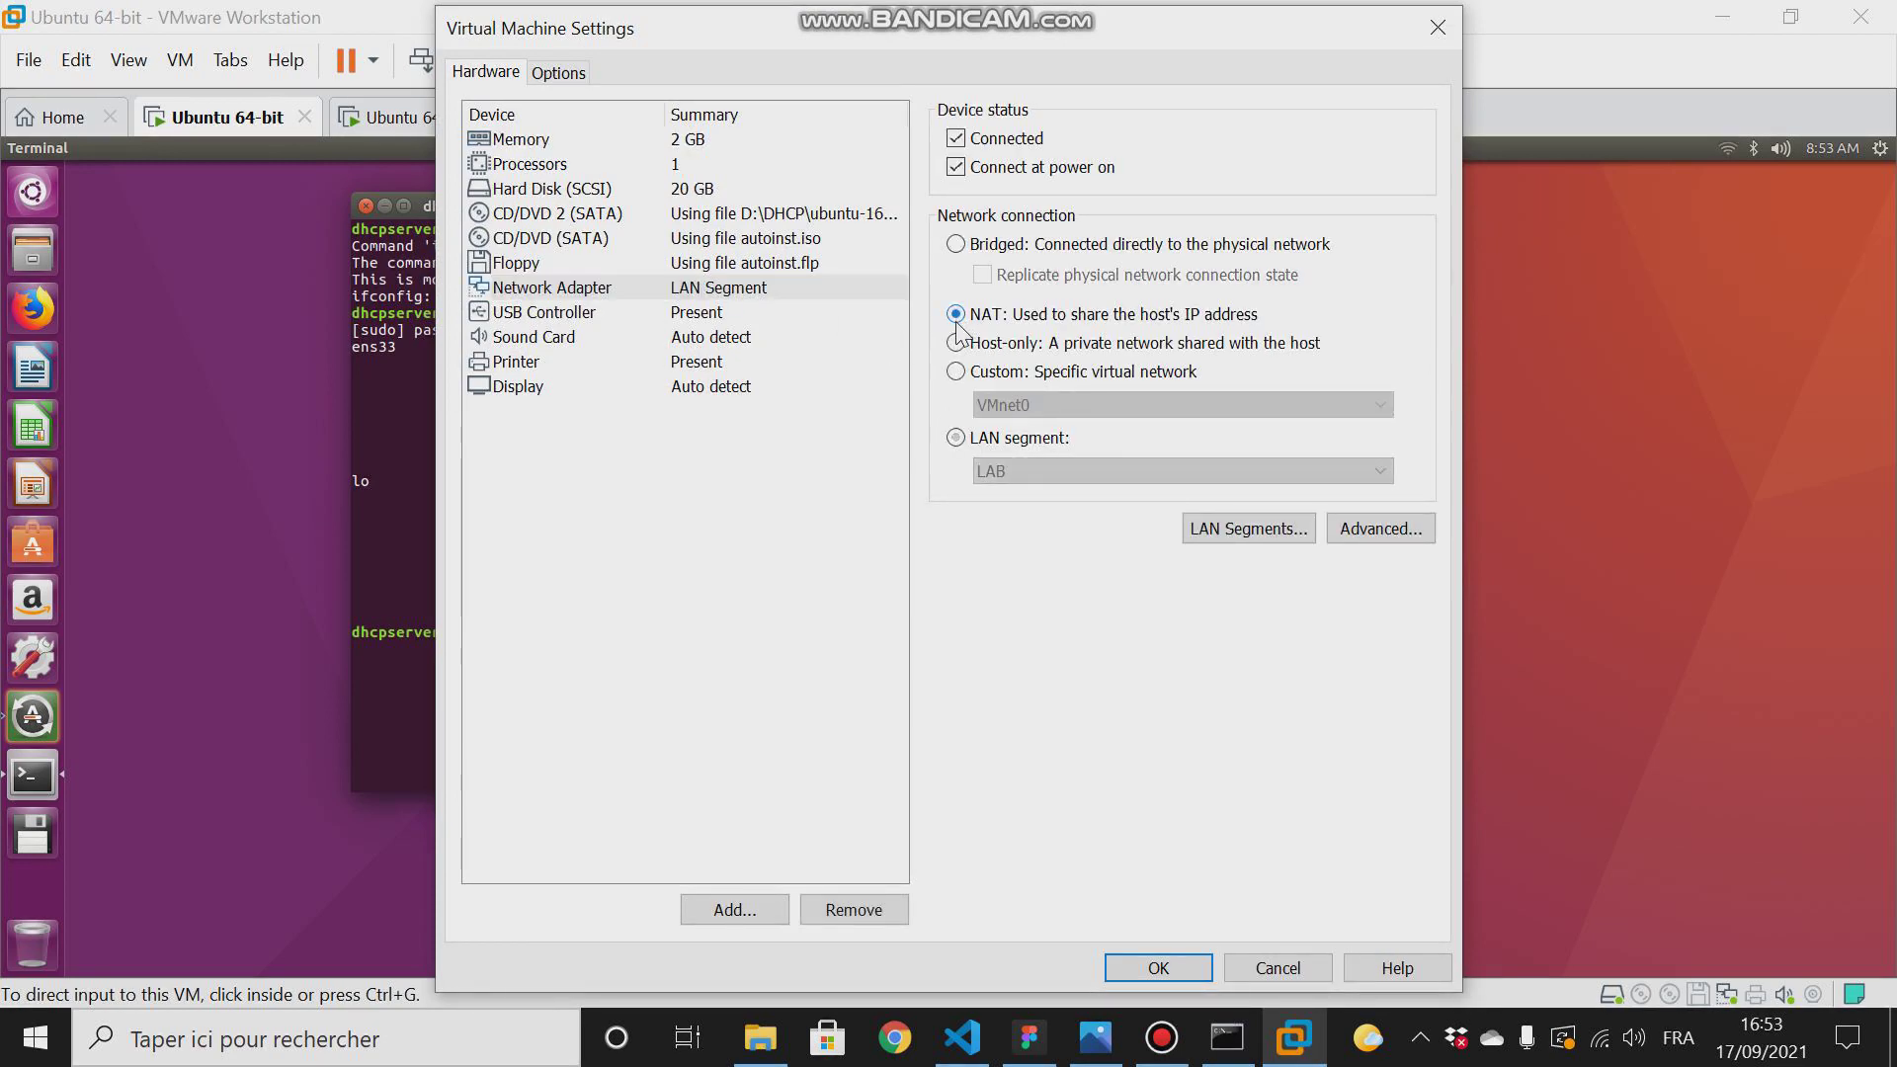
click(1228, 533)
click(1138, 668)
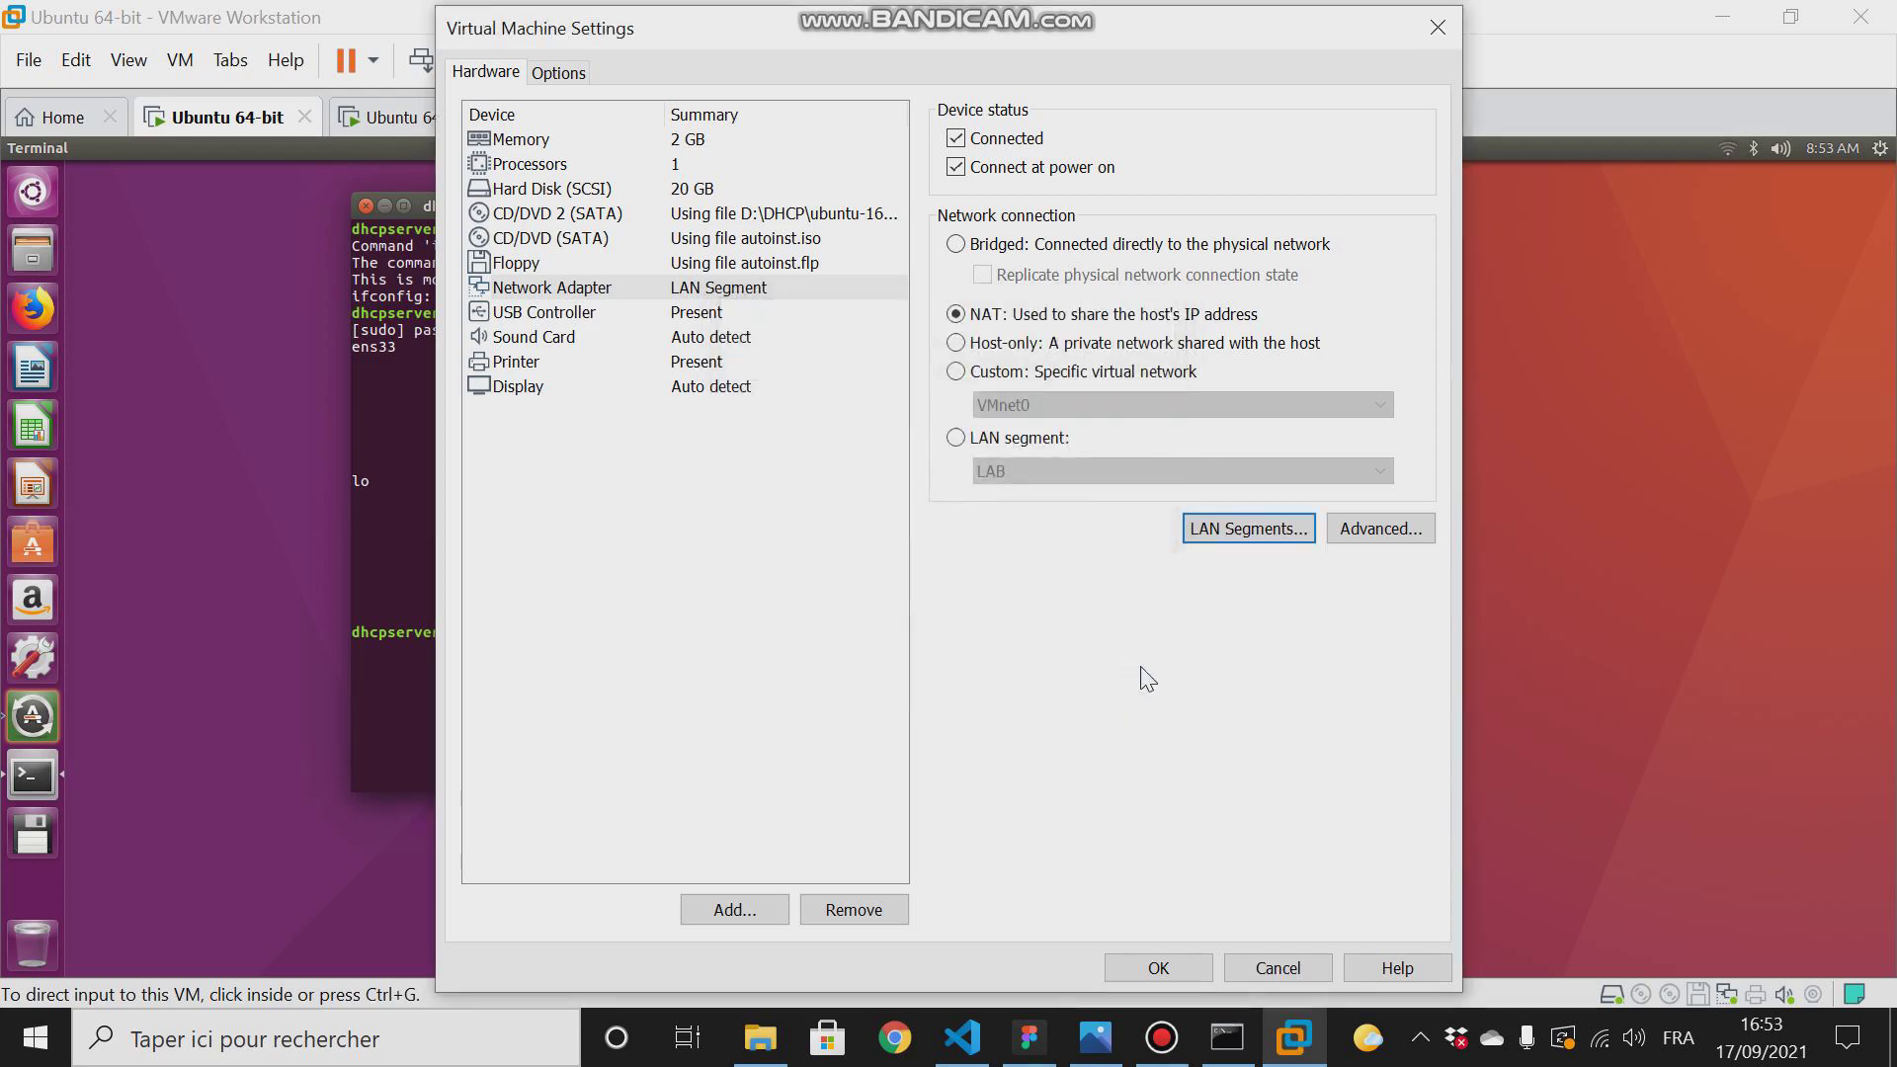
click(1136, 969)
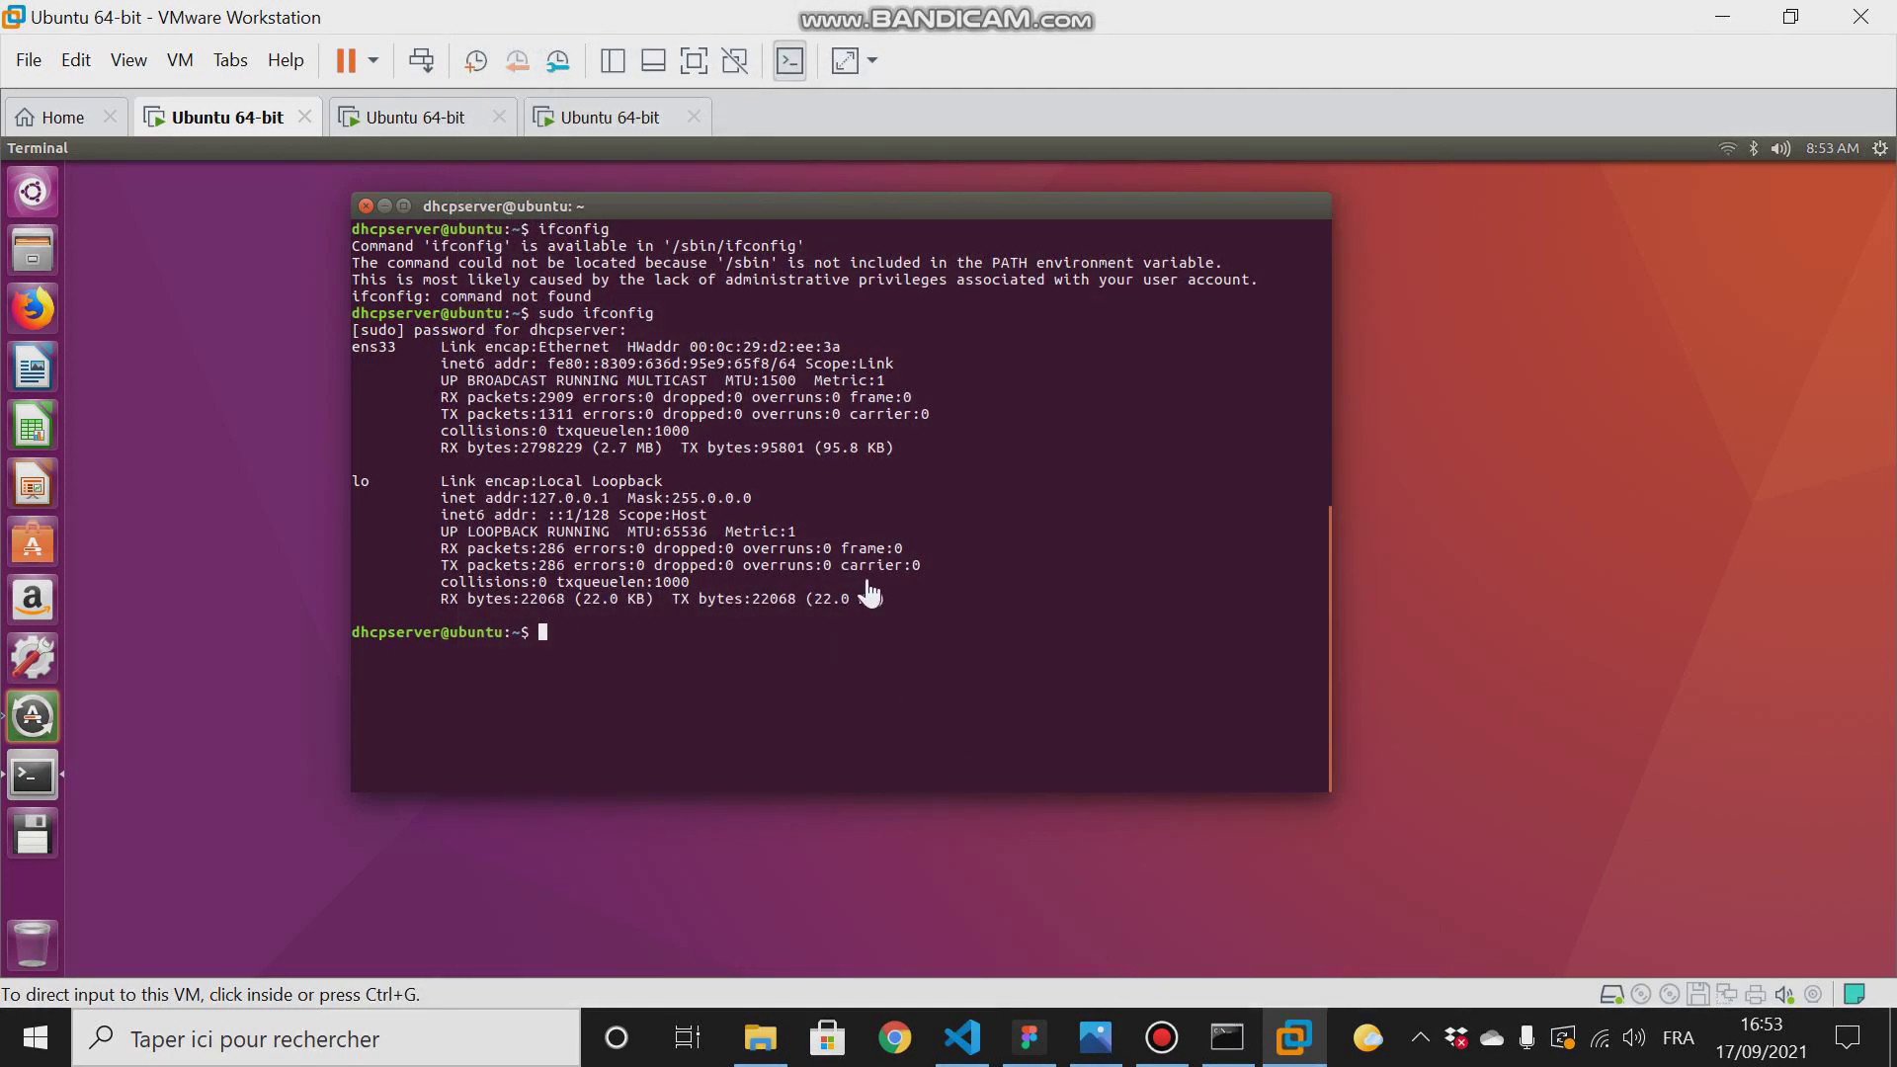
- Check the available wired connection in the DHCP server guest's network list and close the list
click(650, 632)
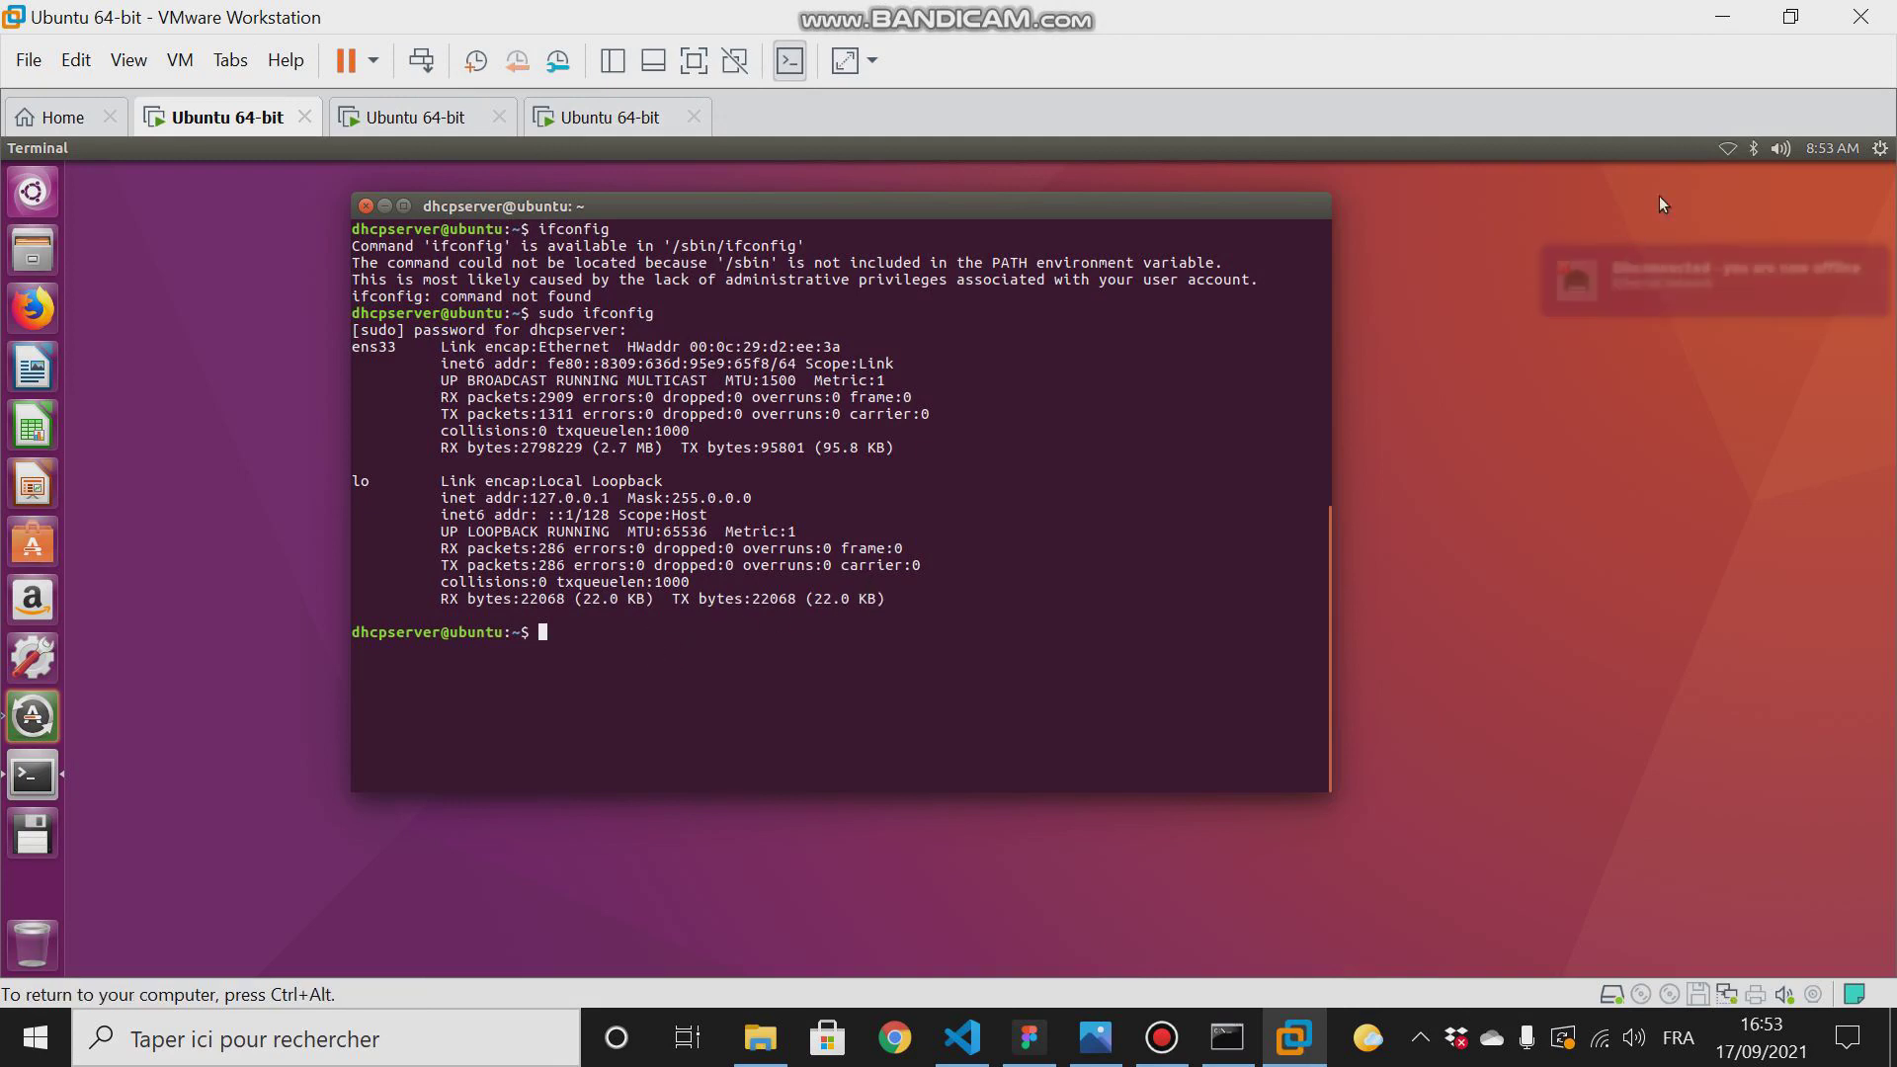
click(1728, 149)
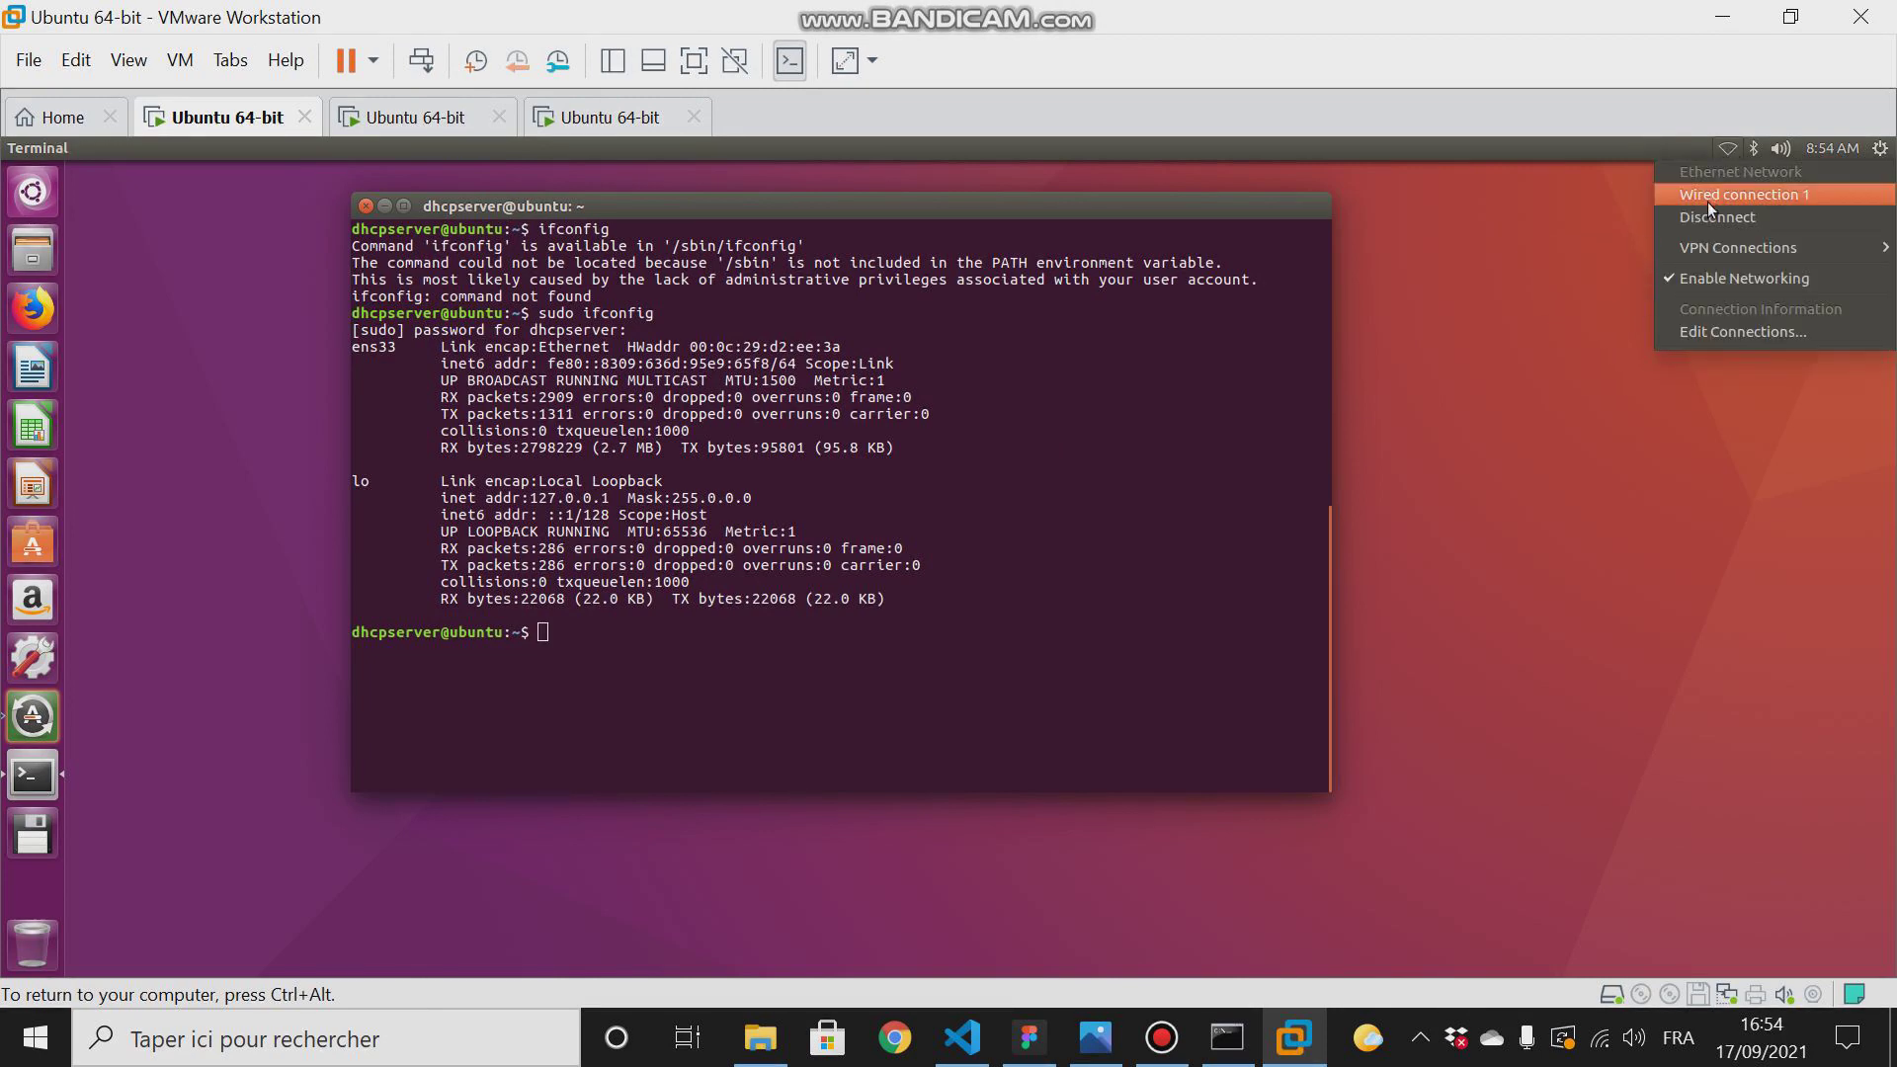
click(1504, 208)
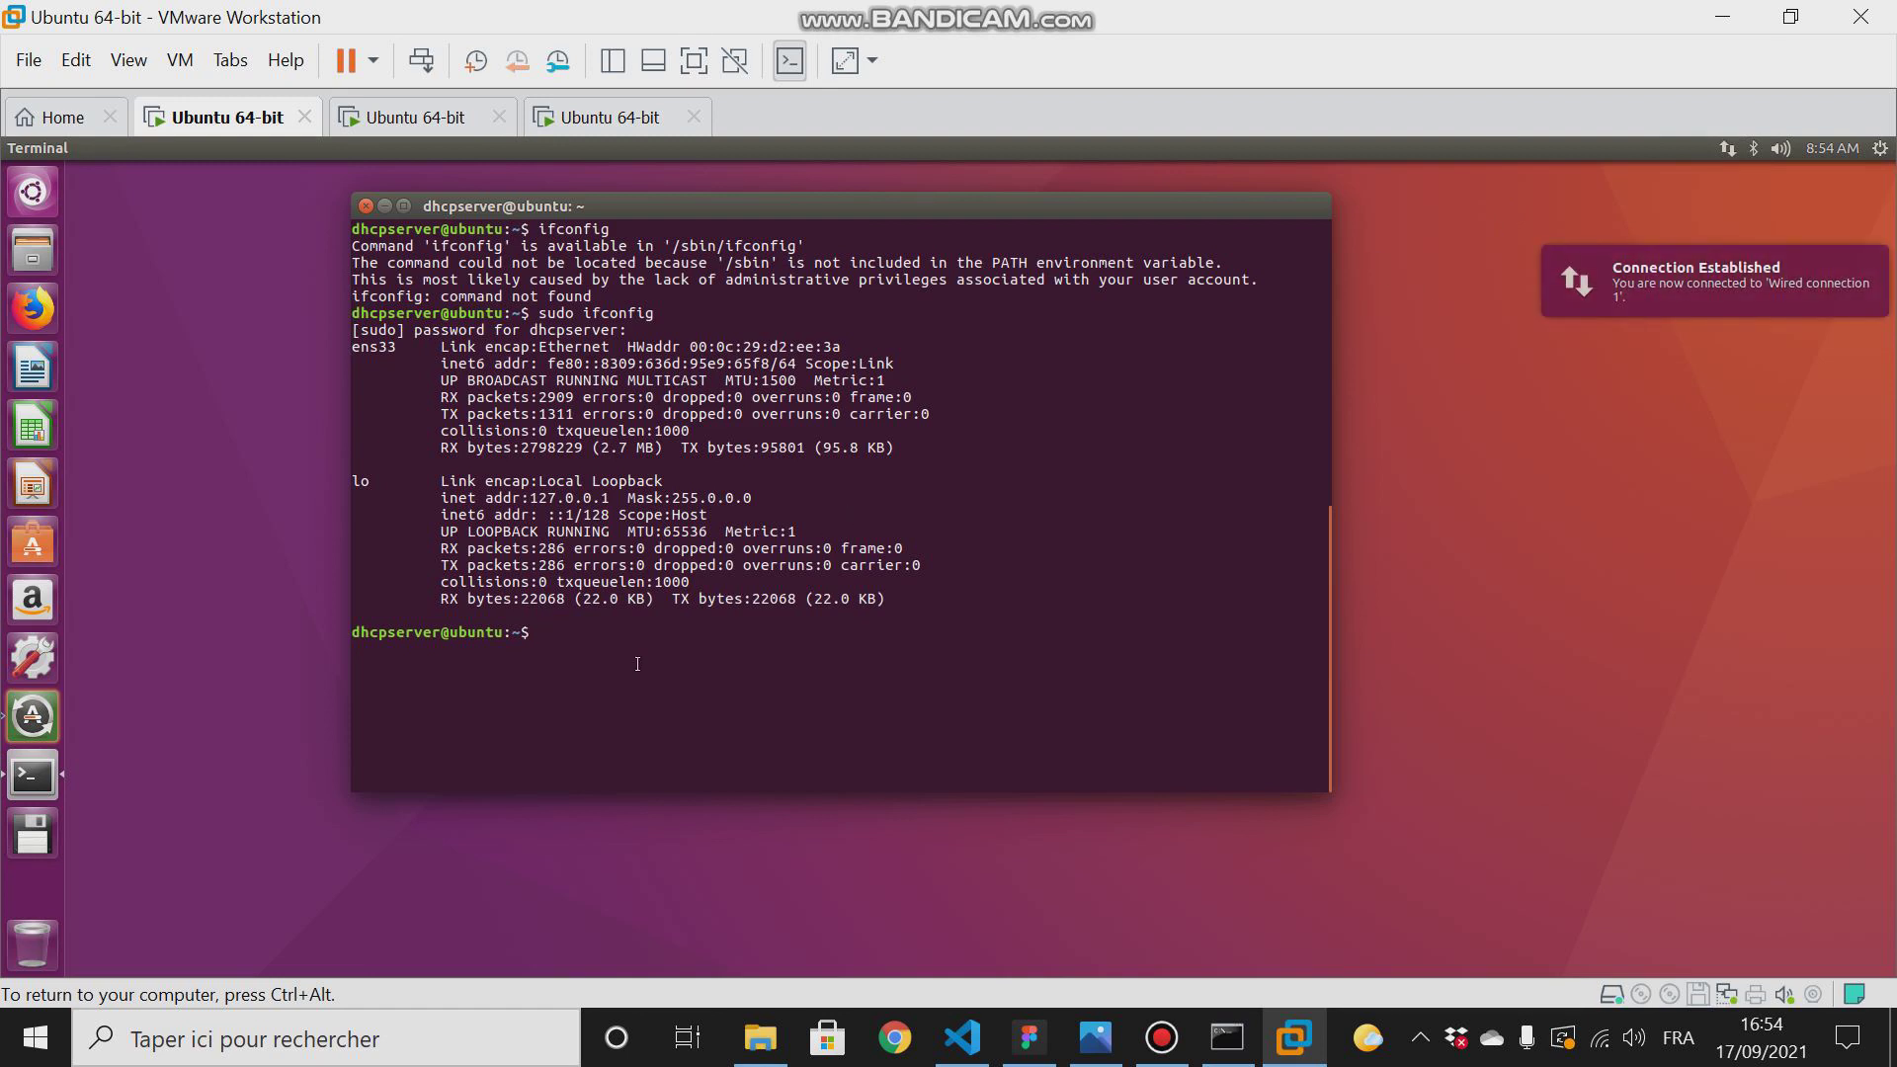
- List the network interfaces with ifconfig, repeat it as sudo ifconfig, and highlight the IPv4 address of ens33
text(ifconfig)
key(Return)
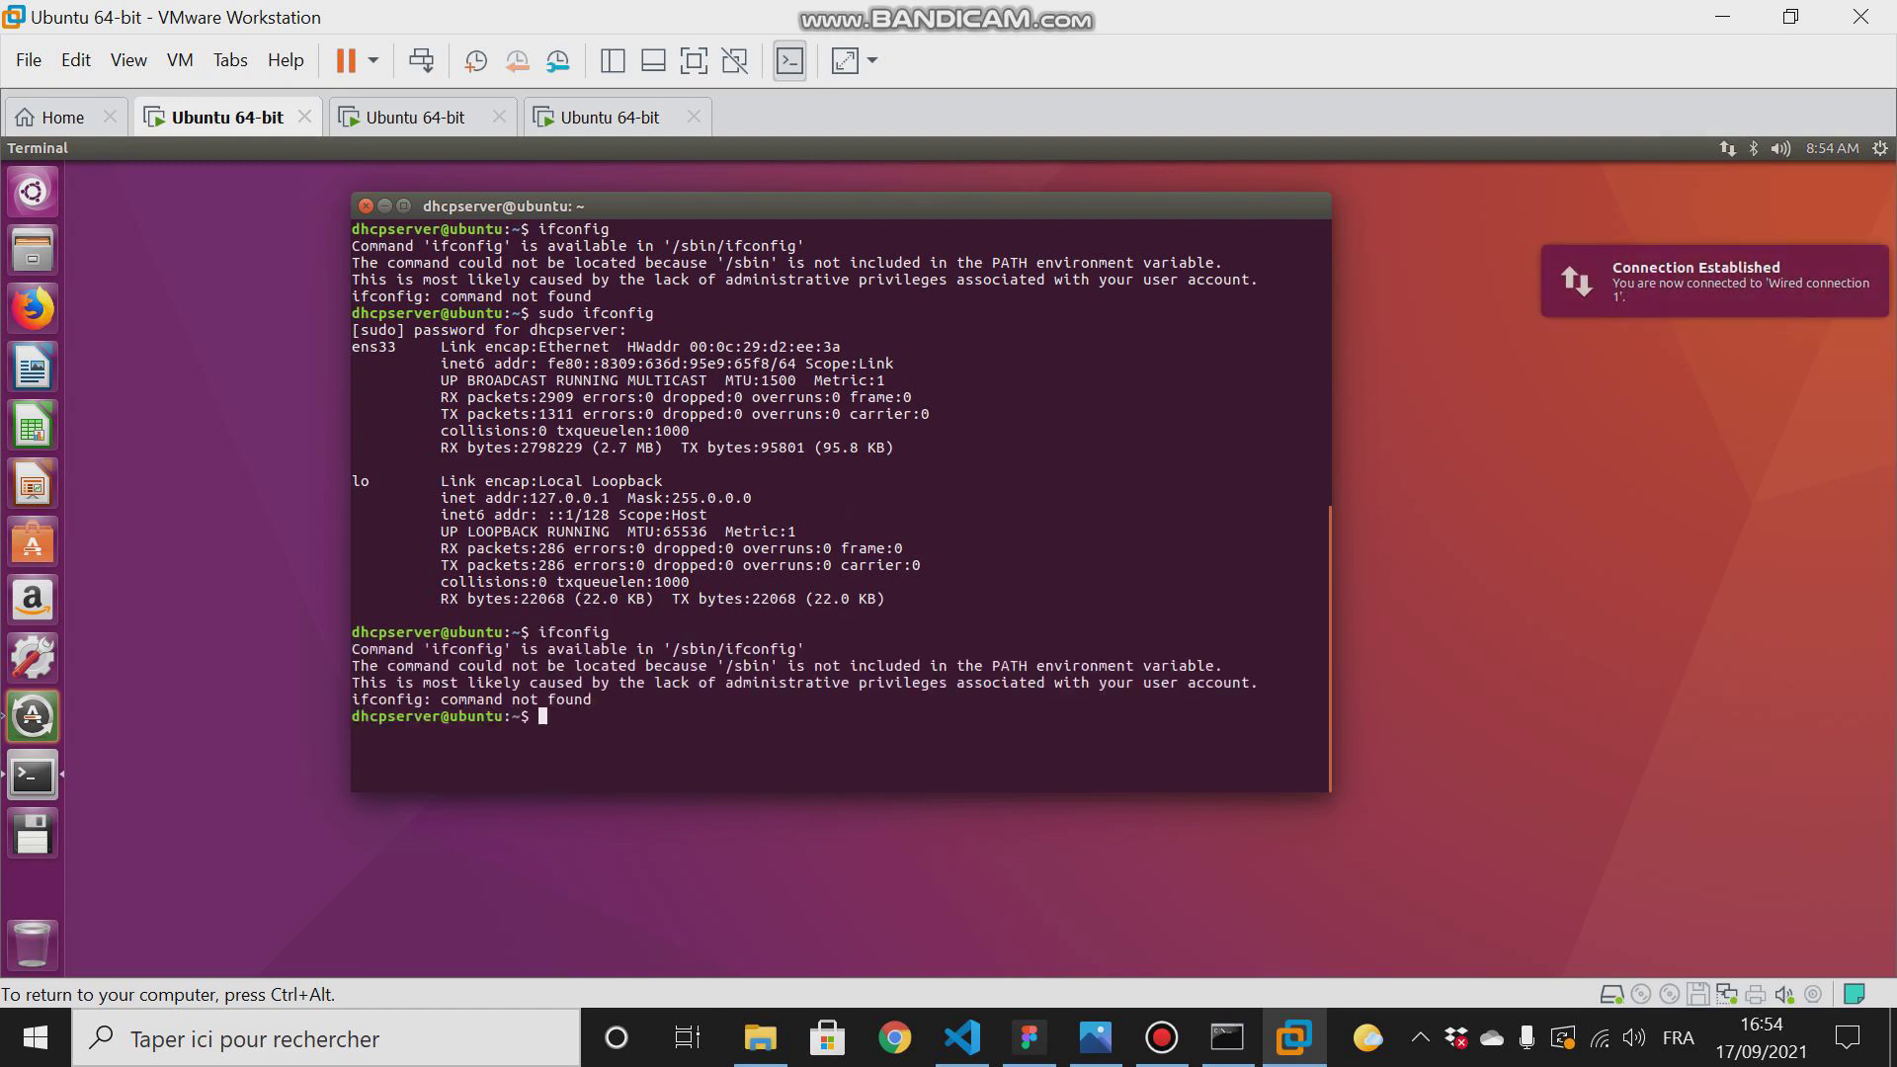
key(Up)
key(Home)
text(sudo)
key(Return)
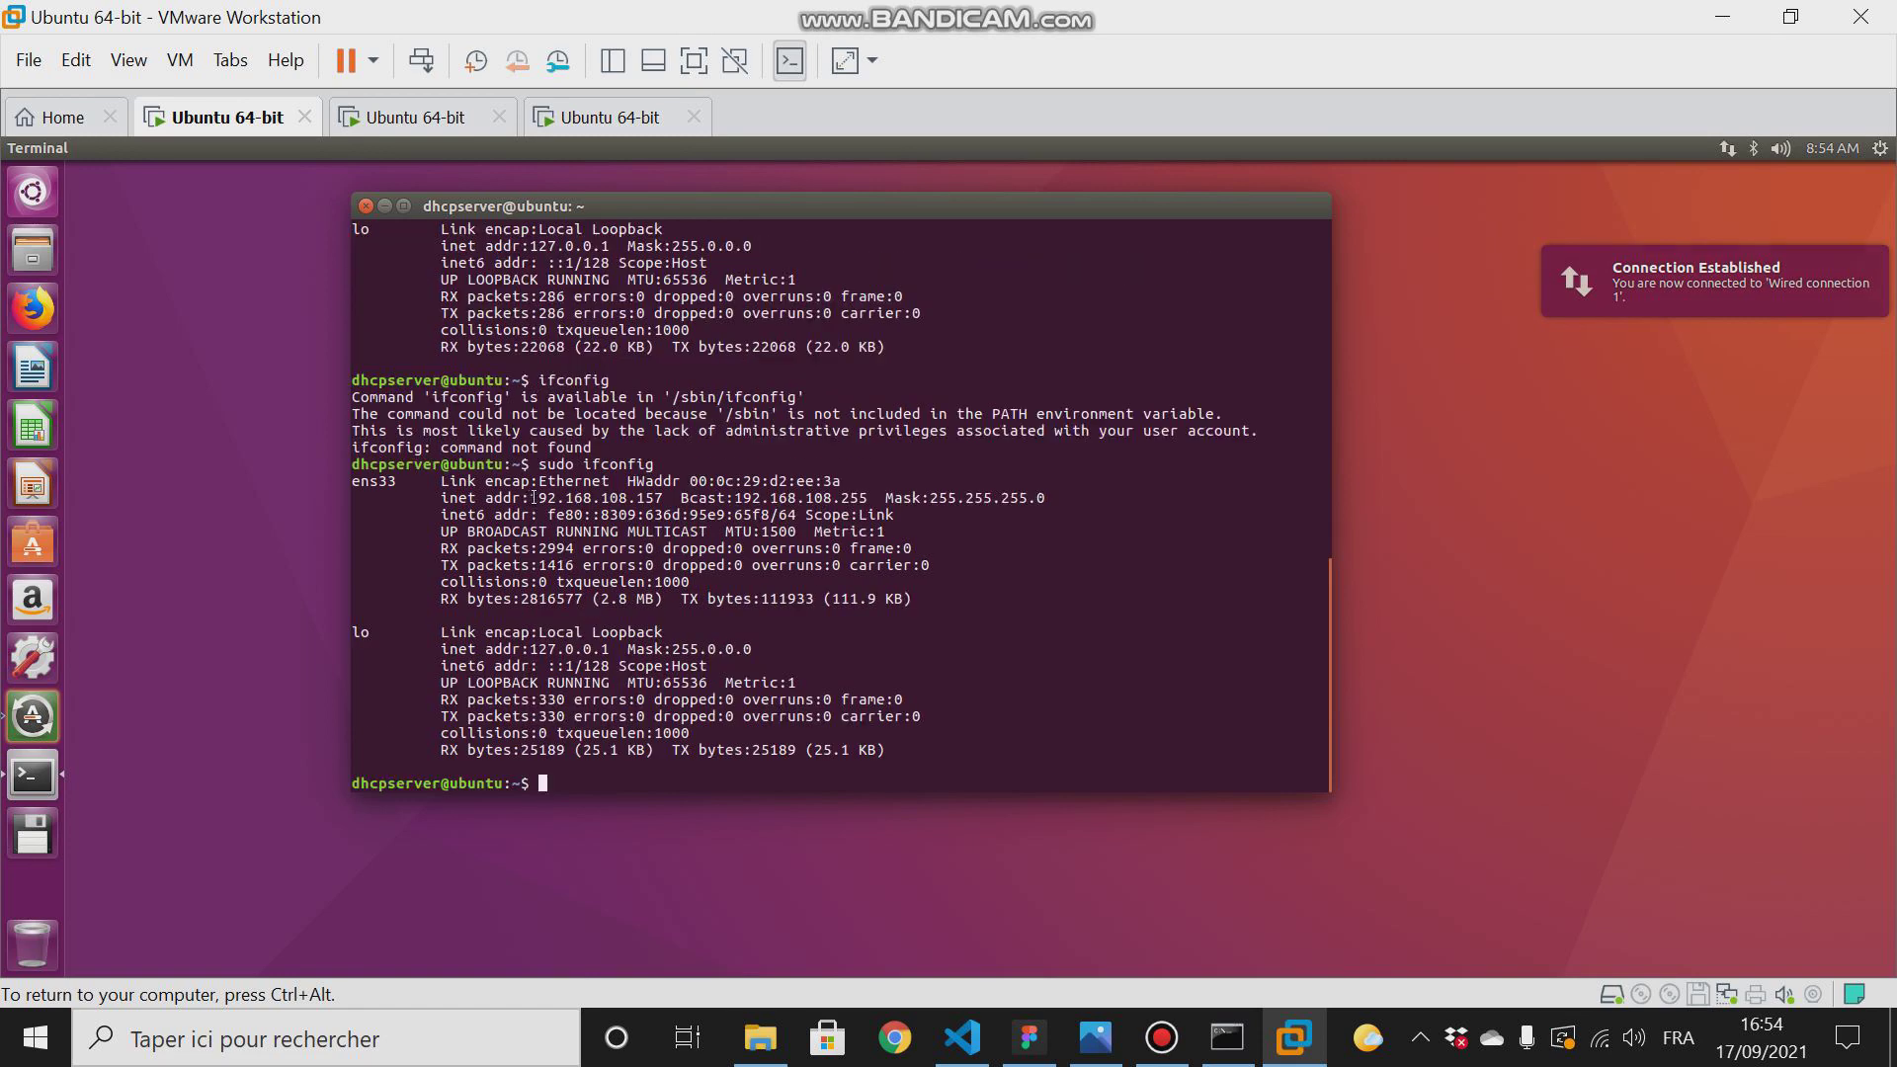
drag(529, 498, 660, 498)
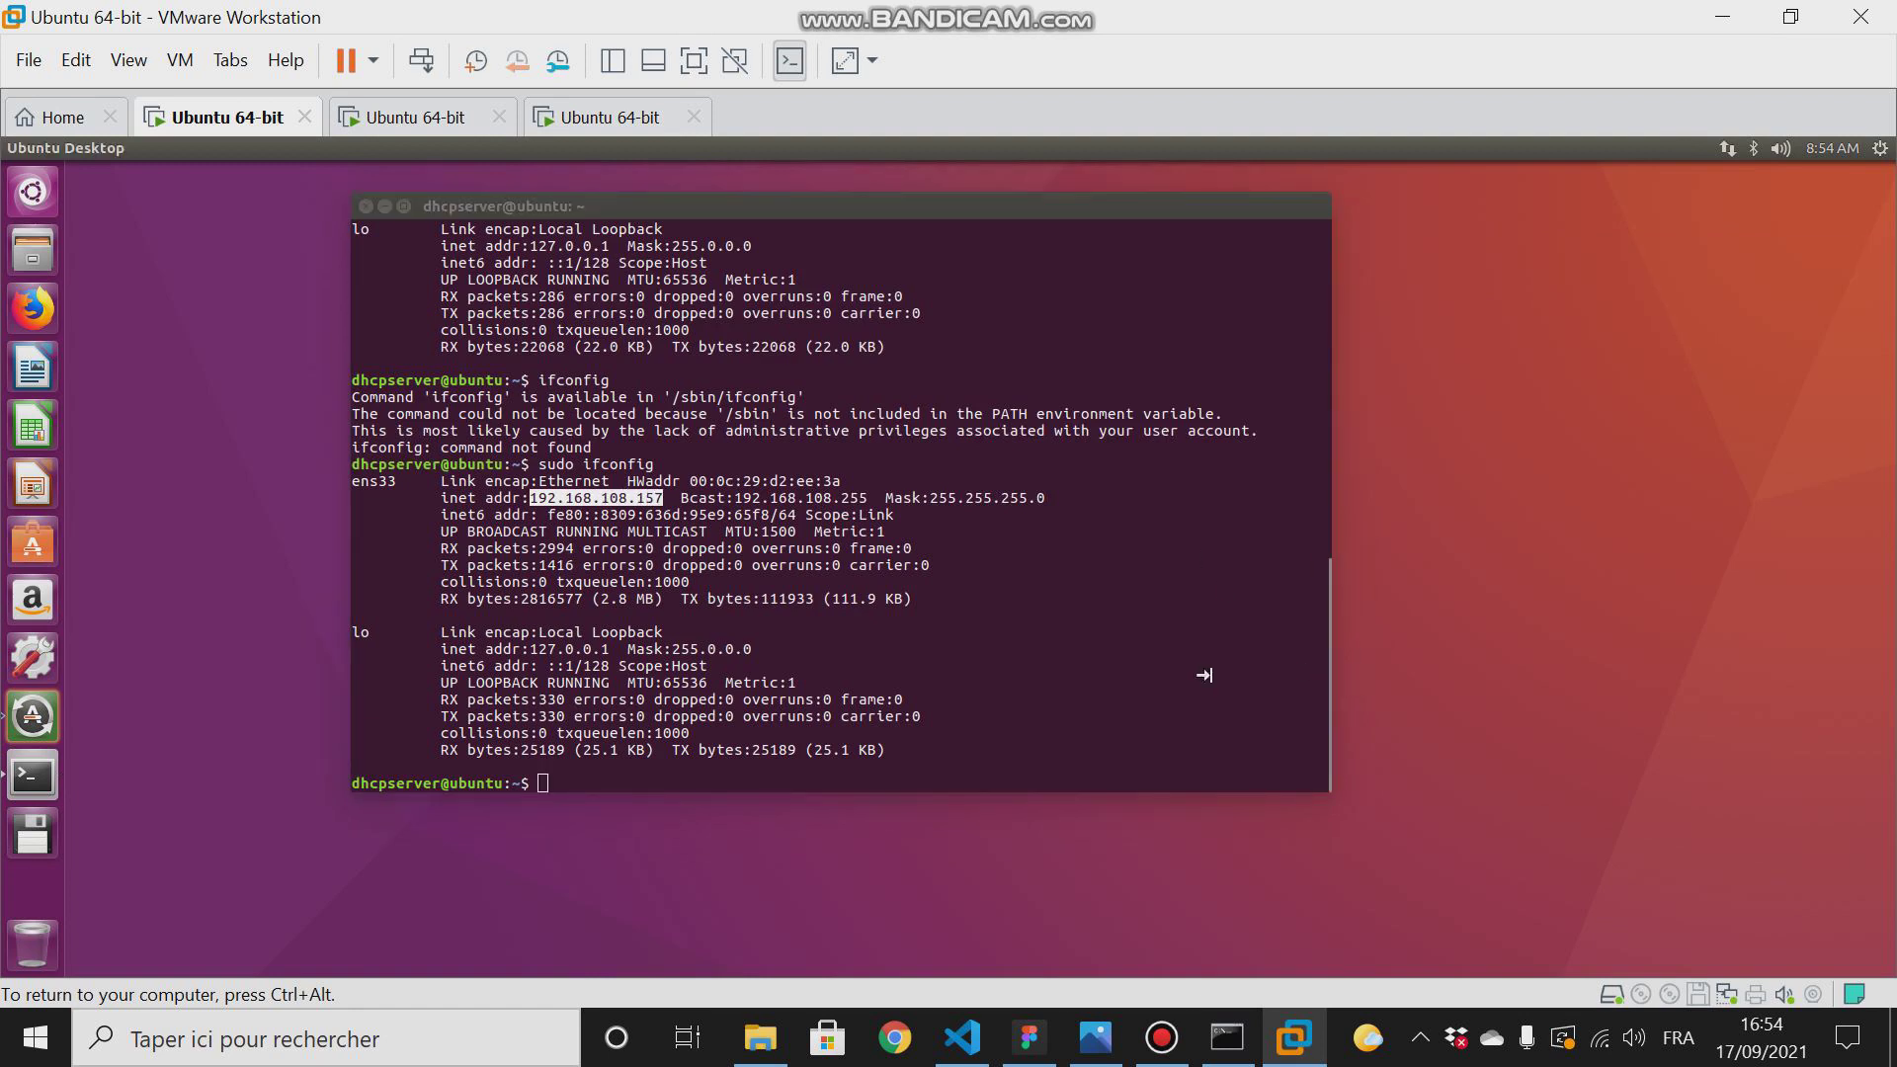
- Clear the terminal output with the clear command
click(1073, 705)
text(cl)
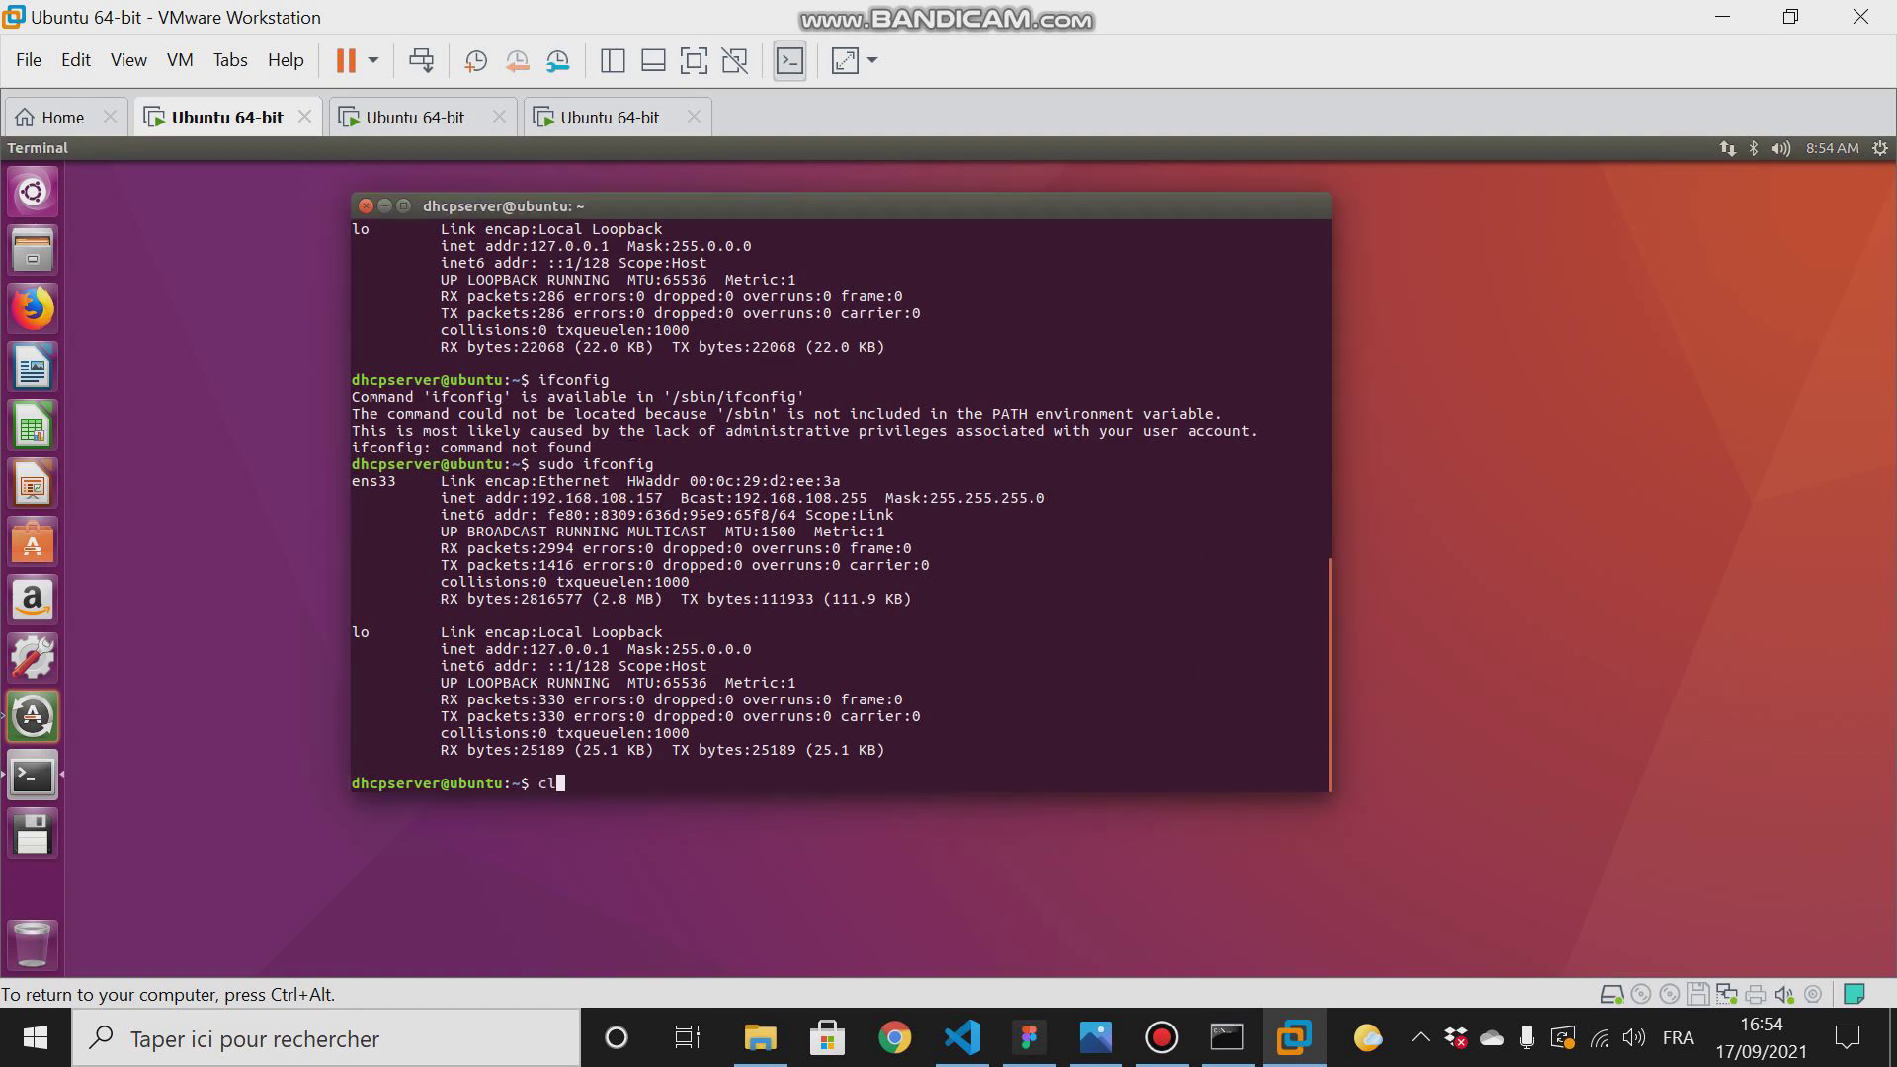
text(ear)
key(Return)
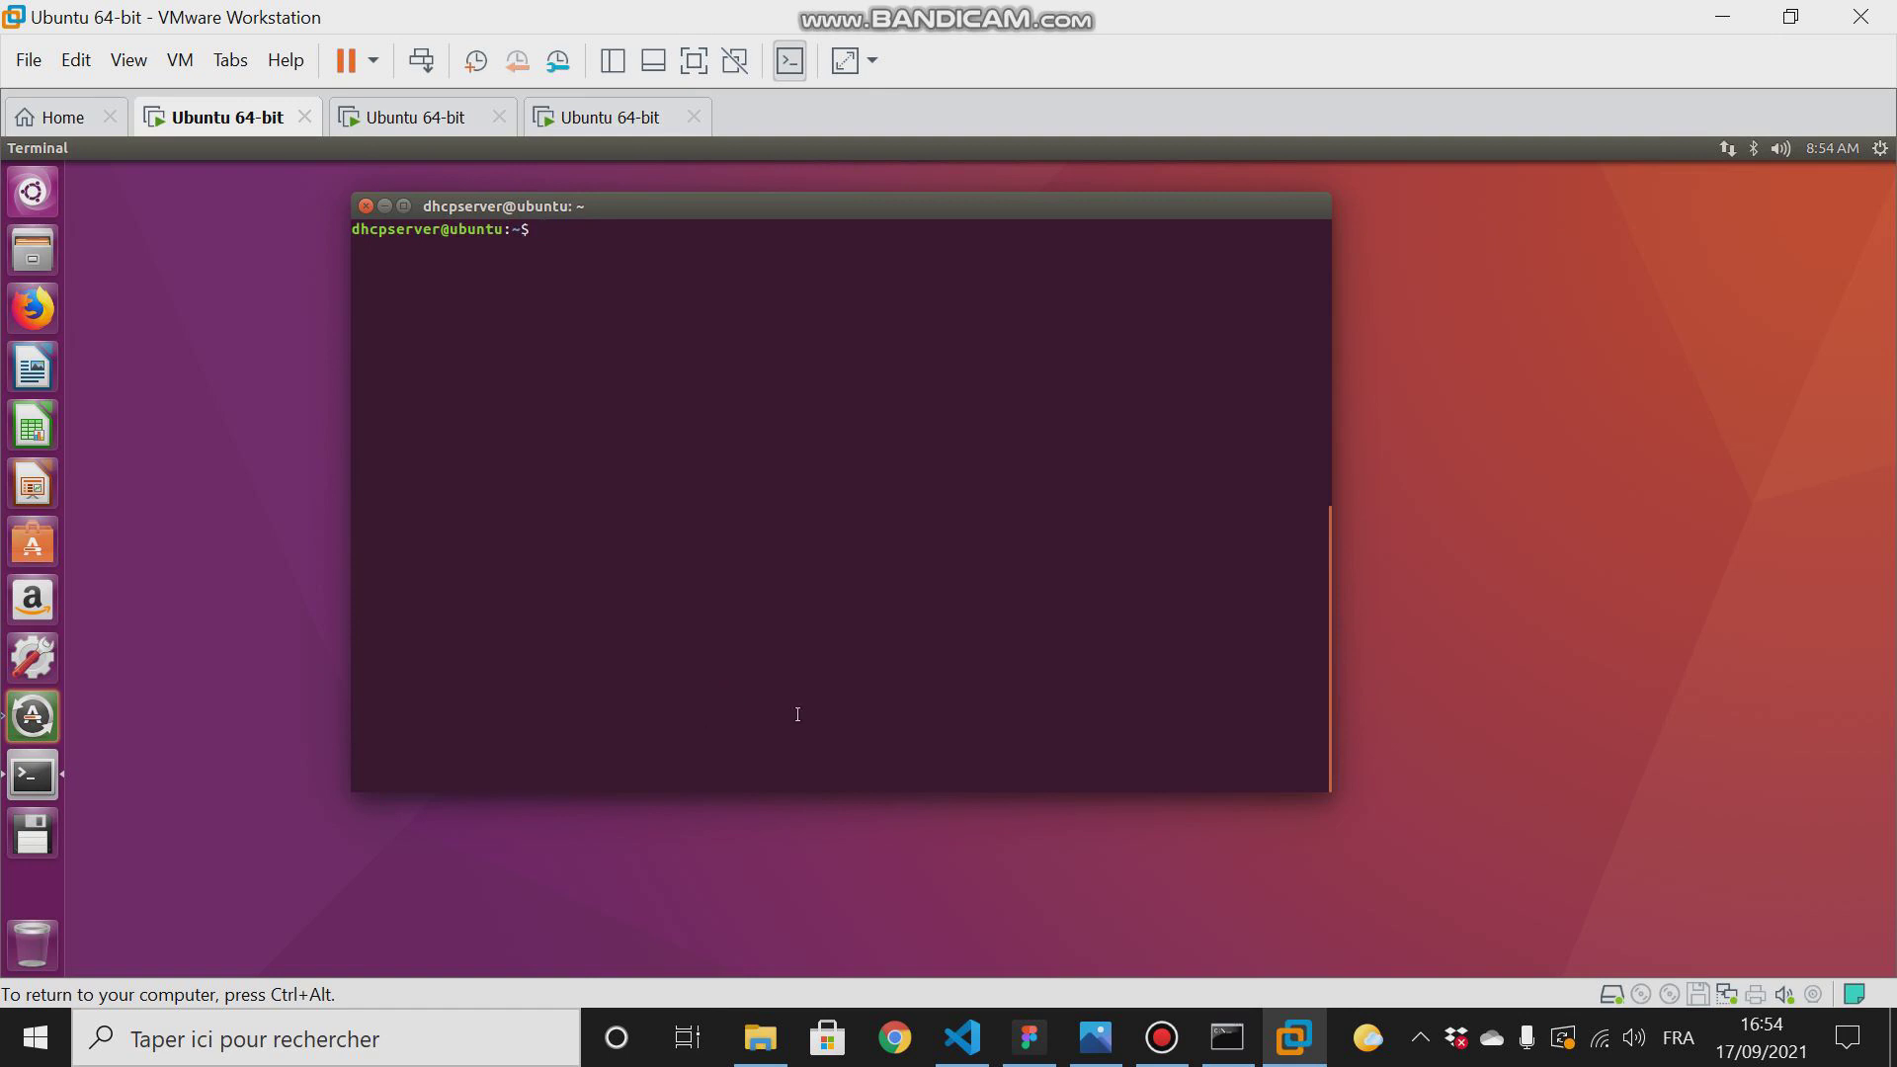
- Switch to Visual Studio Code, copy "sudo apt-get install isc-dhcp-server" from README.md, and try to paste it into the Ubuntu terminal
click(961, 1032)
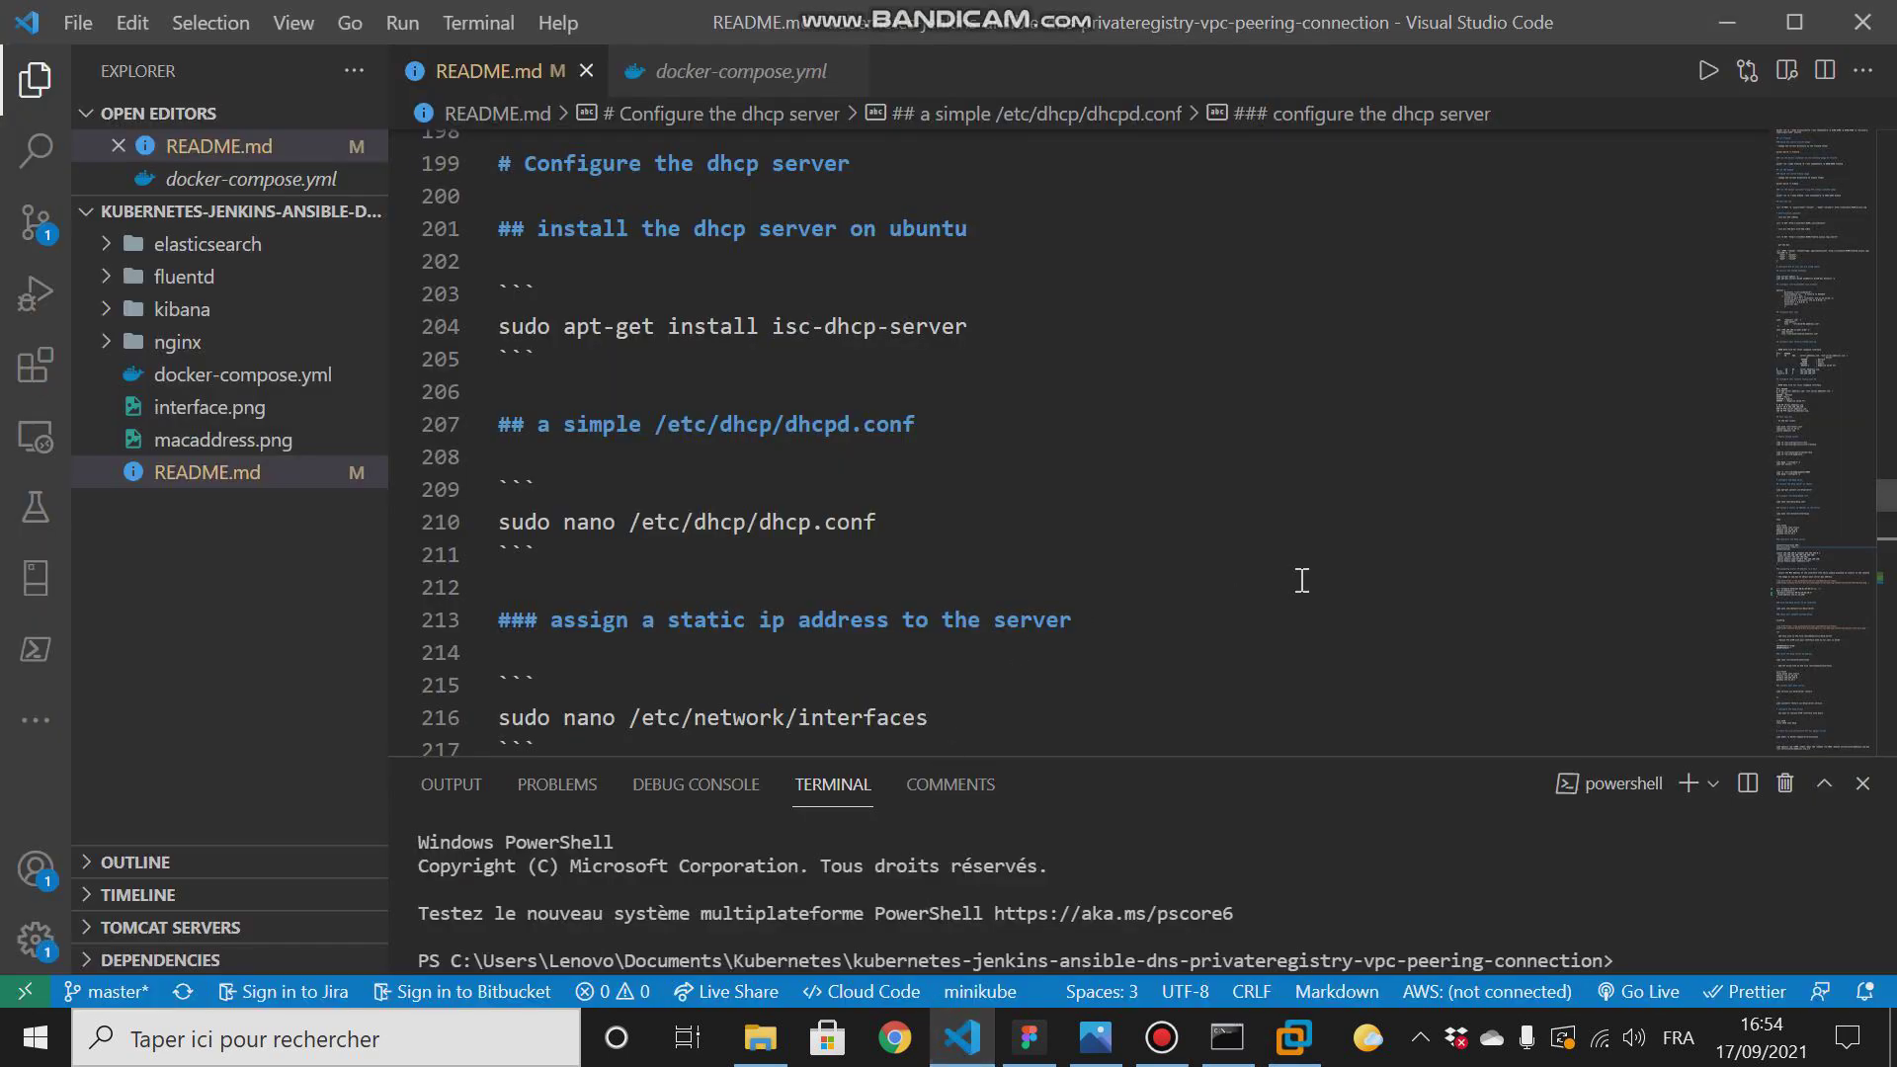
drag(996, 331, 496, 323)
right_click(613, 318)
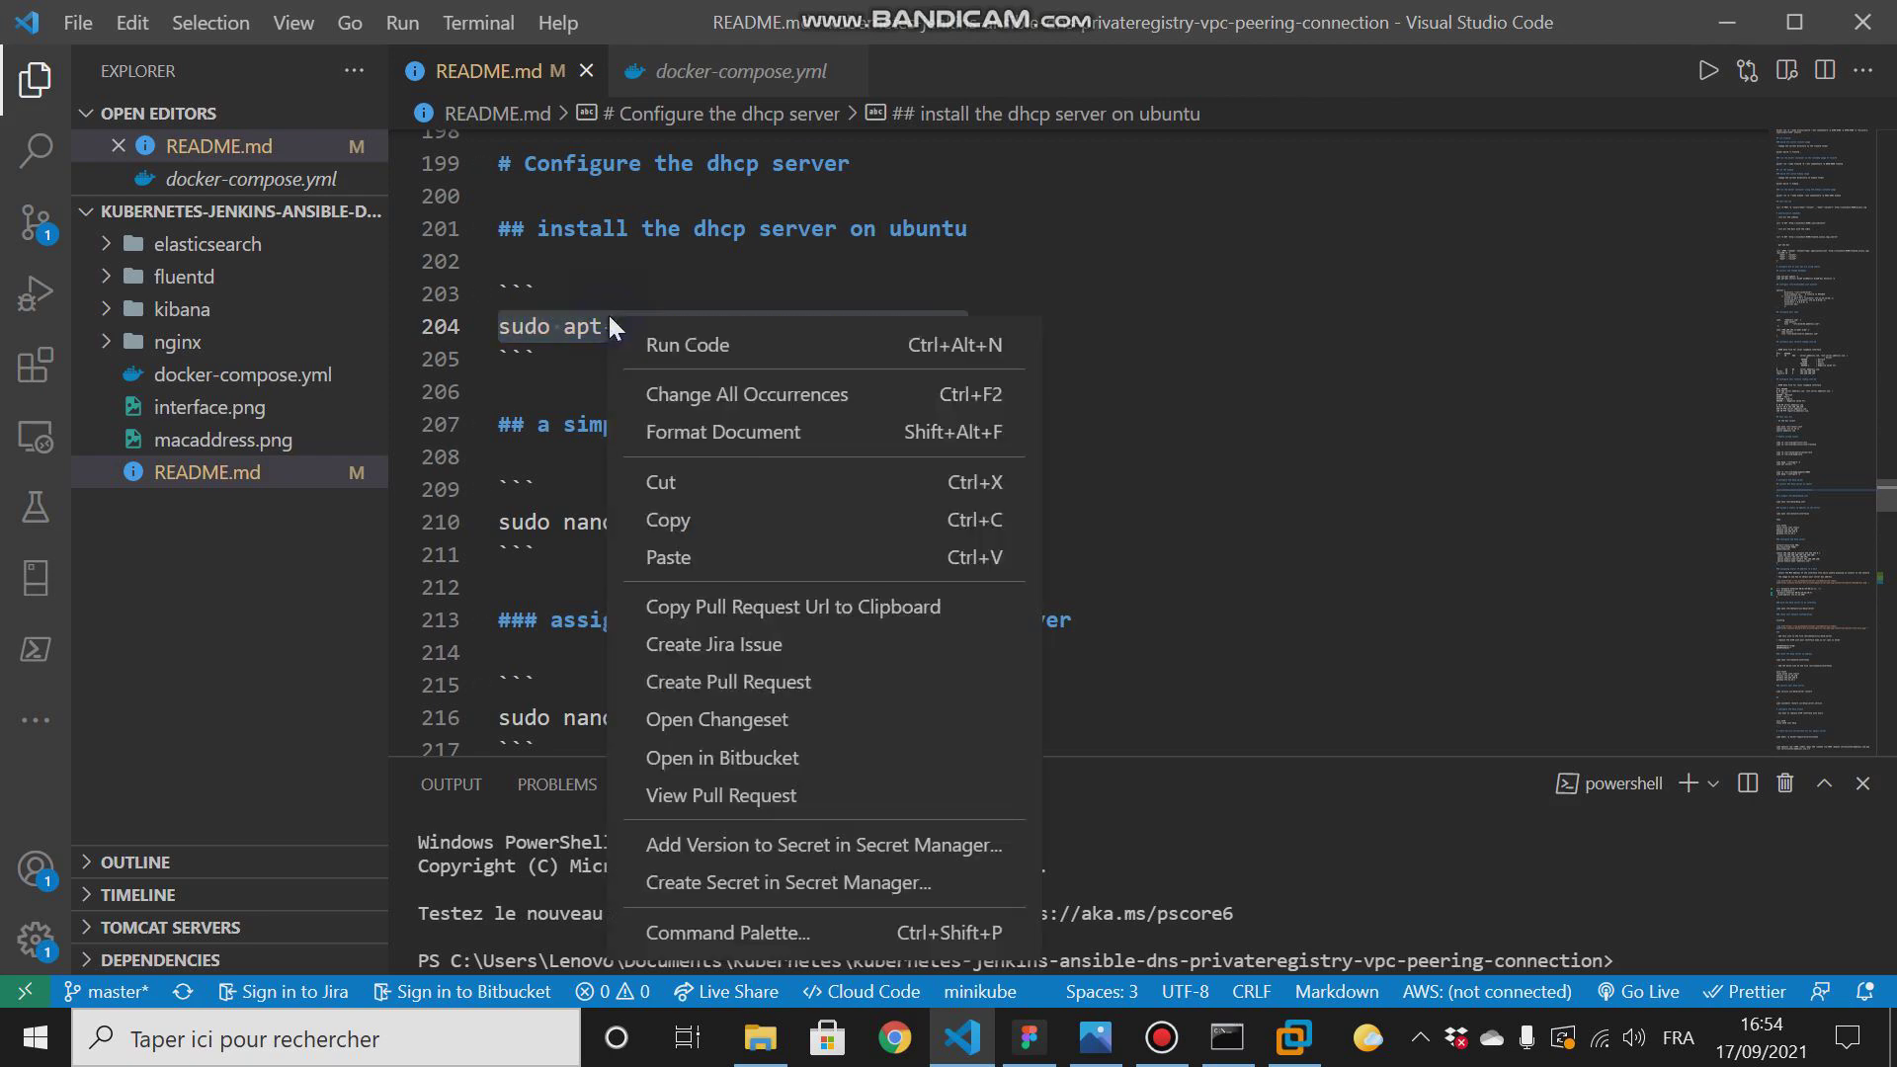
click(668, 520)
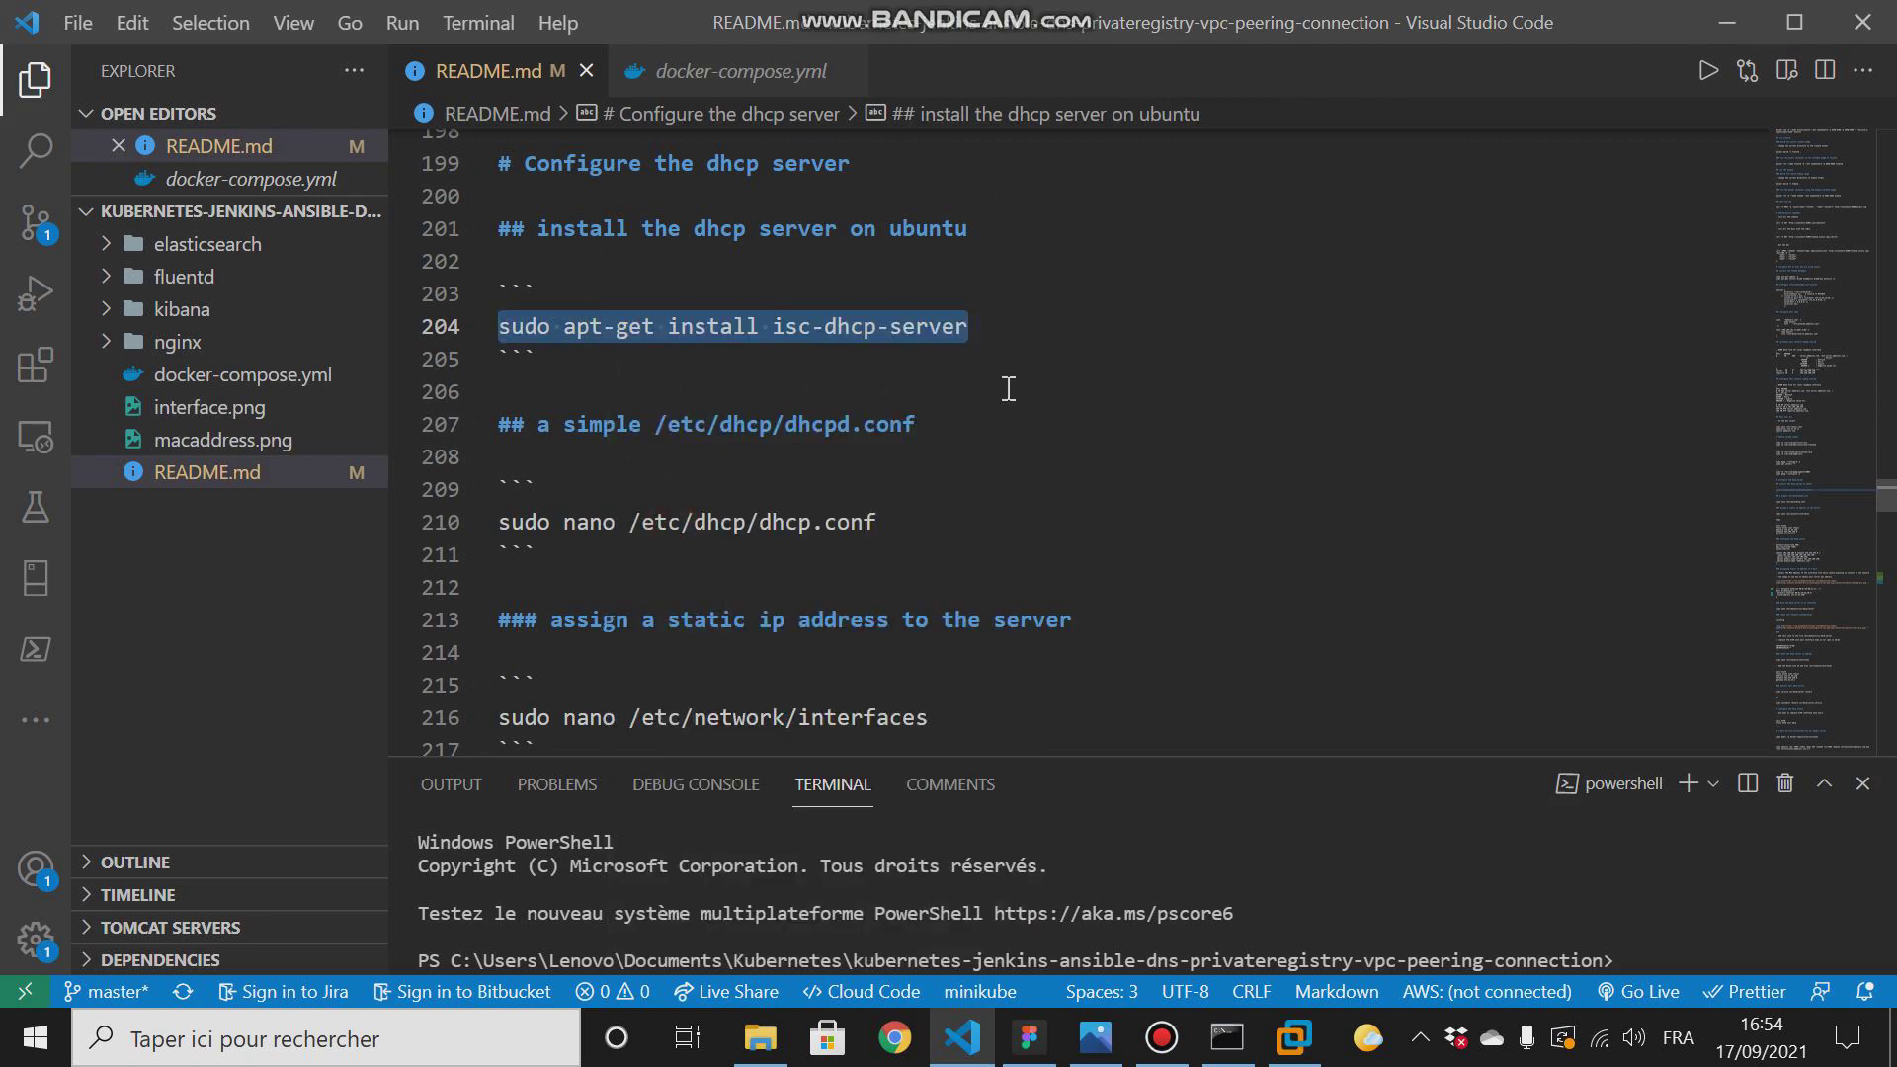
click(1727, 22)
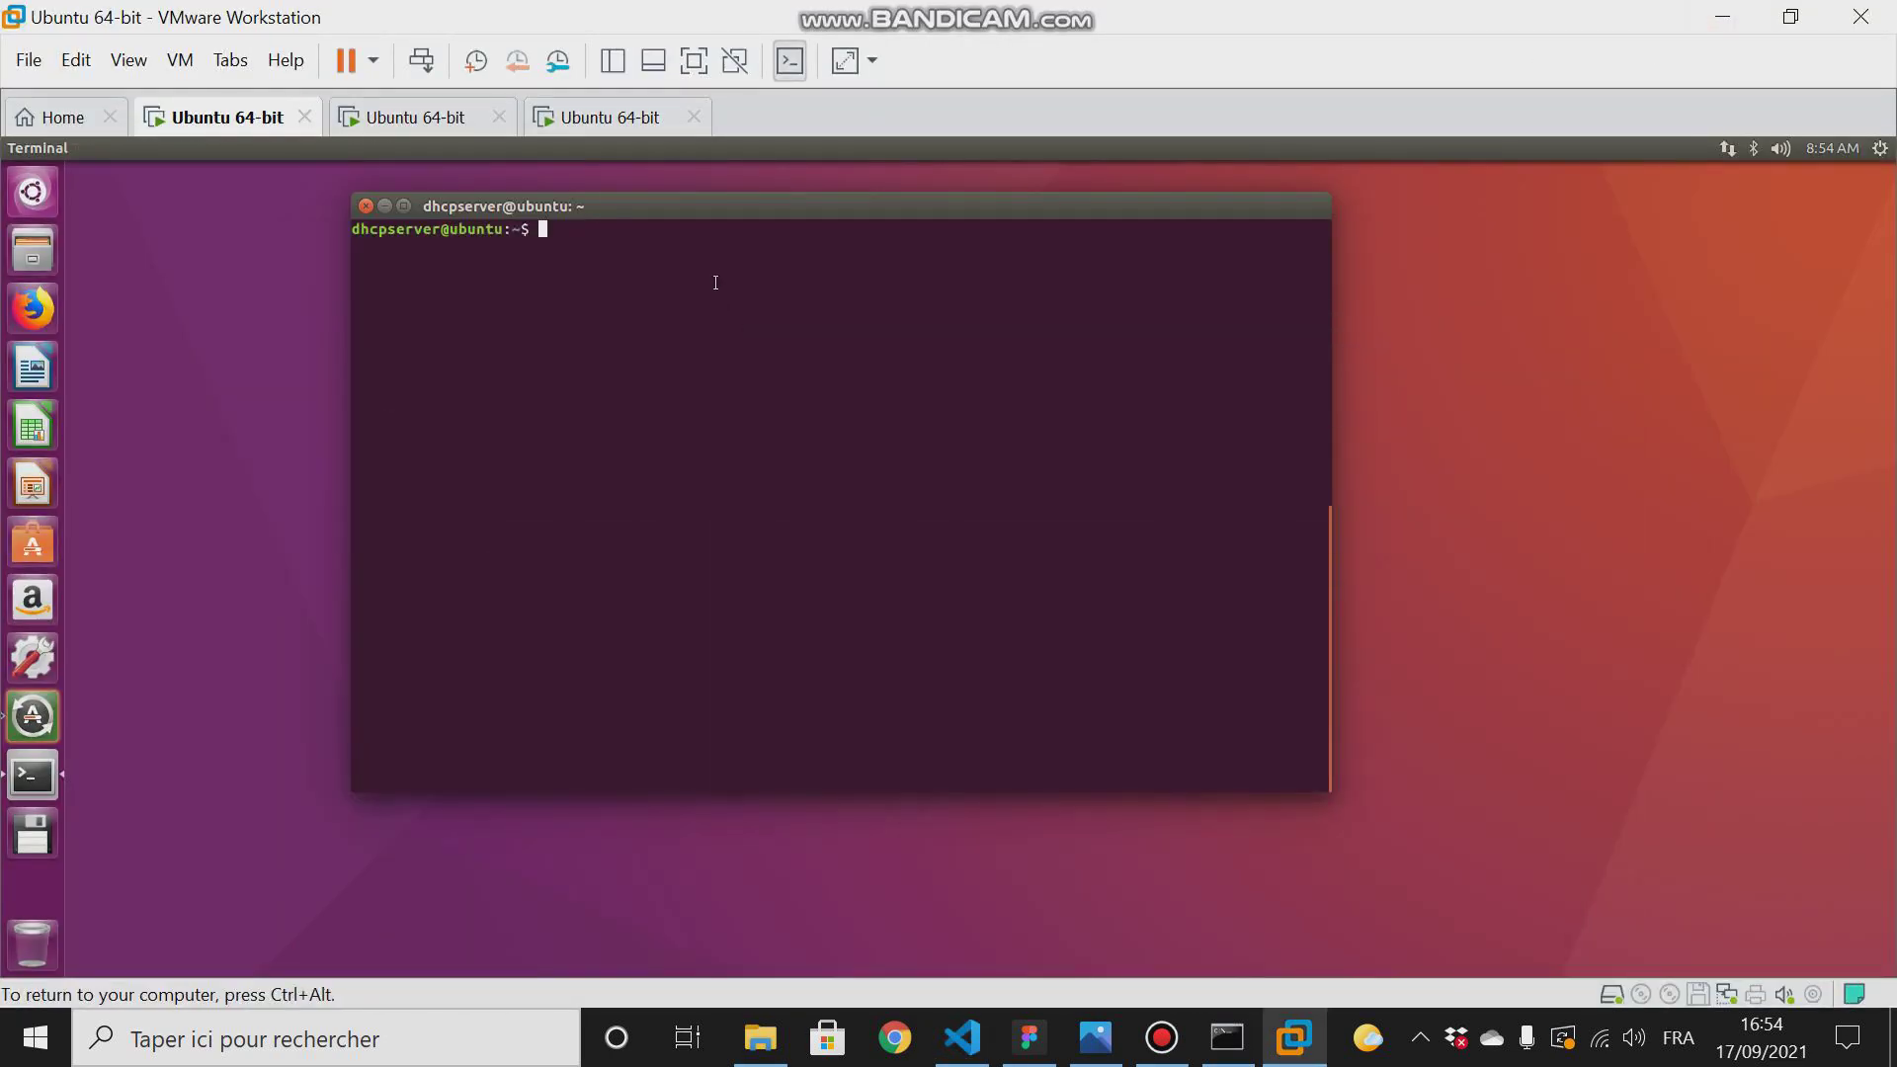
right_click(713, 276)
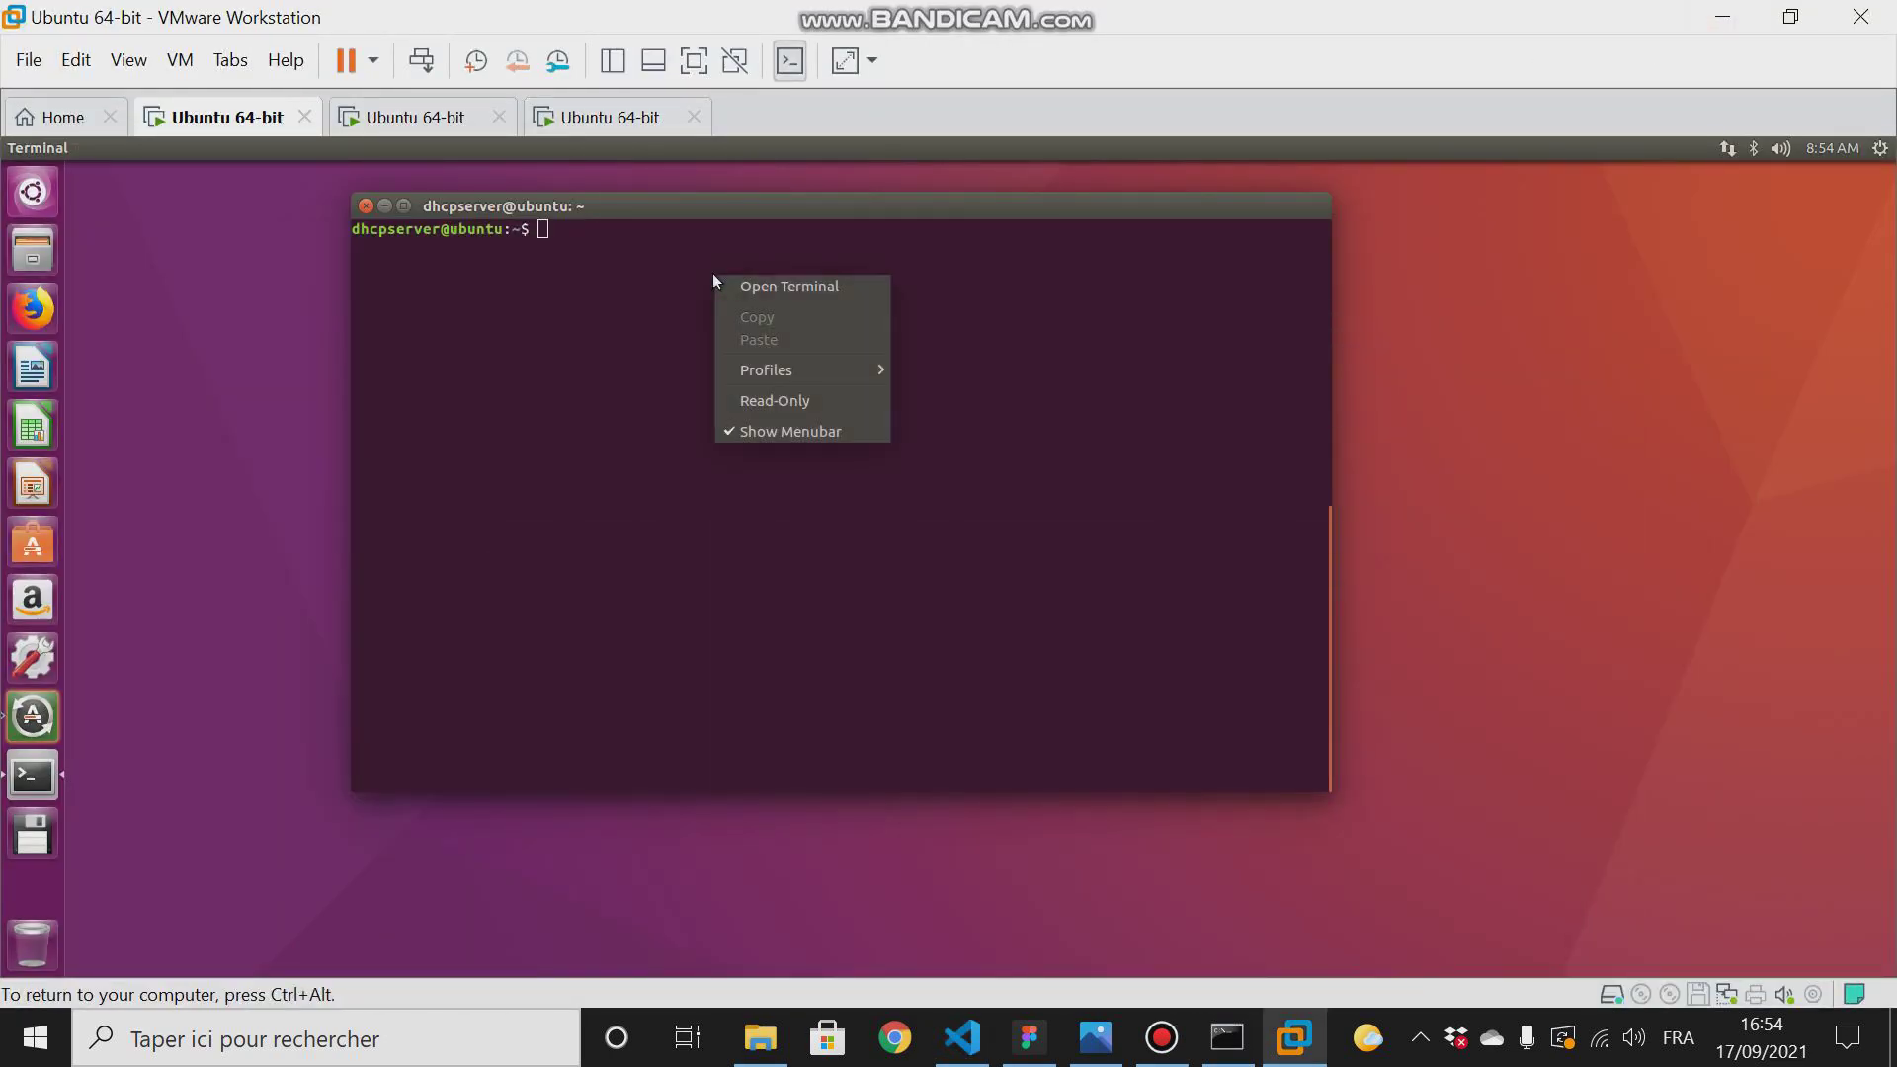
right_click(569, 235)
right_click(569, 236)
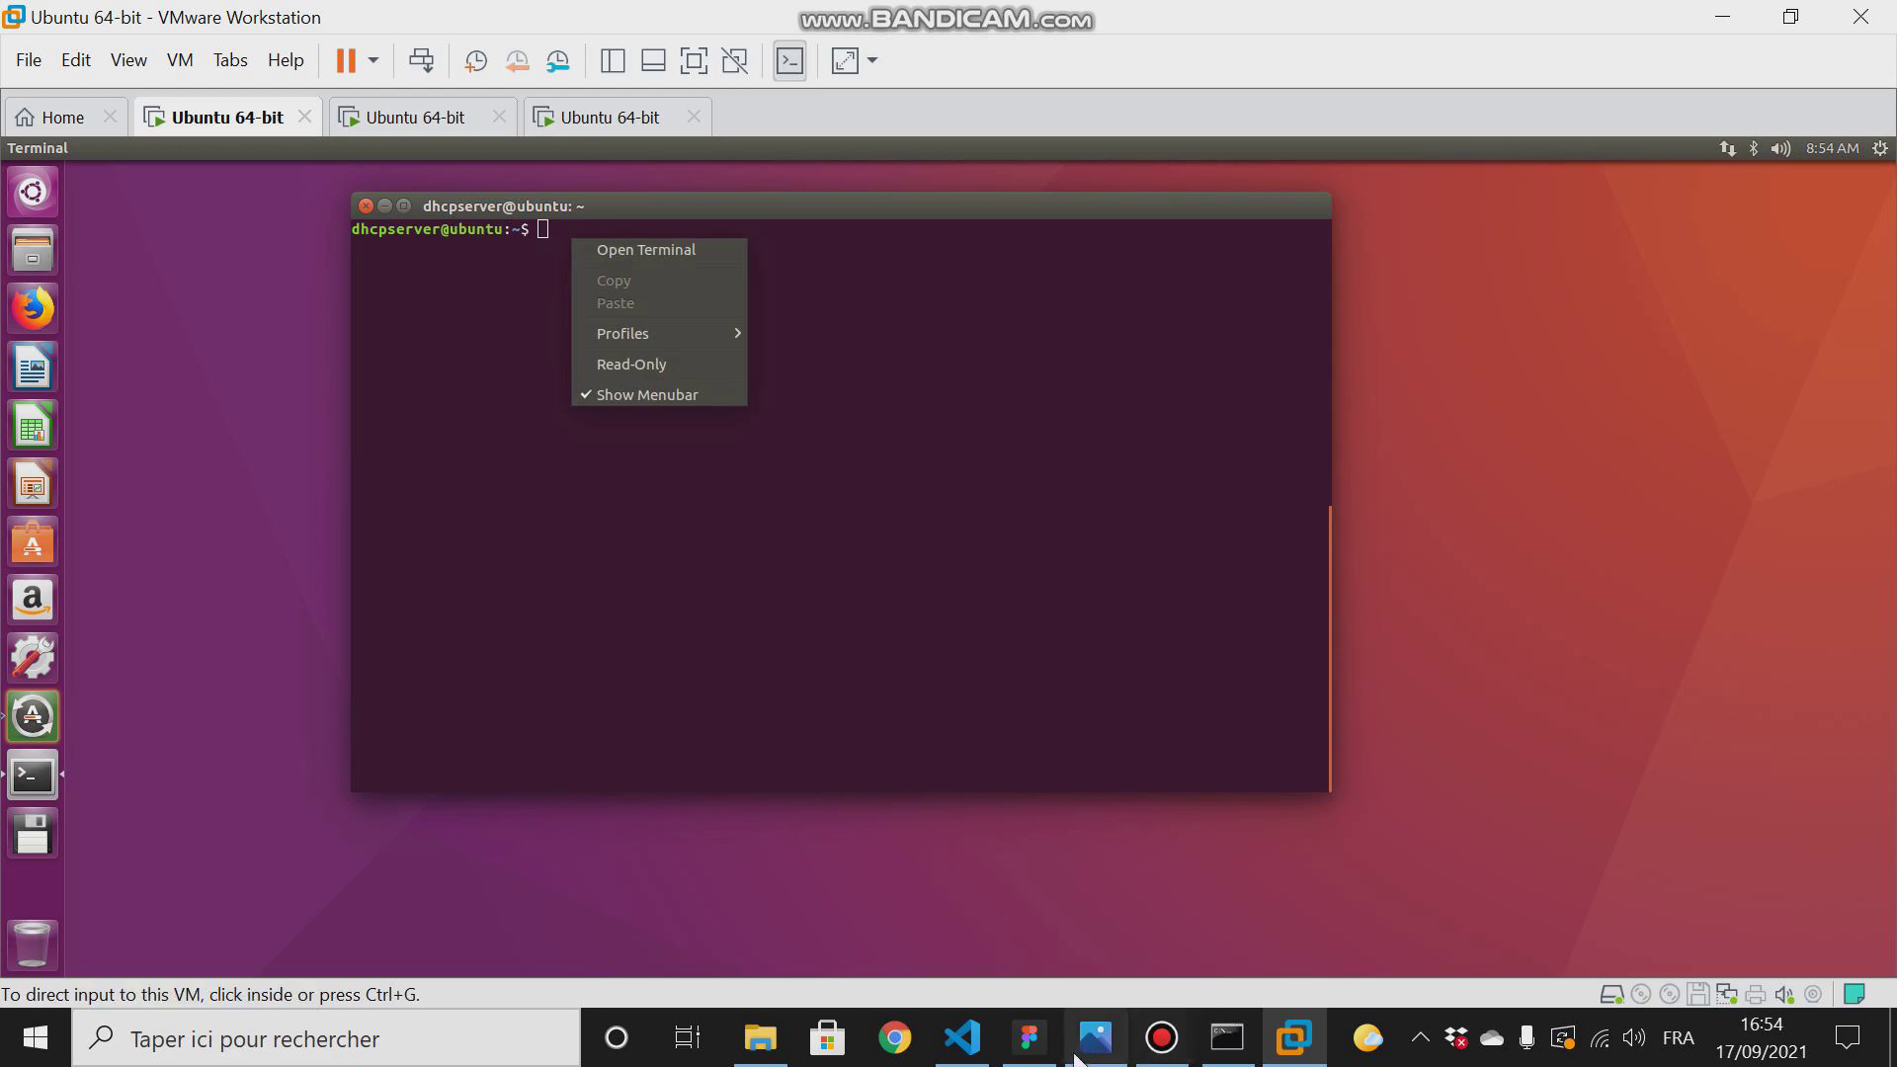
- Copy the isc-dhcp-server install command from README.md in Visual Studio Code again and retry pasting it into the Ubuntu terminal
click(961, 1037)
click(952, 455)
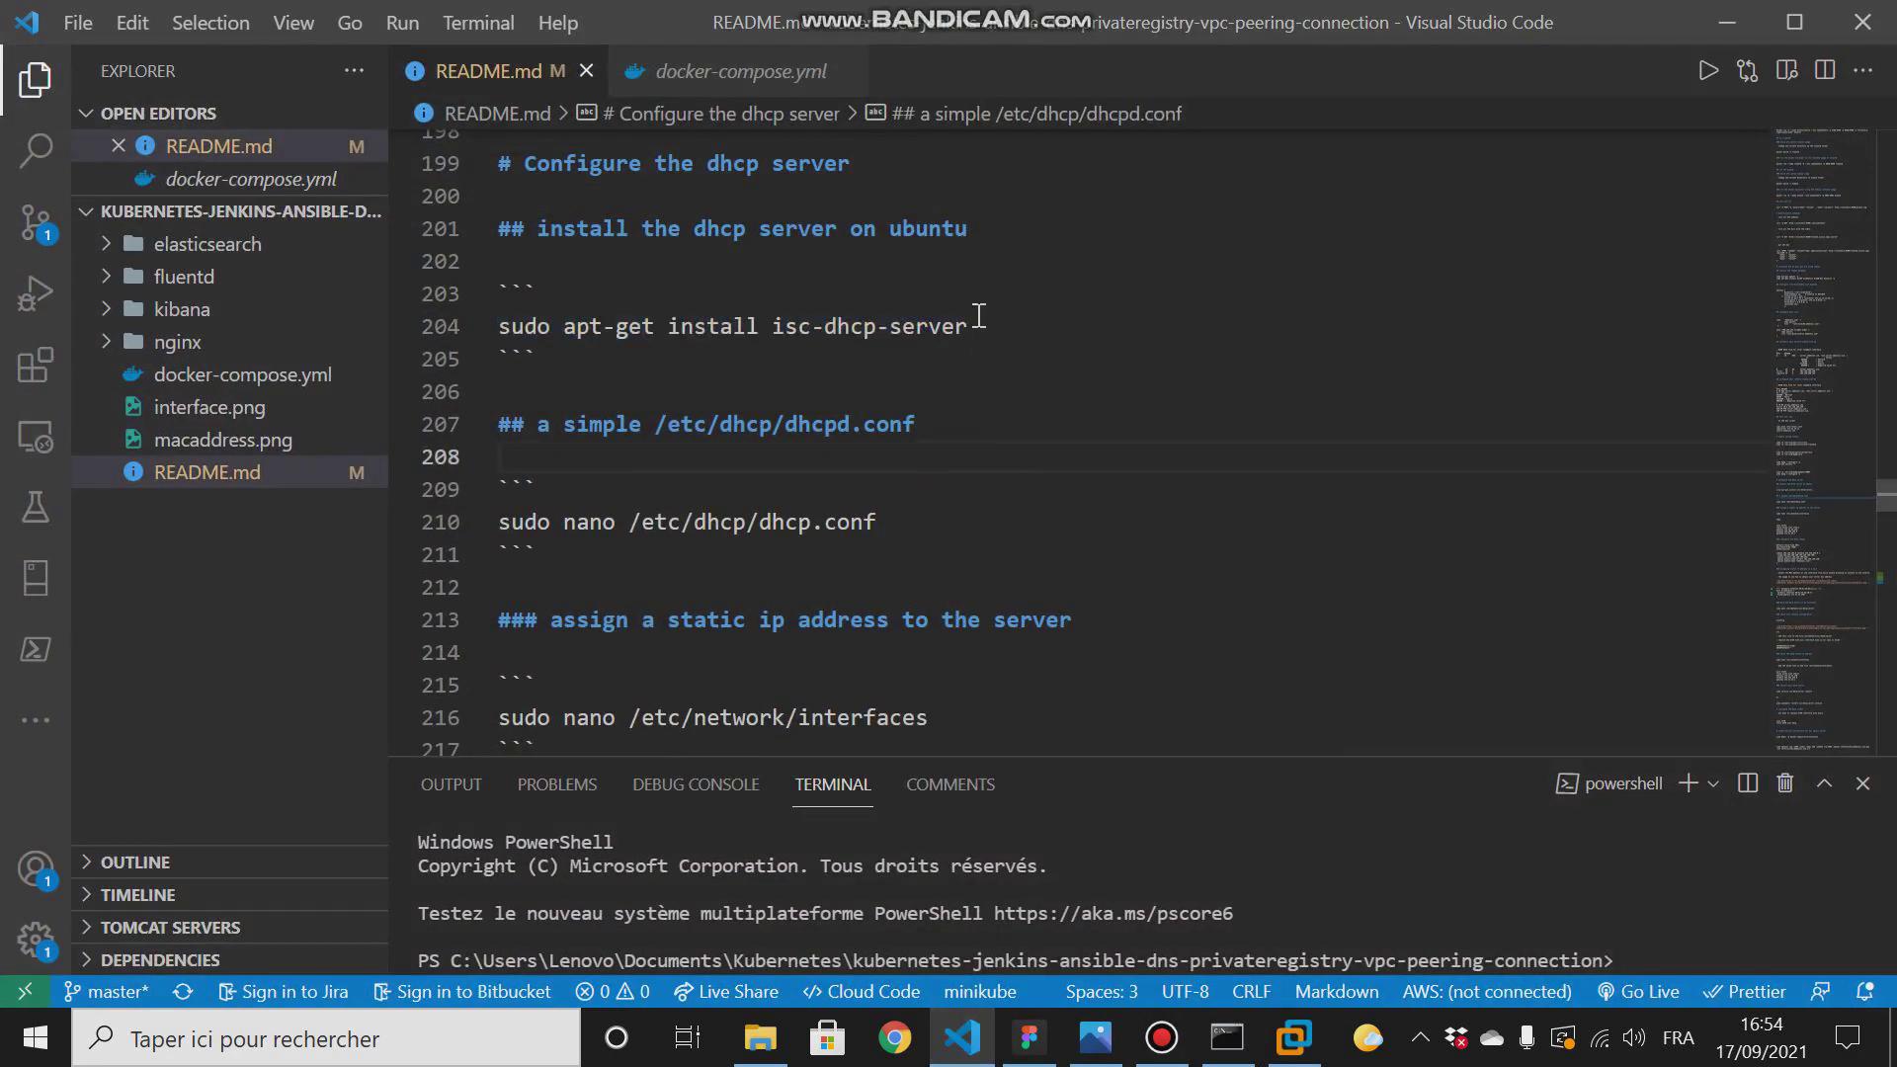
drag(978, 326, 489, 328)
right_click(582, 341)
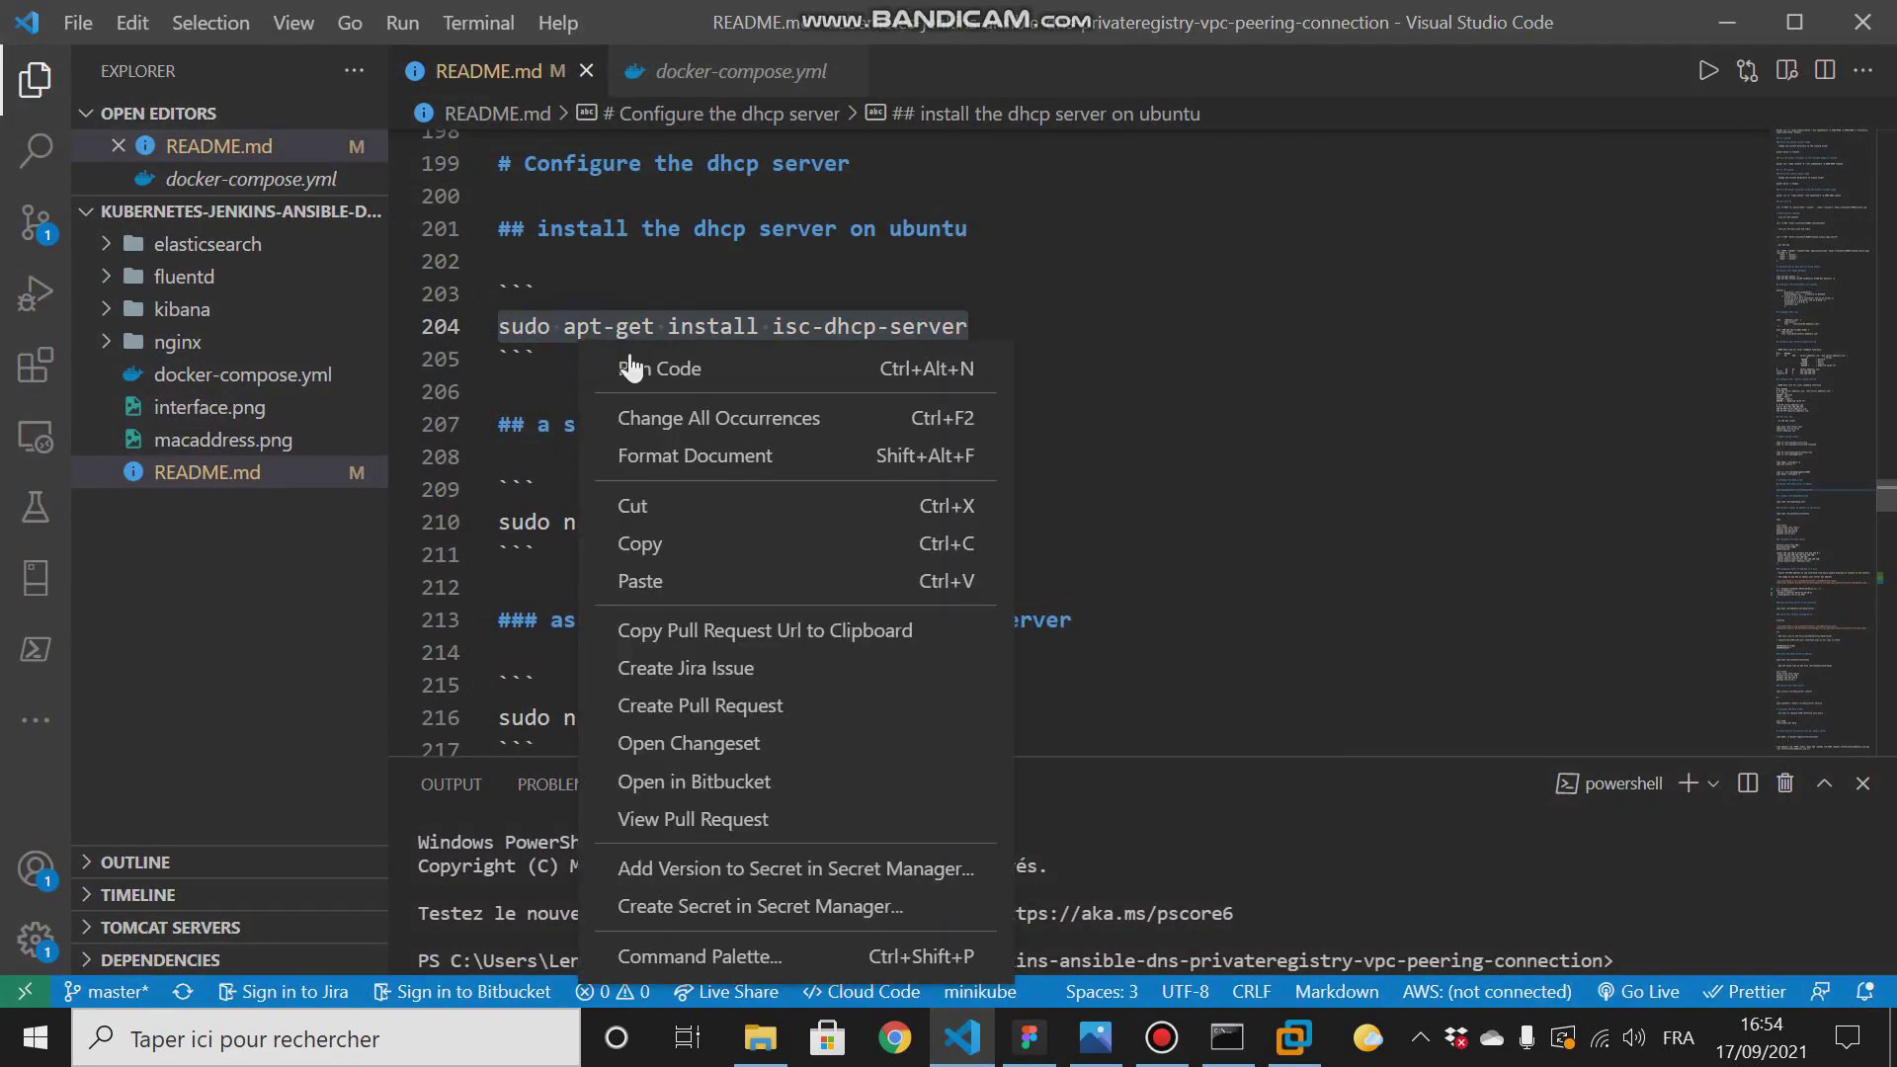
click(647, 537)
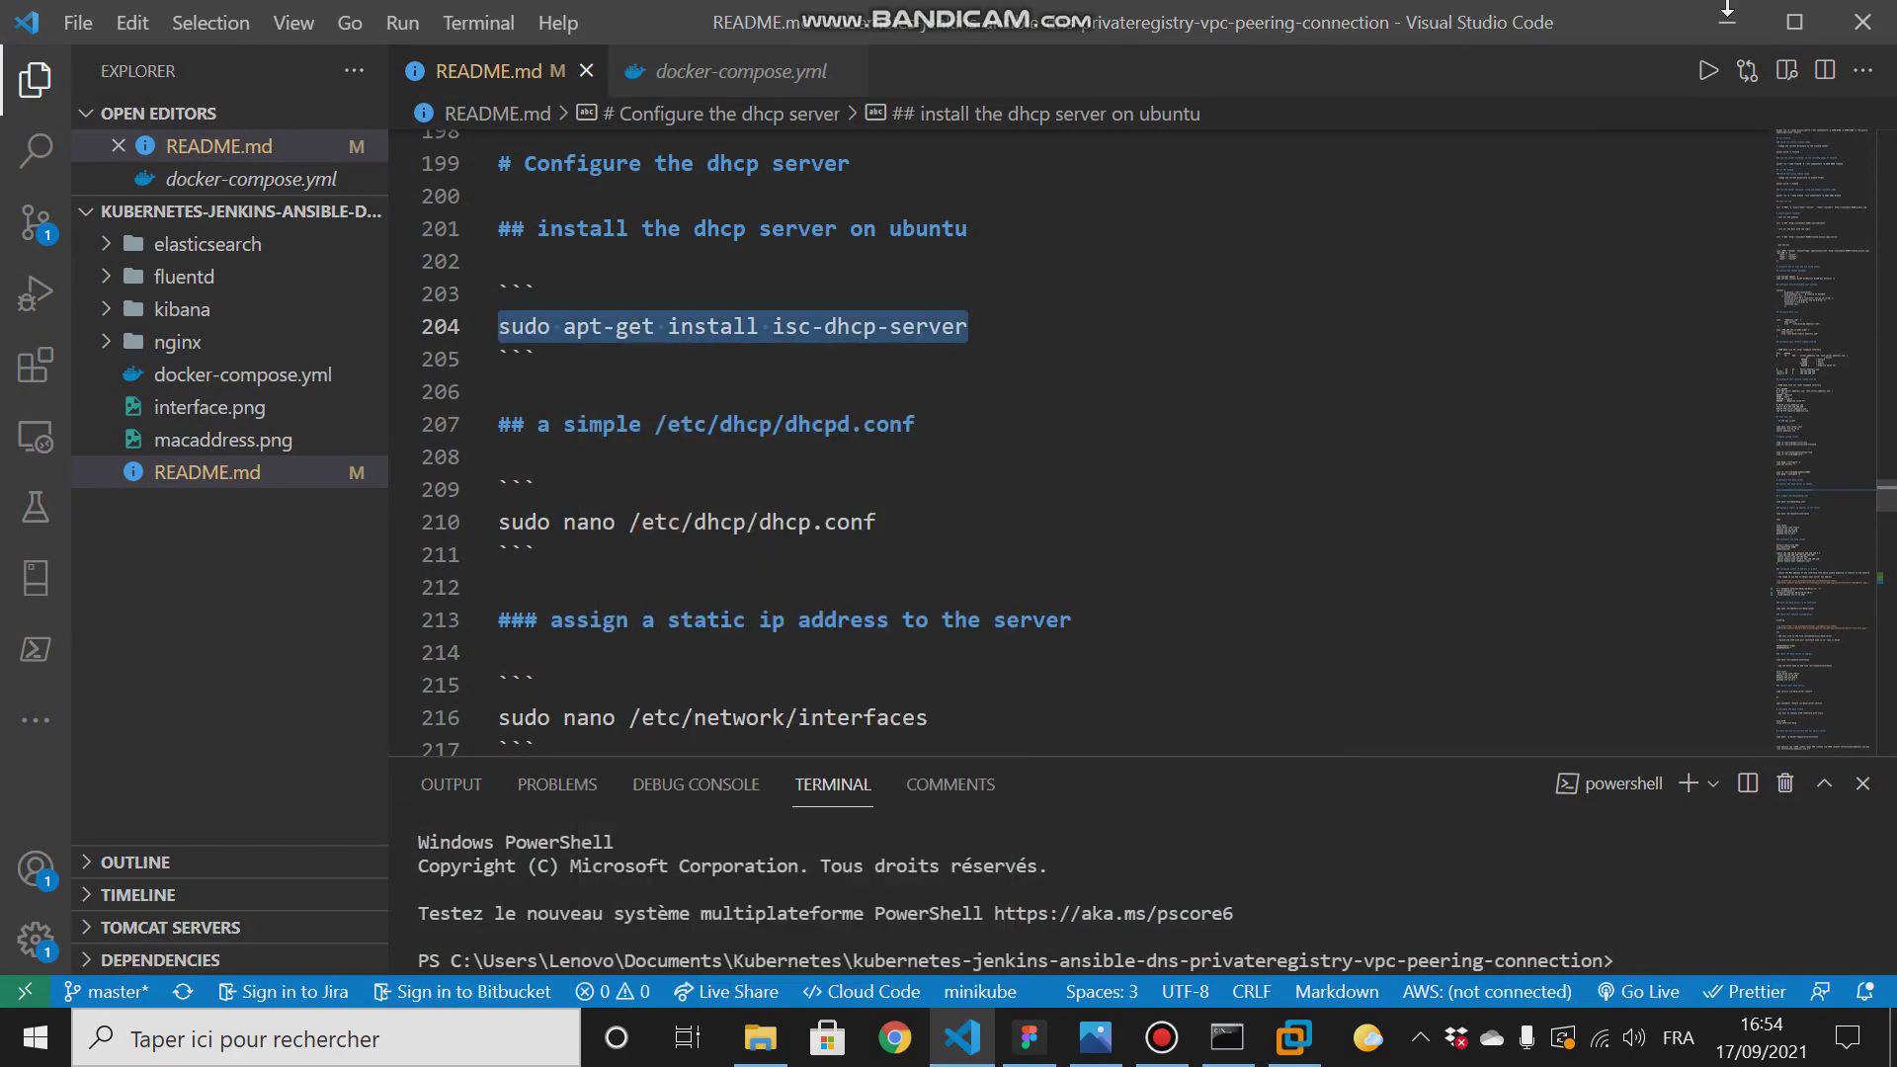
click(1727, 18)
right_click(542, 235)
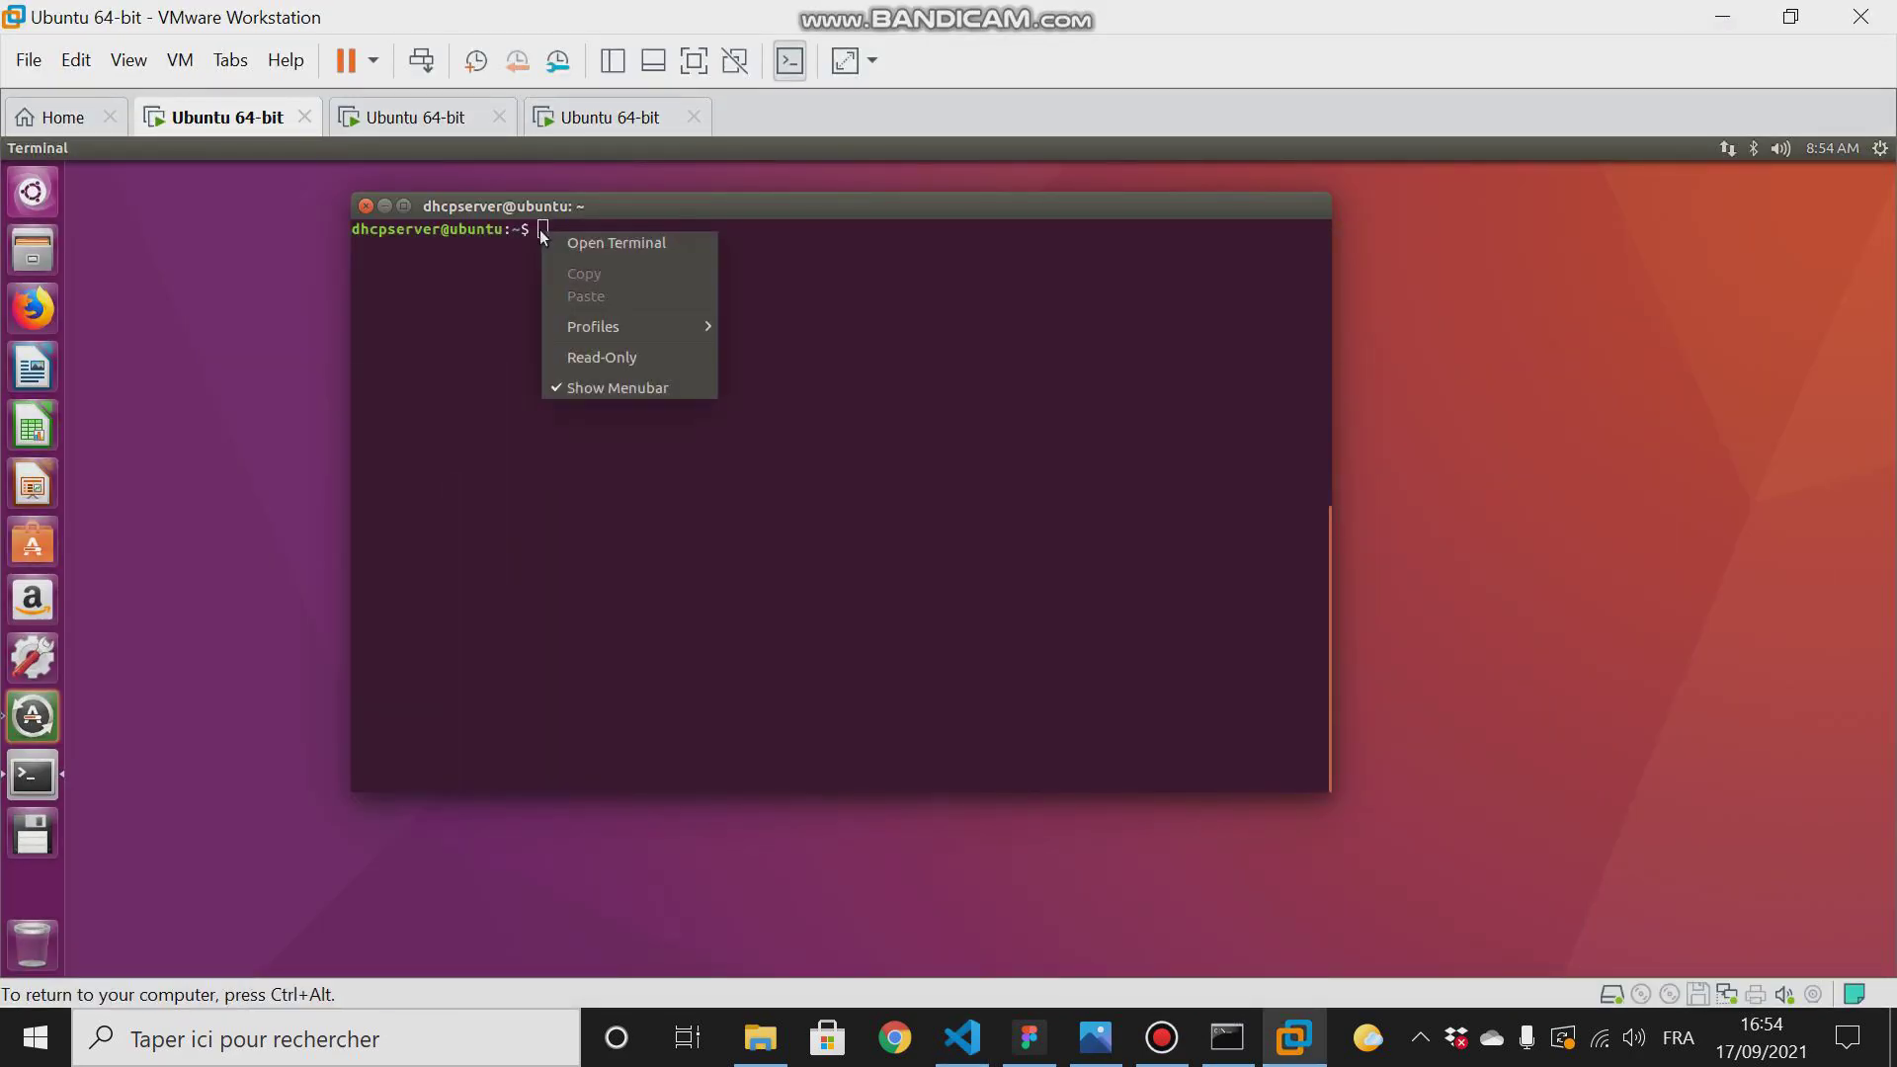
click(533, 228)
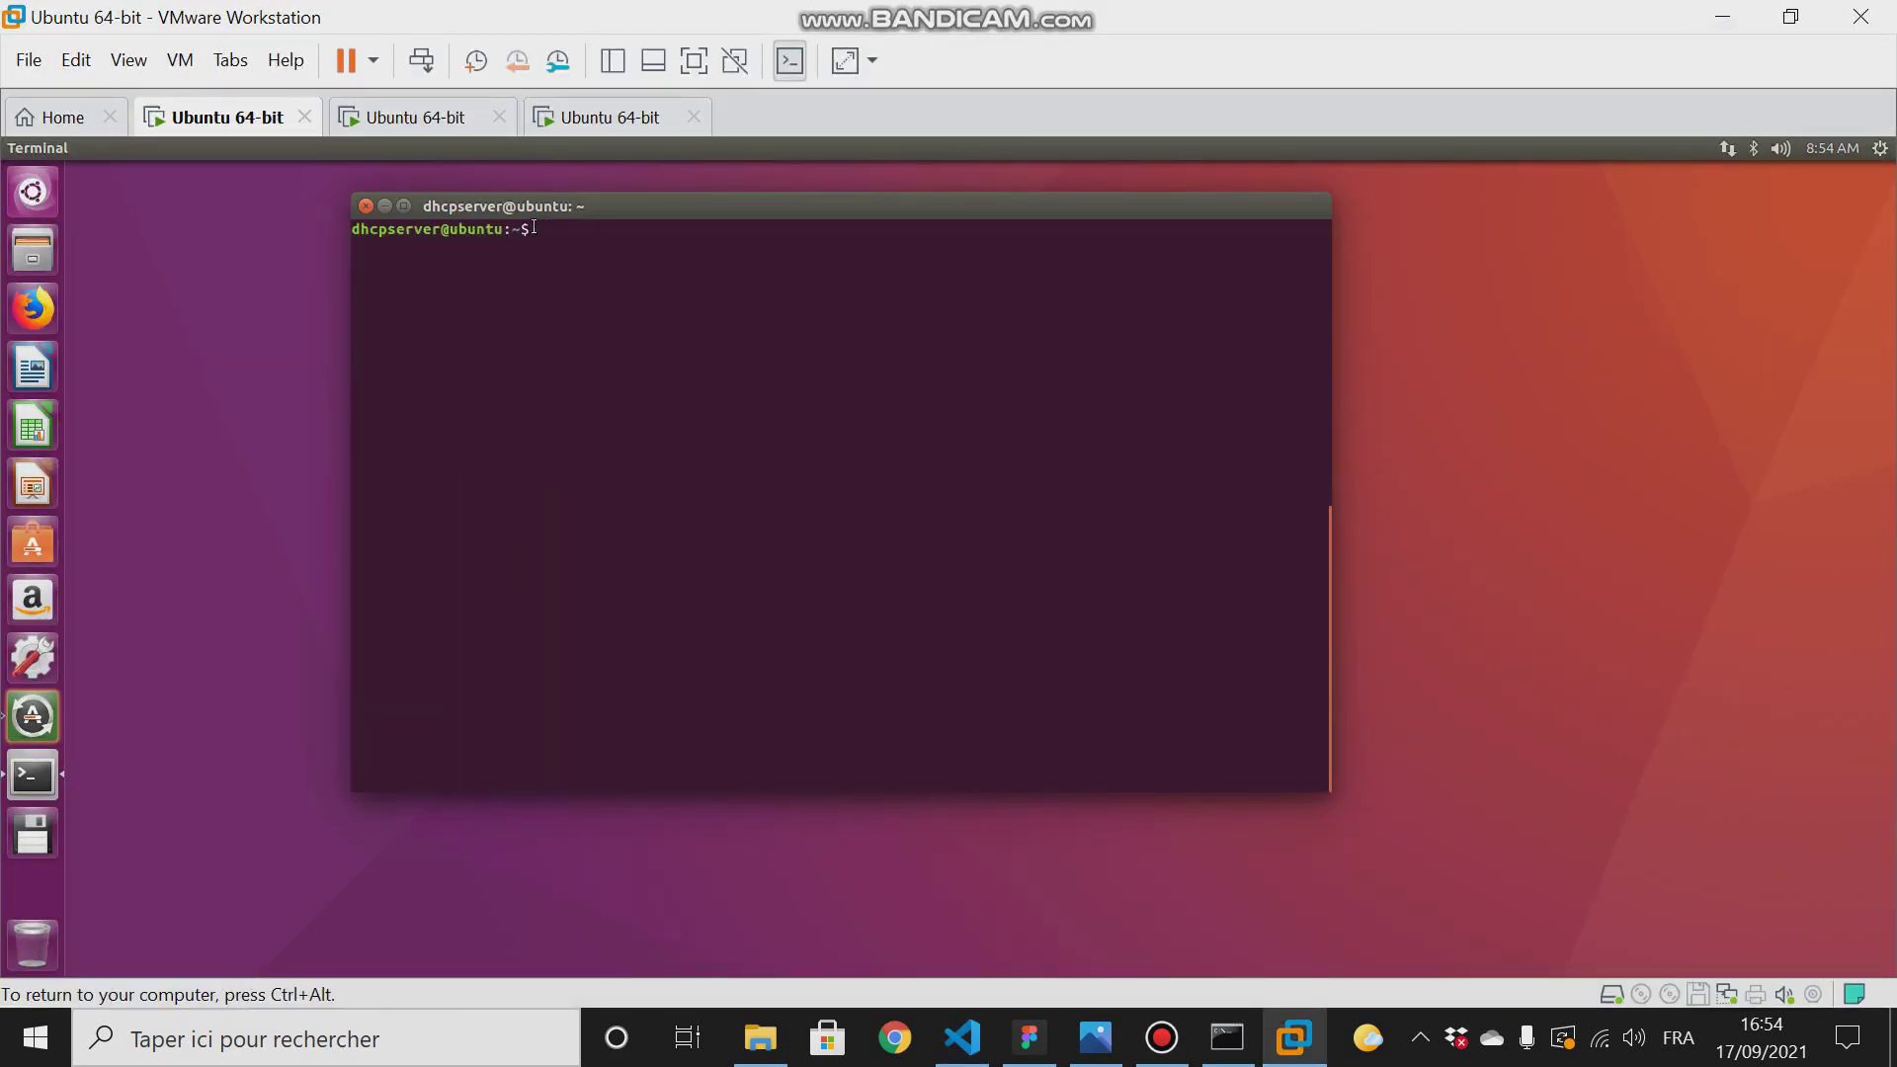
- Install the DHCP server with "sudo apt-get install isc-dhcp-server", checking the package name in README.md and answering y to continue
text(sudo apt-get install isc-dhc)
click(975, 1051)
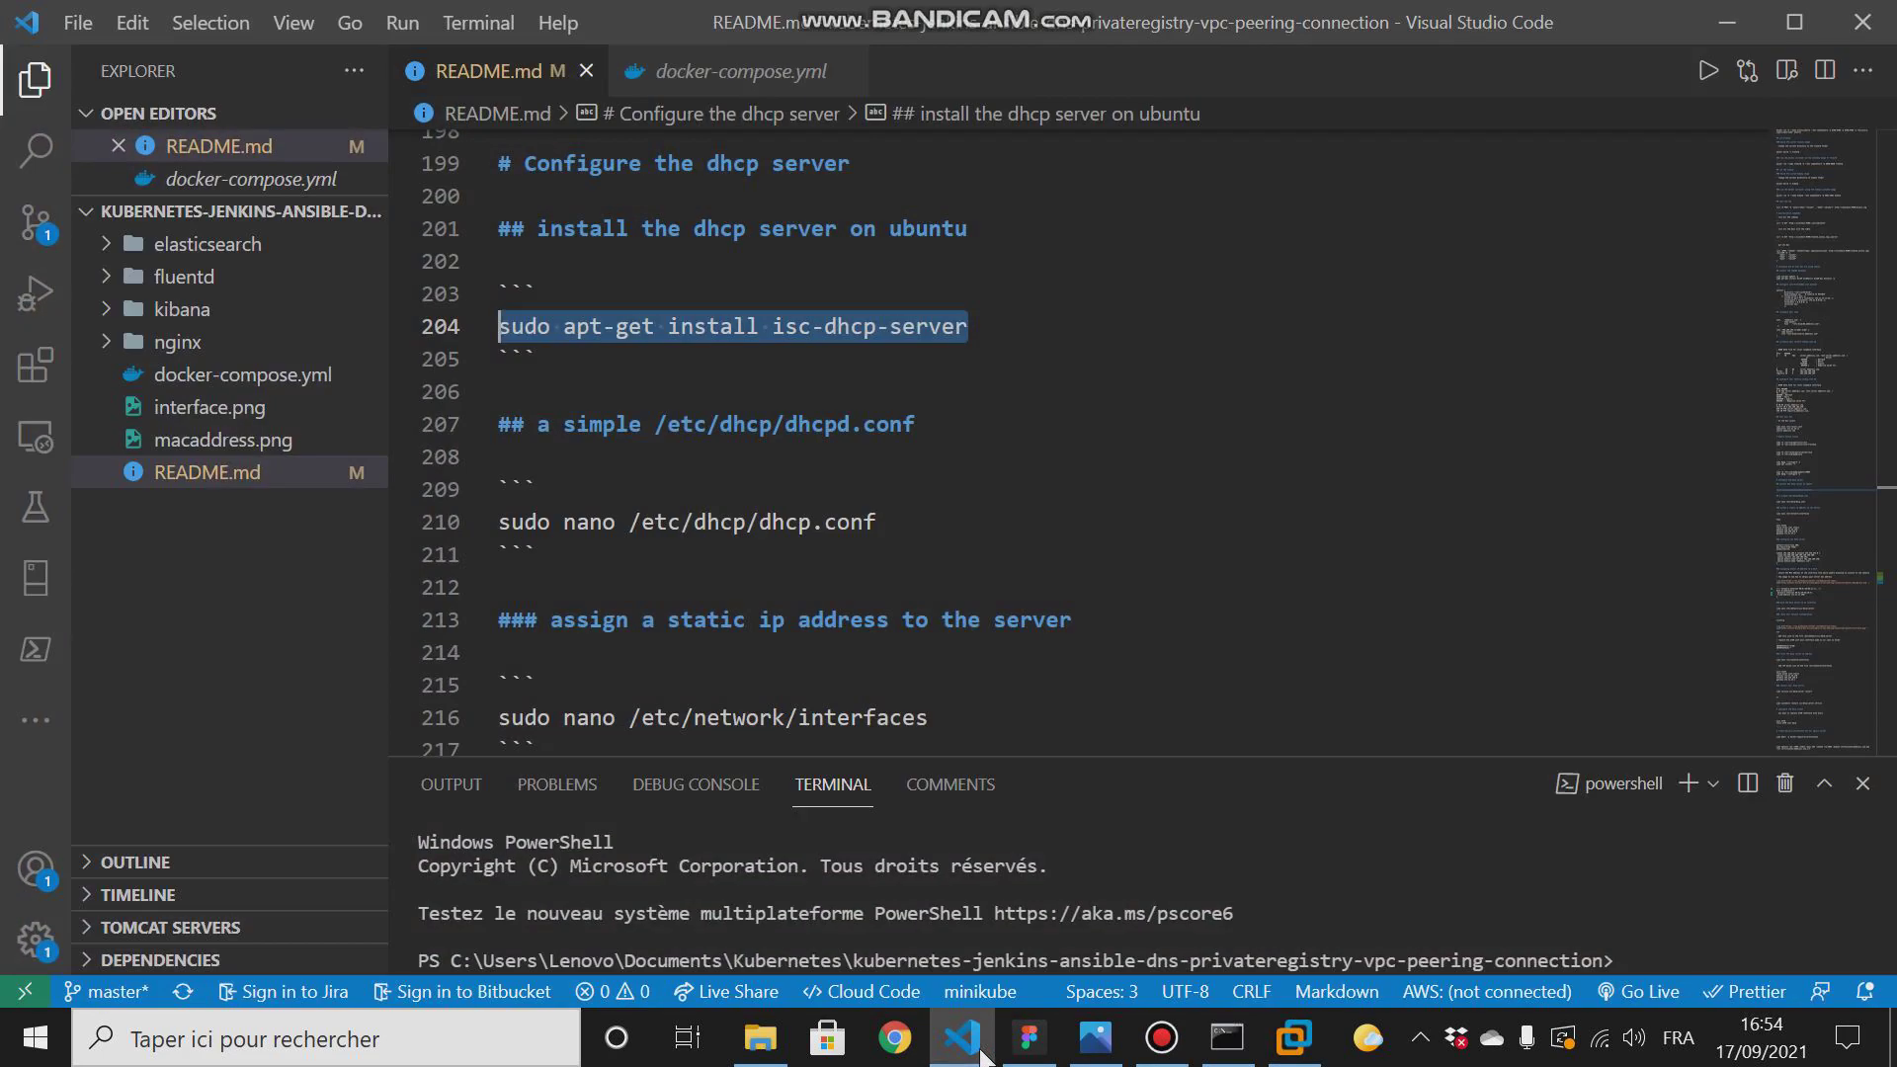
click(972, 1057)
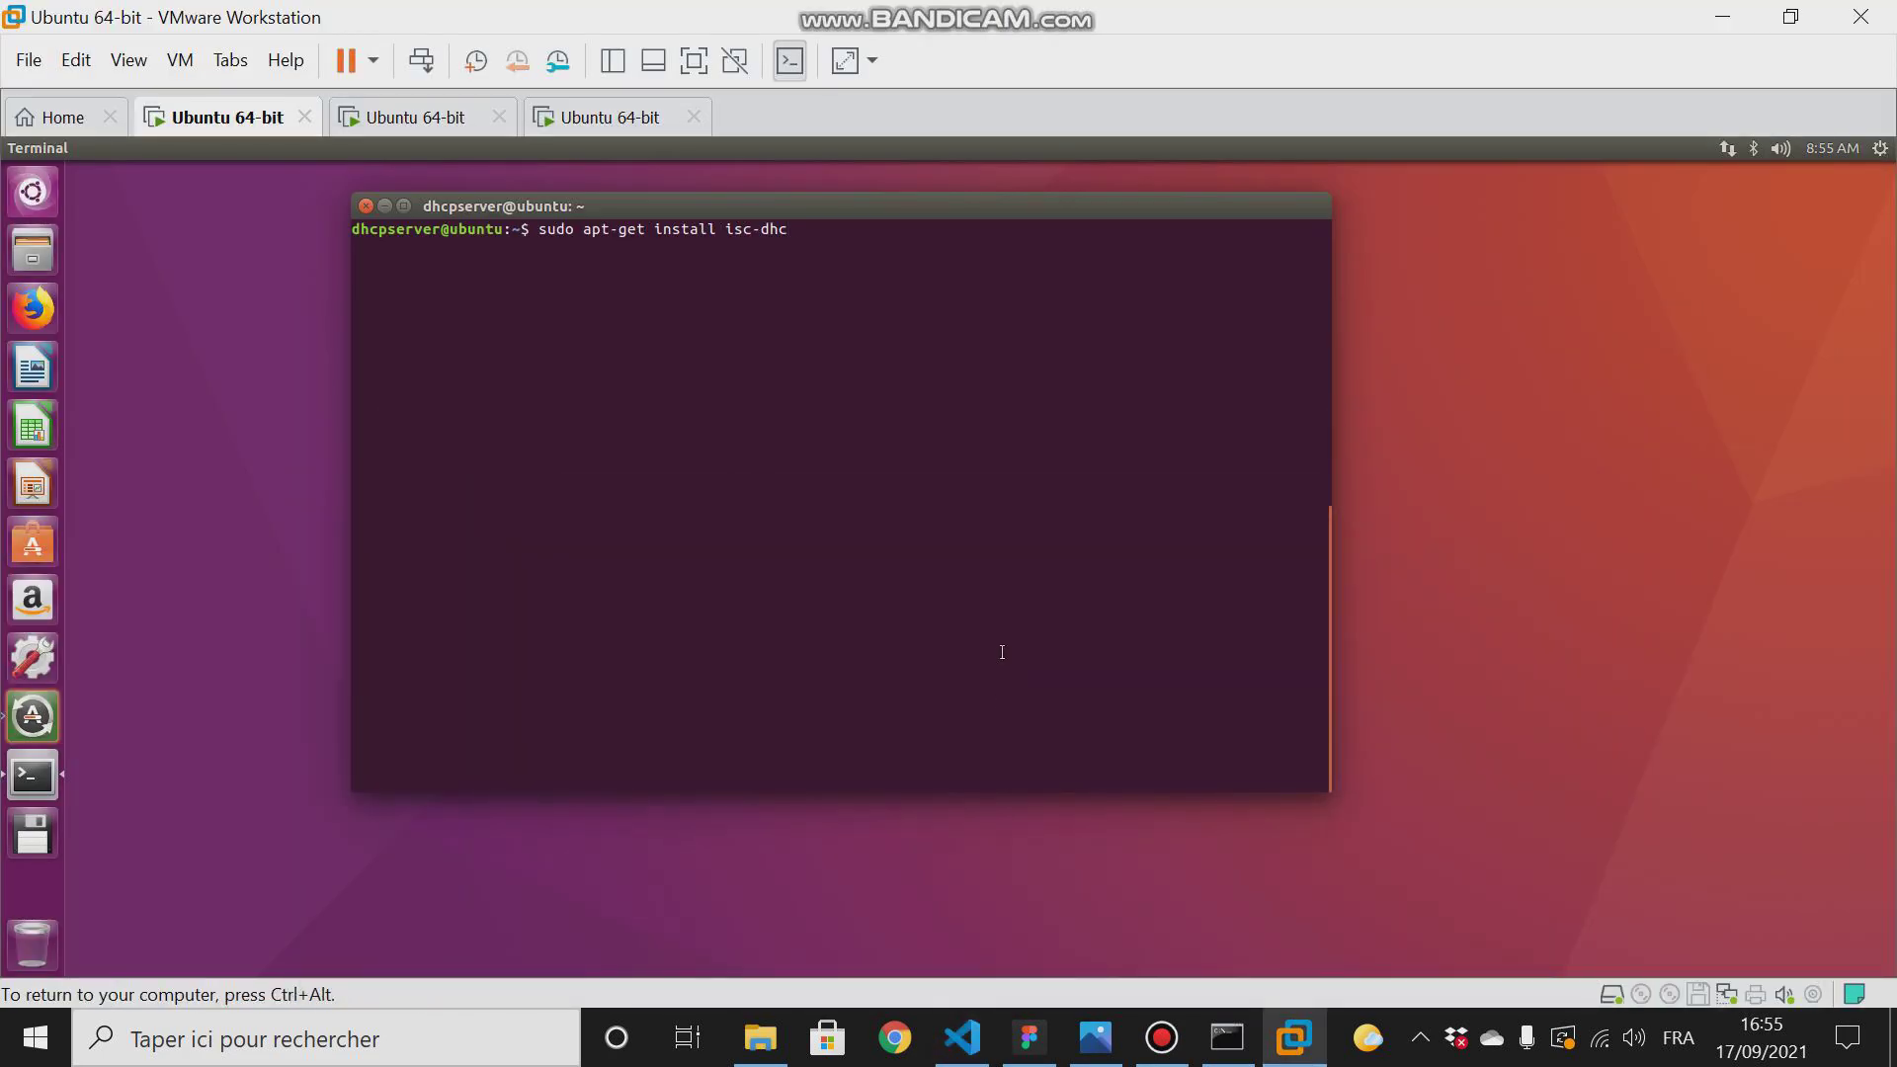
text(p-server)
key(Return)
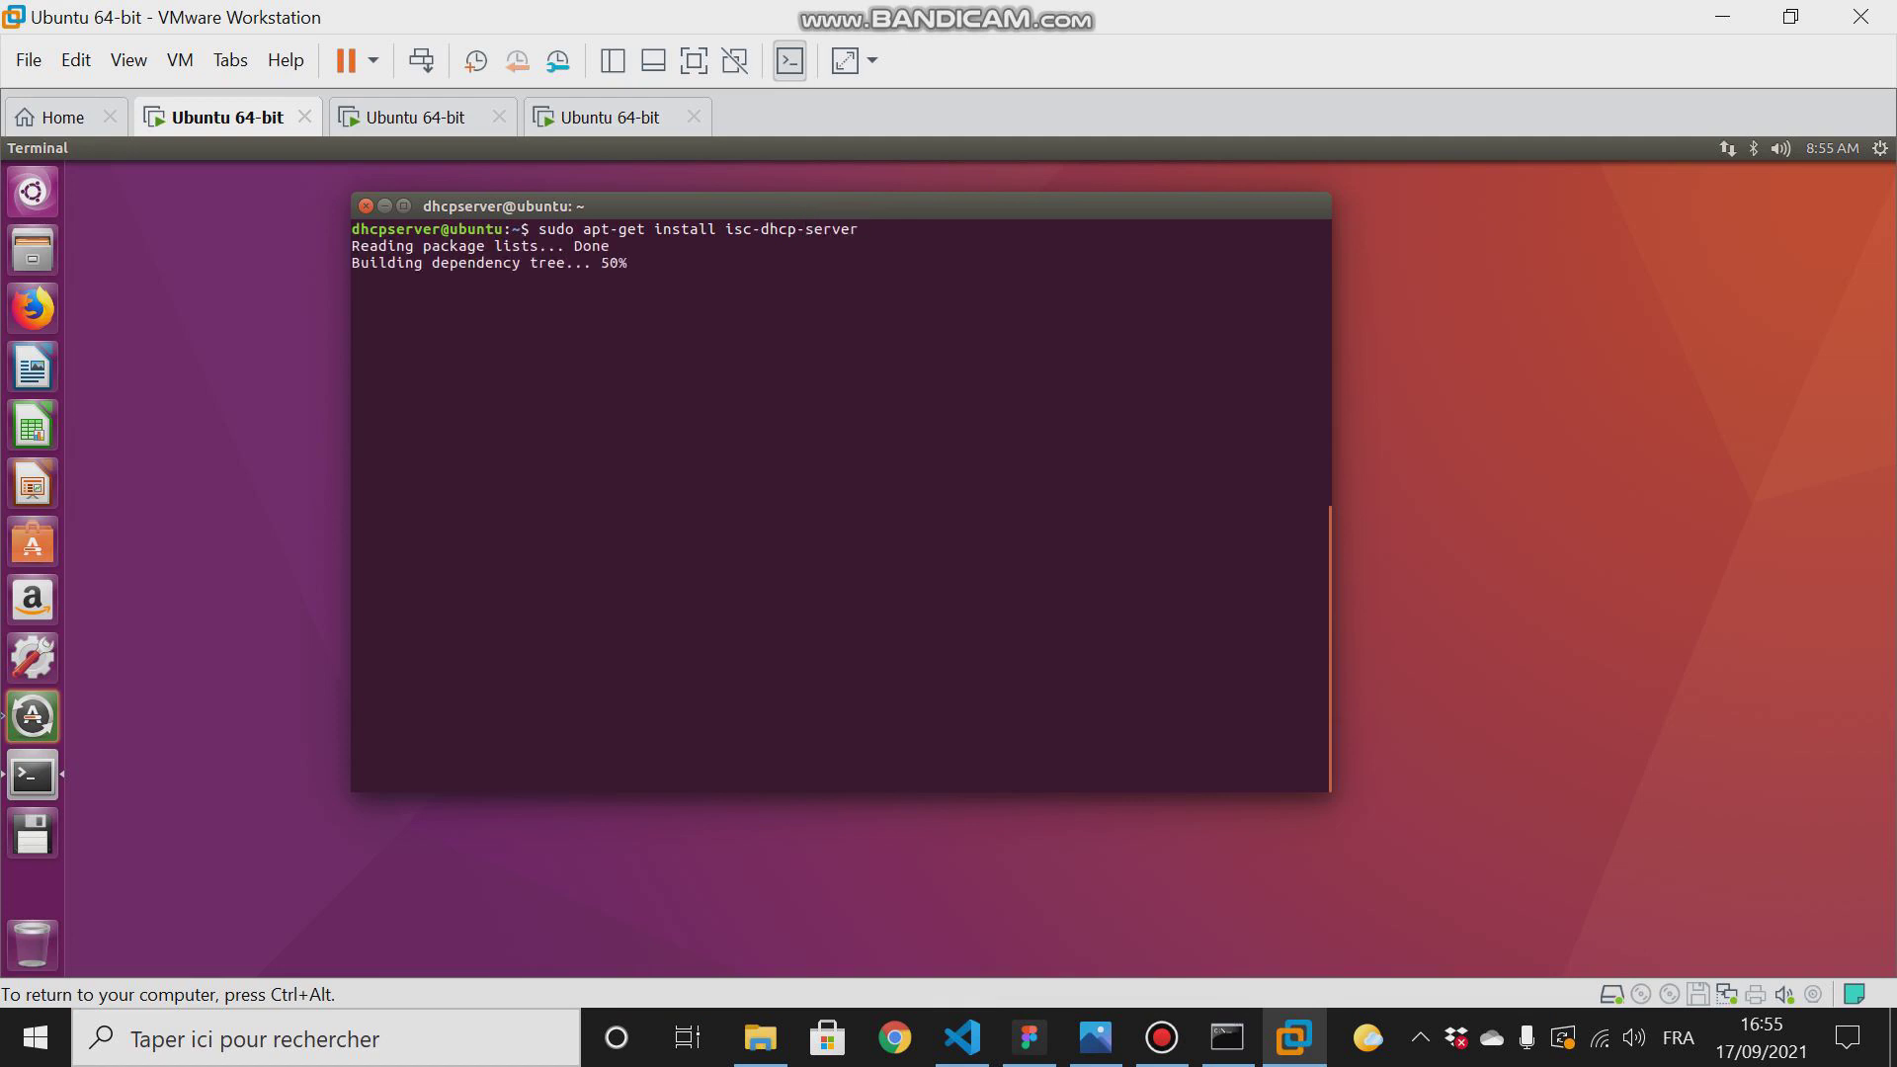
text(y)
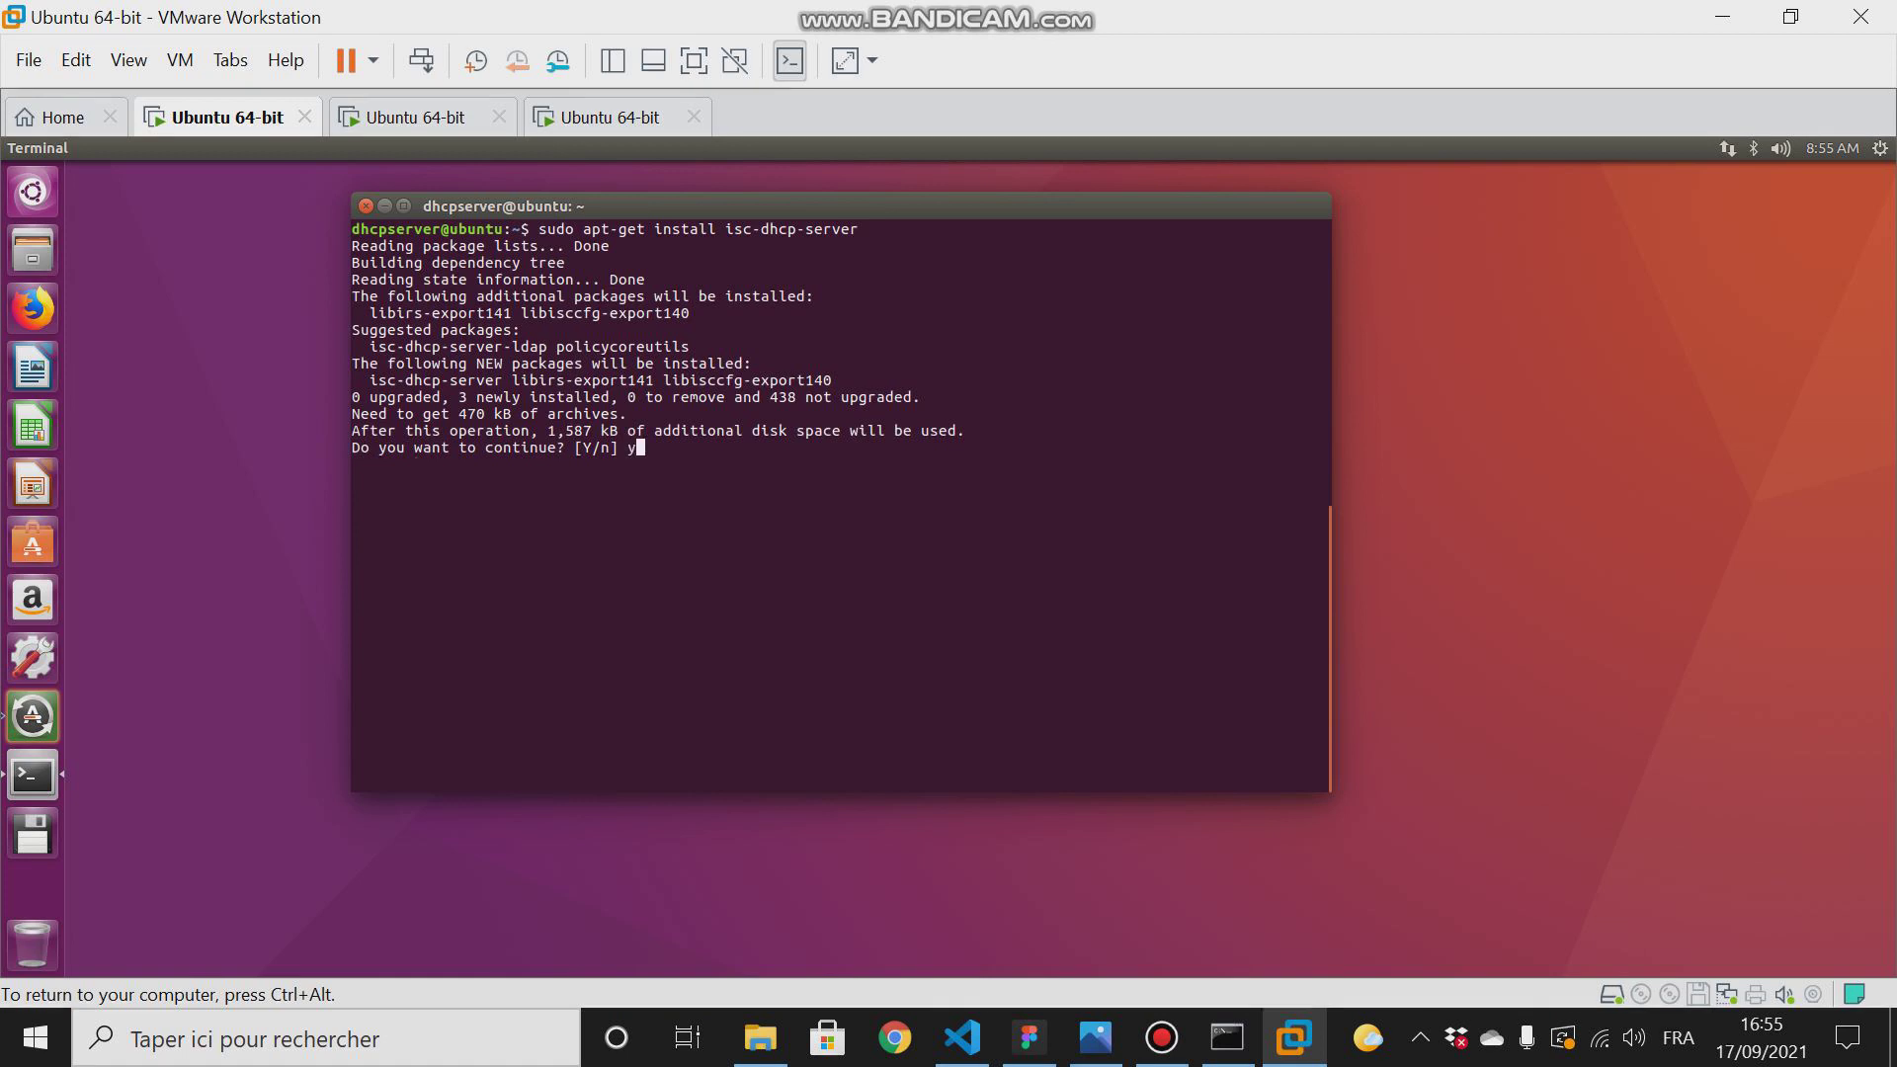
key(Return)
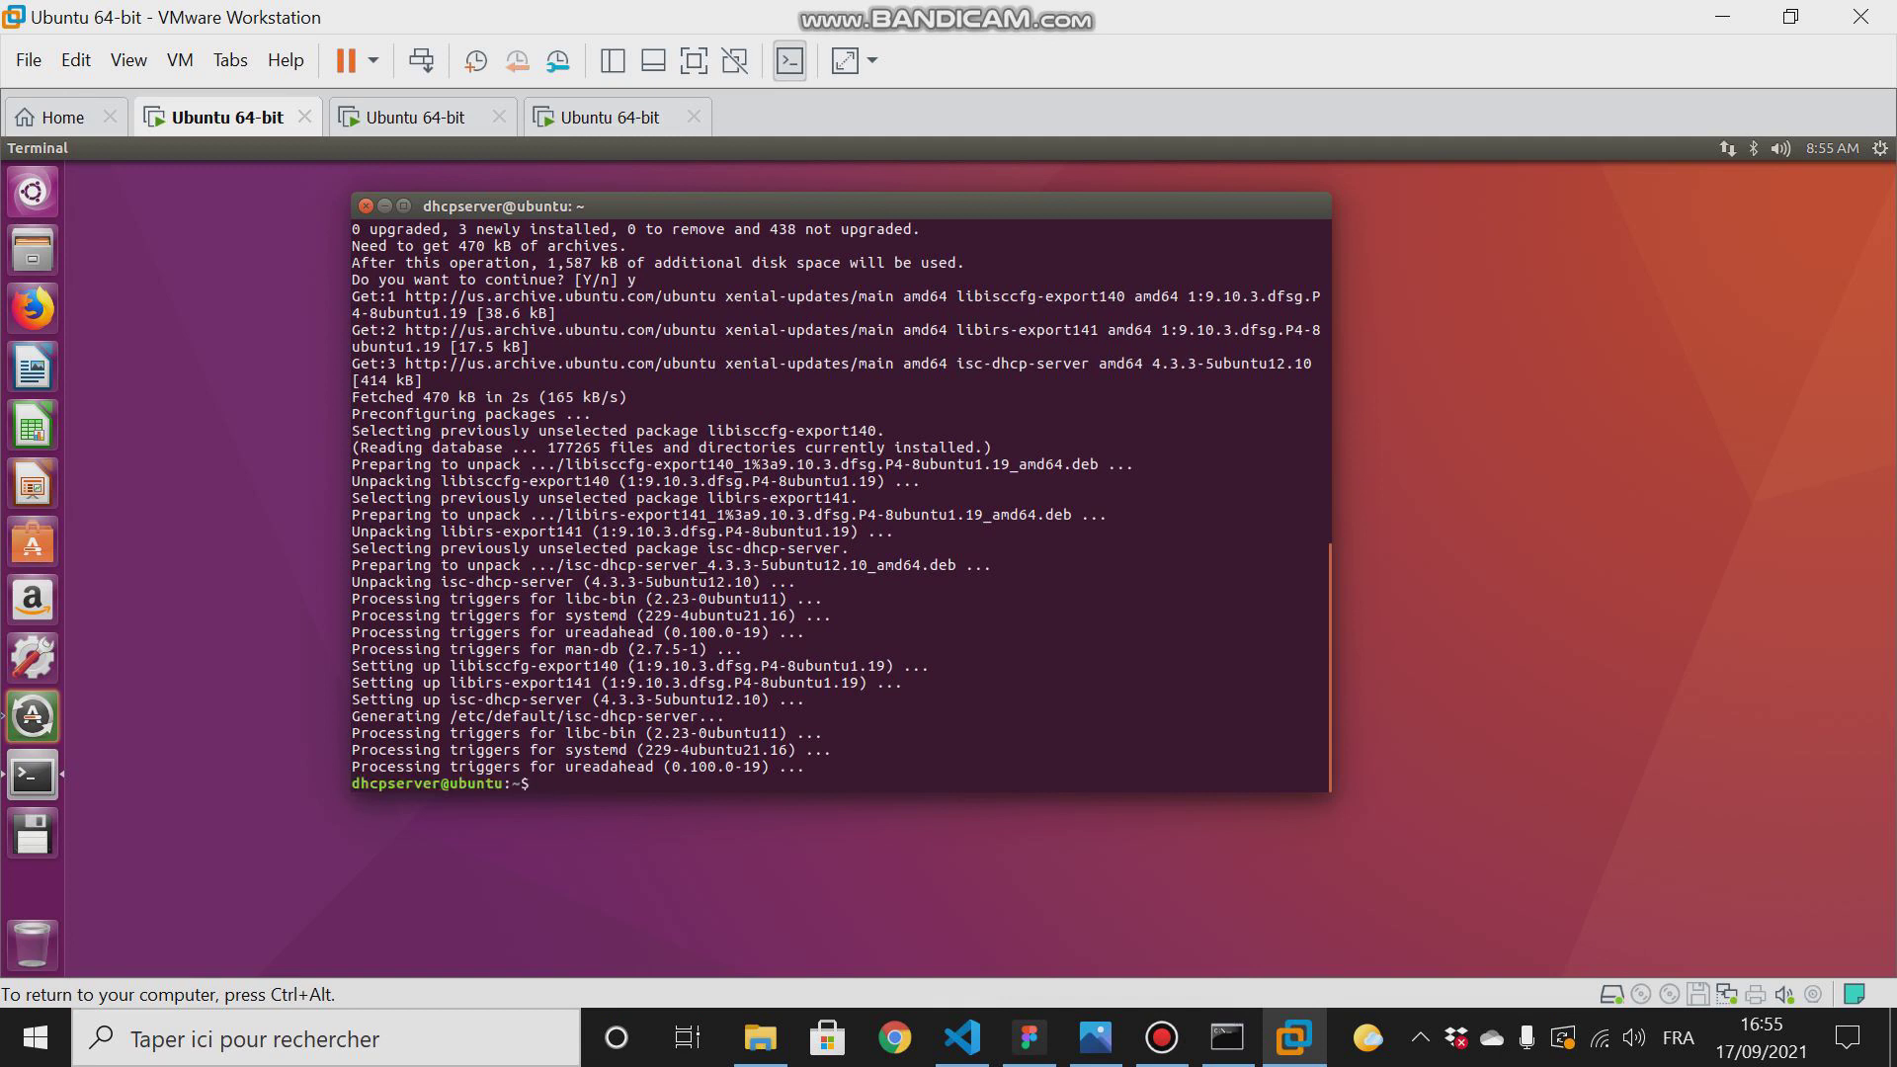
- Check the DHCP service with "sudo service isc-dhcp-server status" and exit the status view
text(sudo service isc-dhcp-server status)
key(Return)
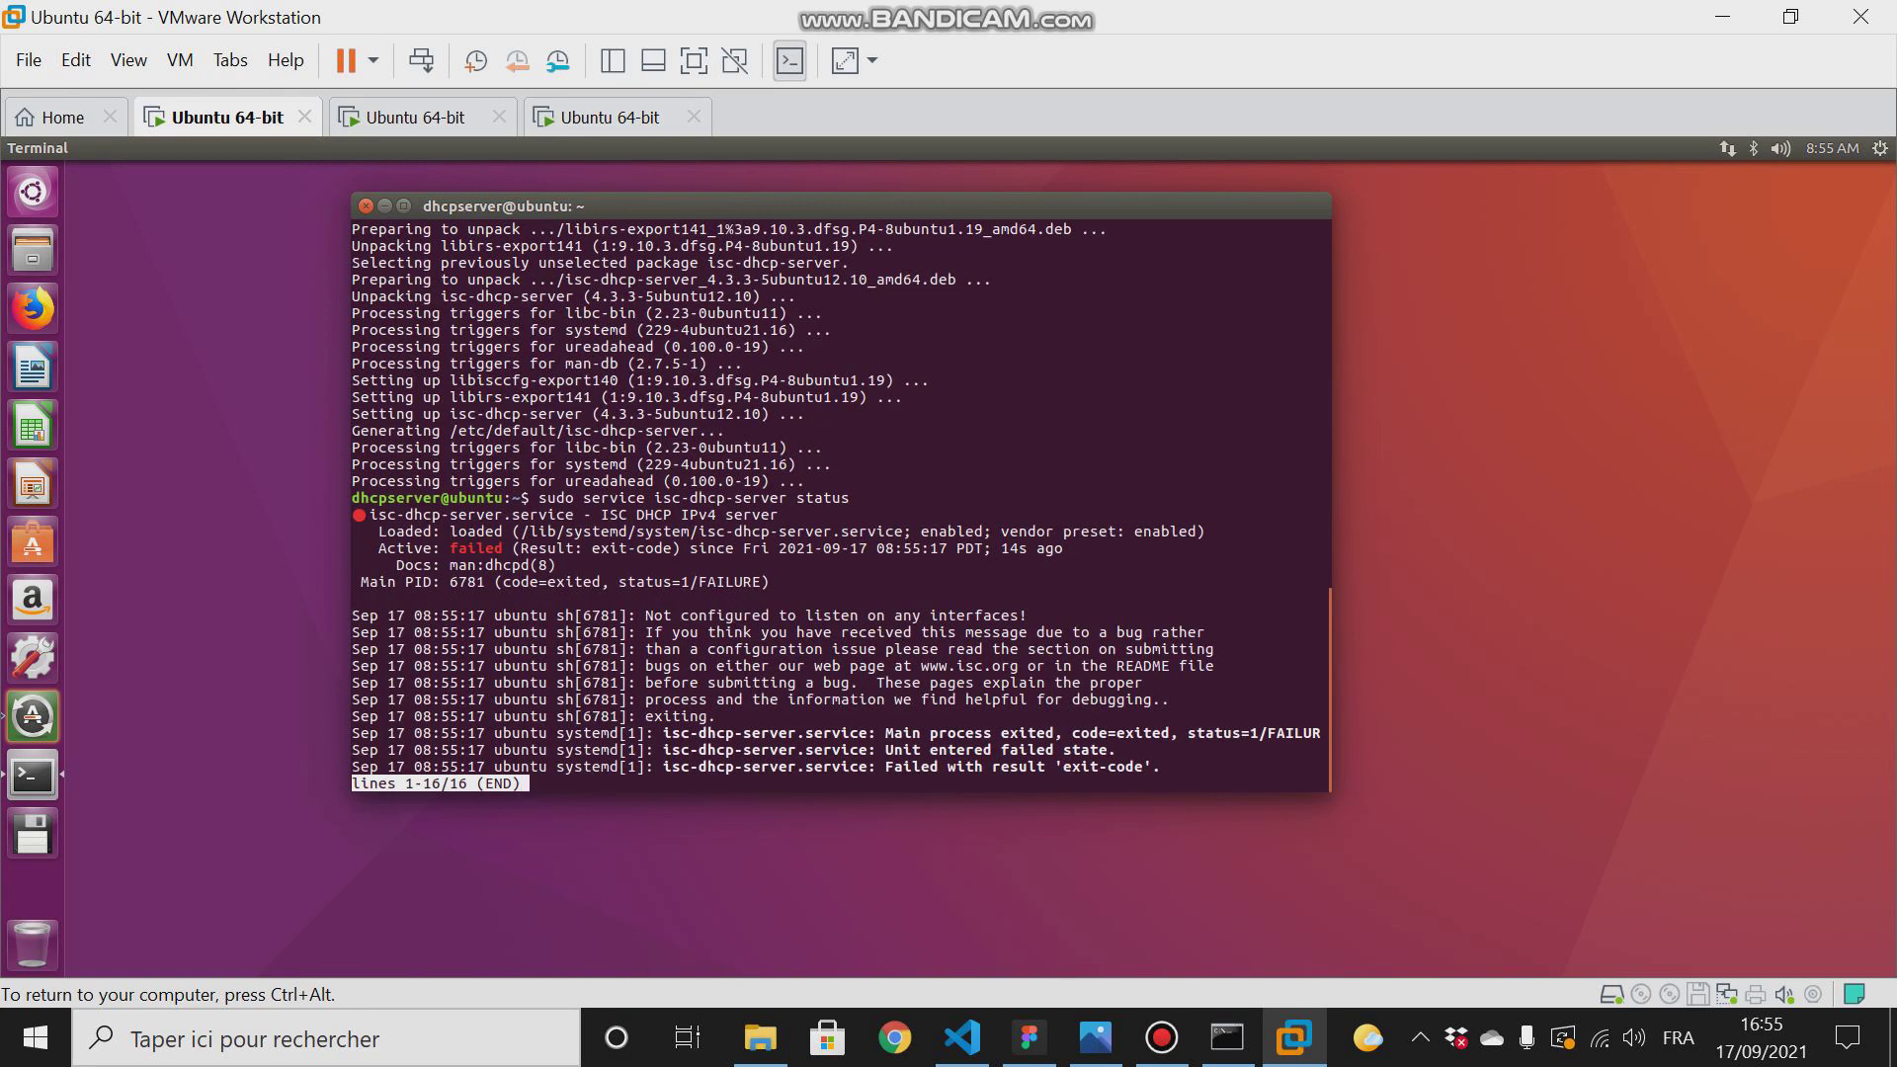
key(q)
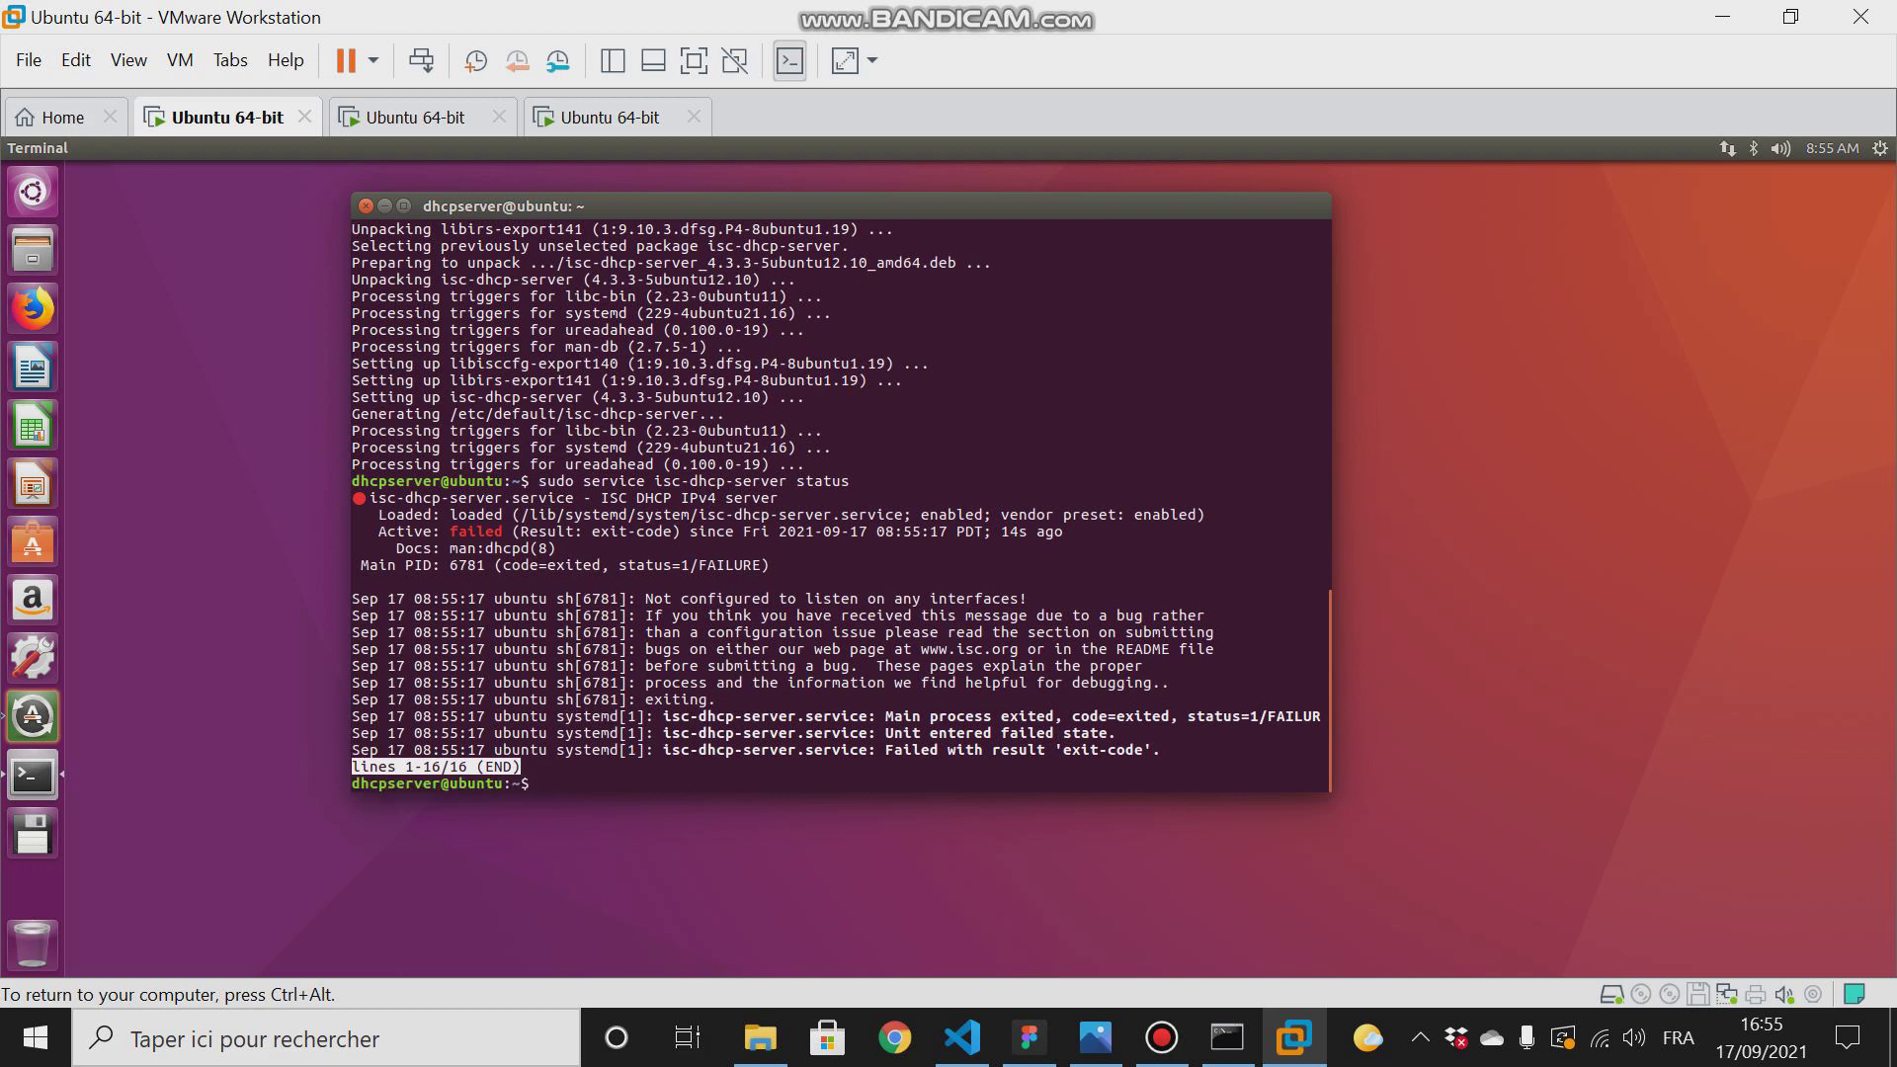